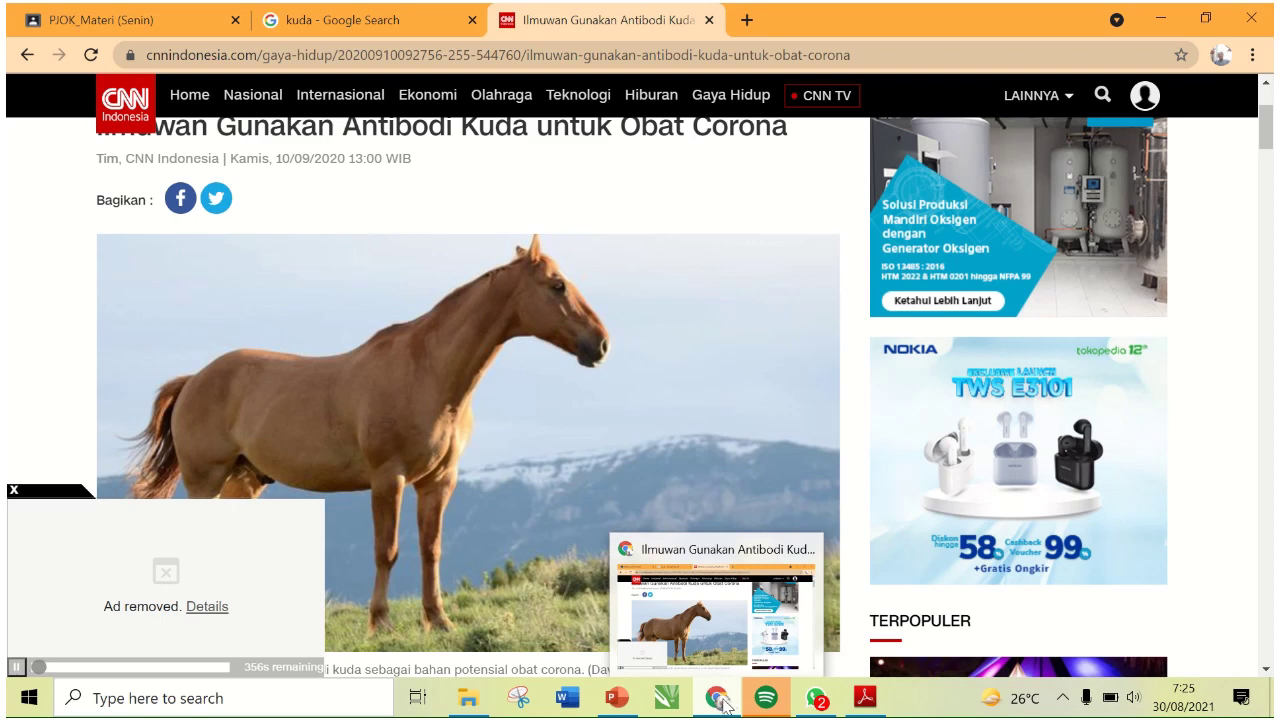
- Switch to Adobe Reader, maximize Matematika BS Kelas 5.pdf, and examine the picture activity on page 61
mouse_move(780, 700)
mouse_move(634, 705)
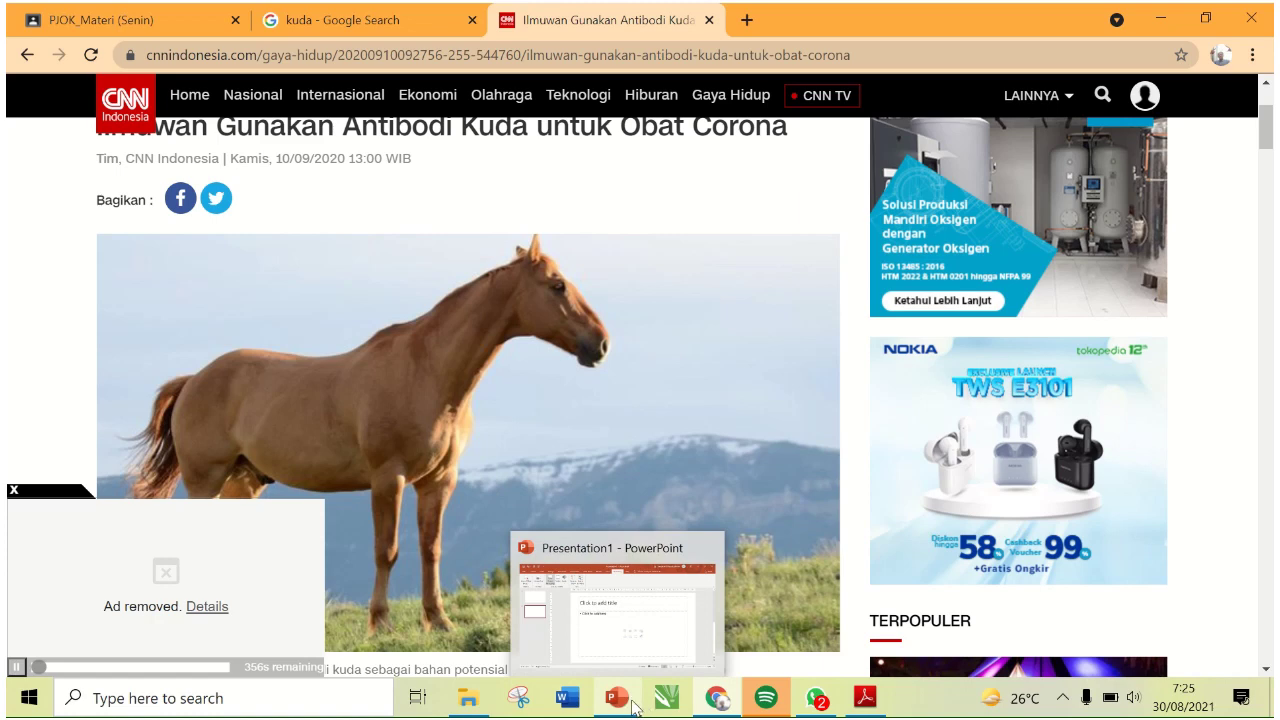
mouse_move(369, 77)
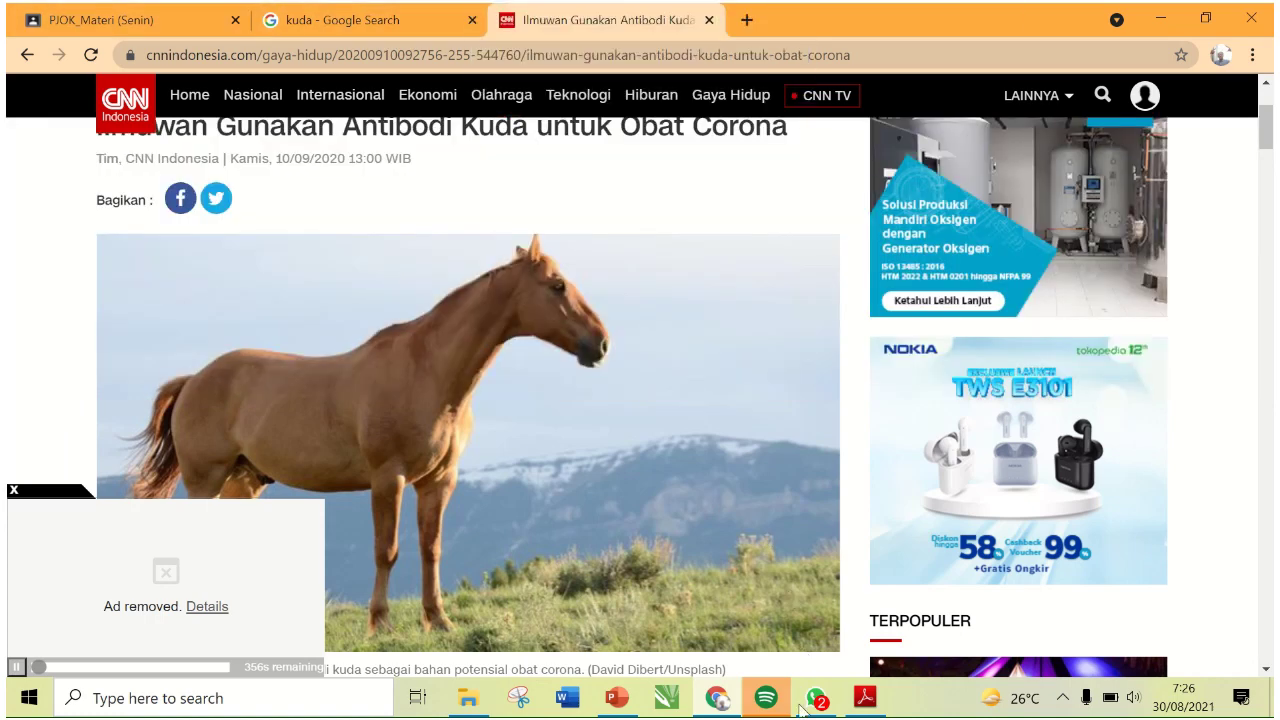
left_click(868, 700)
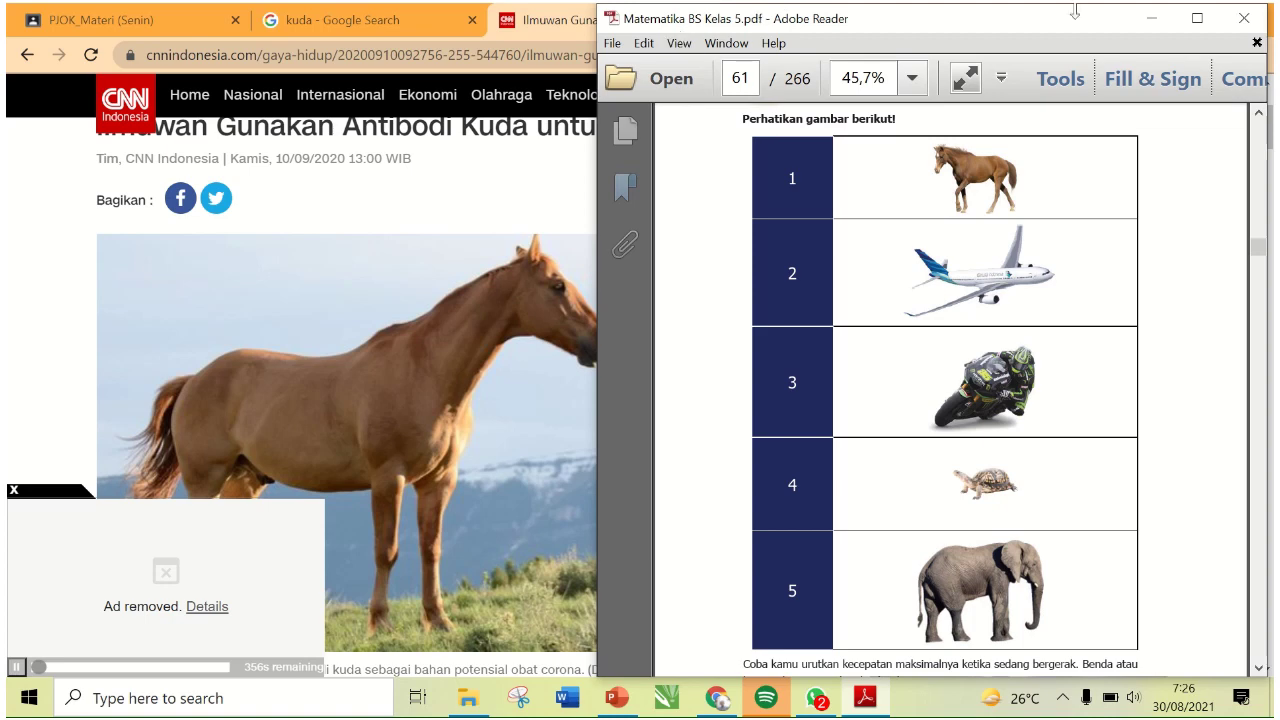
left_click(1196, 27)
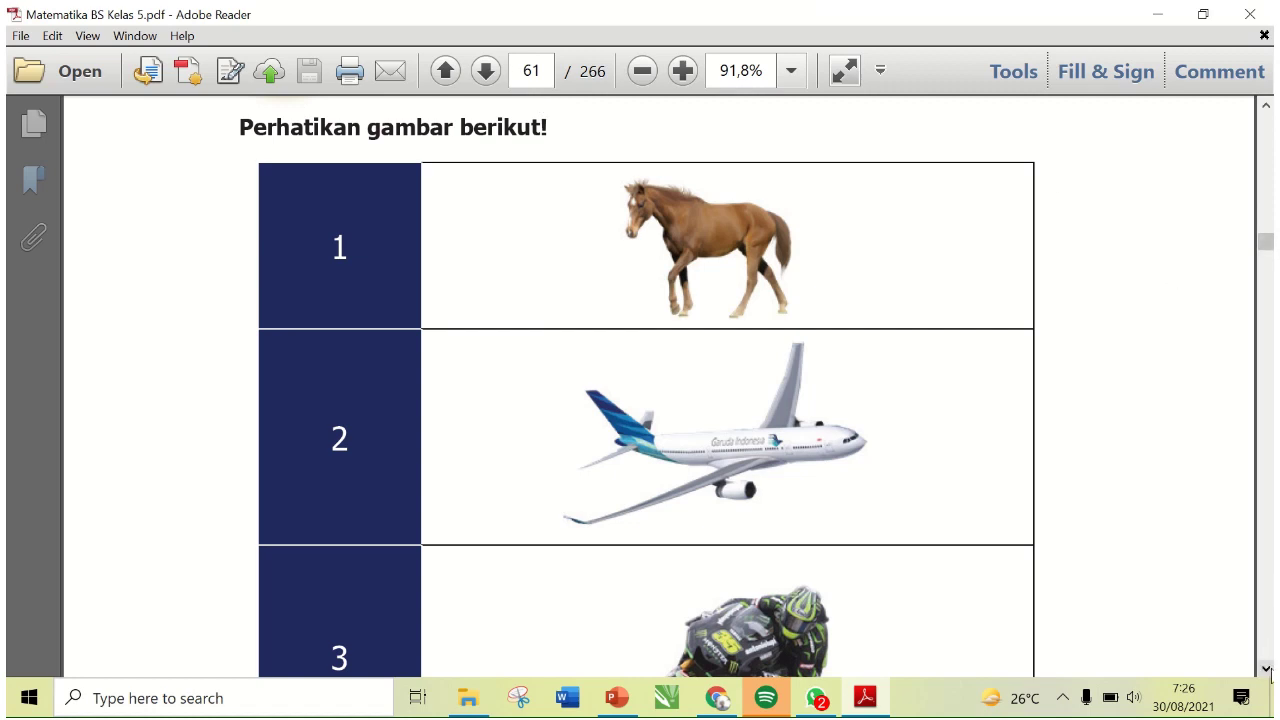
scroll(1270, 675, "down", 5)
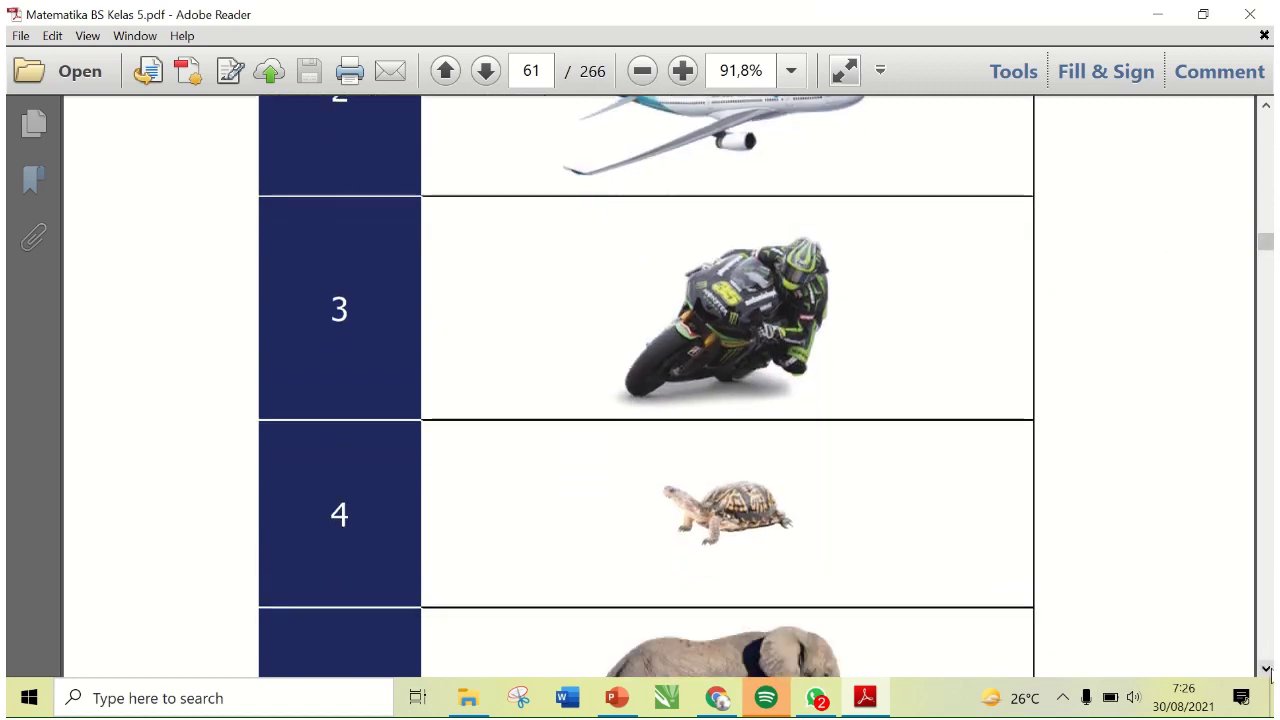
scroll(1270, 675, "down", 6)
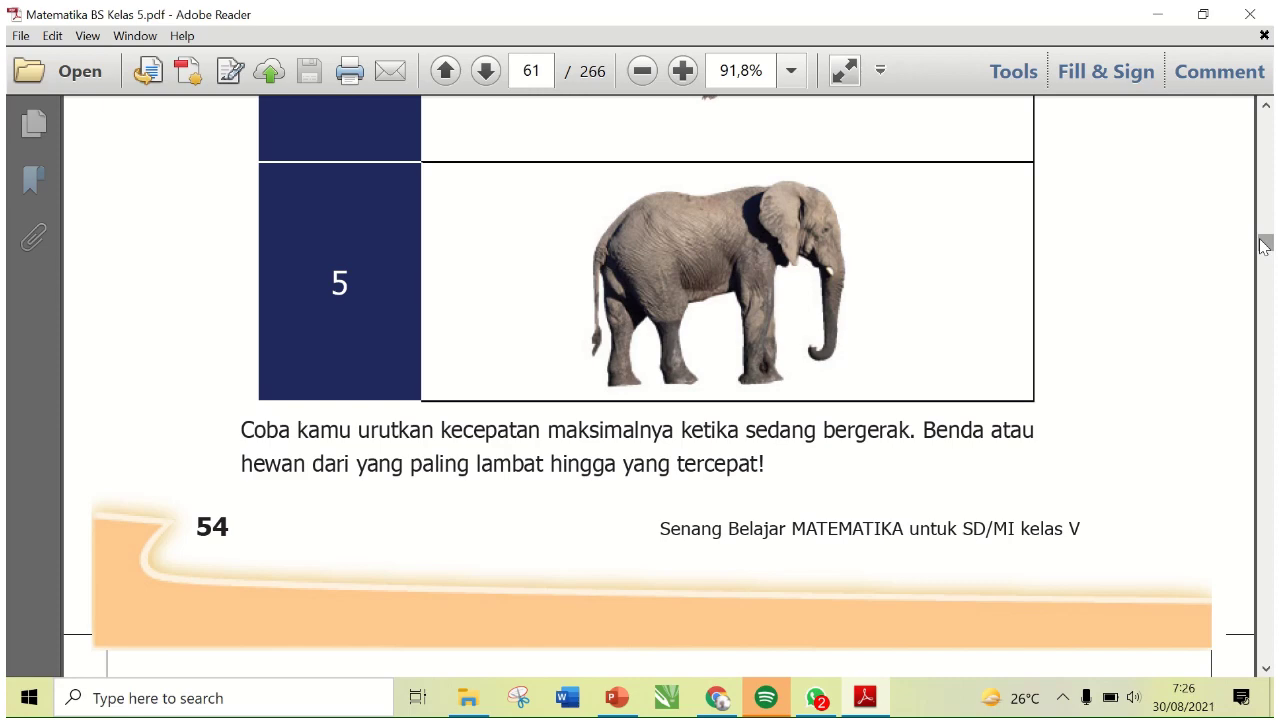
- Return to the PDF's cover, go to page 60, and move on to page 61
left_click_drag(1265, 247, 1263, 107)
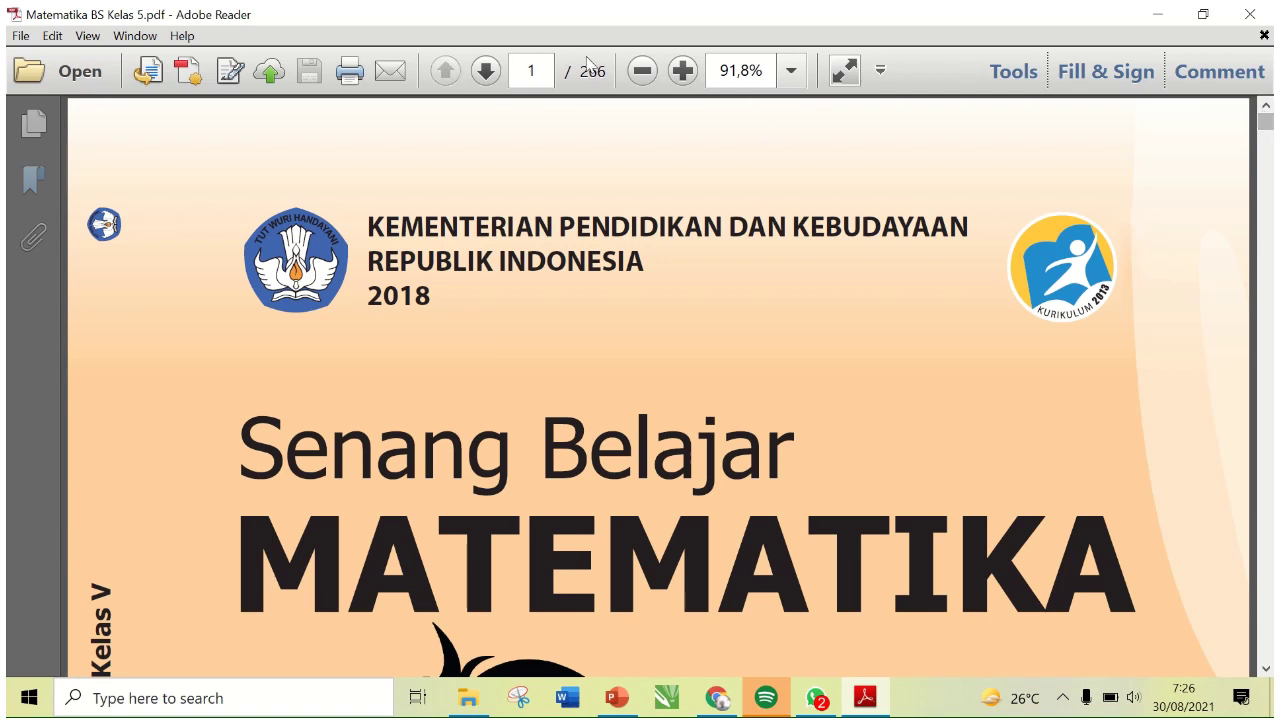
left_click(538, 74)
type("60")
key("Return")
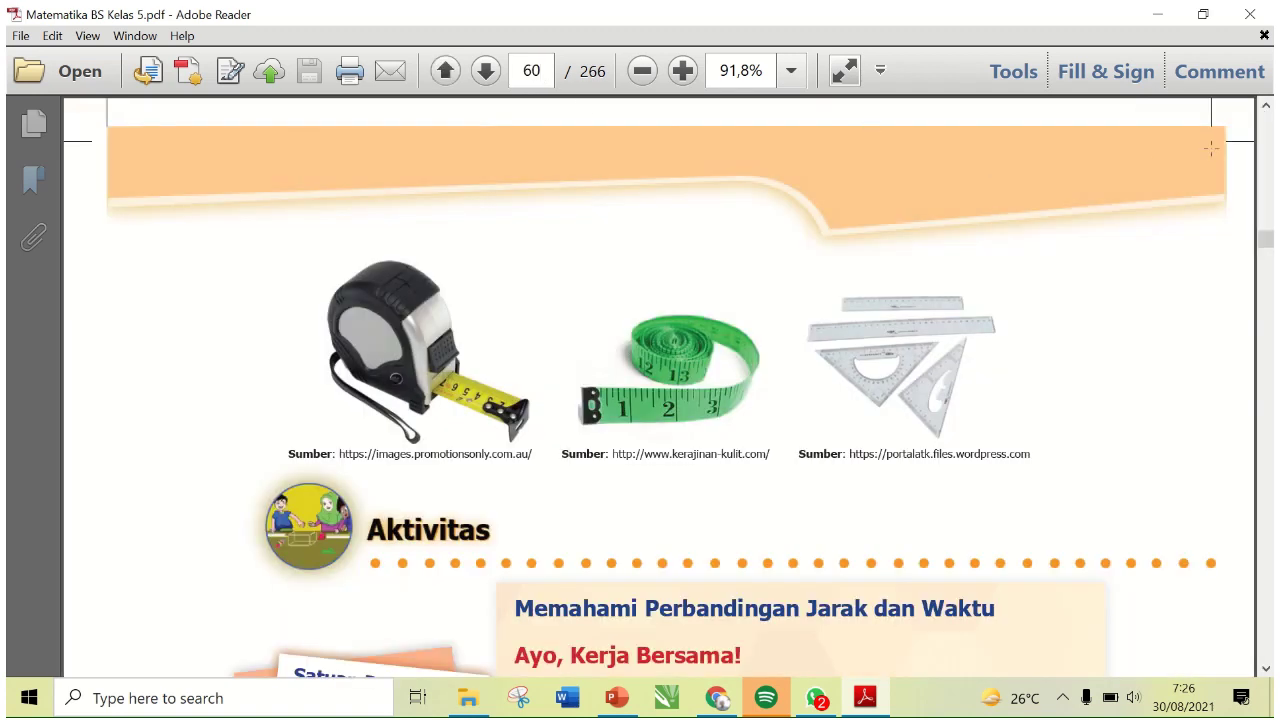
left_click(547, 64)
type("61")
key("Return")
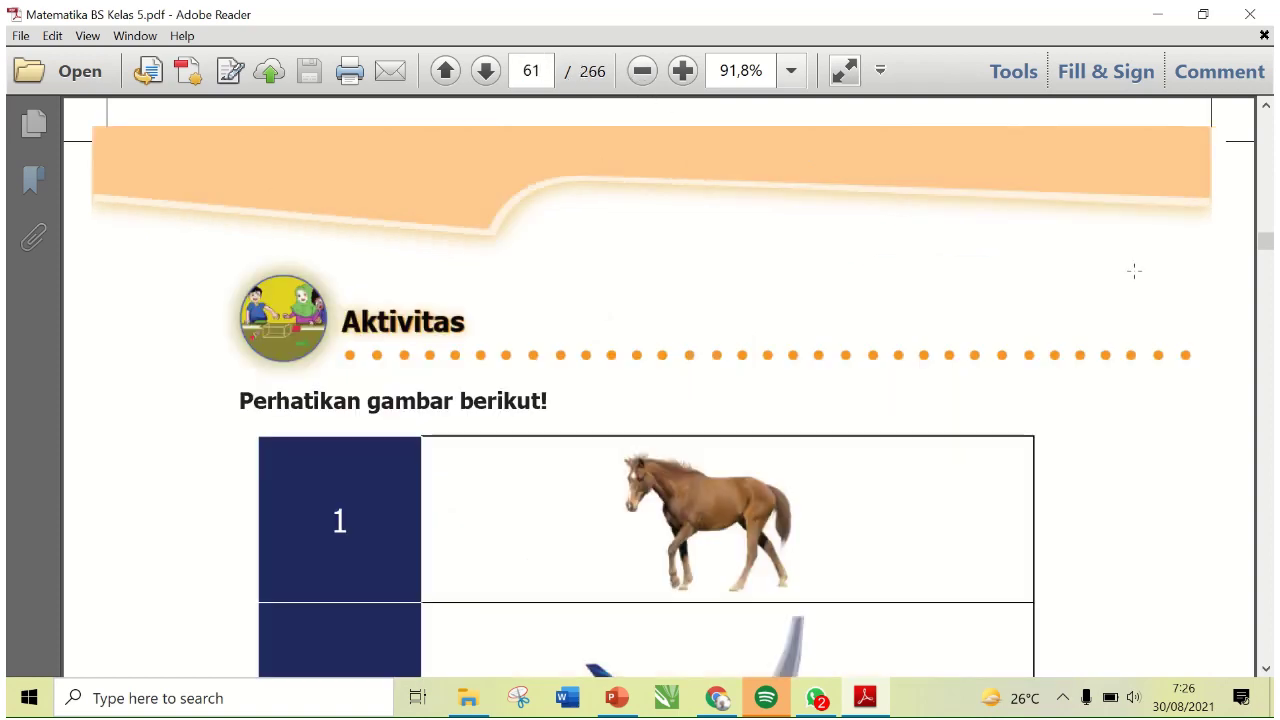
- Bring the "Perhatikan gambar berikut!" table on page 61 into view and set the zoom to 50%
left_click(1267, 668)
left_click(1267, 668)
left_click(1267, 668)
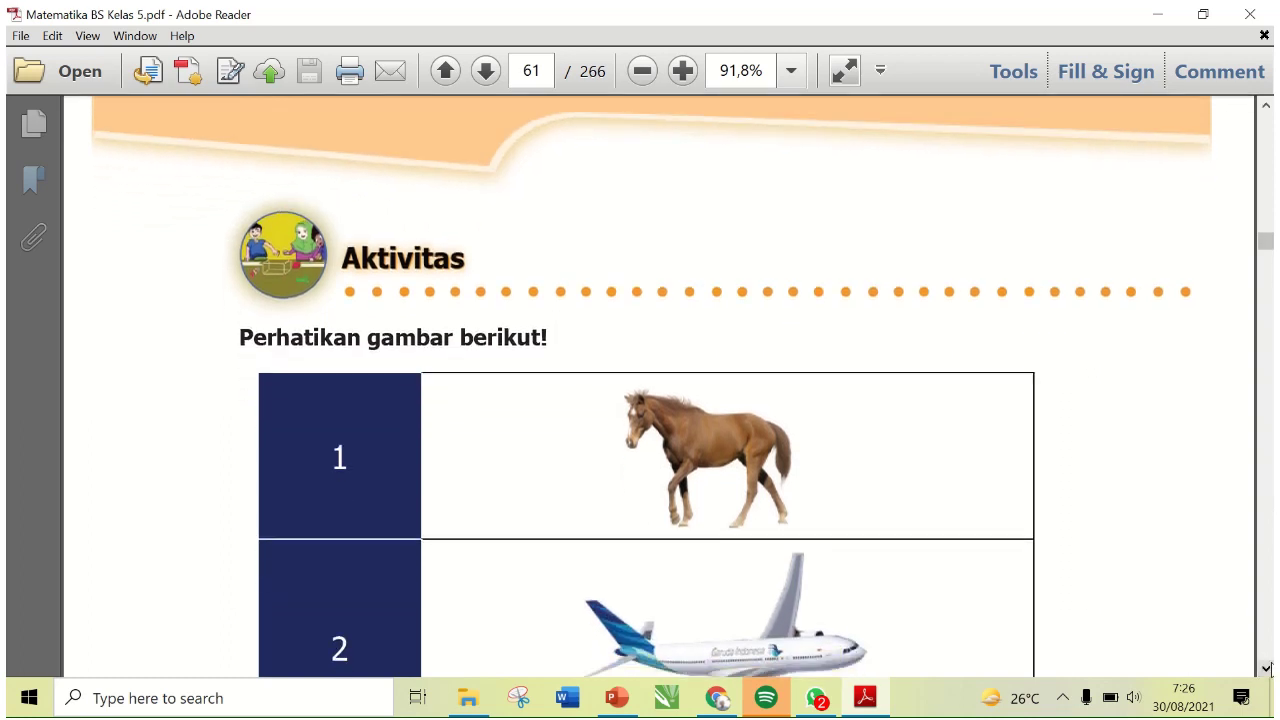
left_click(1267, 668)
left_click(1267, 668)
left_click(1267, 668)
left_click(1267, 668)
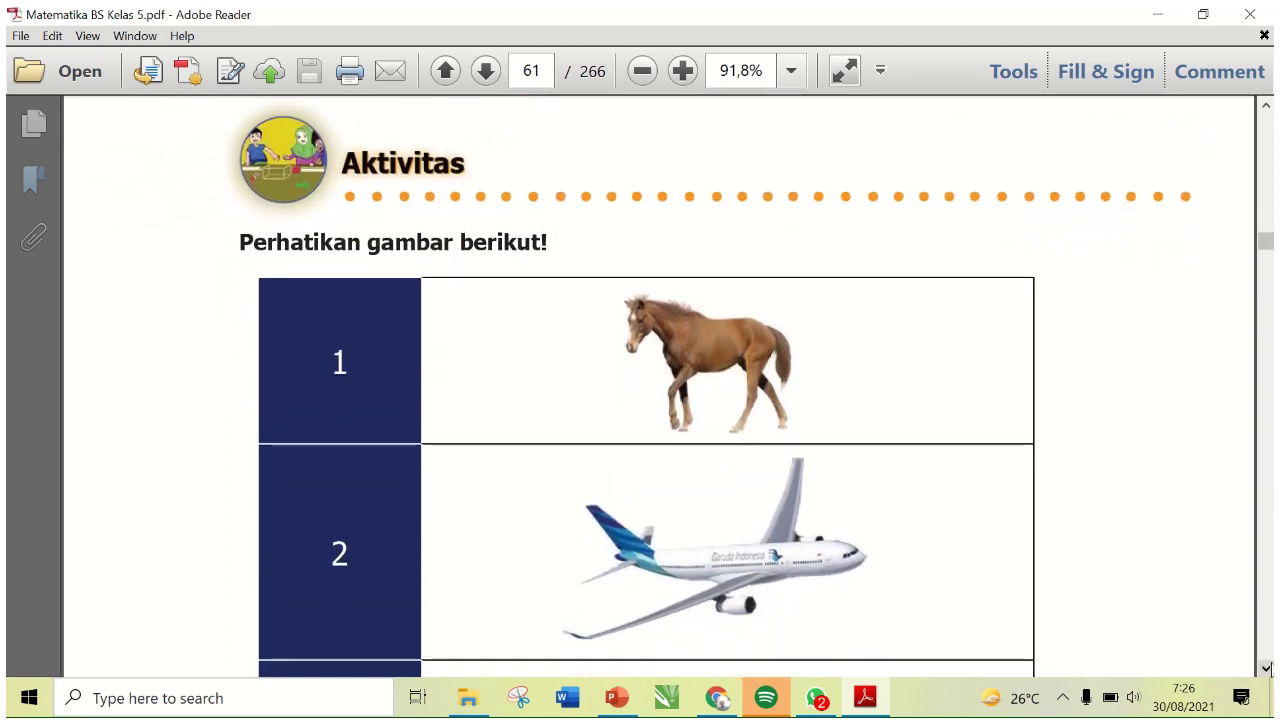
left_click(1267, 668)
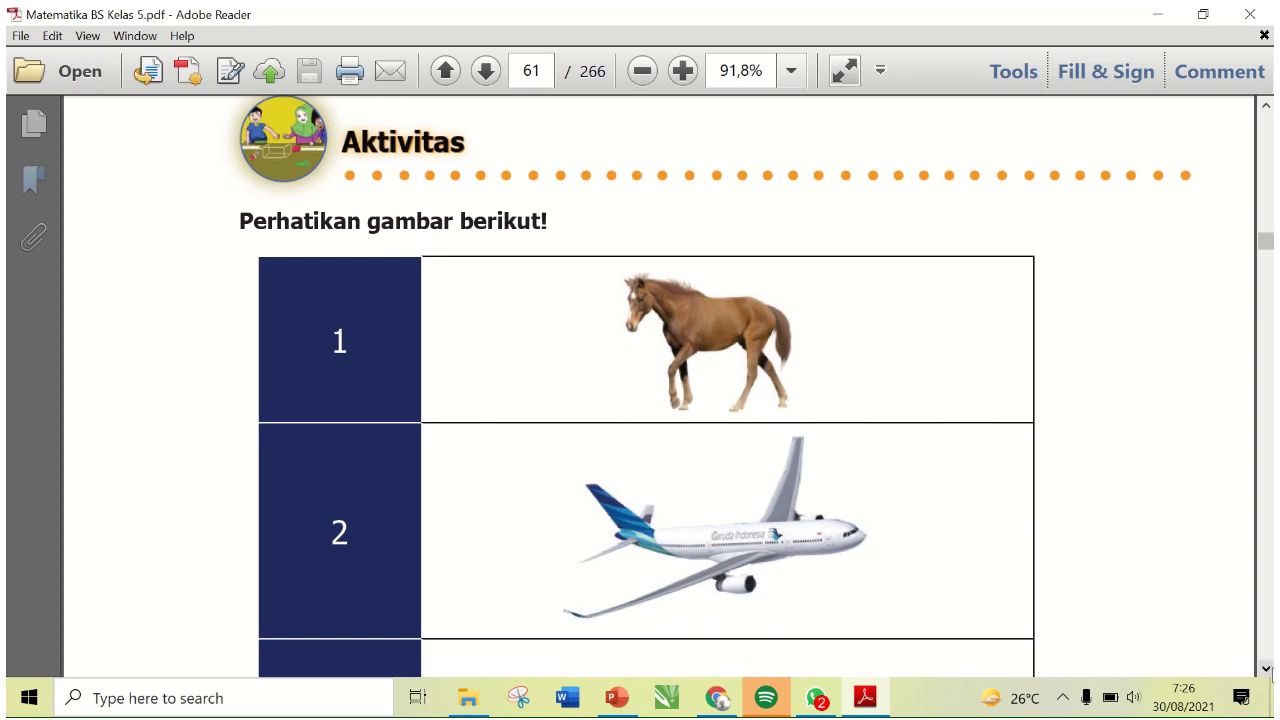
left_click(1267, 669)
left_click(1267, 669)
left_click(1267, 669)
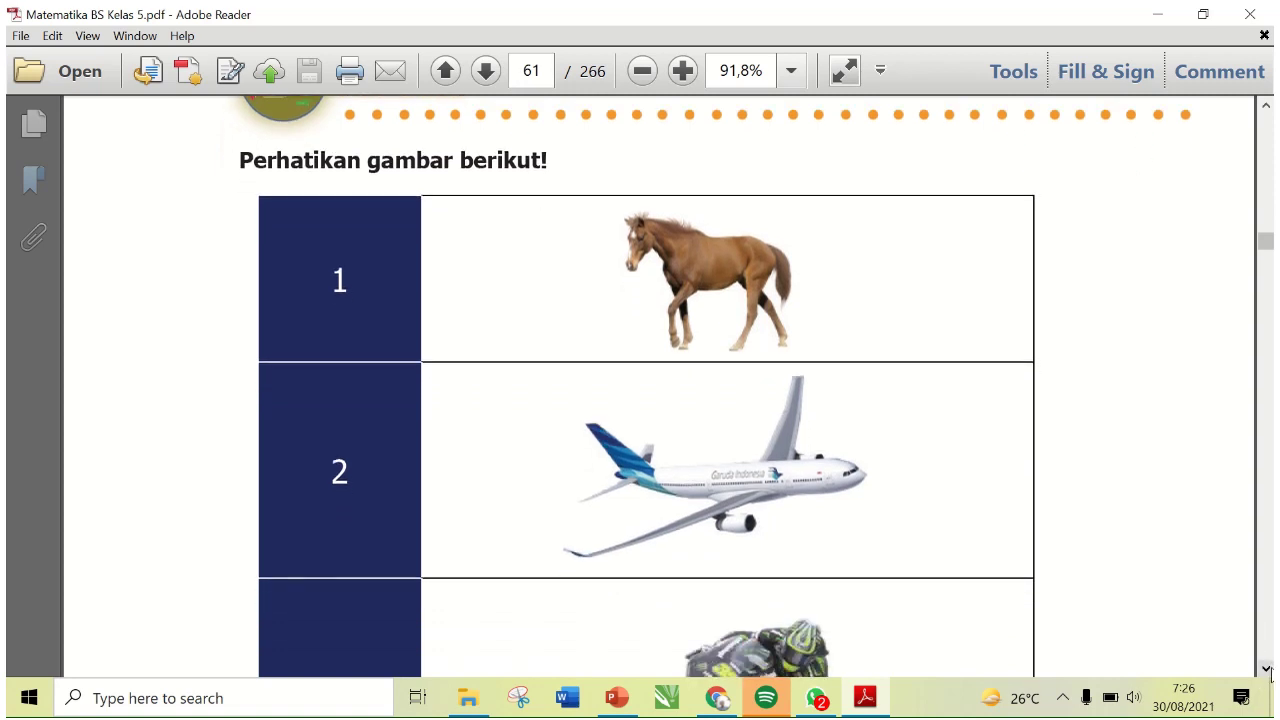
left_click(1267, 669)
left_click(1267, 669)
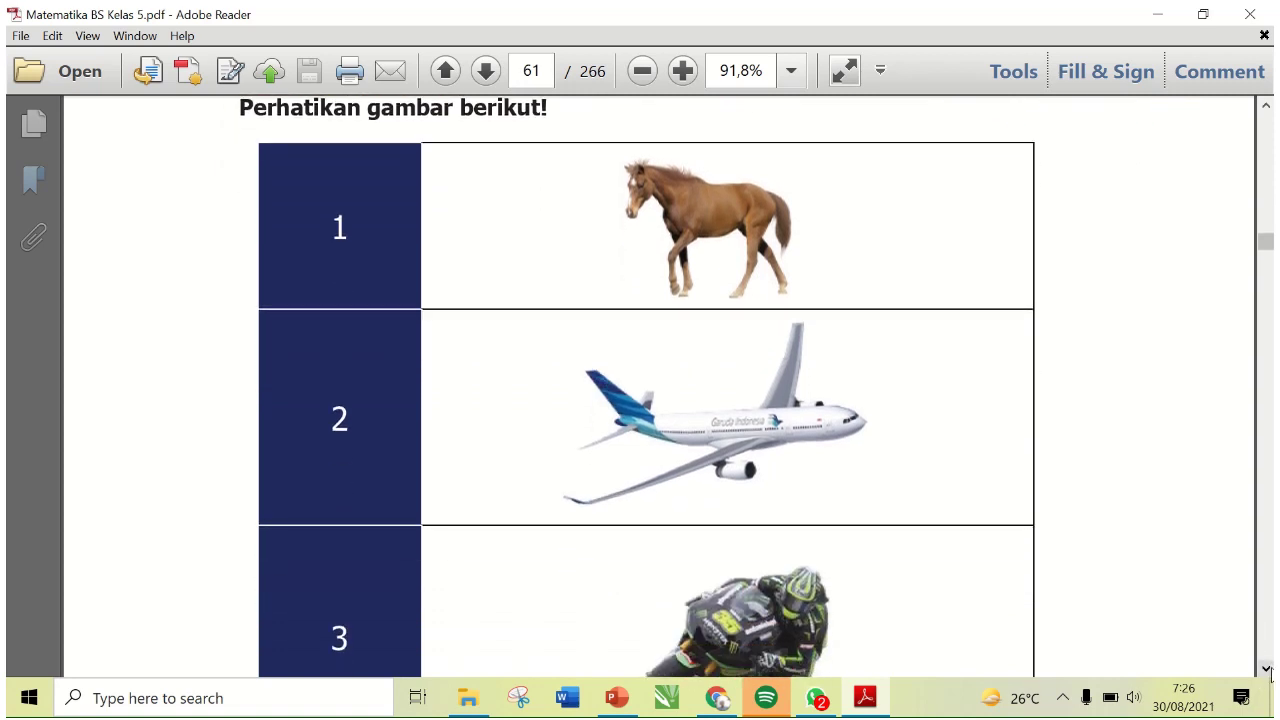
left_click(643, 71)
left_click(643, 71)
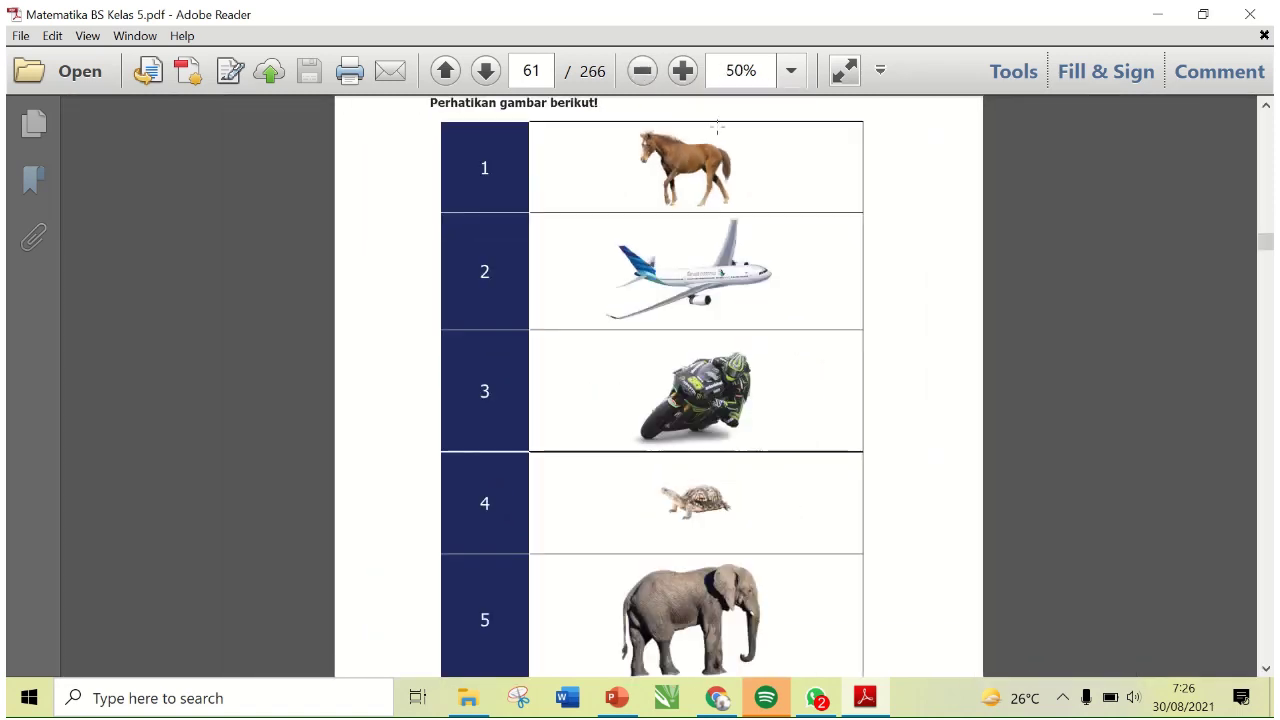
- Examine the layout of the numbered picture table, including its heading and the instruction below it
left_click(1267, 669)
left_click(1267, 669)
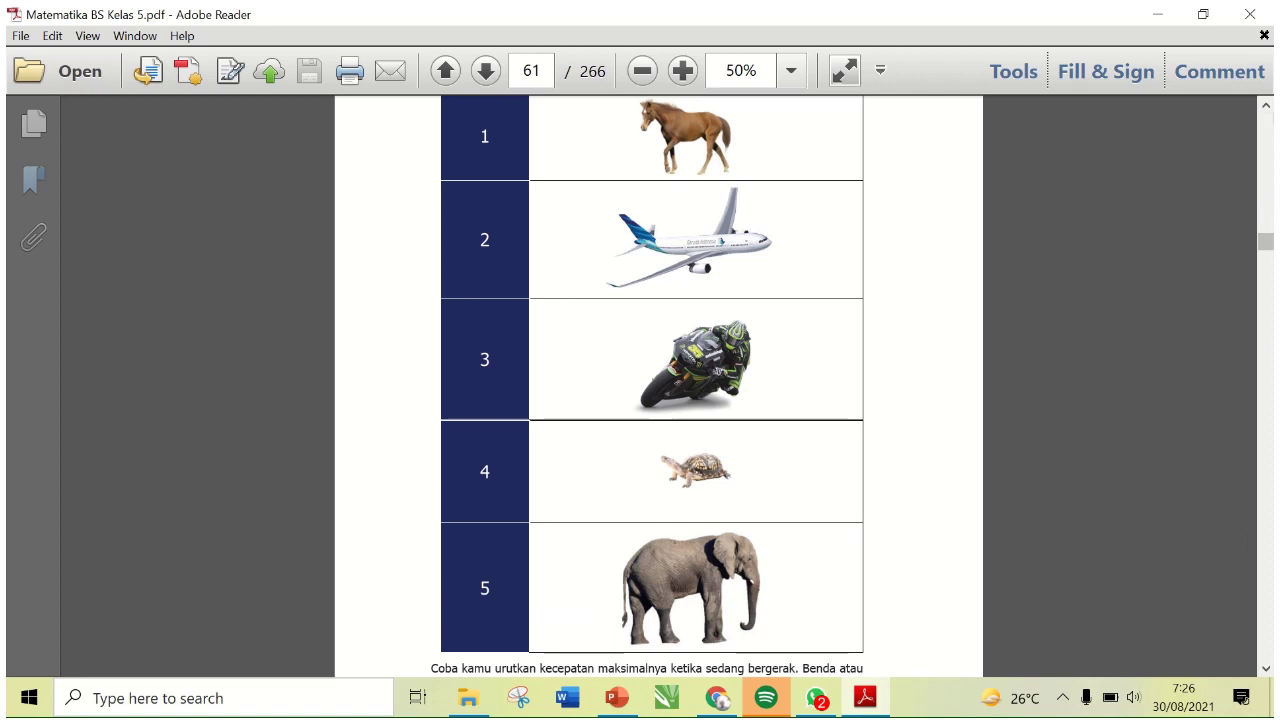
left_click(1266, 105)
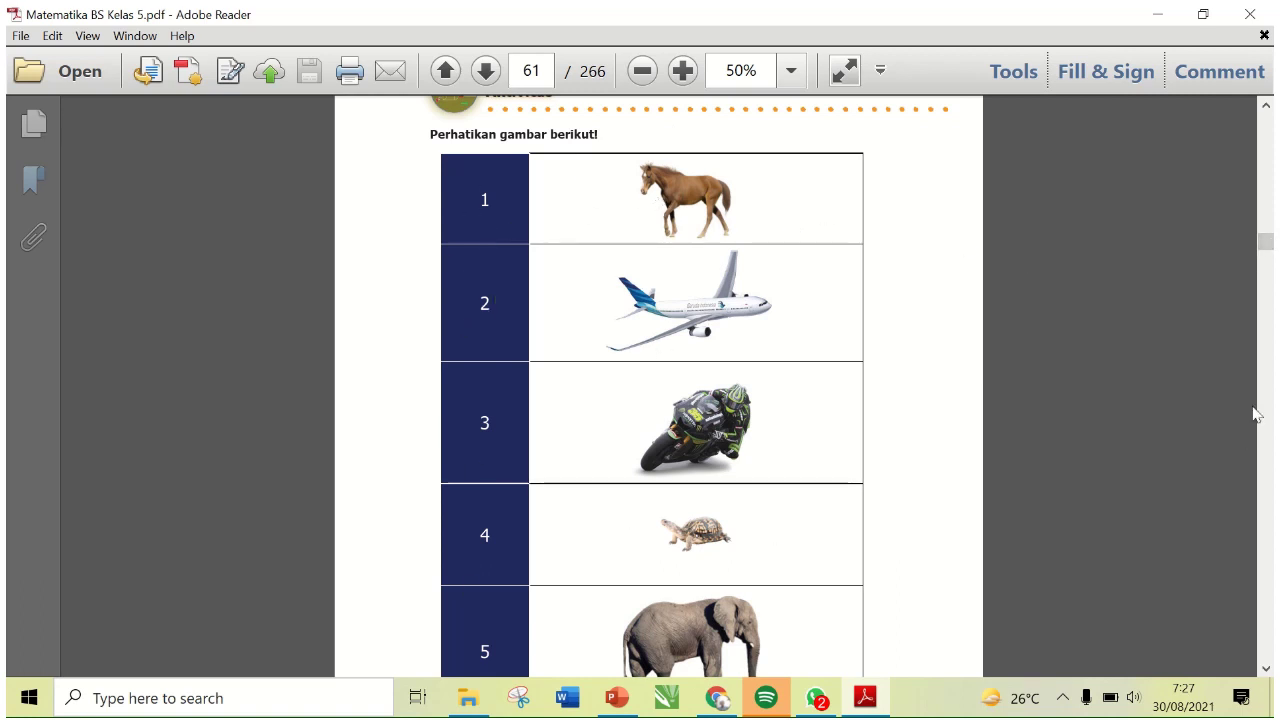
left_click(1265, 670)
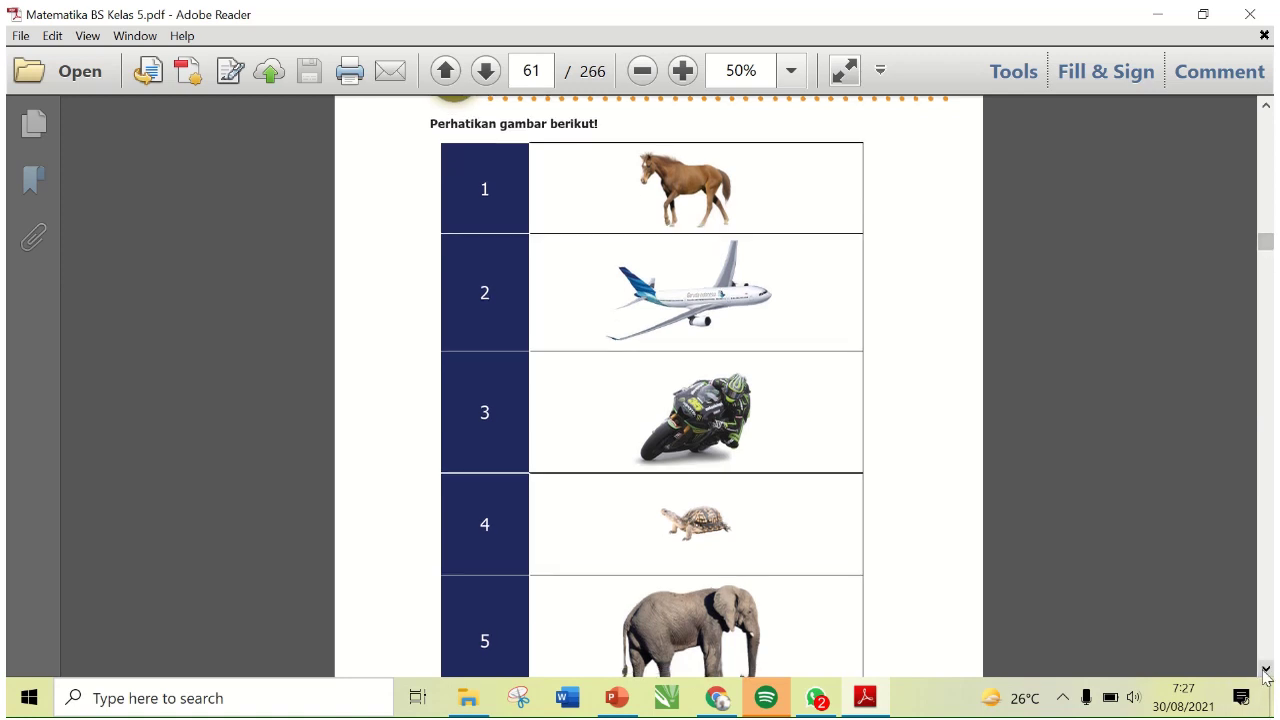
left_click(1265, 670)
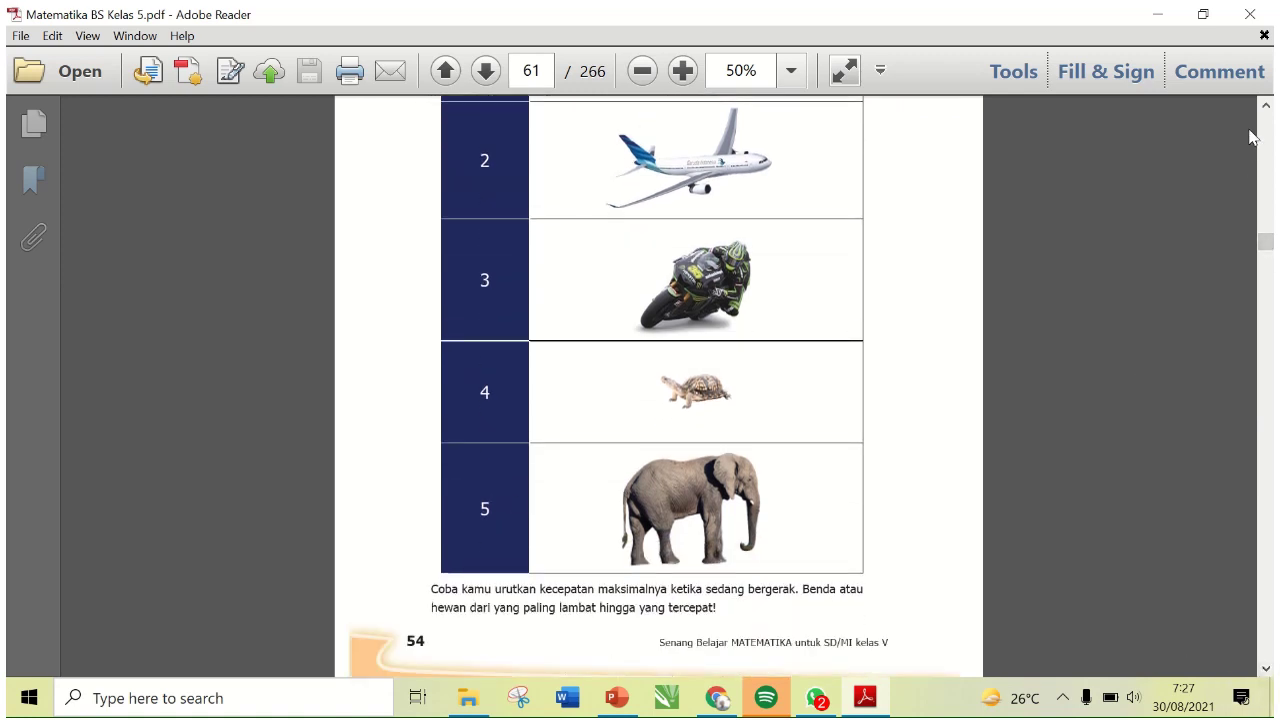
left_click(1265, 104)
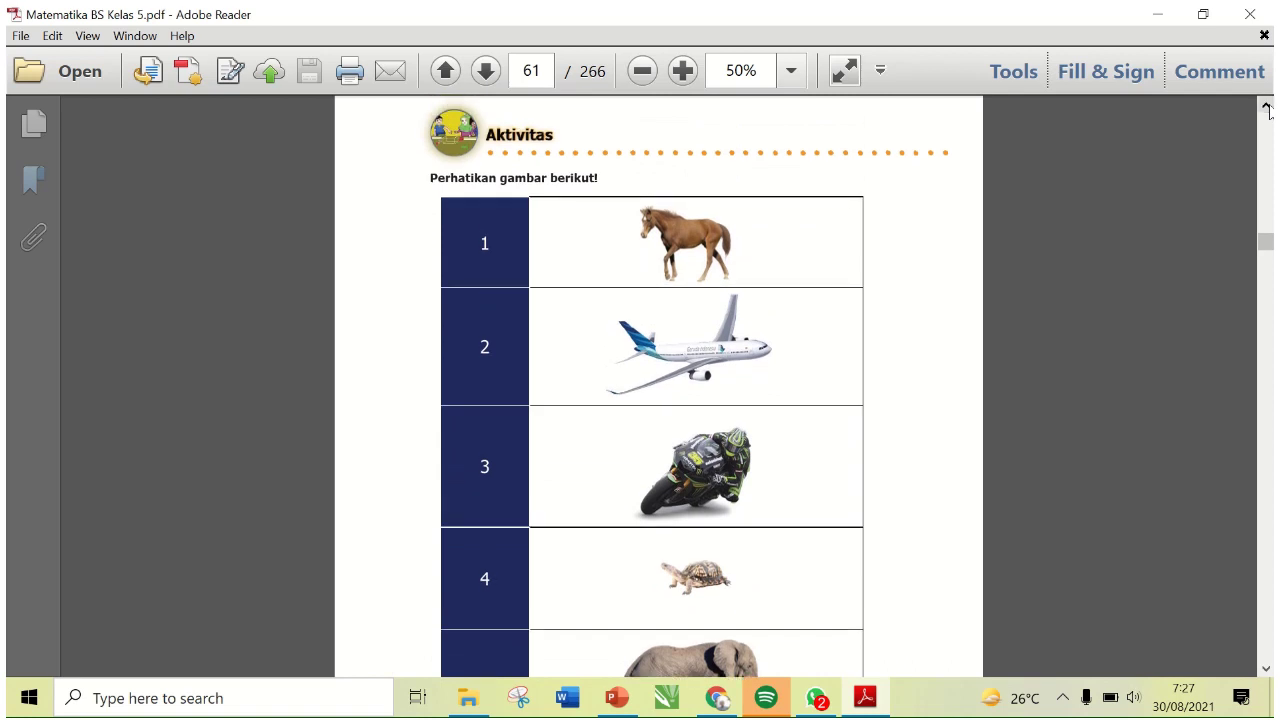
left_click(1266, 106)
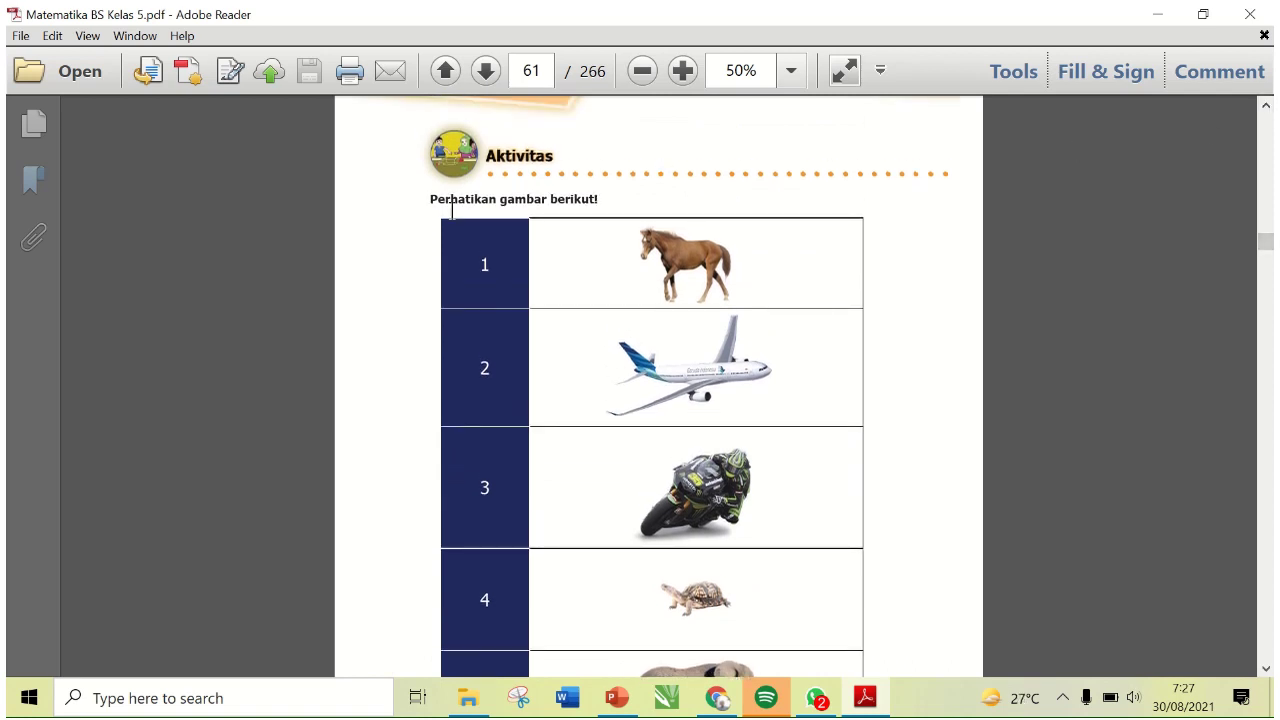
- Switch to Word, create a blank document, and enter the line "Perhatikan gambar berikut!"
left_click(567, 698)
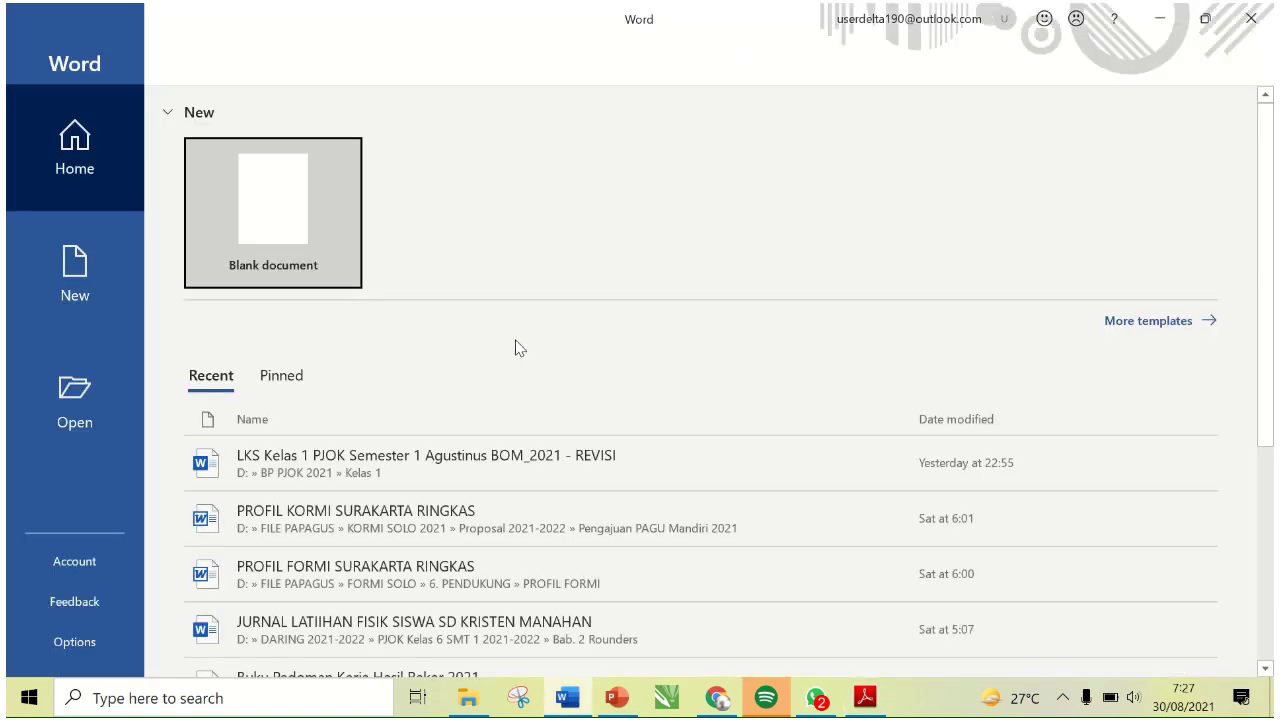
left_click(300, 209)
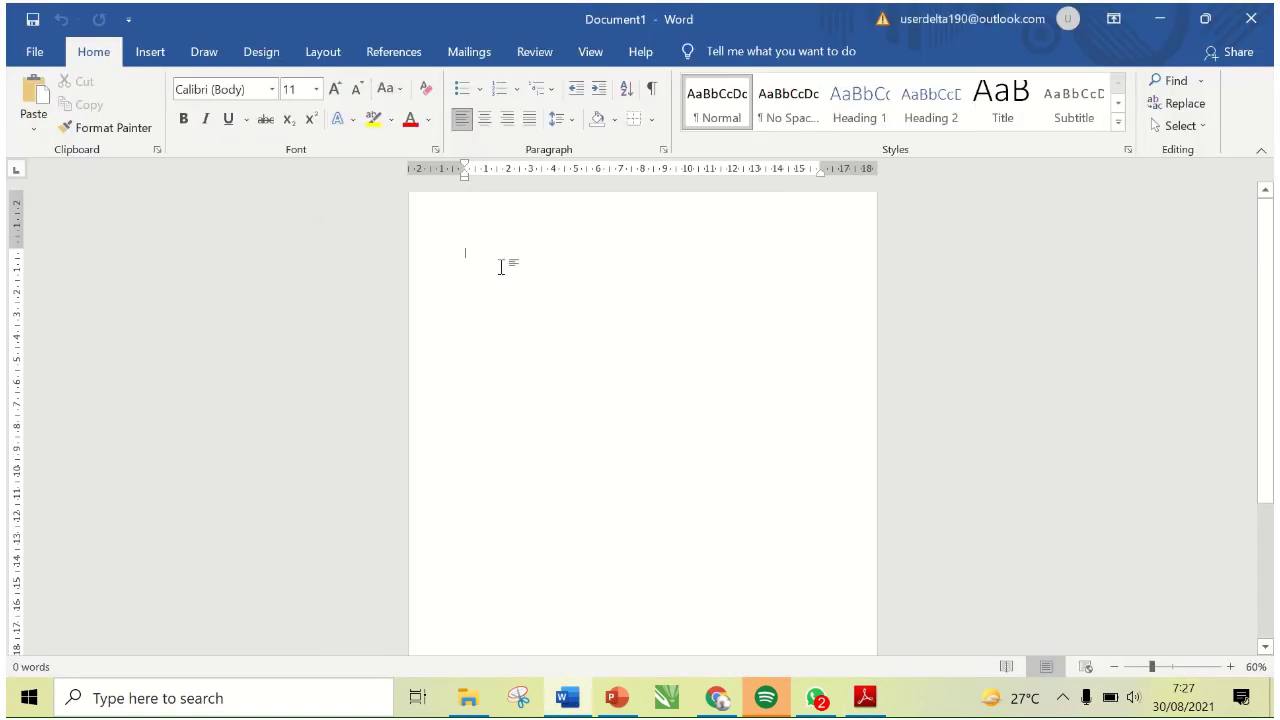
type("Pe")
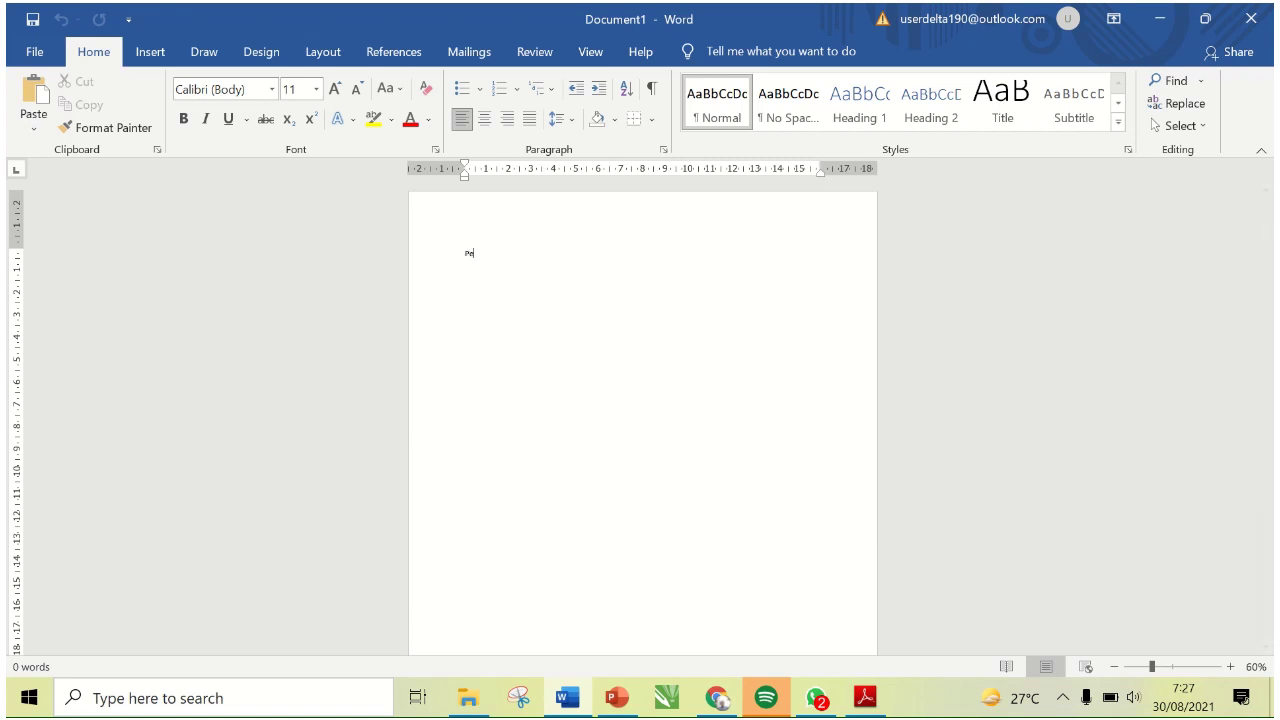
type("rhatikan gambar ber")
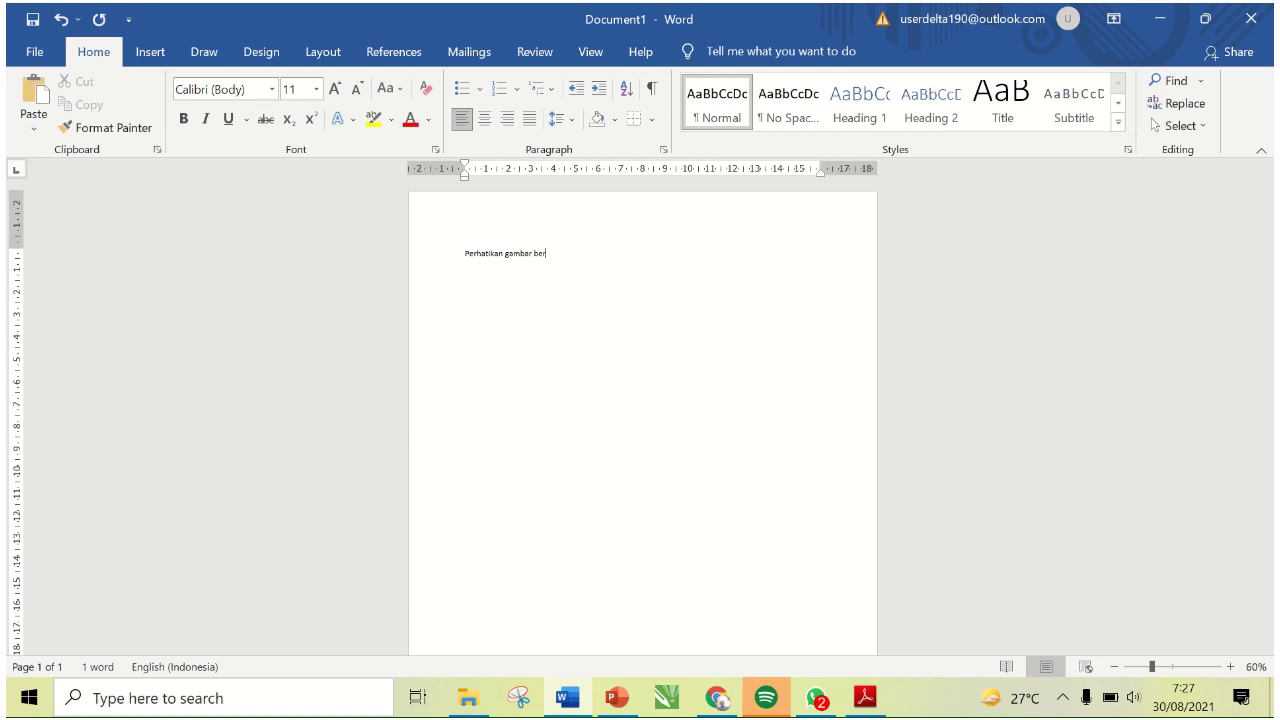
type("ikut!")
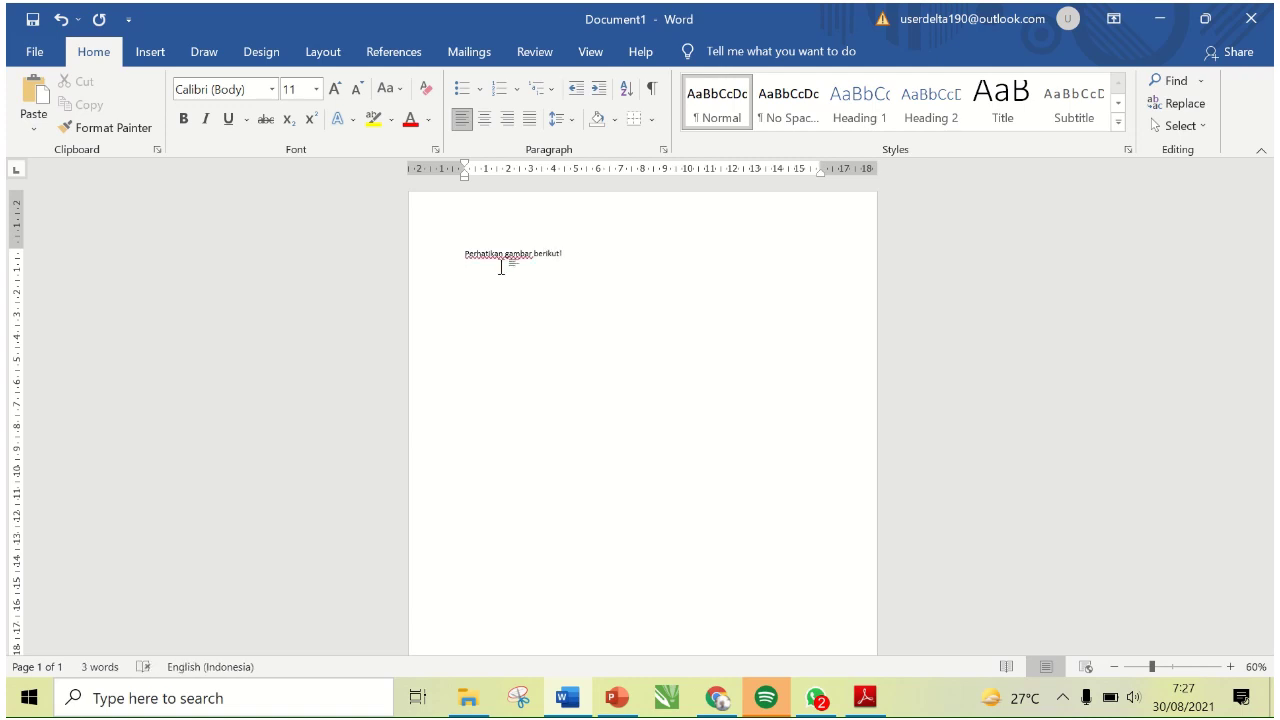
- Check the PDF table again, then insert a table with two columns and five rows below the instruction line in Word
left_click(866, 700)
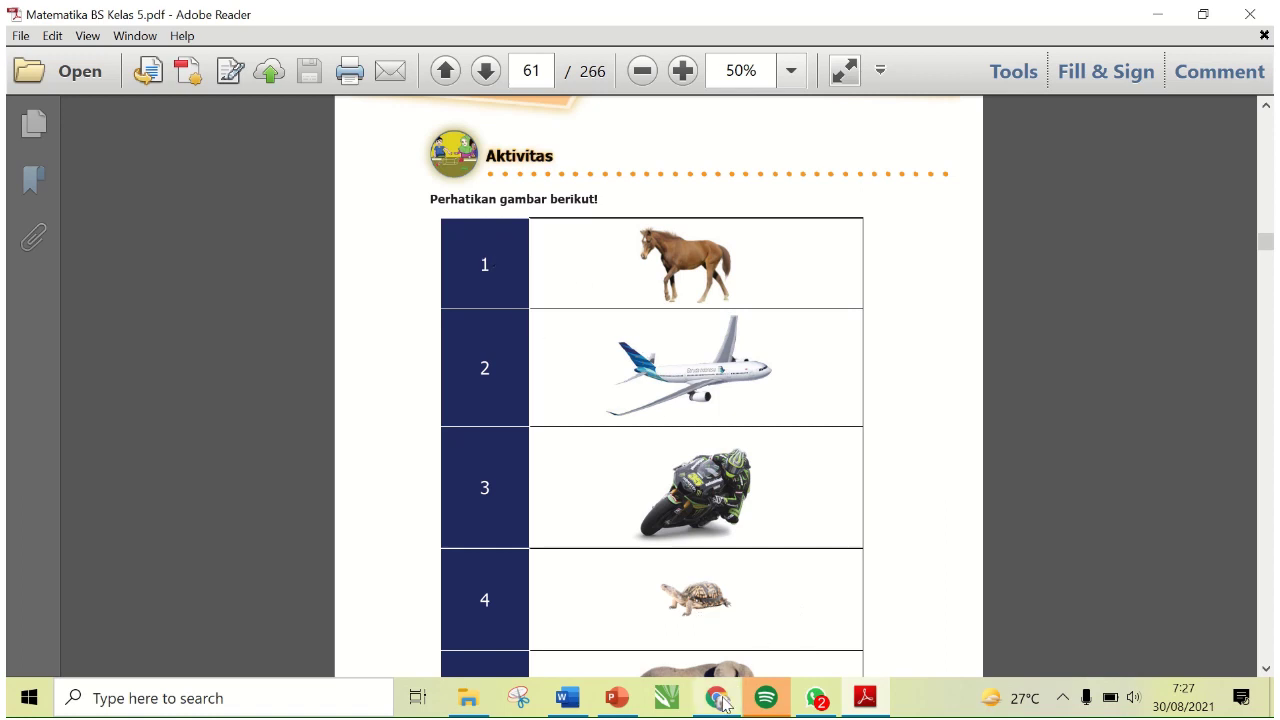
mouse_move(725, 705)
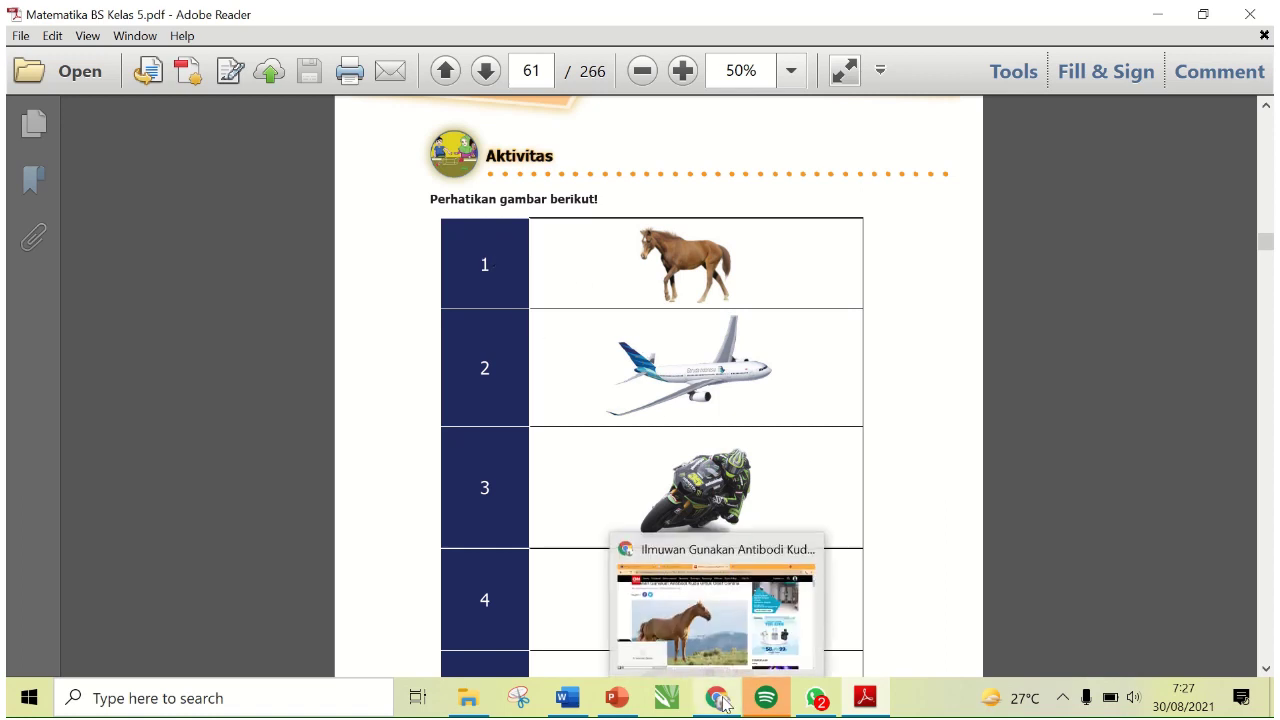
left_click(567, 700)
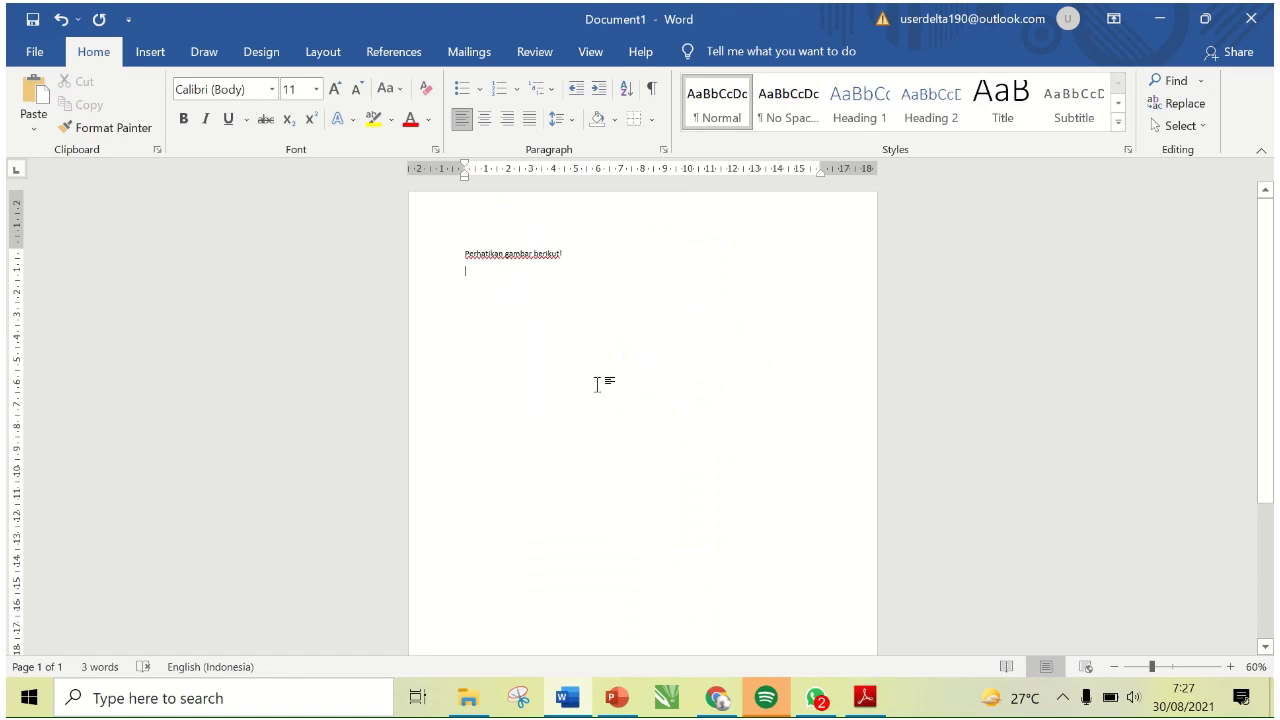
left_click(158, 58)
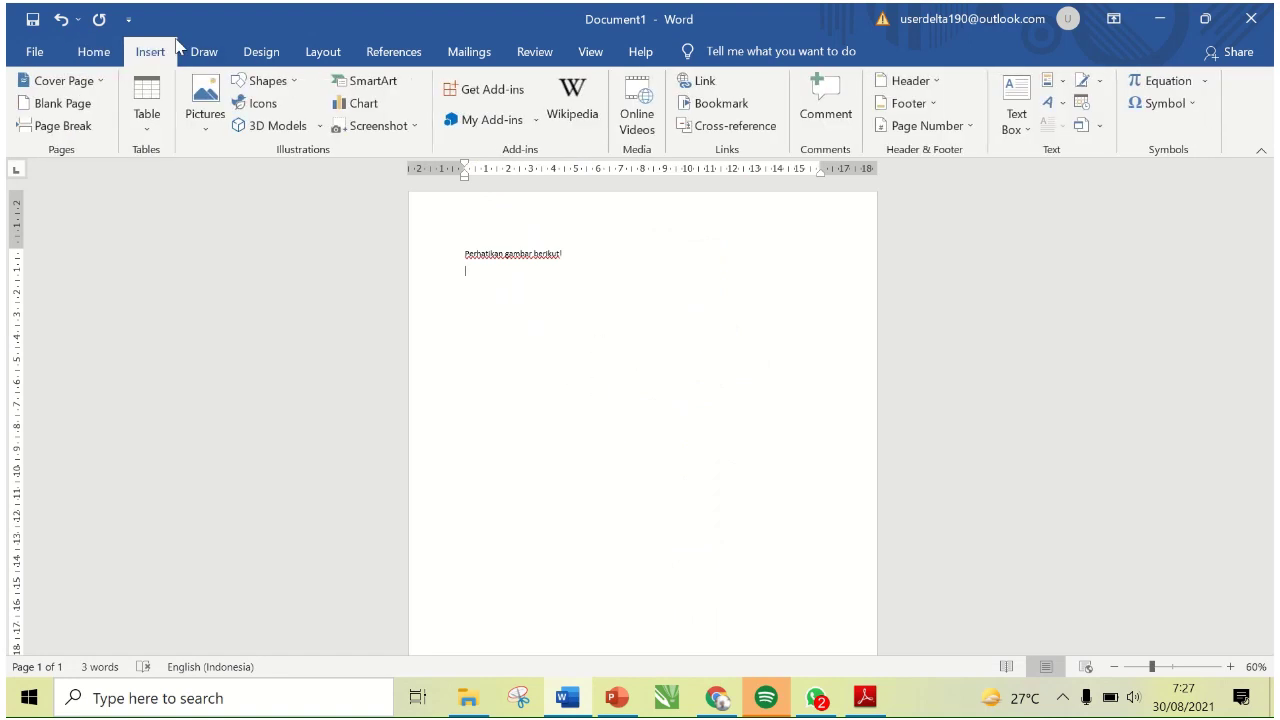
left_click(147, 131)
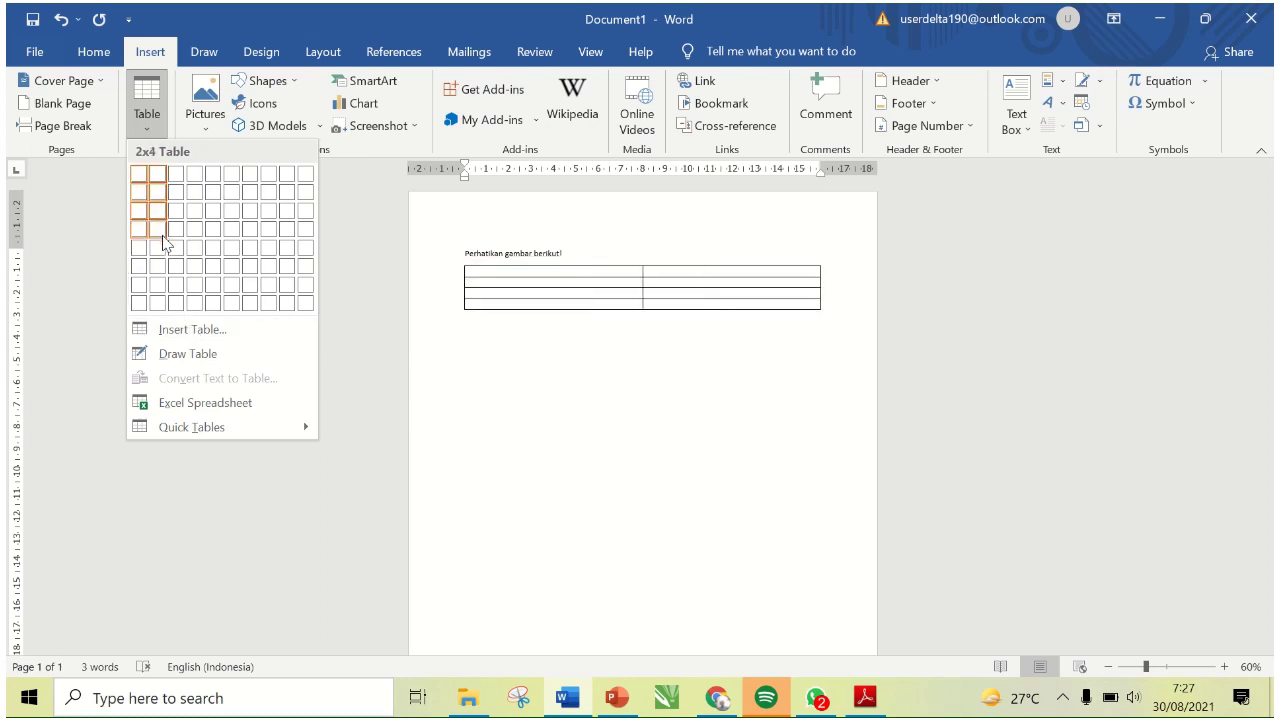
left_click(157, 247)
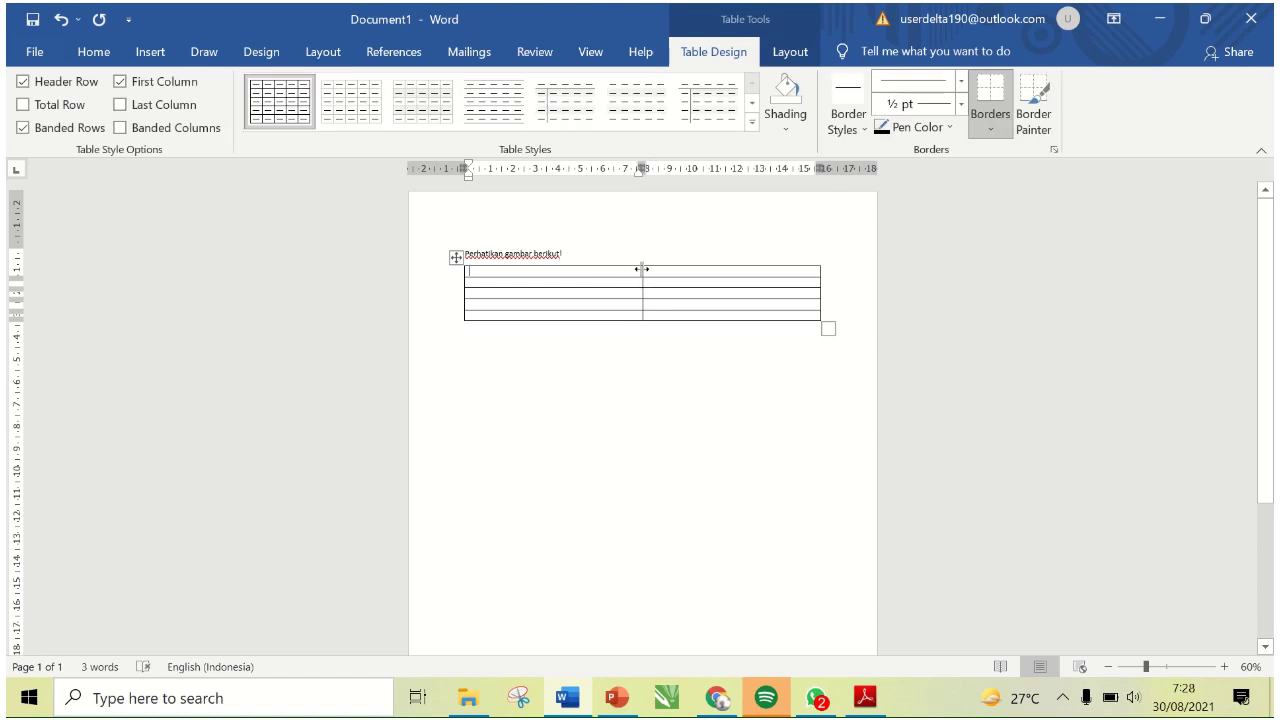
- Narrow the table's first column and number its rows 1 to 5, then place the cursor in the first row's second cell
left_click_drag(642, 269, 527, 267)
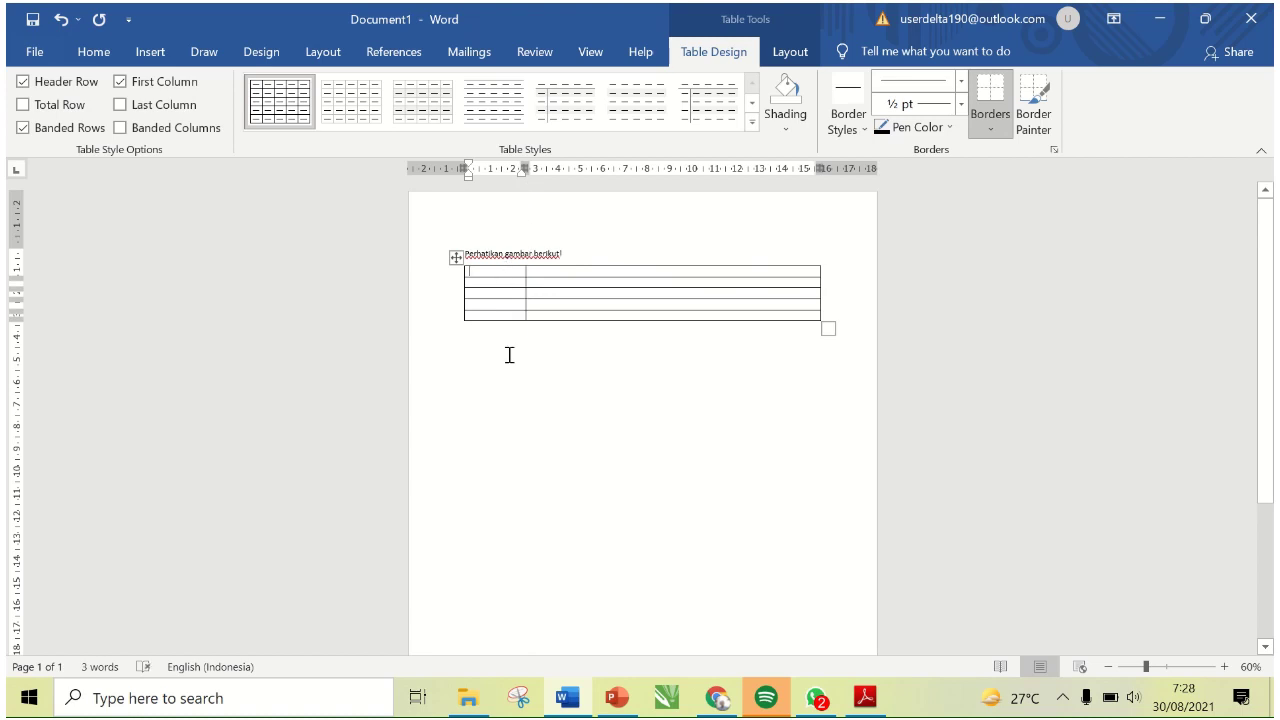
type("1")
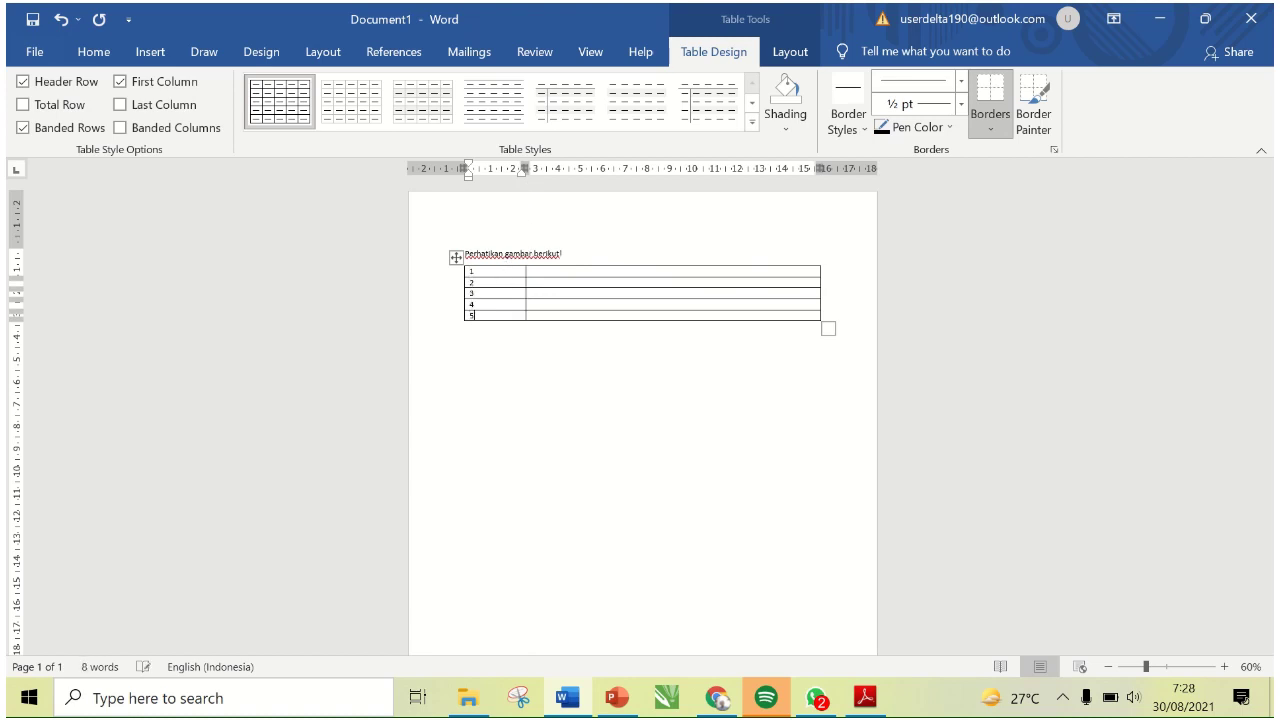
left_click(603, 269)
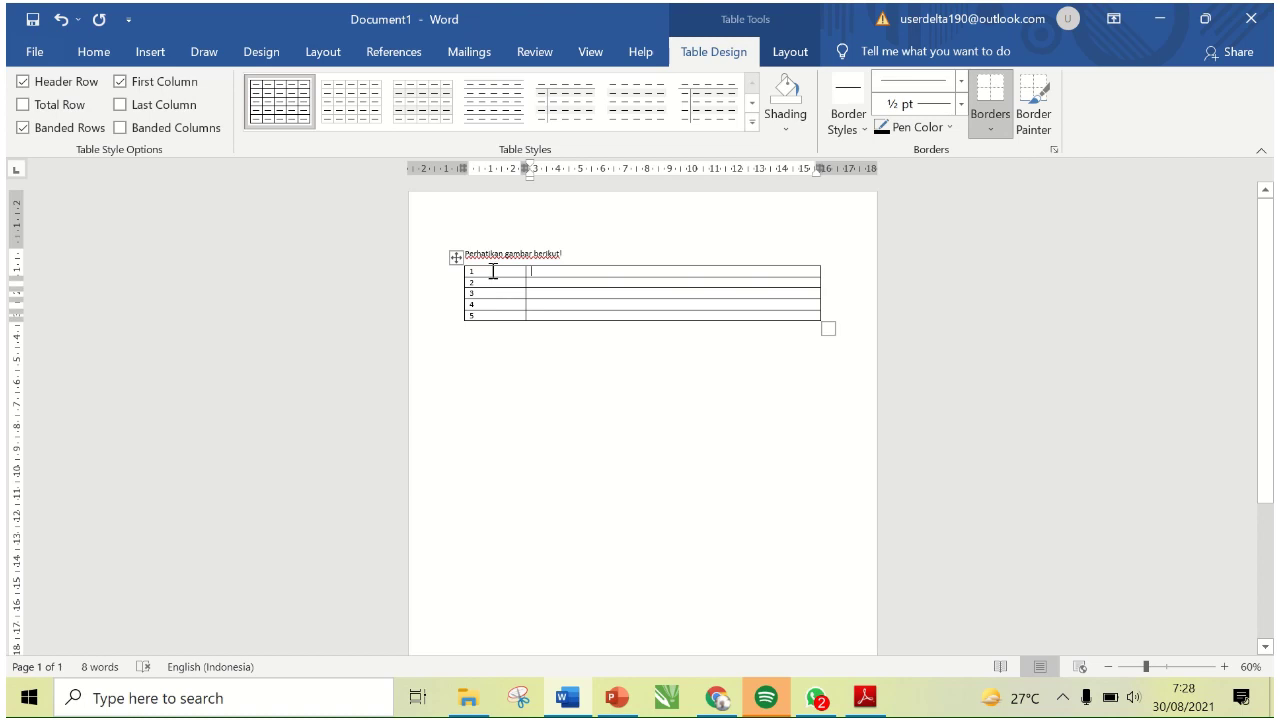
- Shade the table's first column with the standard Dark Blue color
left_click(494, 260)
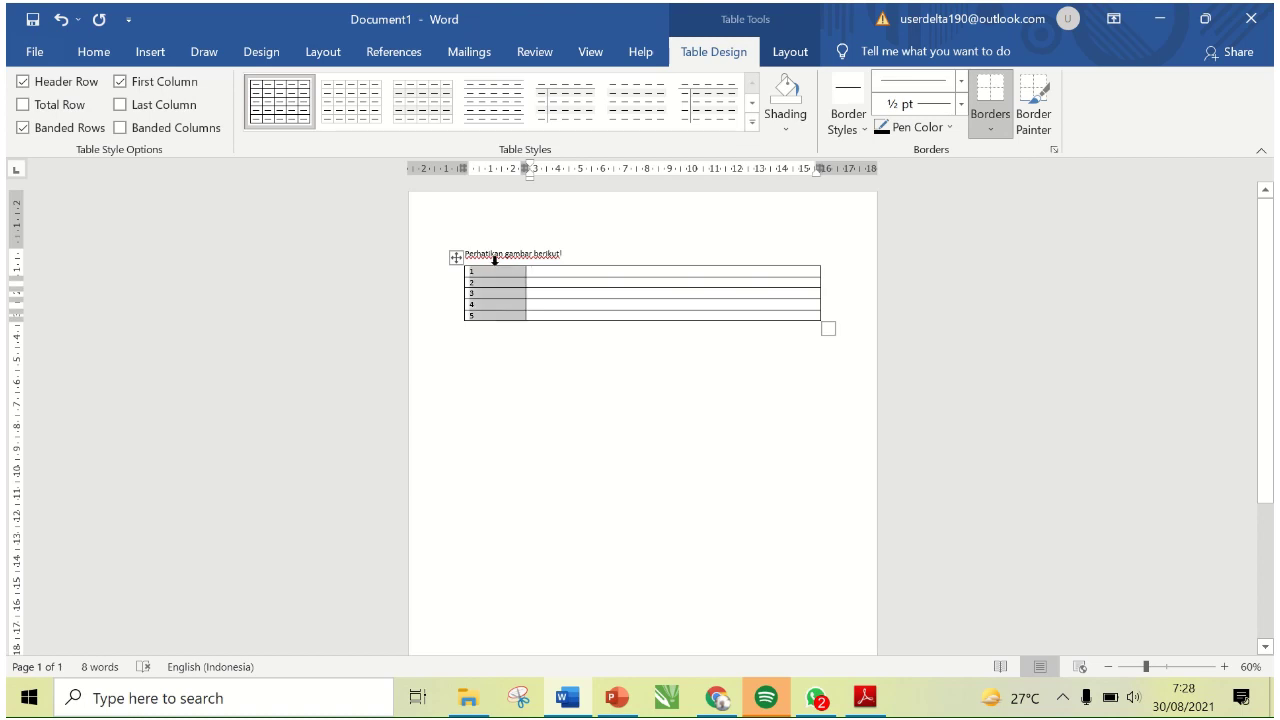
left_click(788, 130)
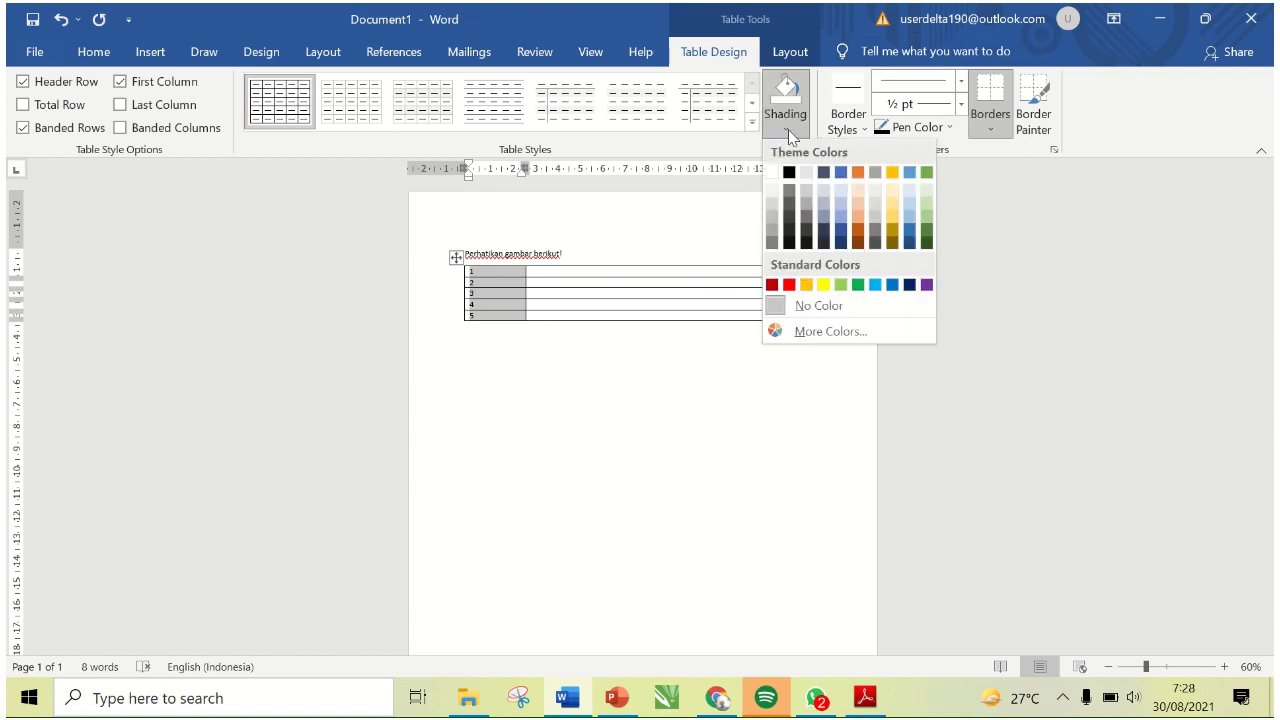
left_click(912, 285)
left_click(663, 423)
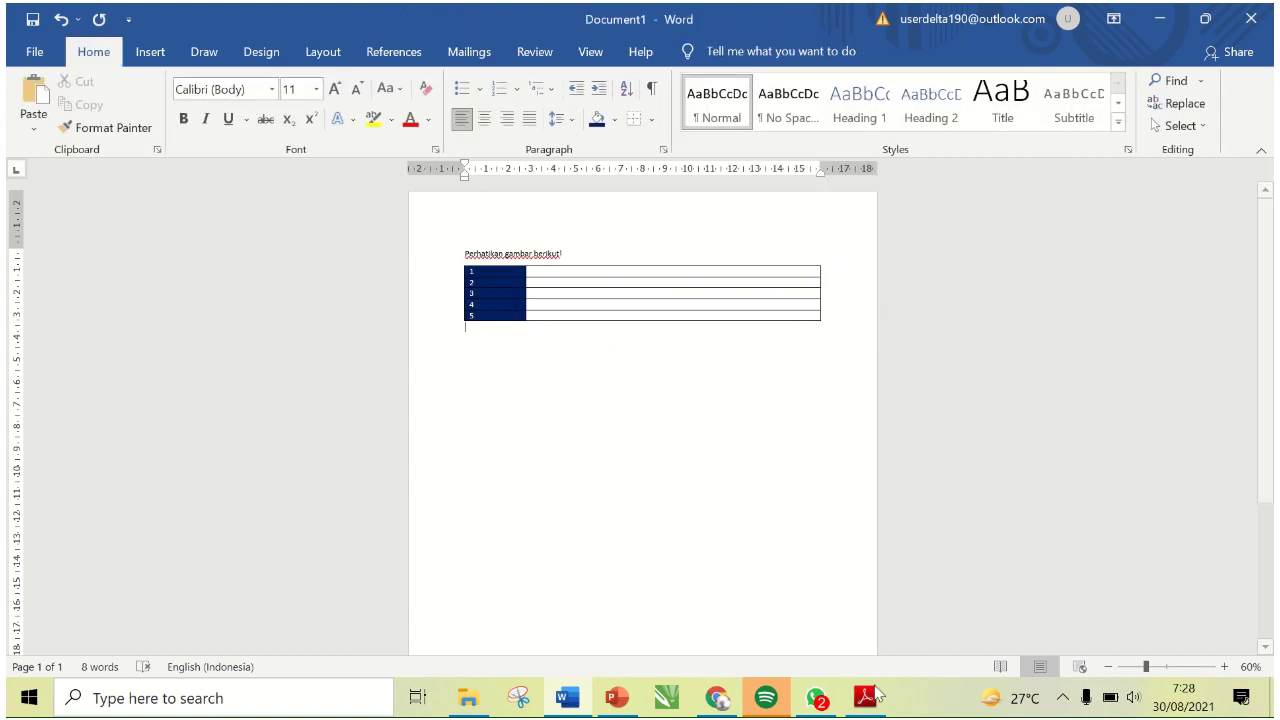
- Check the PDF table's styling, then set the cell borders of the Word table's numbered column to white
left_click(869, 692)
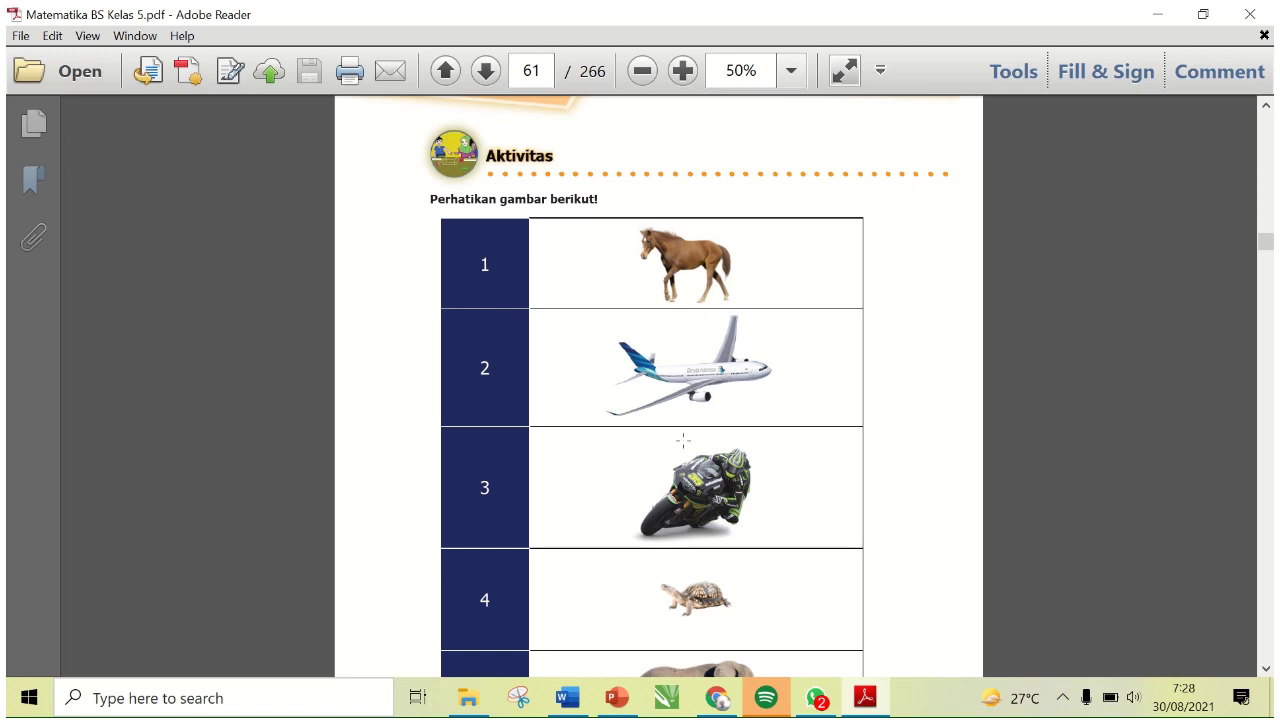
left_click(866, 698)
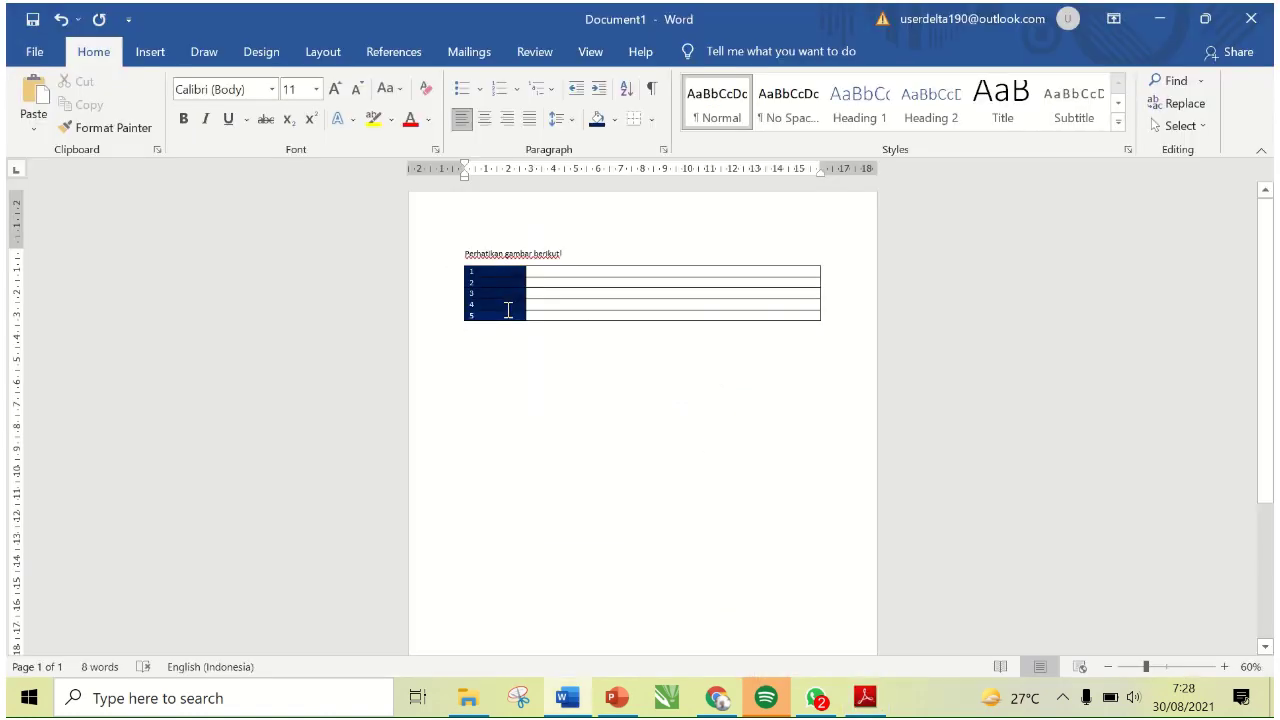
left_click_drag(508, 319, 508, 319)
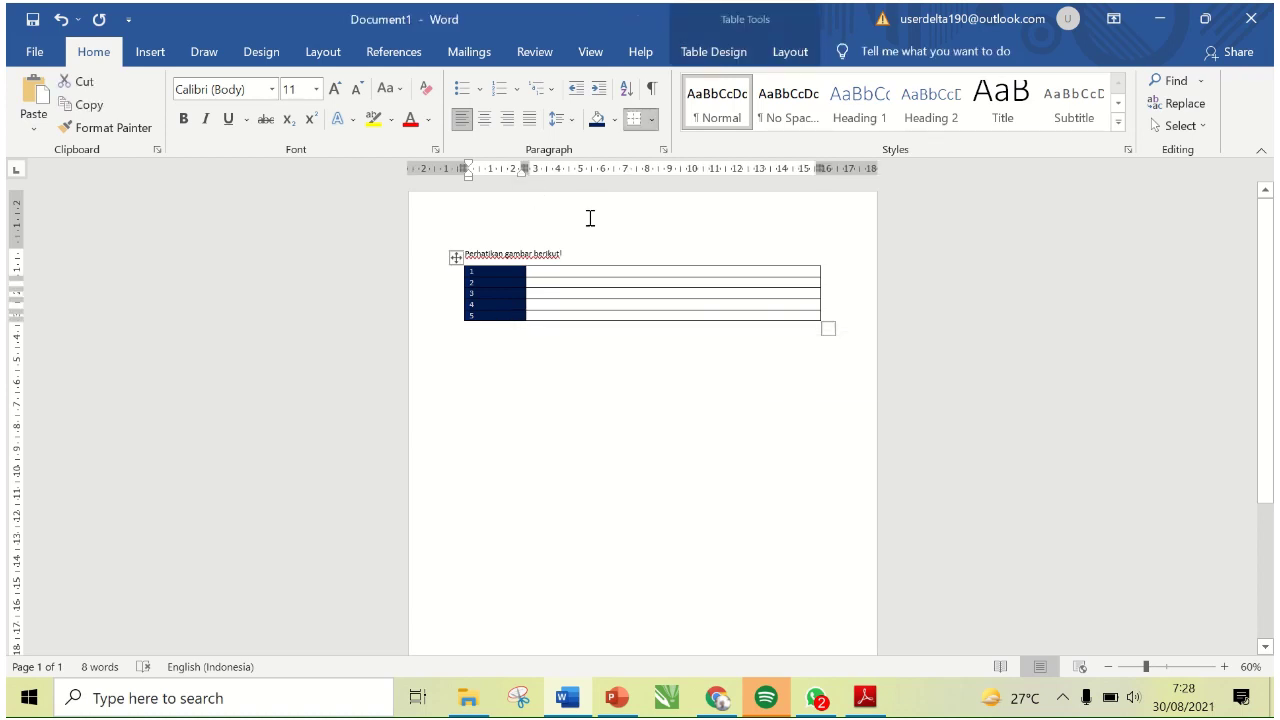
left_click(651, 120)
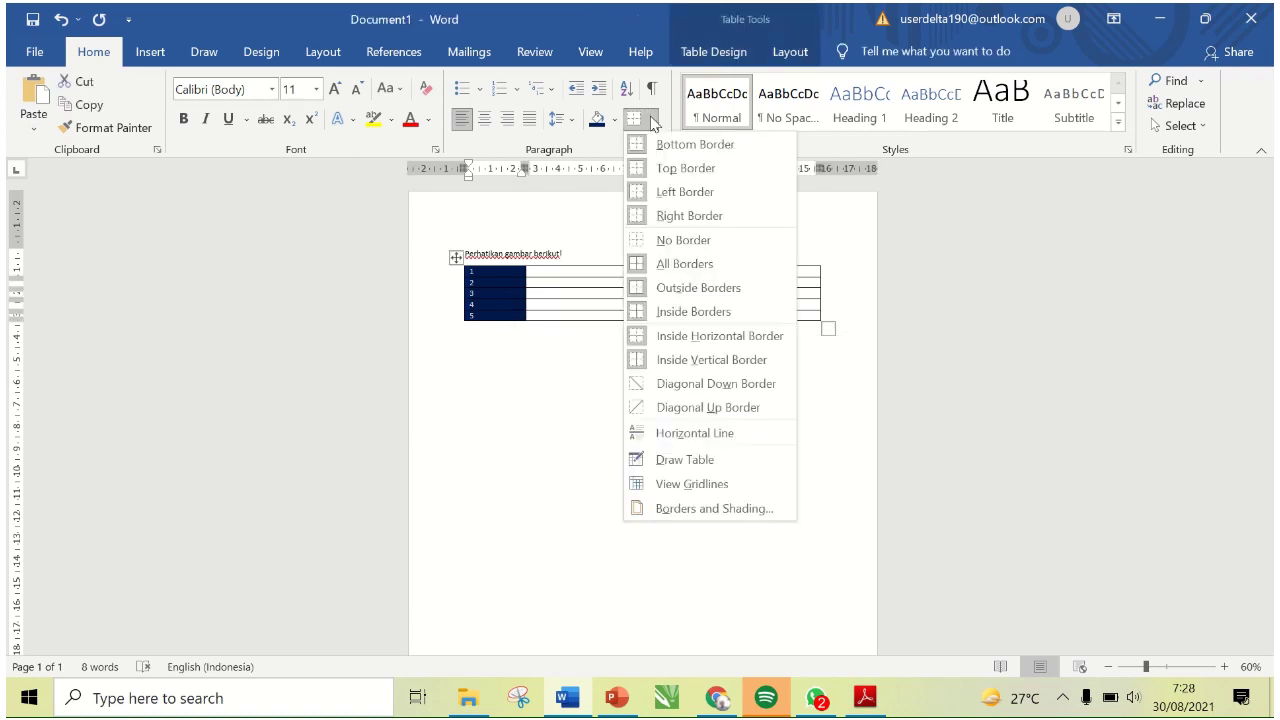
right_click(513, 290)
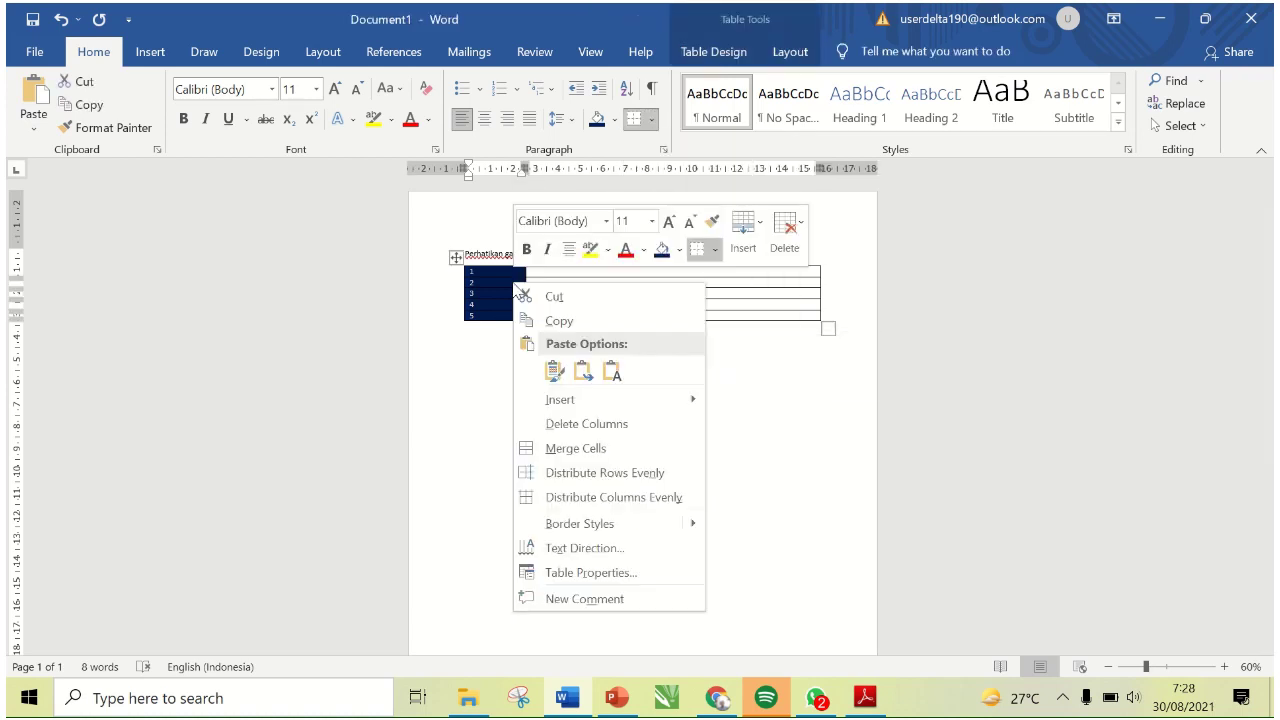
left_click(628, 576)
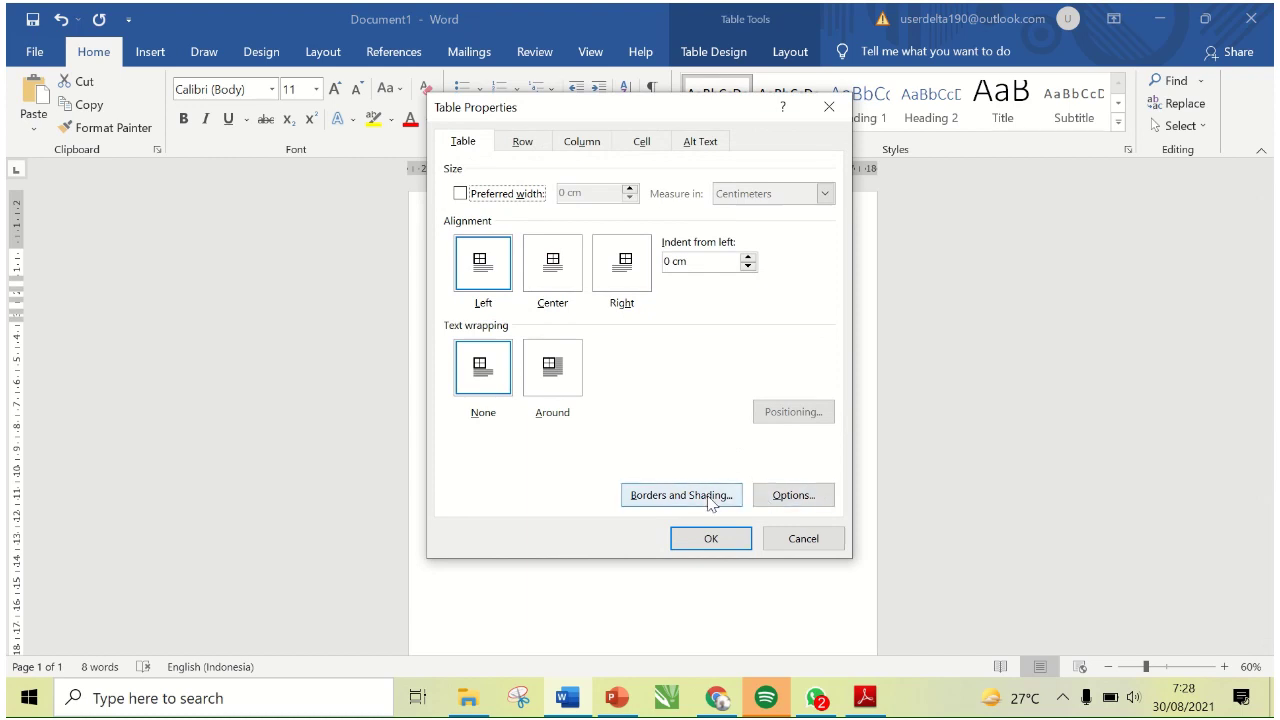
left_click(698, 502)
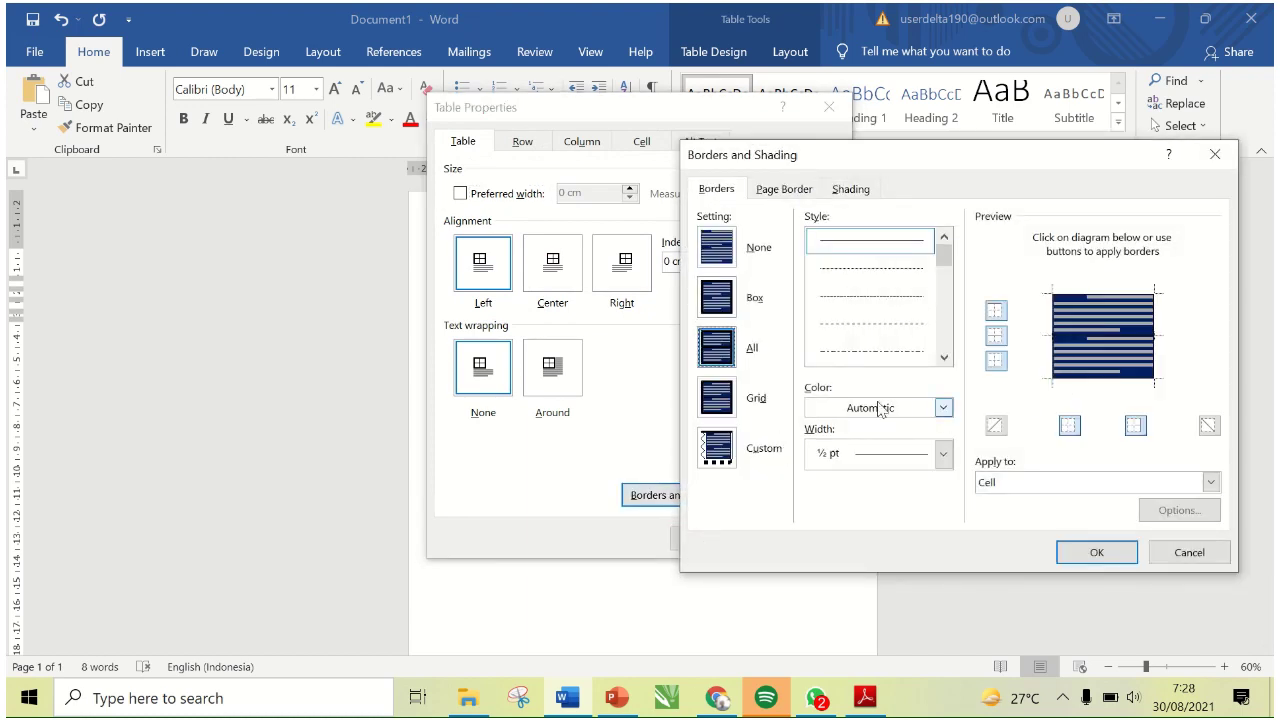
left_click(942, 408)
left_click(822, 480)
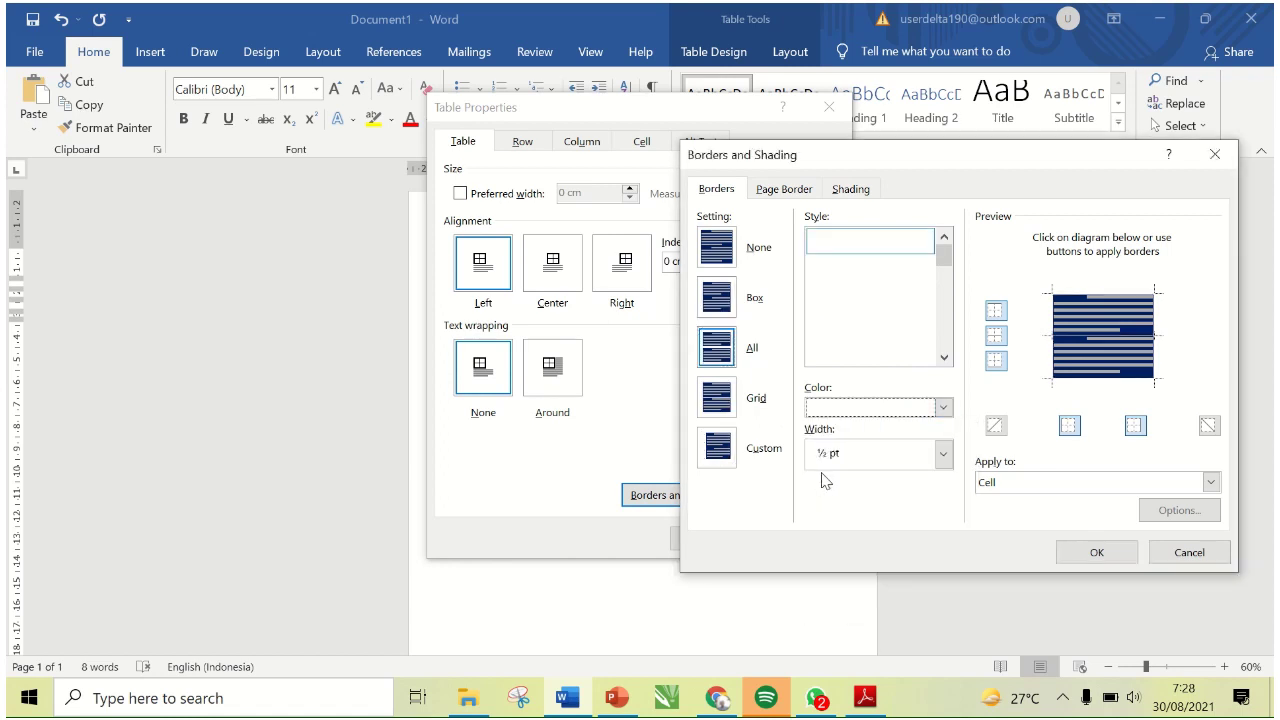
left_click(1100, 553)
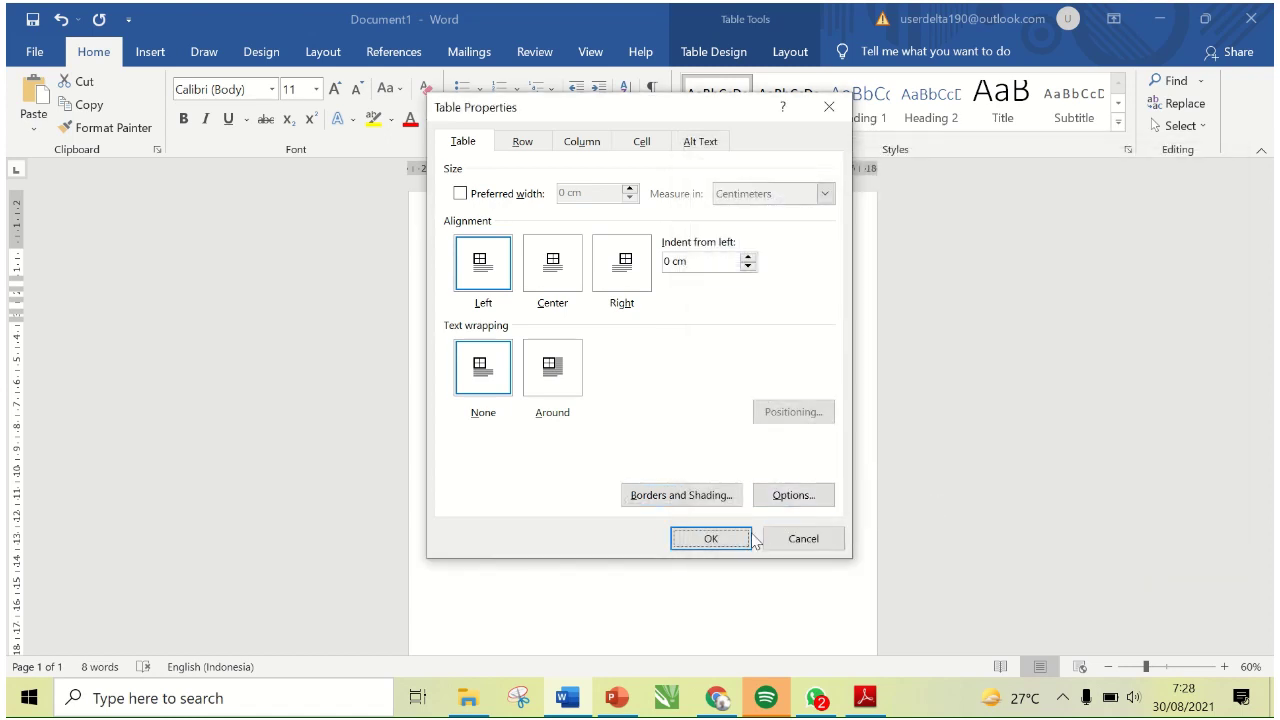
left_click(710, 539)
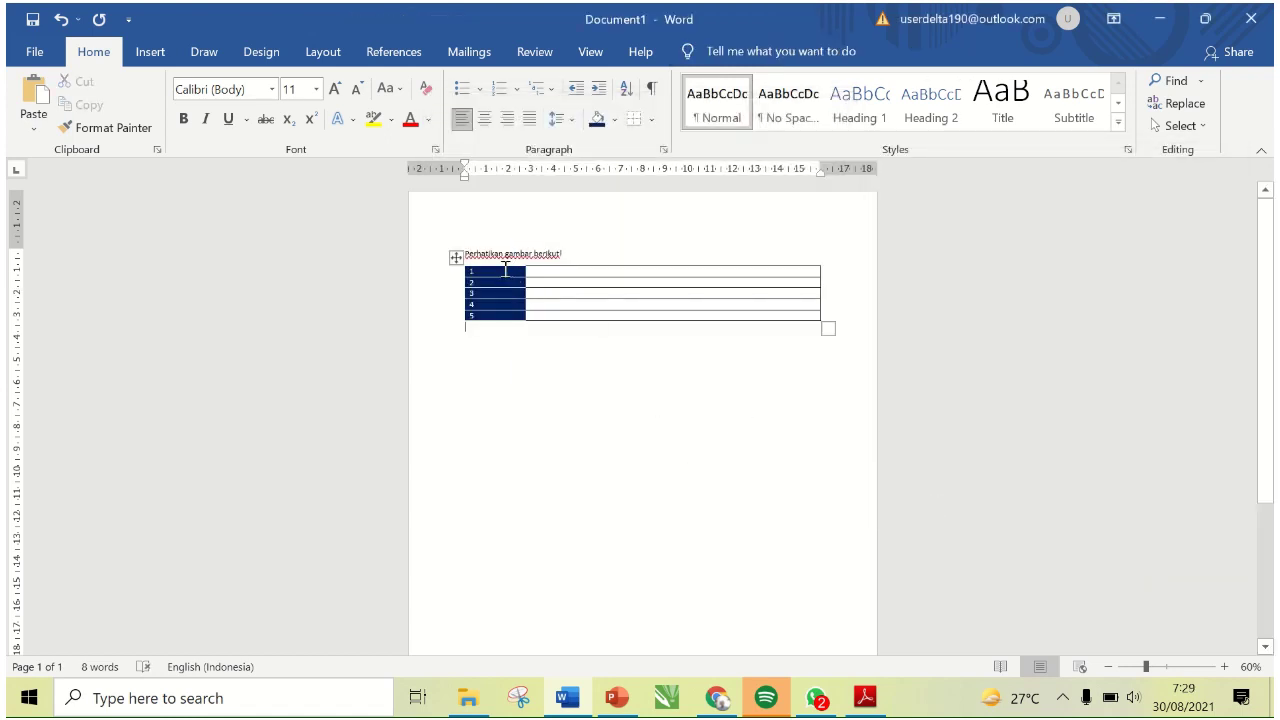
- Center the numbers 1 to 5 horizontally in the table's first column
left_click(1224, 666)
left_click(1224, 666)
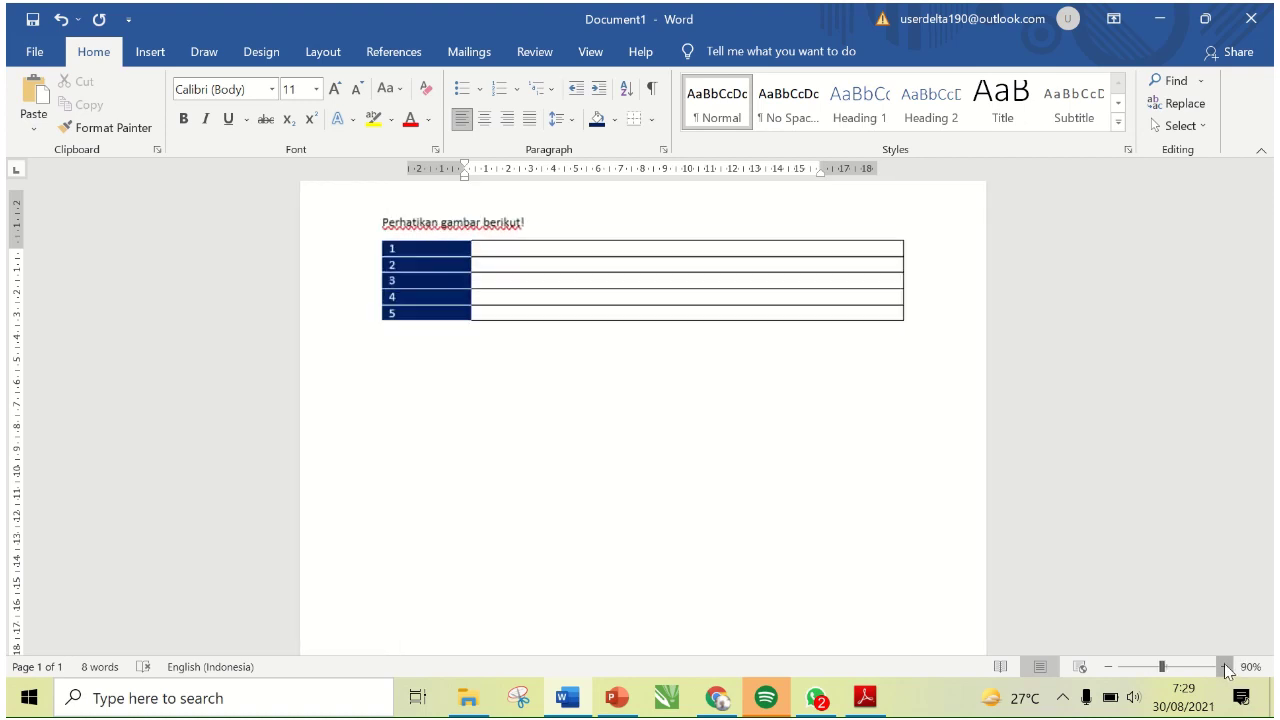
left_click(1224, 666)
left_click(1224, 666)
left_click(1224, 666)
left_click(1224, 666)
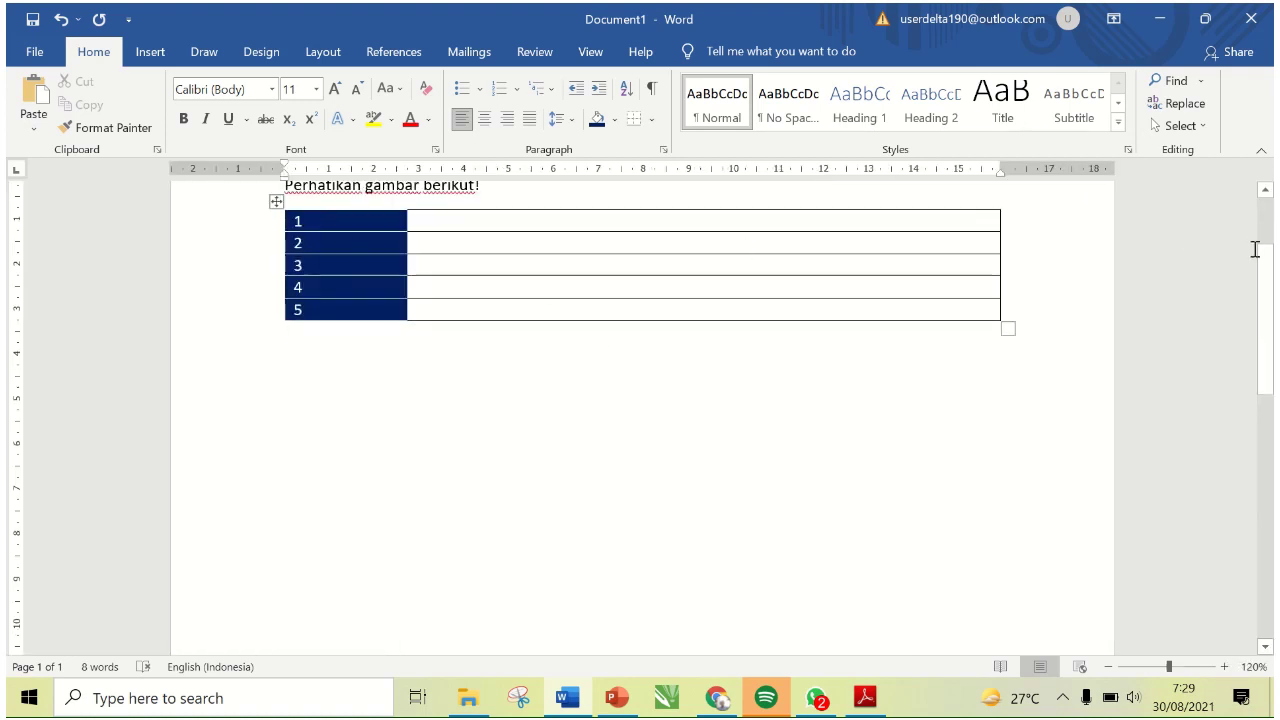
scroll(1254, 249, "up", 3)
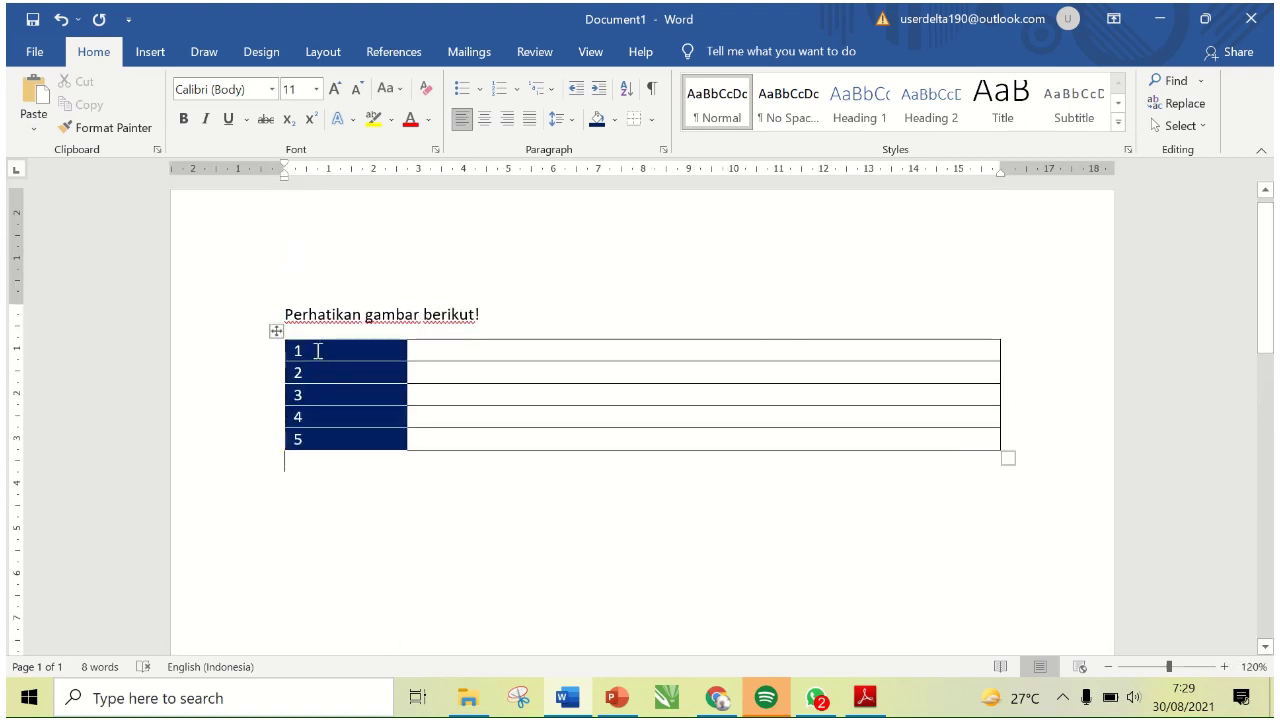
left_click(484, 118)
left_click(437, 351)
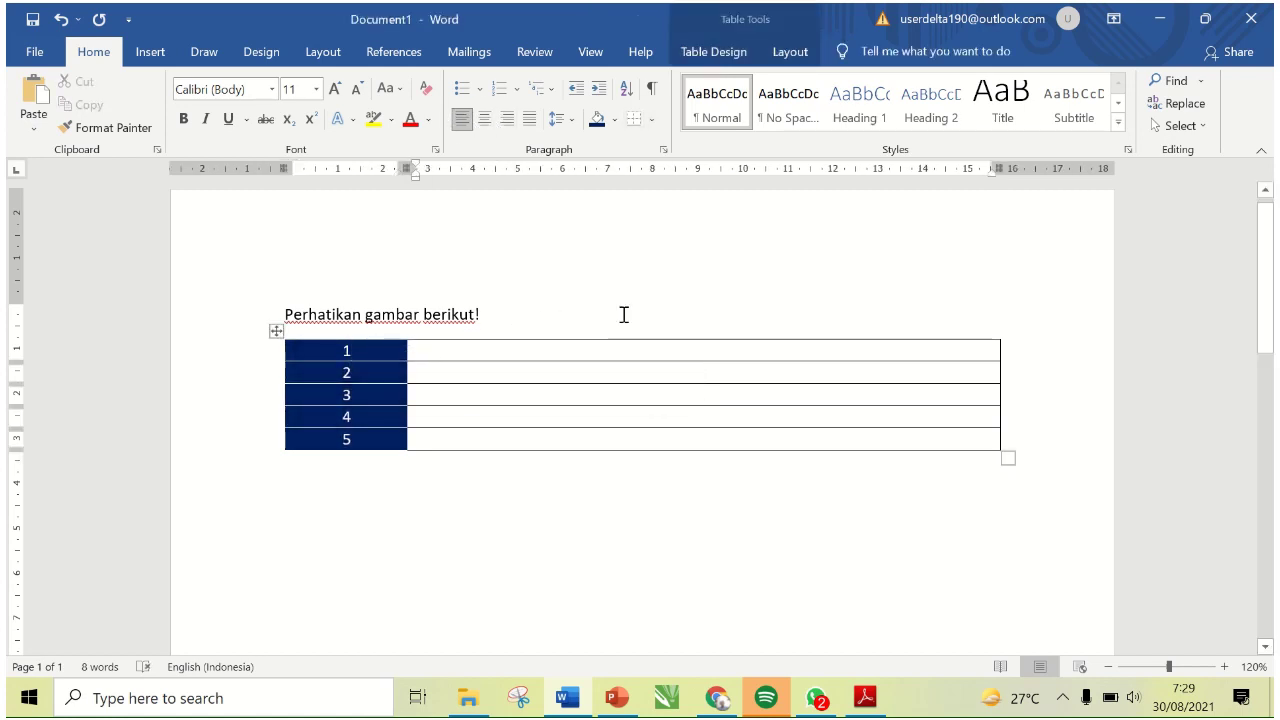
- Add an empty line below the table and place the cursor in the first row's second cell
left_click(433, 478)
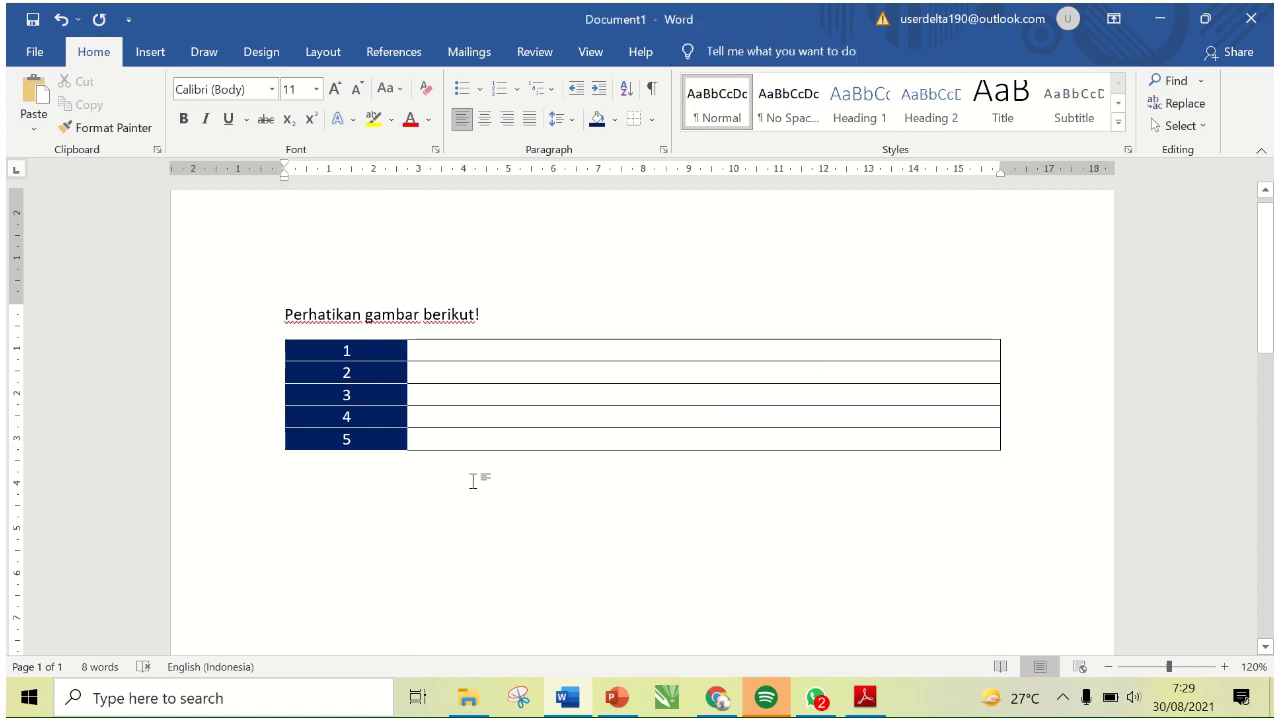
key("Return")
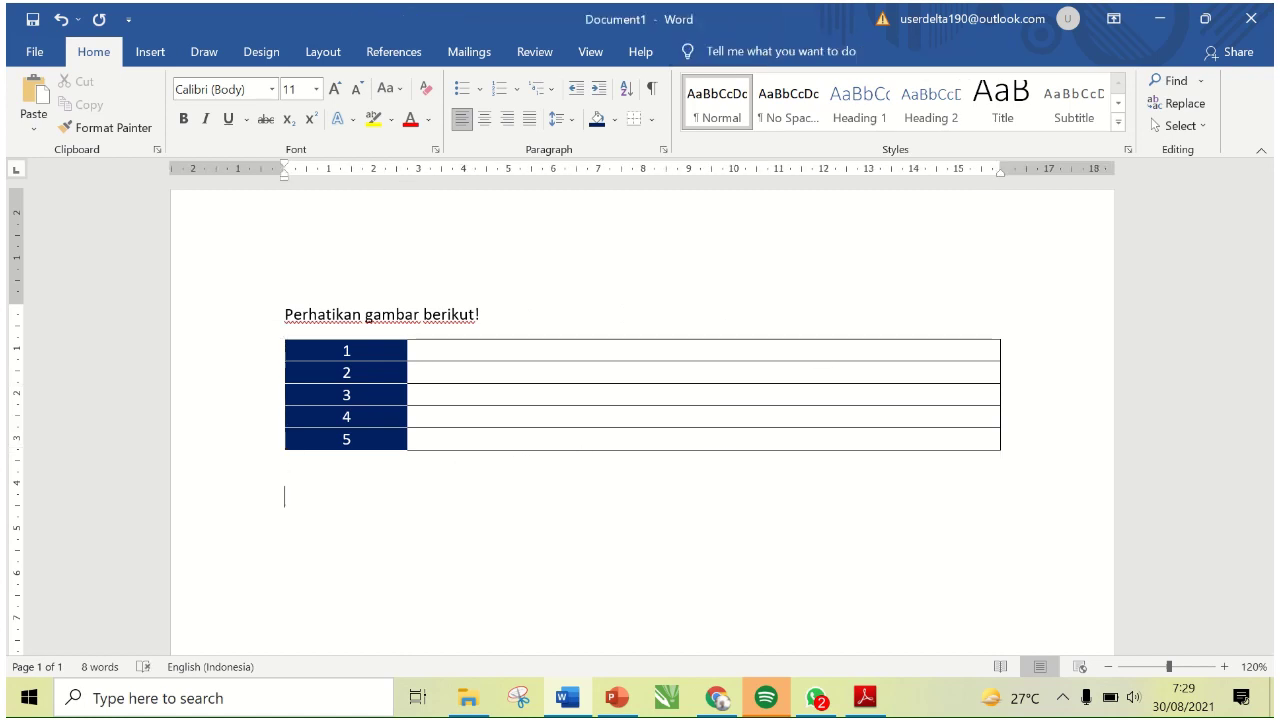
left_click(464, 354)
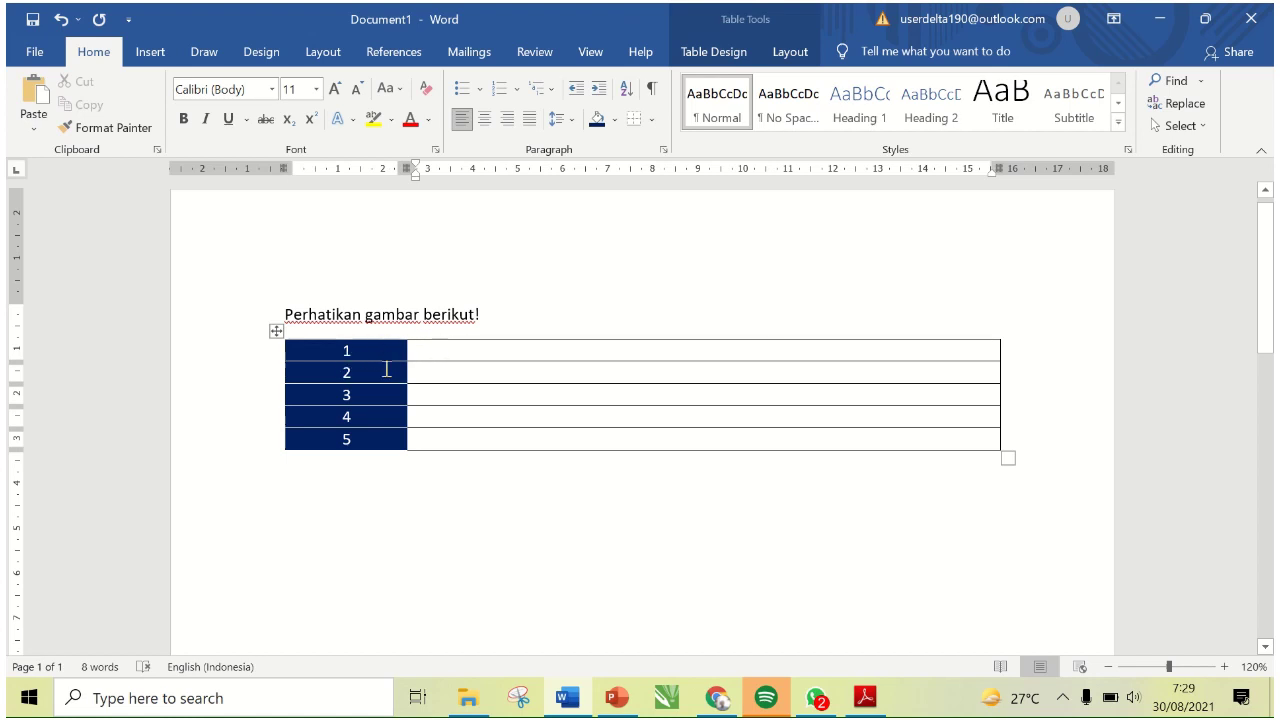
- Switch to the PDF and examine the pictures in rows 1 to 5 of the activity table
left_click(863, 694)
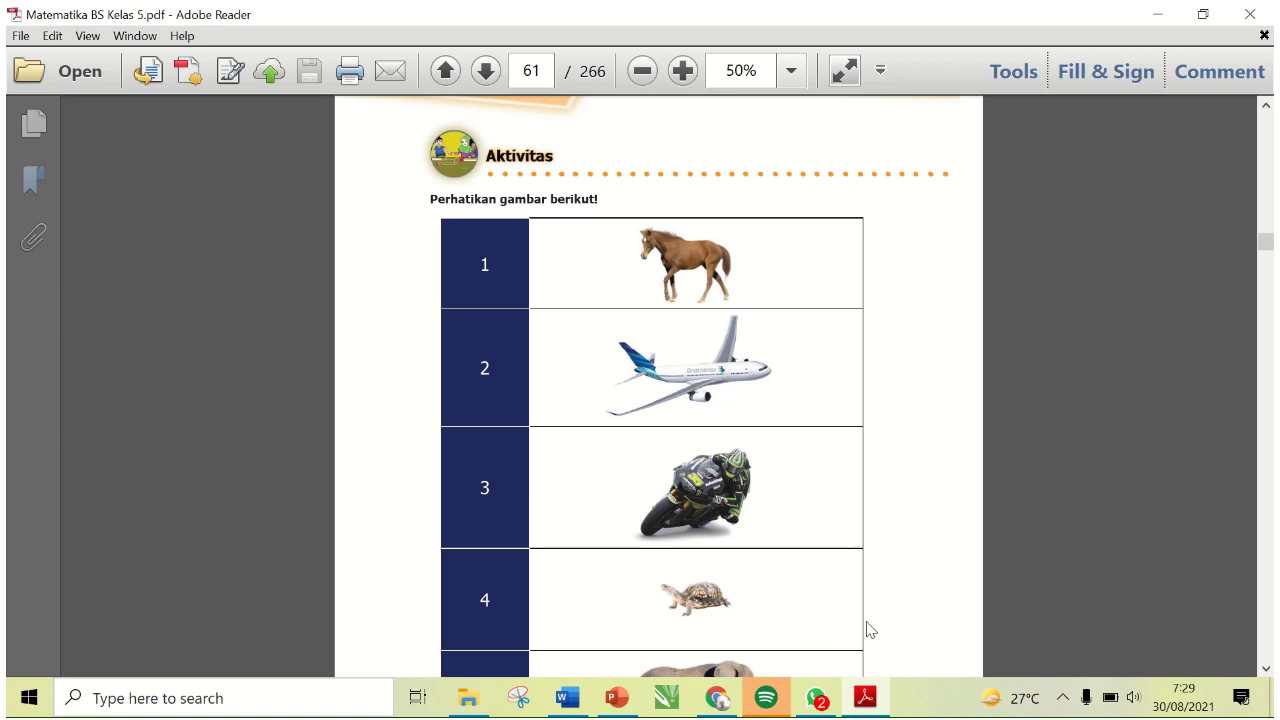
left_click(1266, 669)
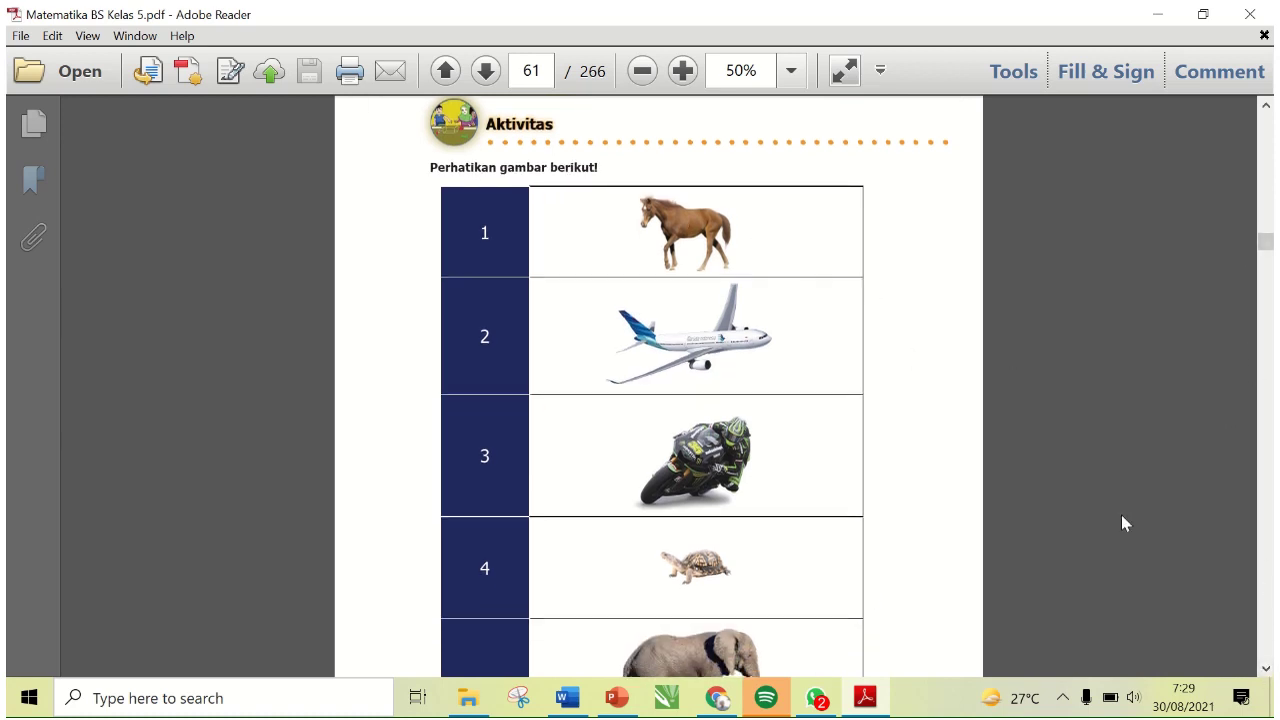
left_click(1268, 670)
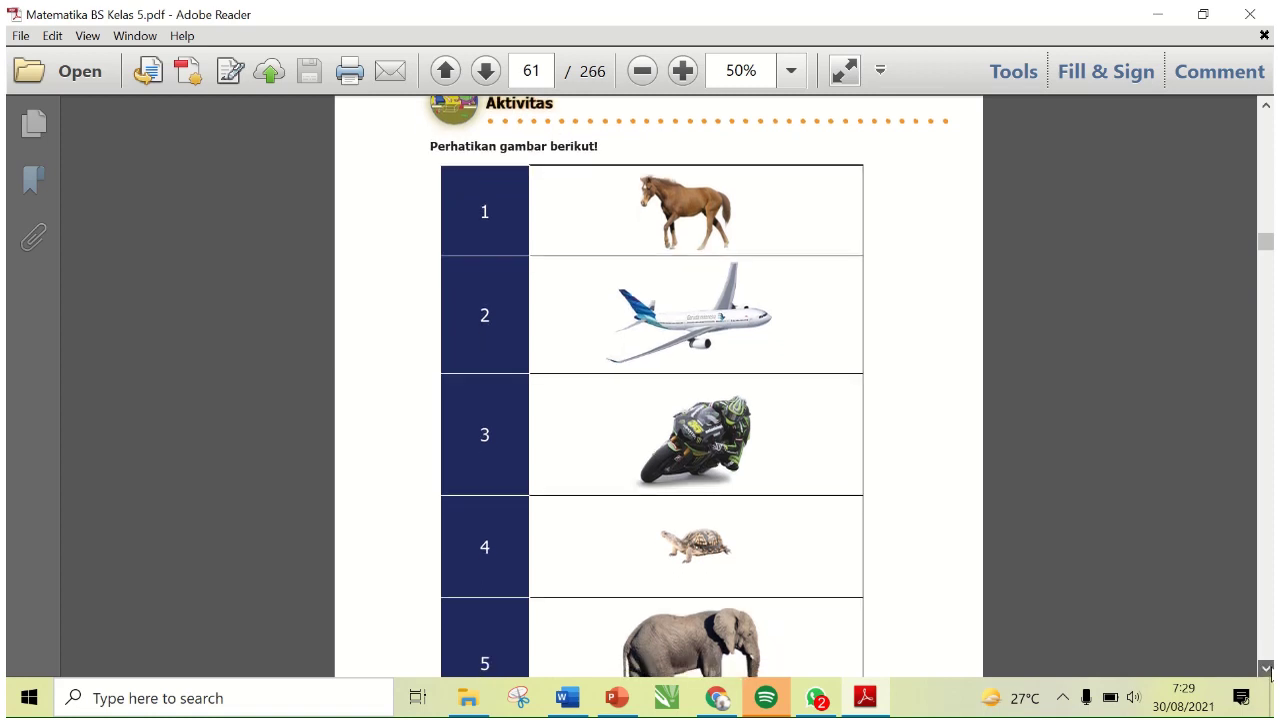
left_click(1266, 669)
left_click(1266, 669)
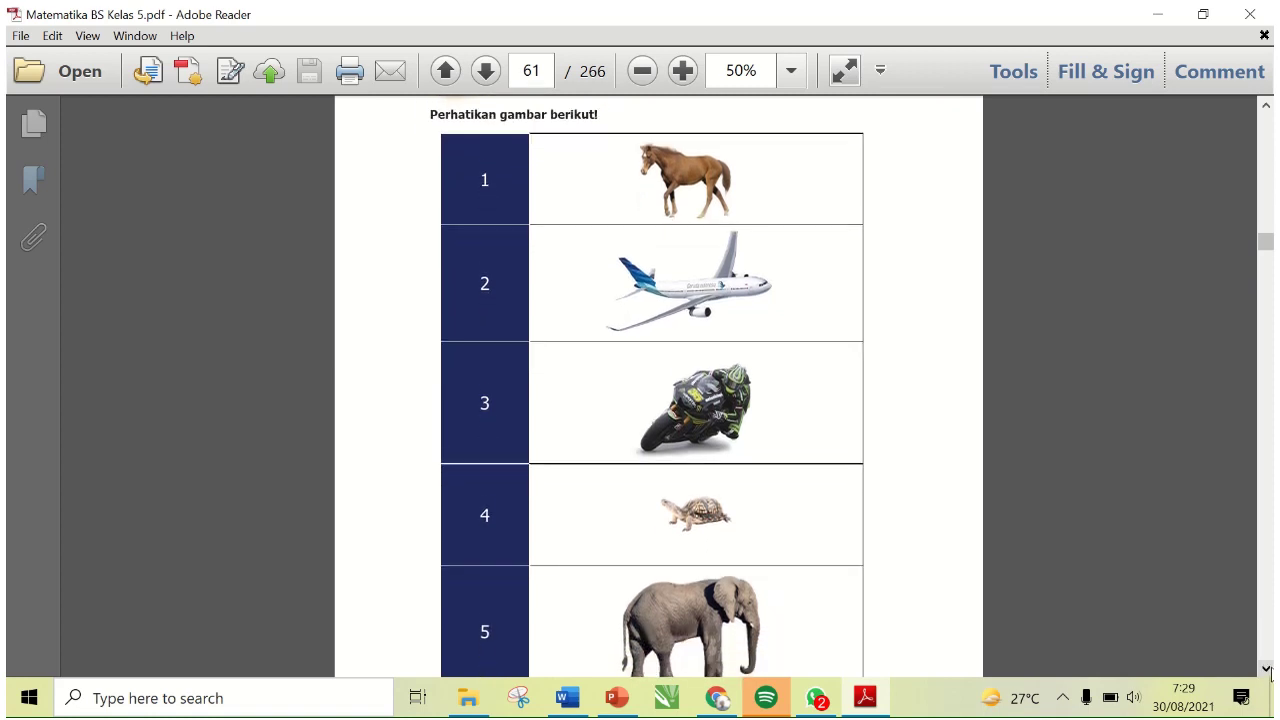
left_click(1266, 669)
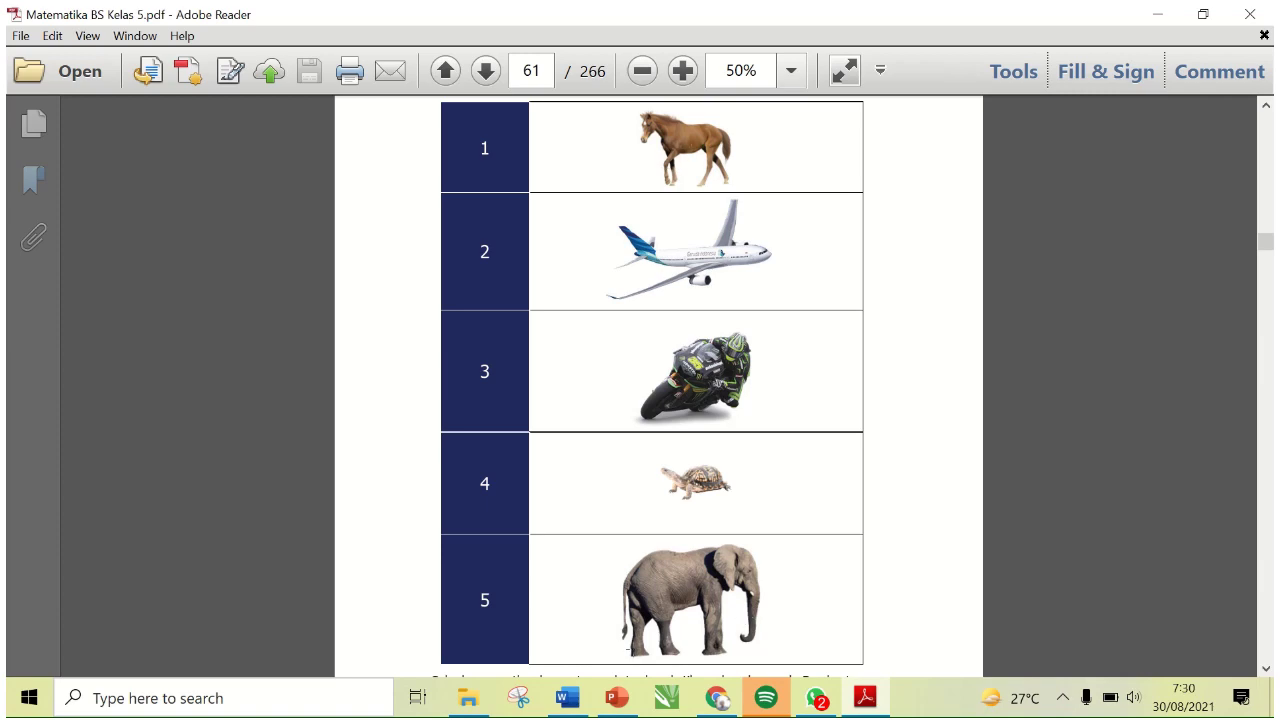
- Switch to Chrome, close the CNN Indonesia article, and browse the related images in the "kuda" image search
left_click(719, 702)
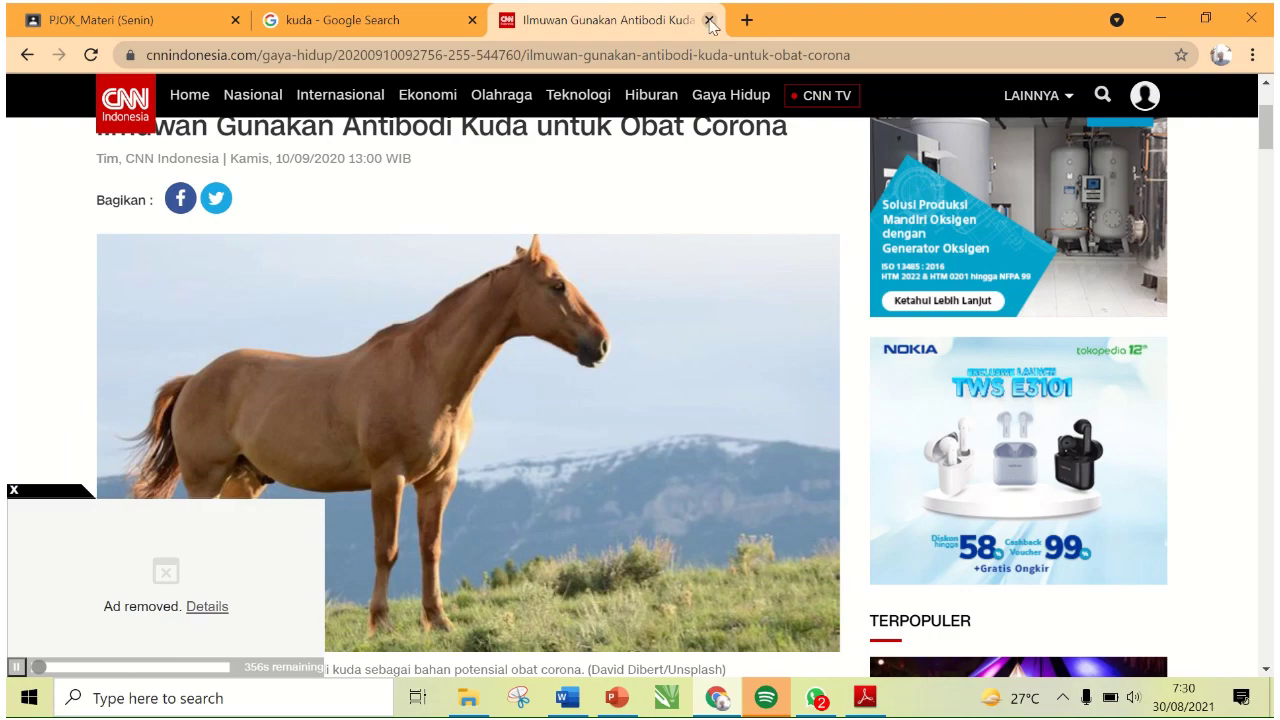
left_click(708, 20)
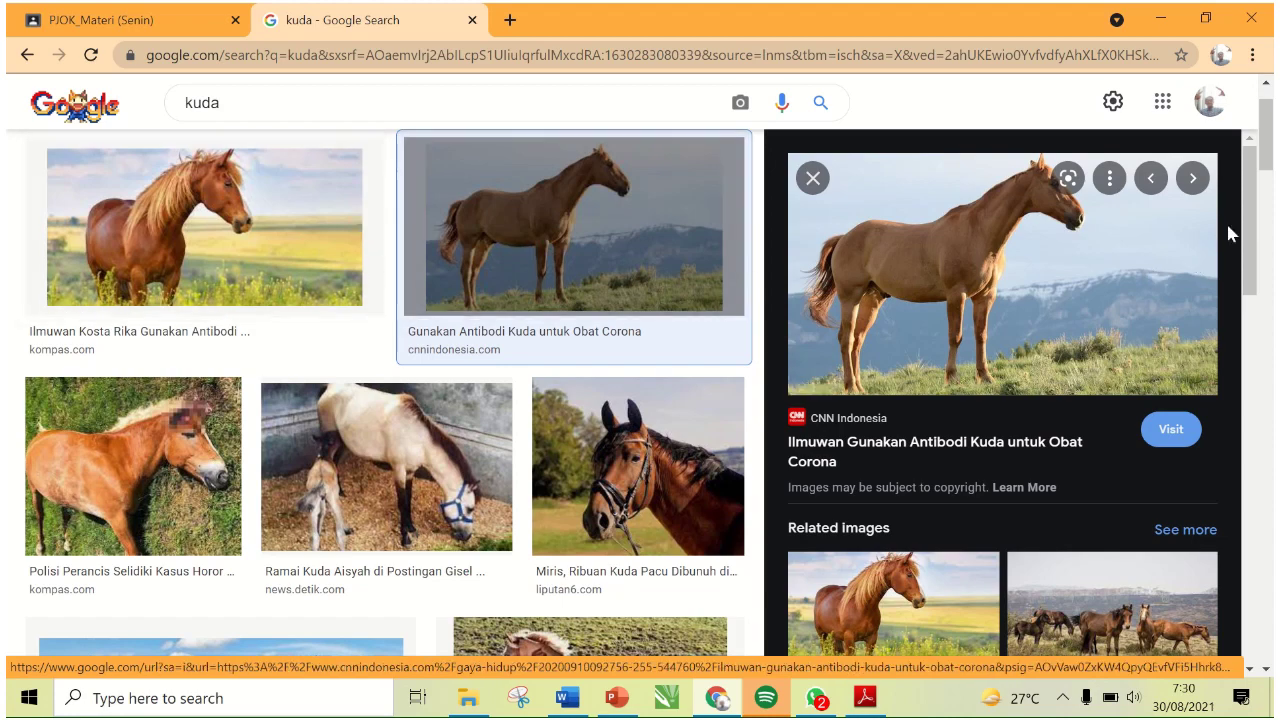
scroll(1250, 200, "down", 3)
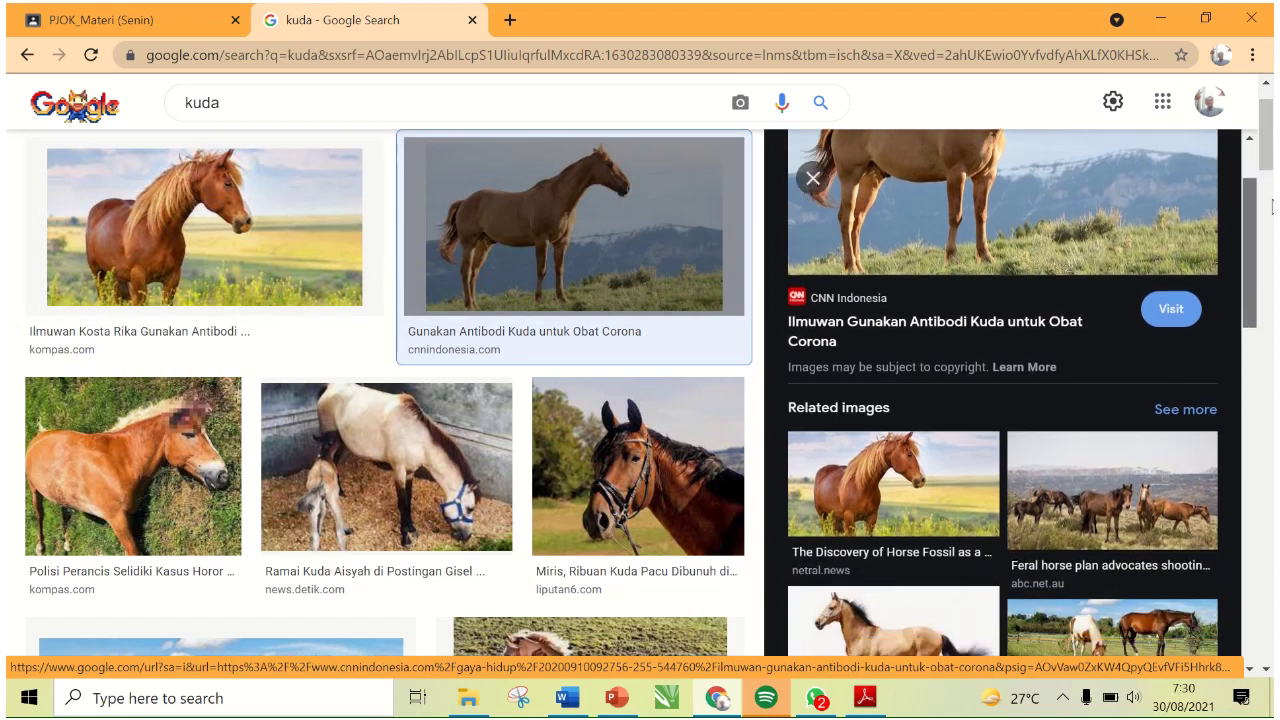
scroll(1000, 400, "down", 3)
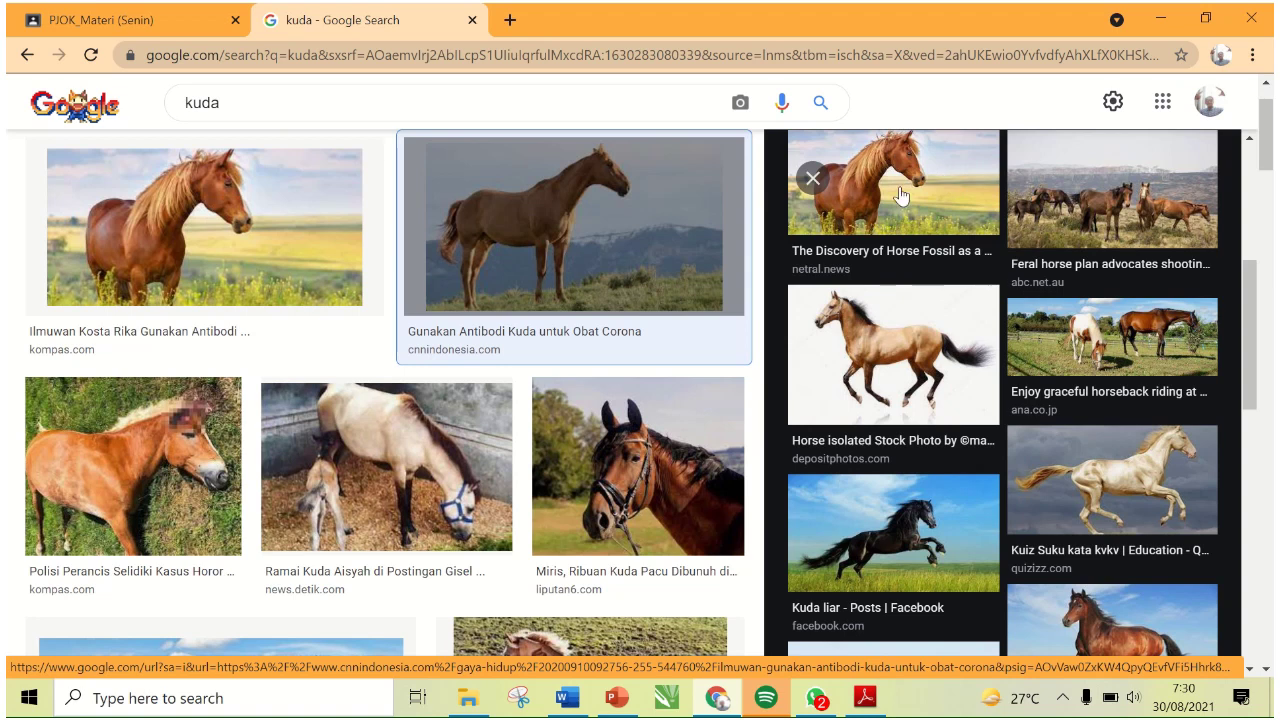
- Open the Depositphotos page of the isolated horse photo and bring the whole picture into view
left_click(903, 342)
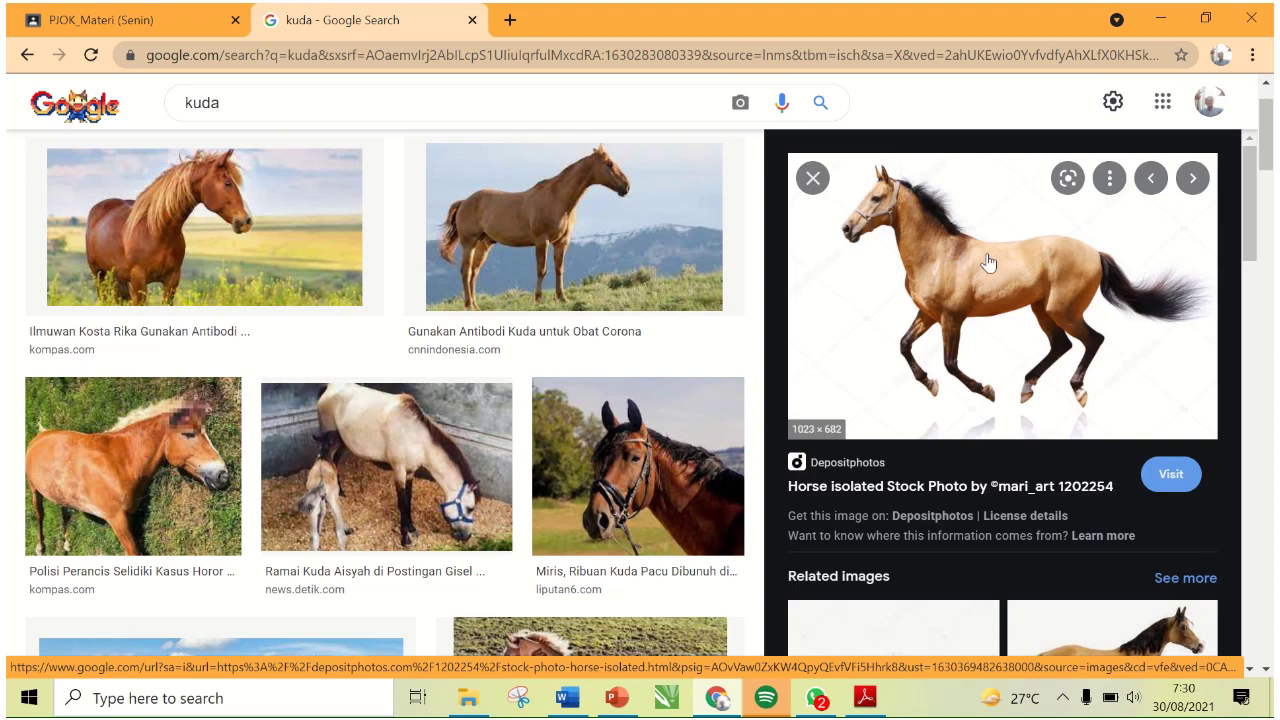
left_click(999, 271)
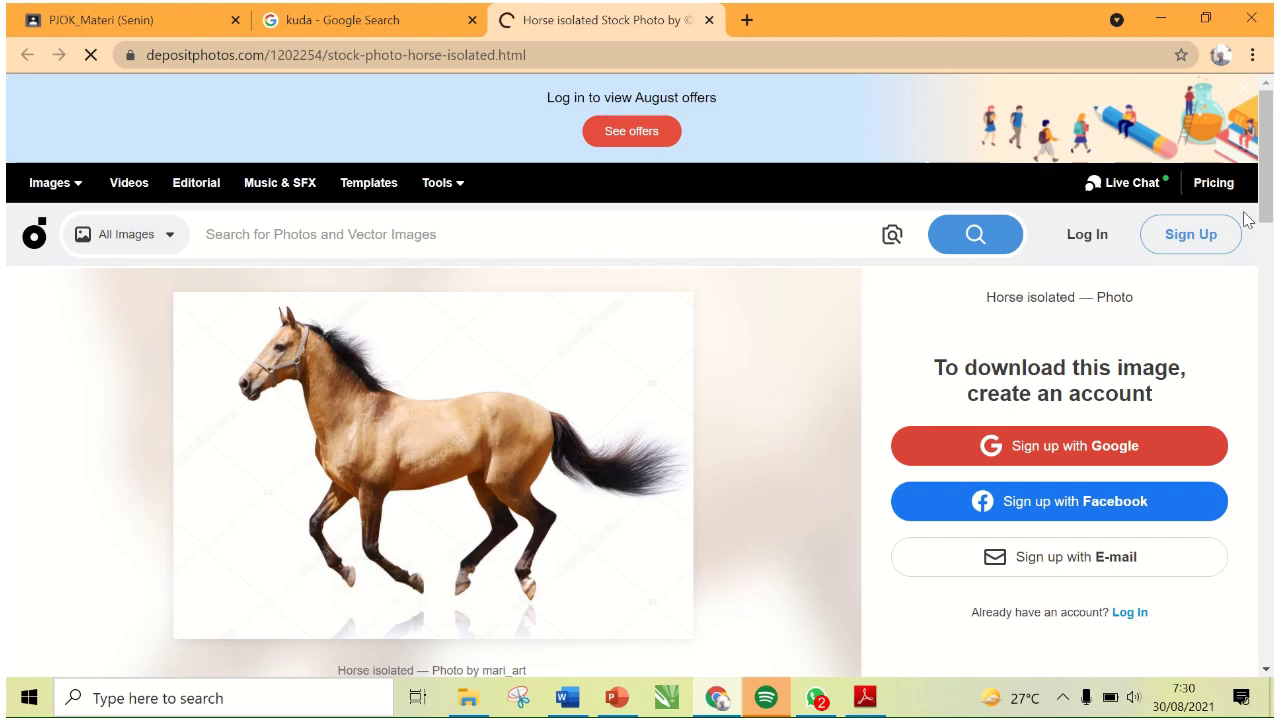
scroll(1268, 200, "down", 1)
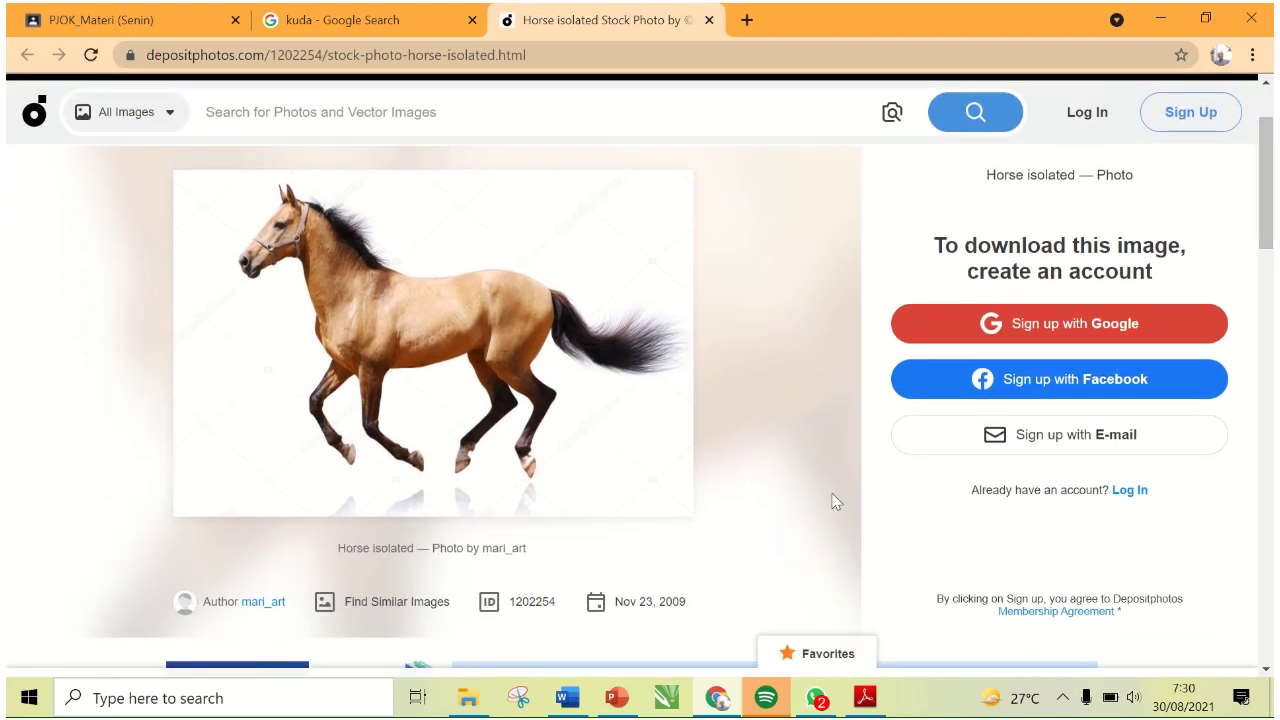
right_click(569, 276)
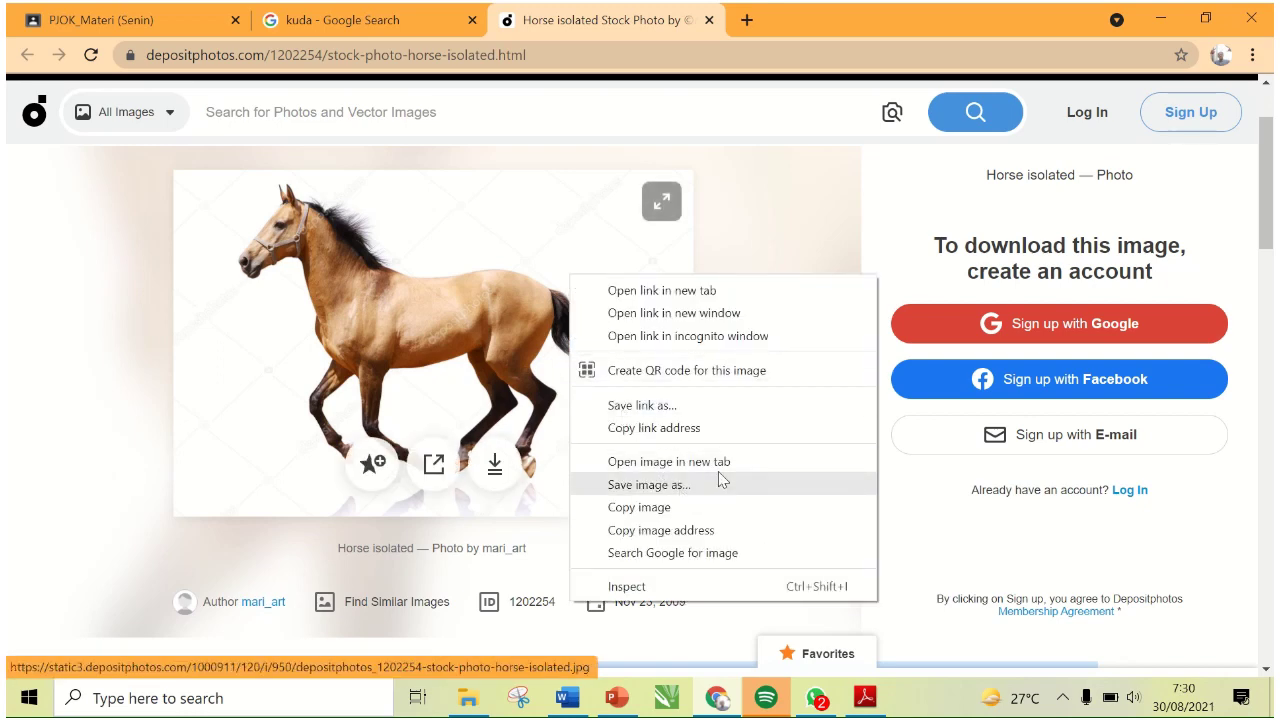
left_click(806, 246)
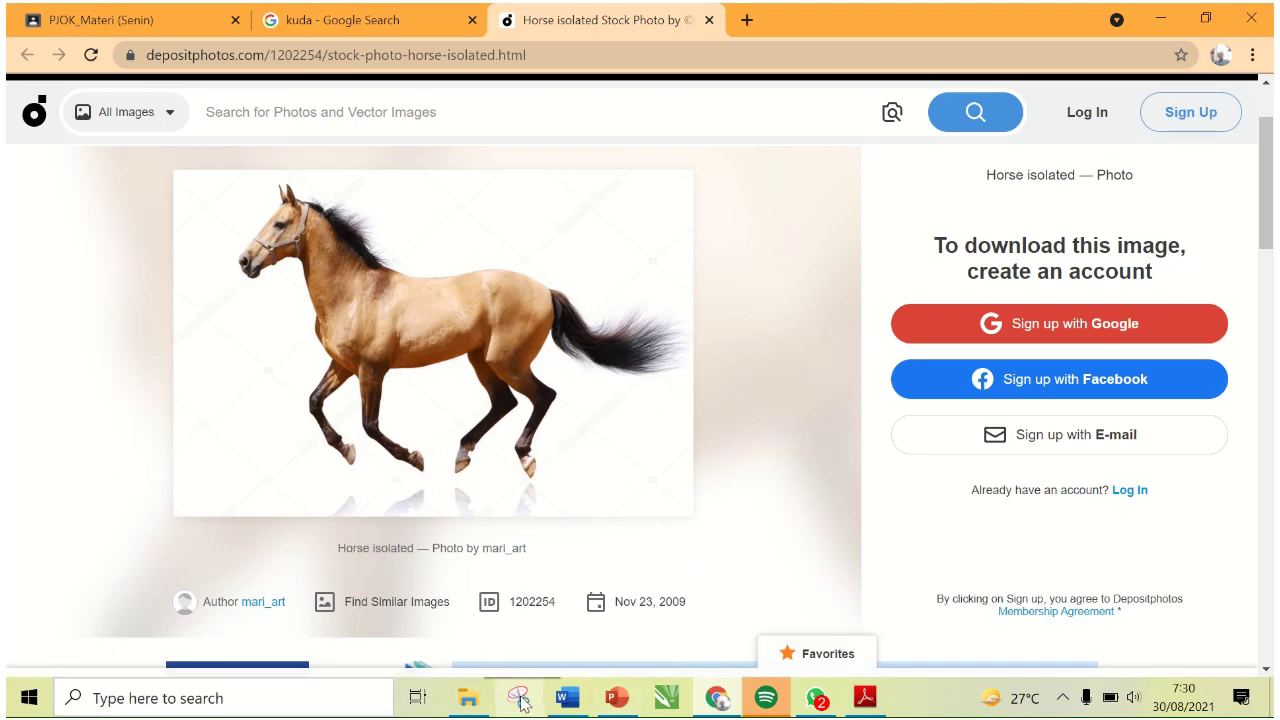
- Look through the installed apps, search Windows for "sn", and launch Snipping Tool
left_click(21, 709)
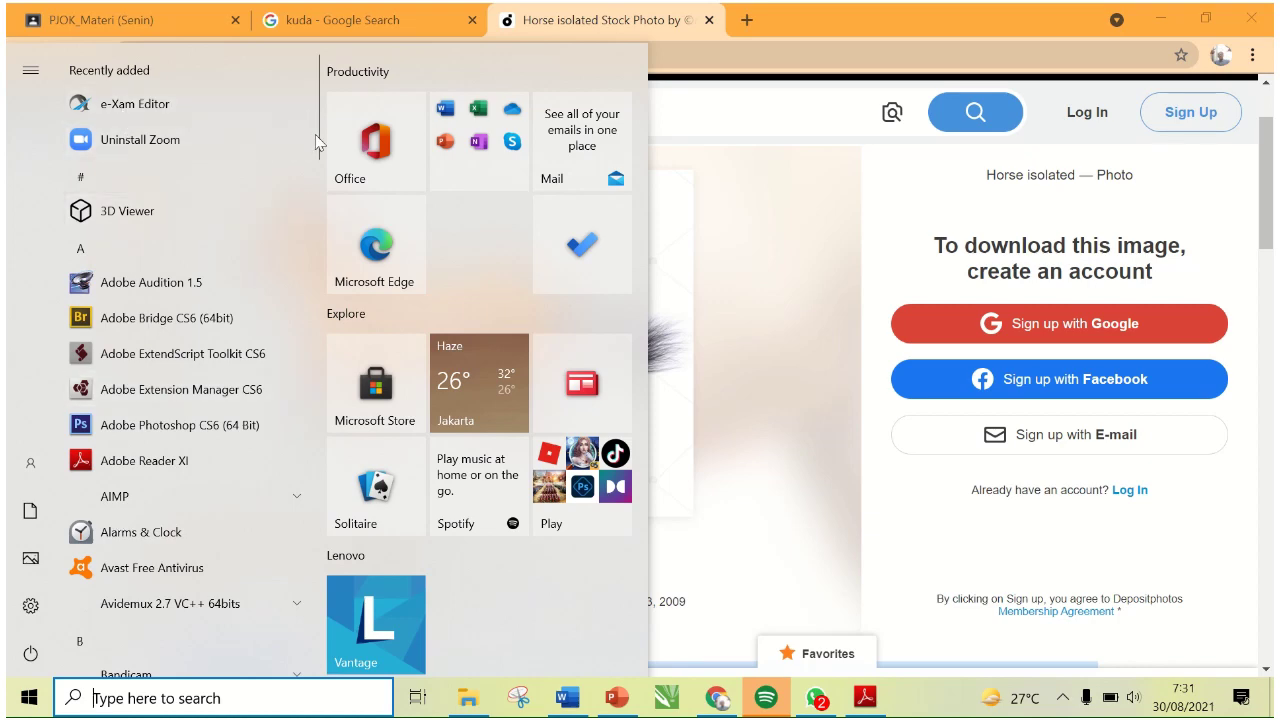
left_click_drag(315, 190, 296, 533)
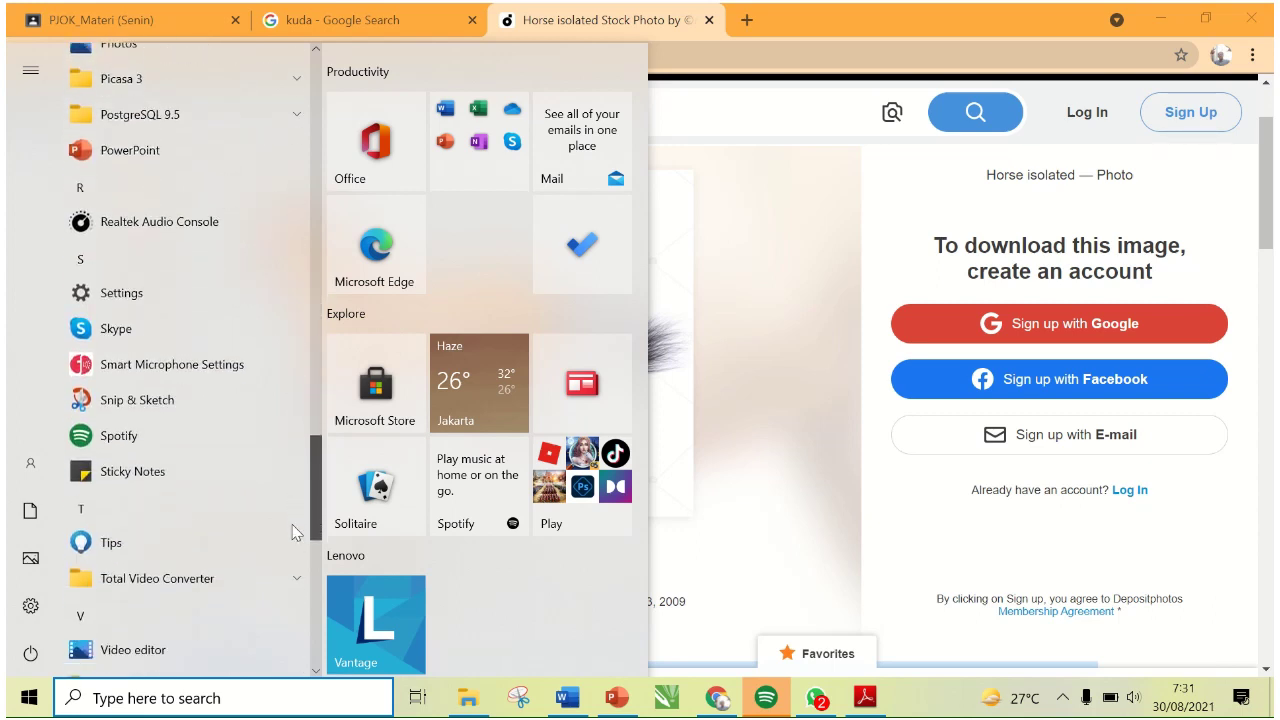
scroll(294, 532, "down", 1)
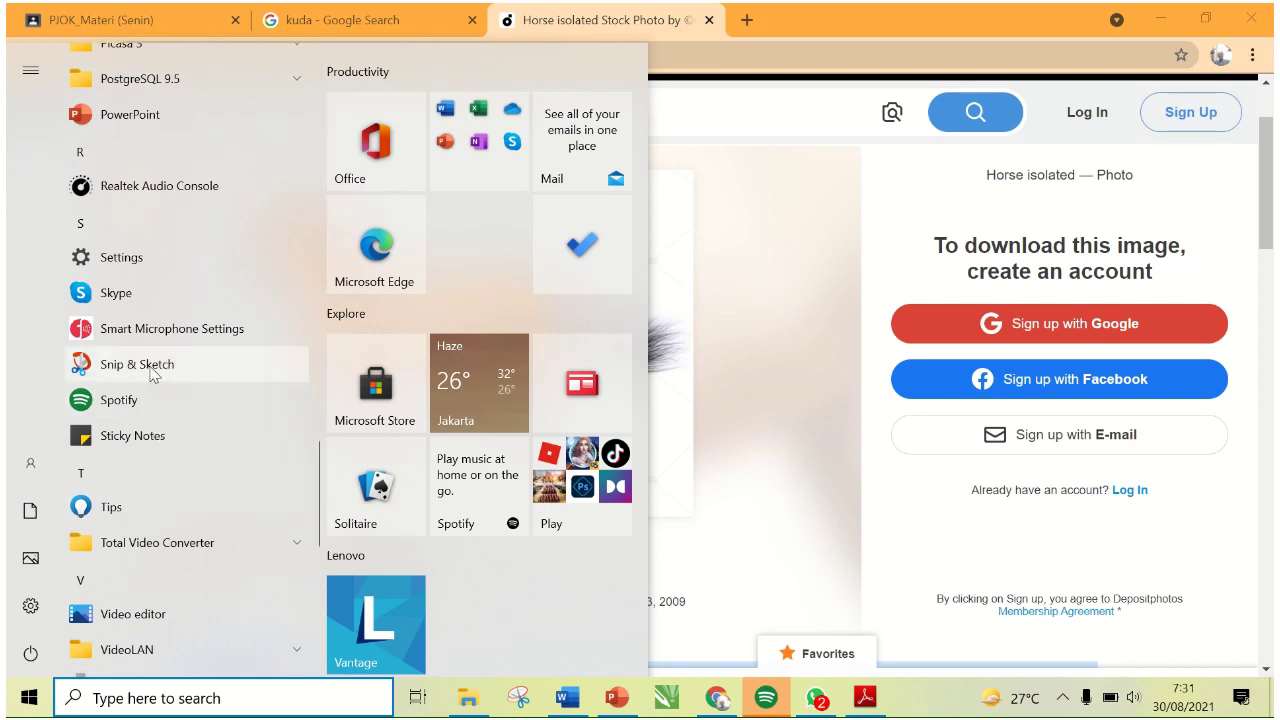
left_click(135, 698)
type("s")
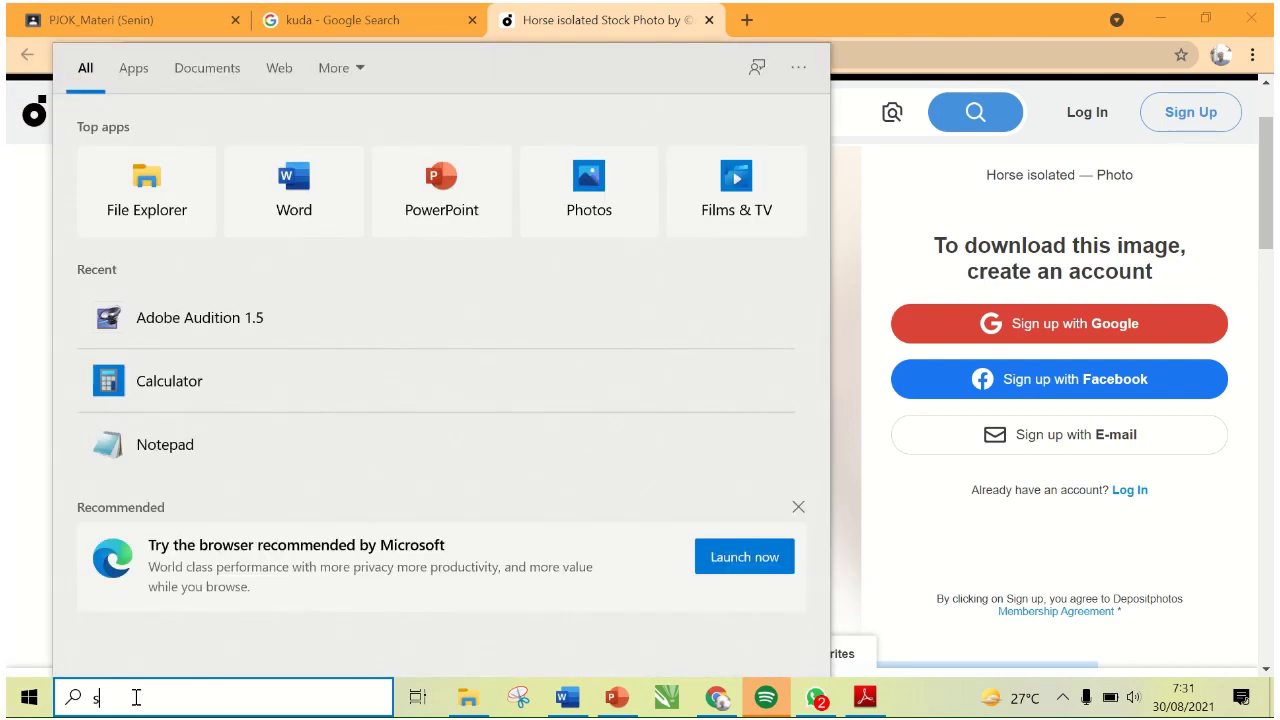
type("n")
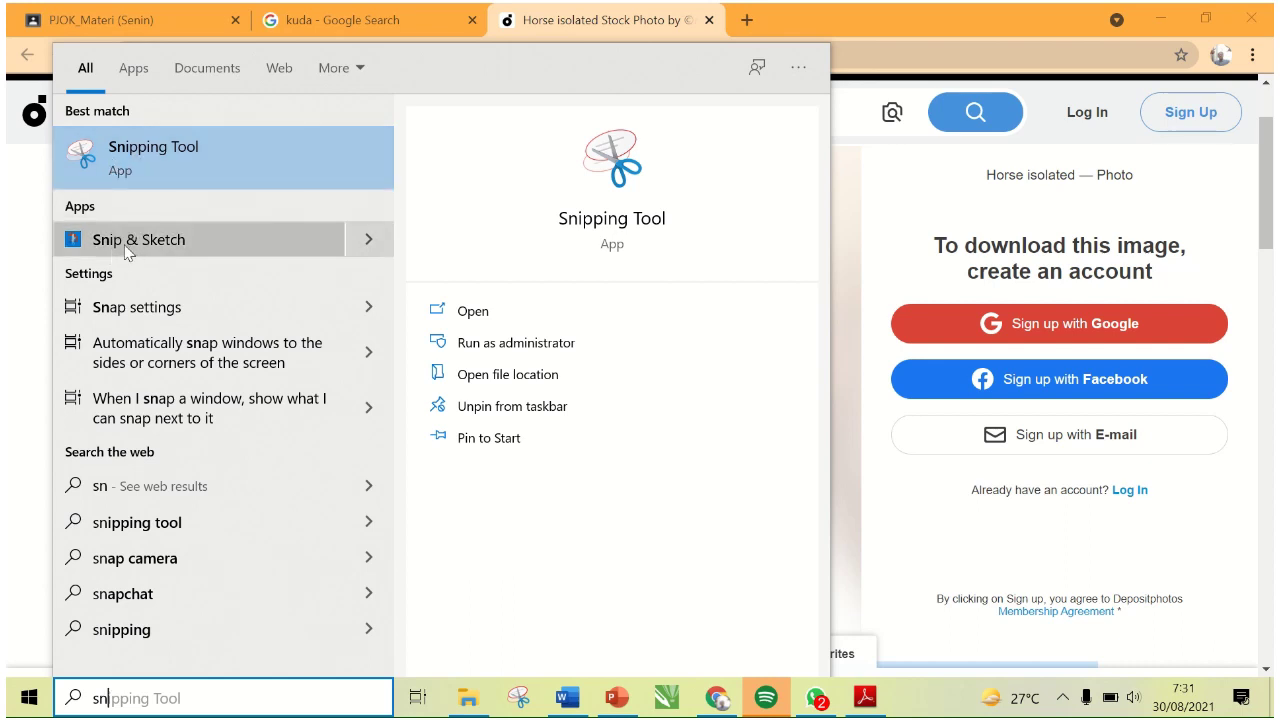
left_click(366, 243)
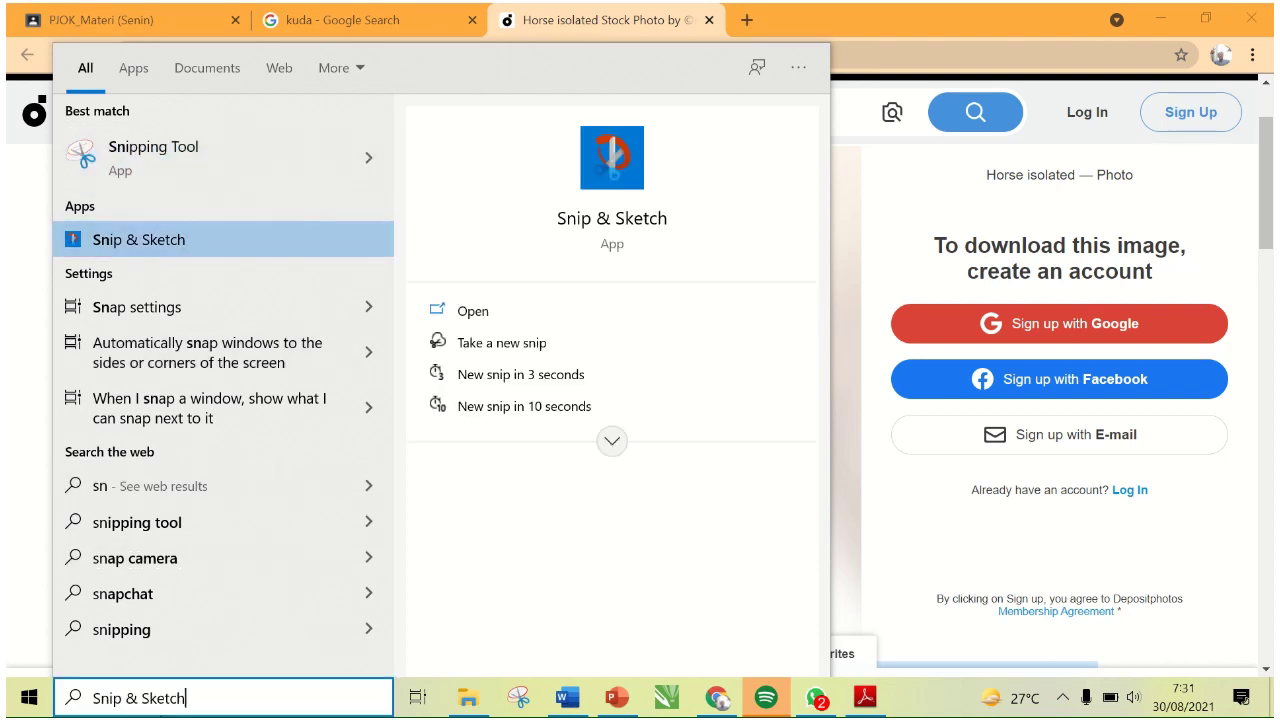
left_click(130, 152)
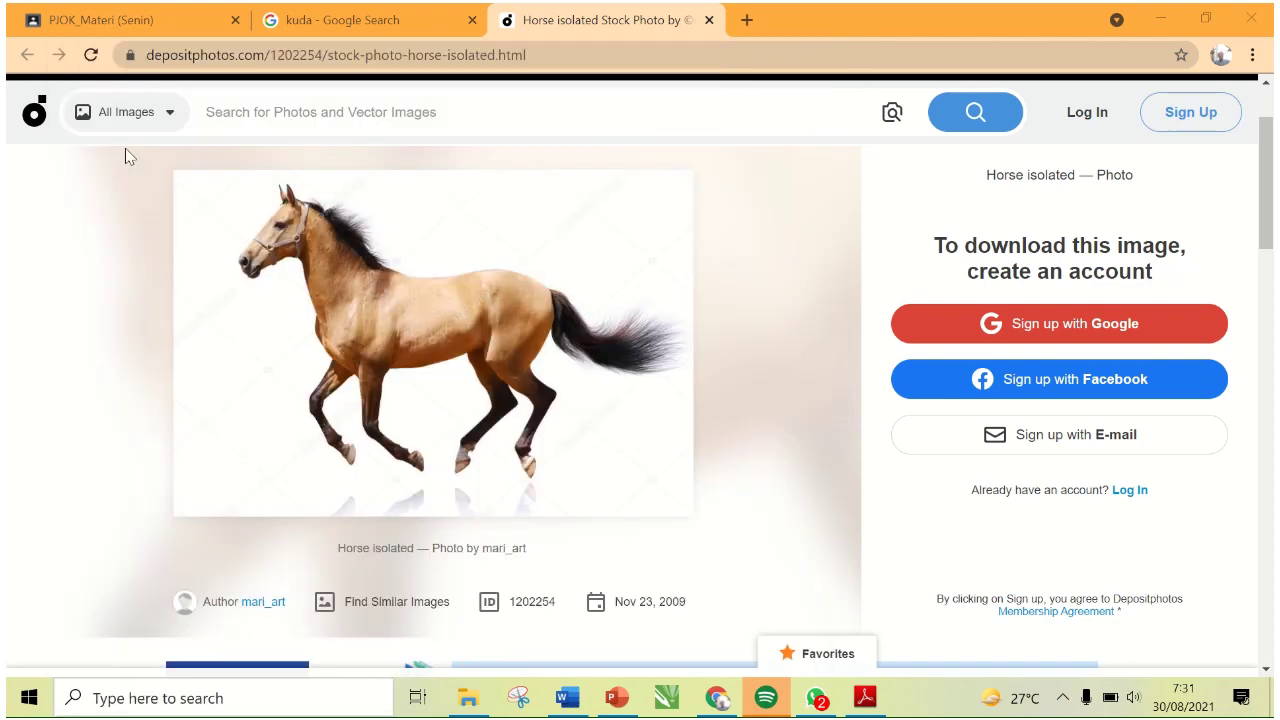
- Move the Snipping Tool window off the horse photo and capture a rectangular snip around the whole horse, leaving out its reflection
left_click_drag(110, 347, 880, 277)
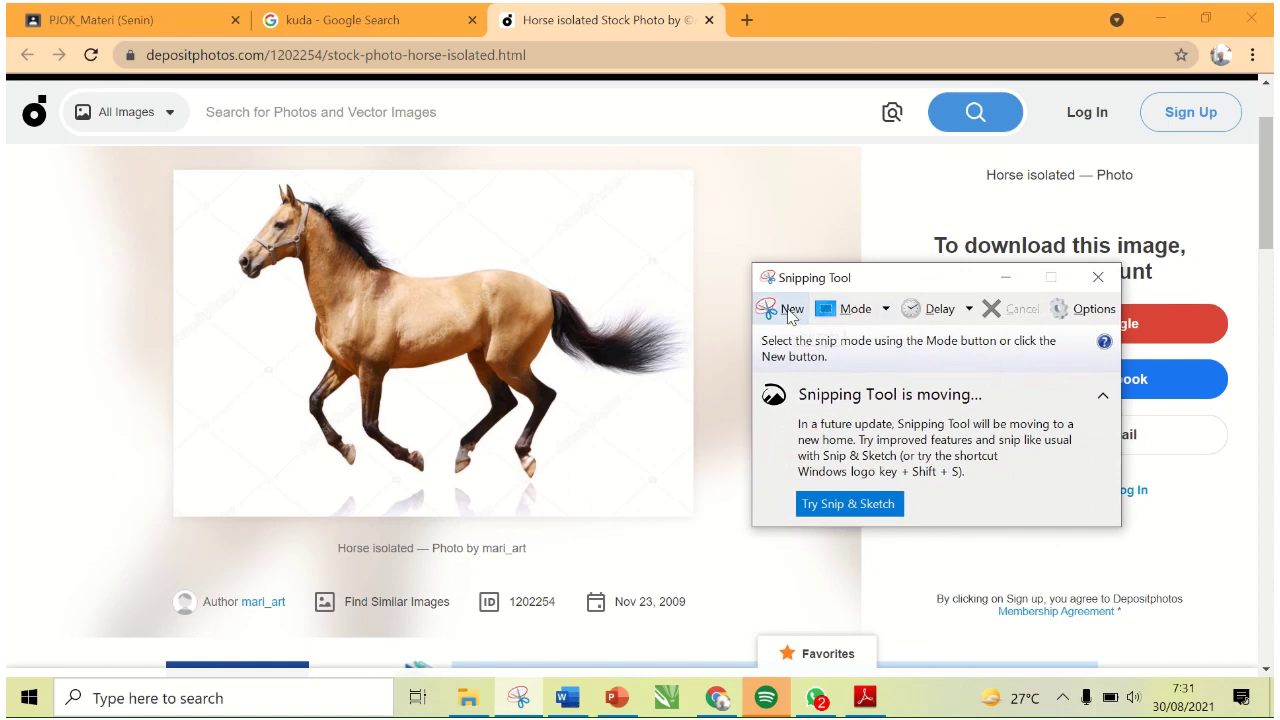
left_click(790, 312)
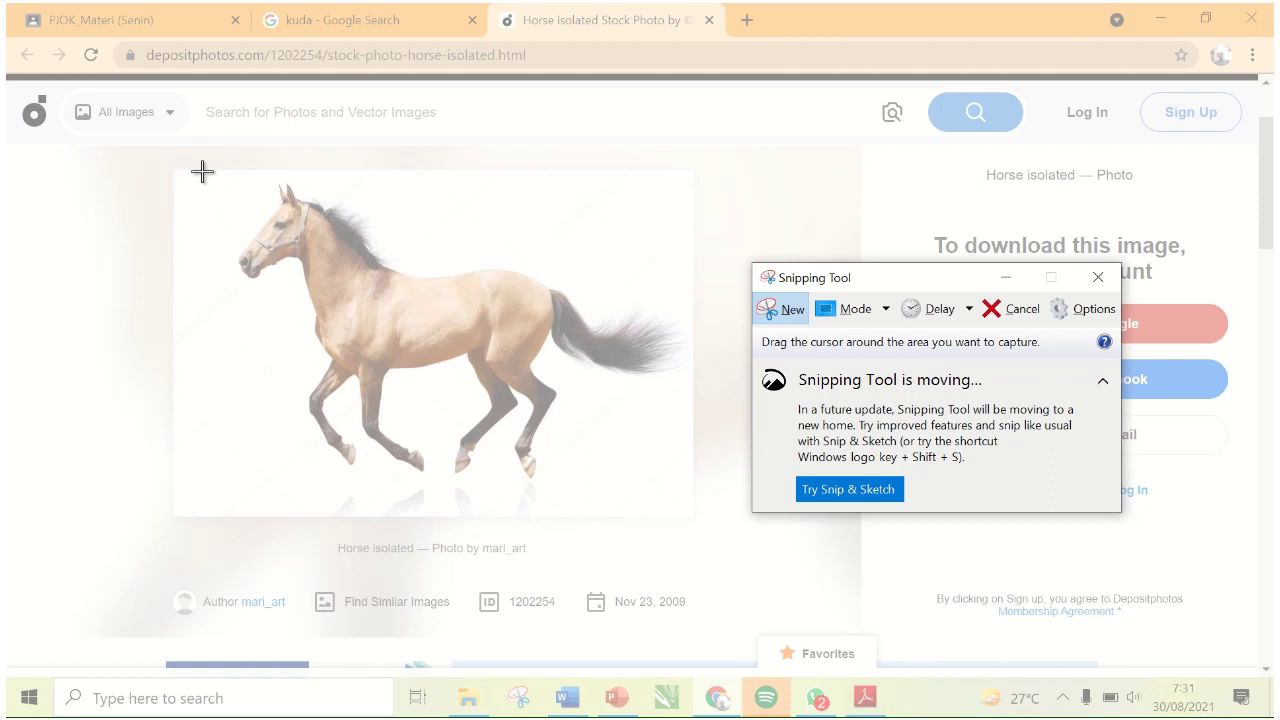
left_click_drag(202, 171, 692, 485)
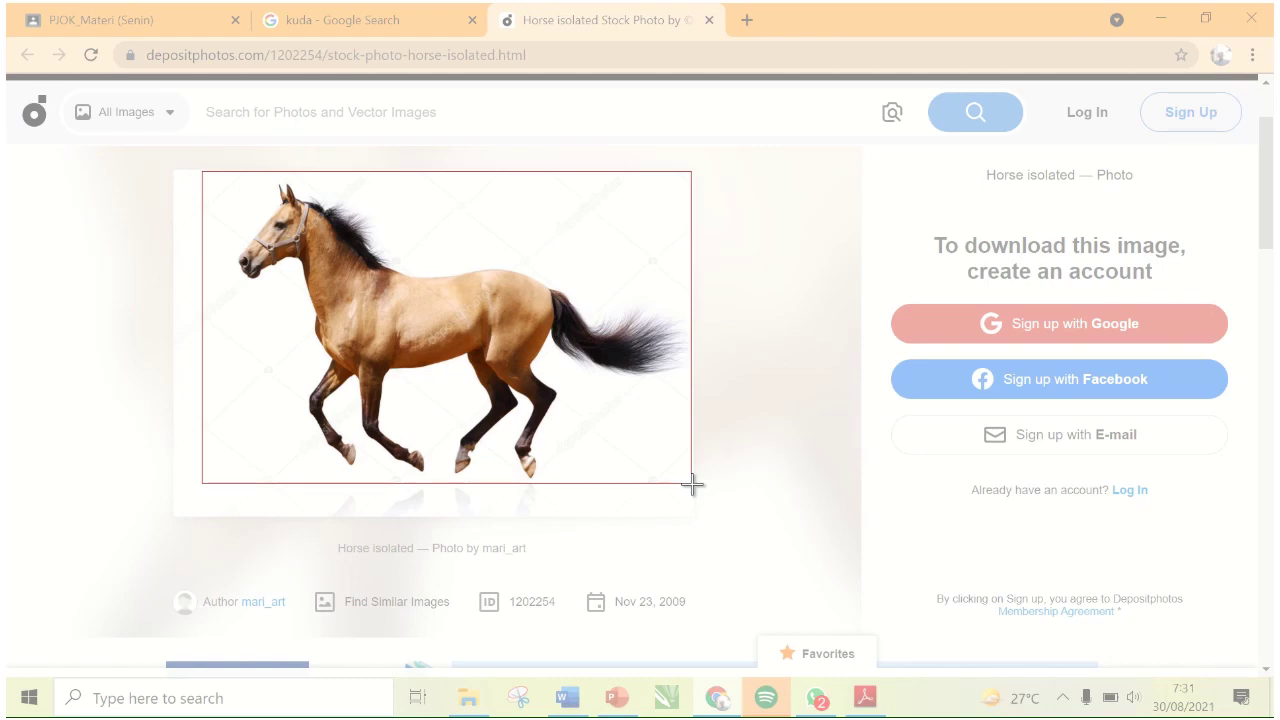
left_click_drag(692, 485, 692, 485)
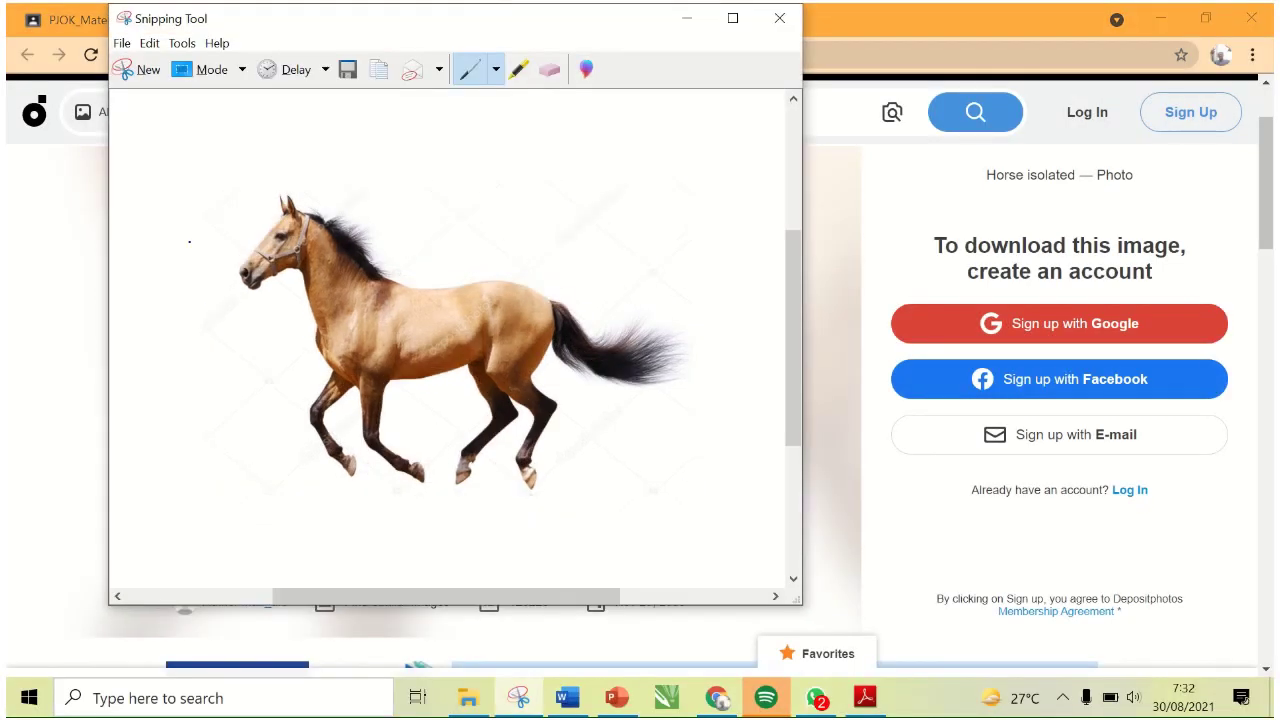
- Save the horse snip in the Documents folder as a PNG file named "1. Kuda"
left_click(348, 69)
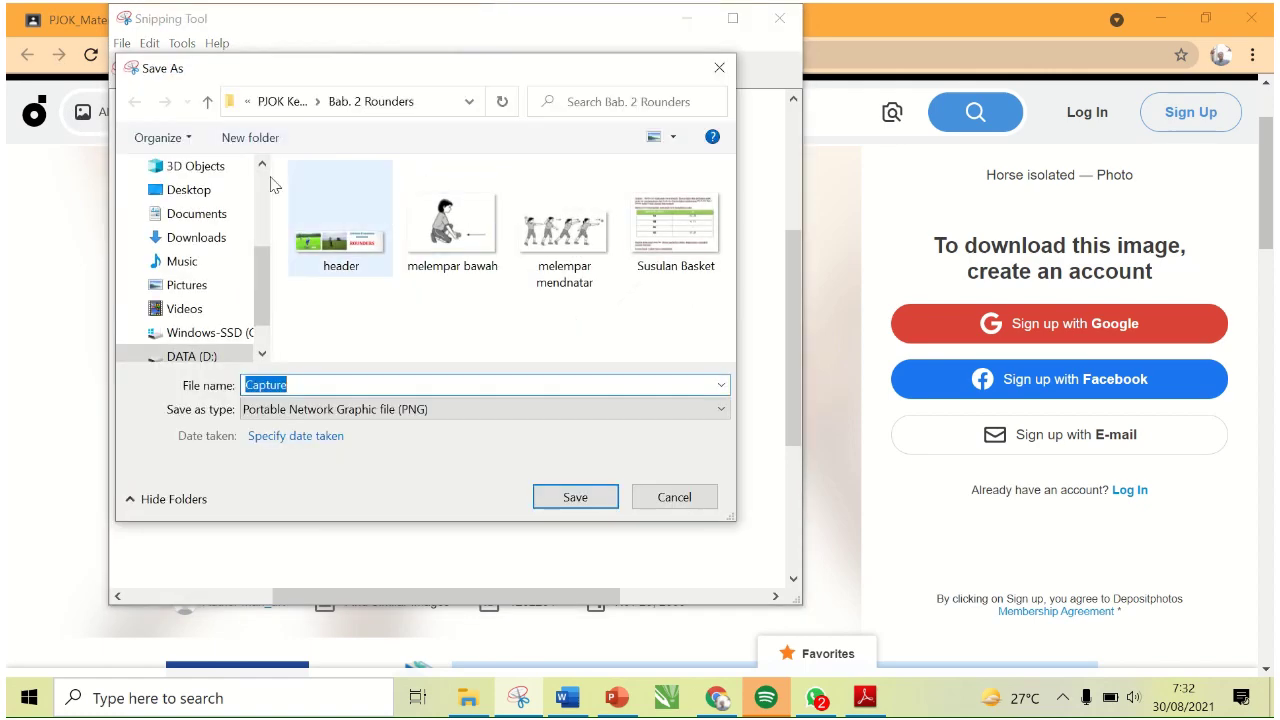
left_click(208, 103)
left_click(208, 103)
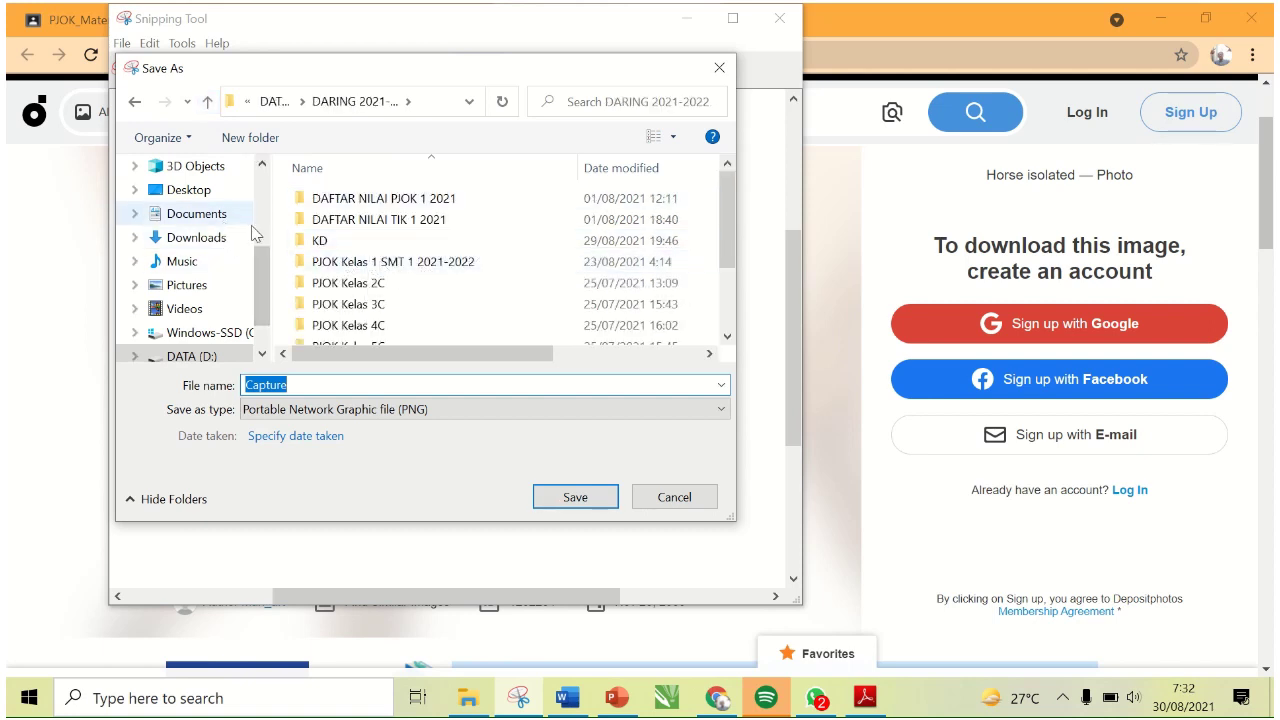
left_click(210, 228)
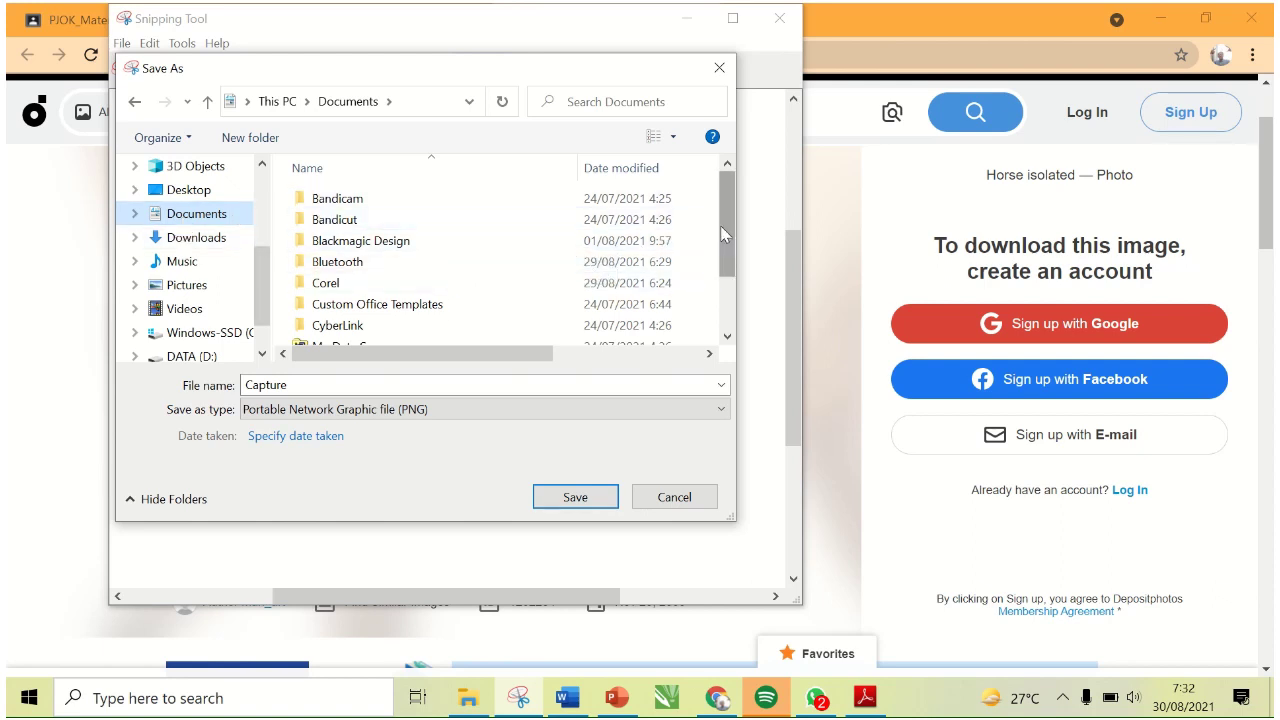
scroll(720, 225, "down", 2)
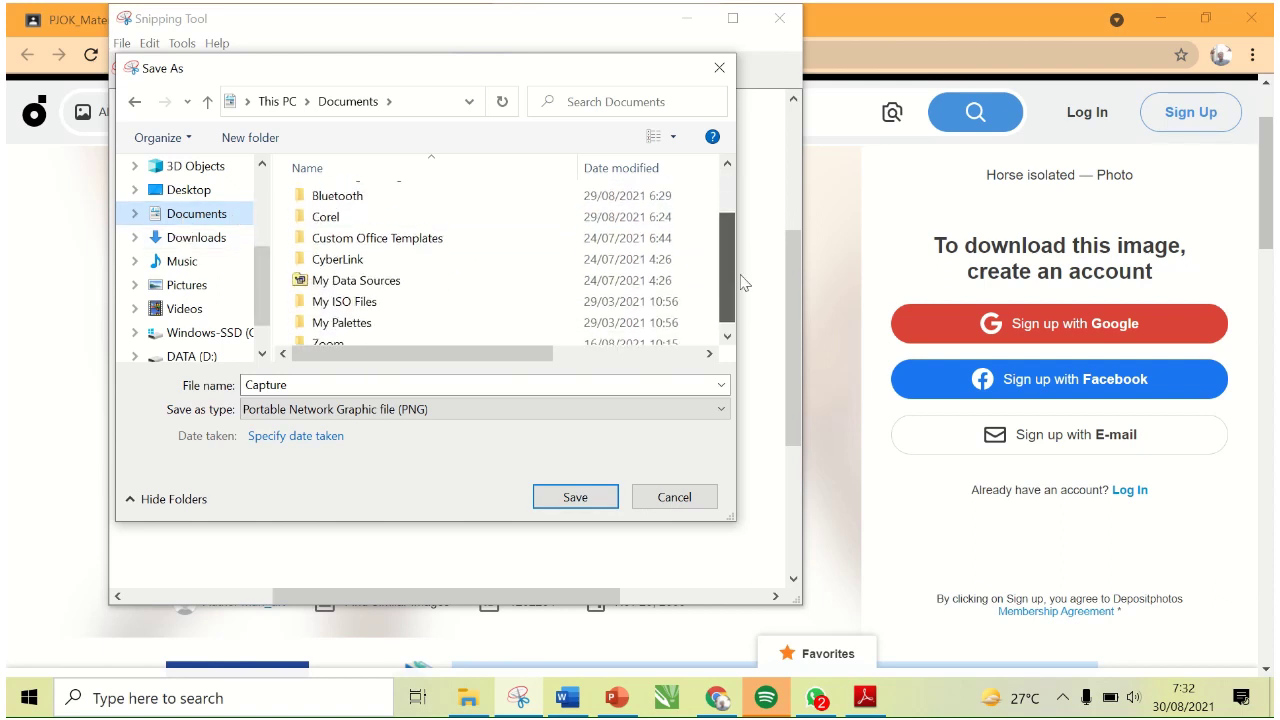
double_click(310, 384)
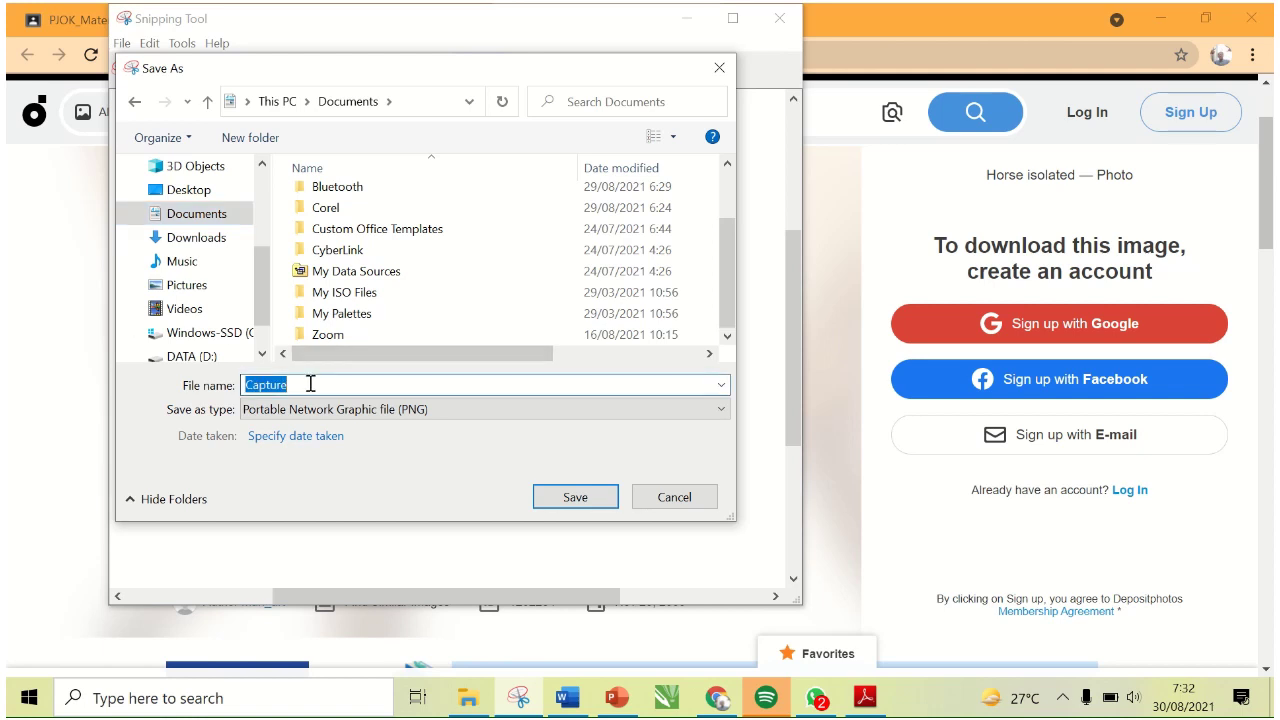
type("1. Kuda")
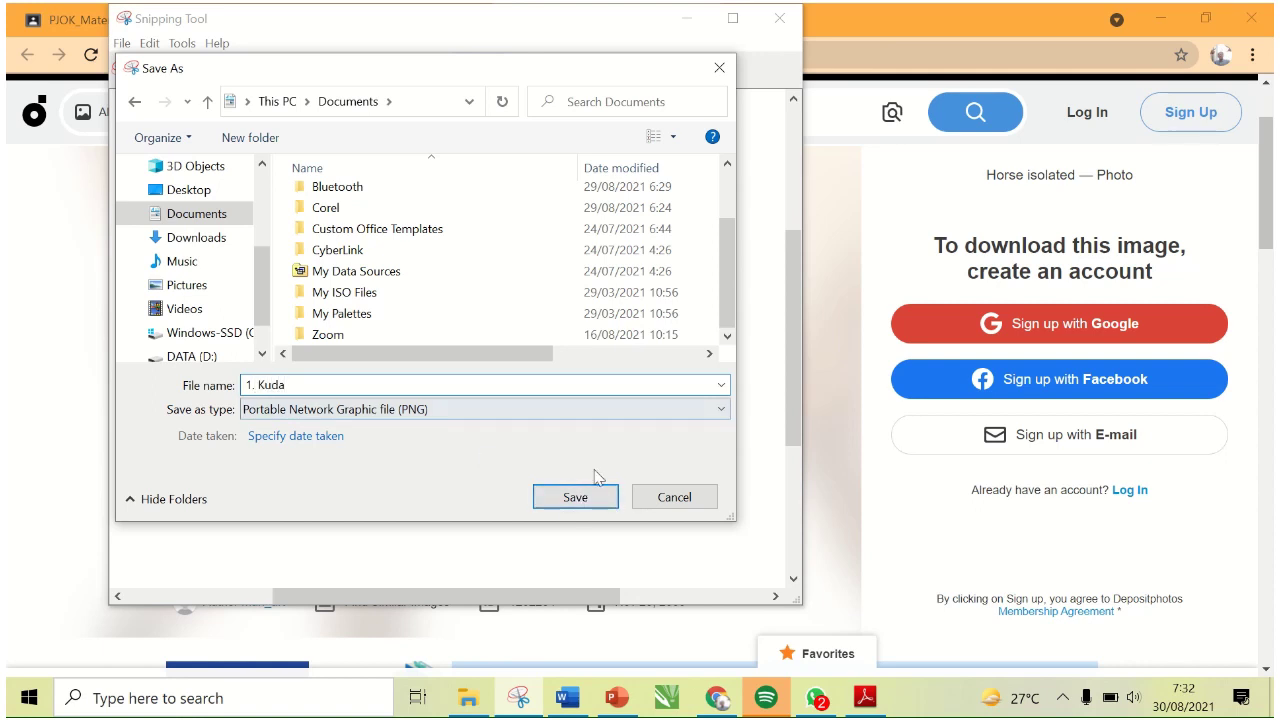
left_click(566, 498)
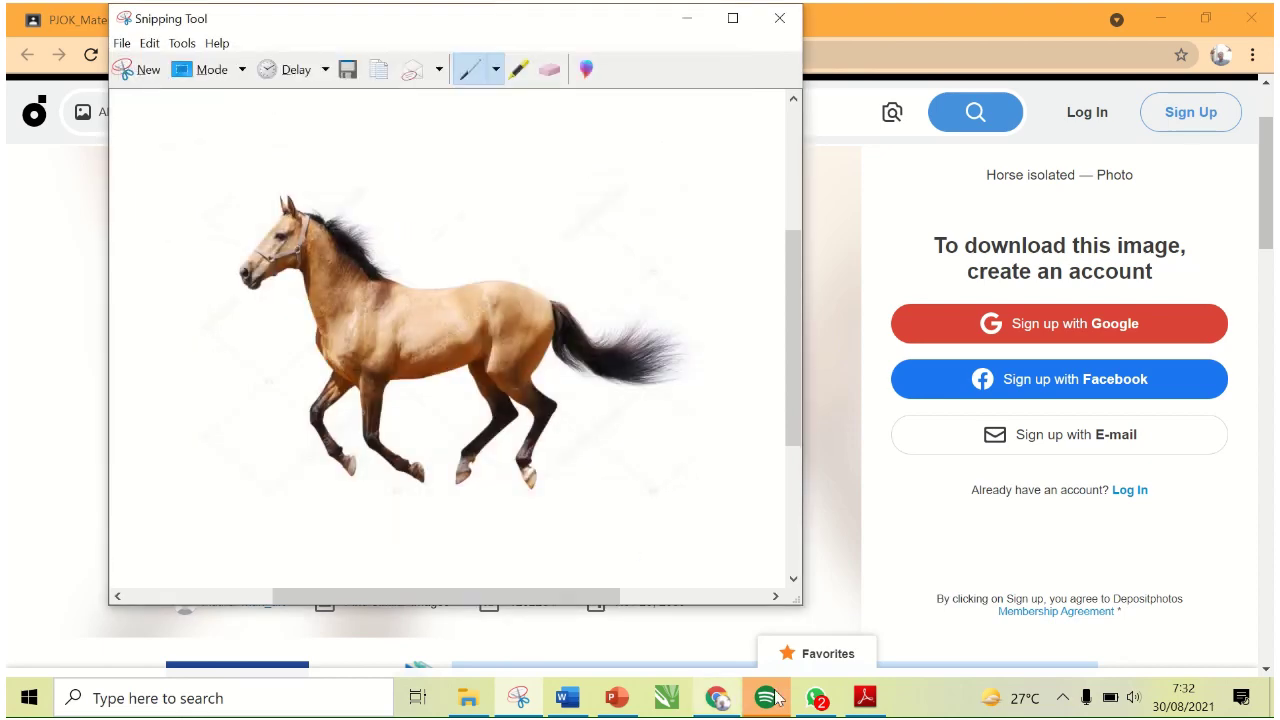
- Switch to File Explorer, open the Documents folder, and display its contents as large icons
left_click(470, 700)
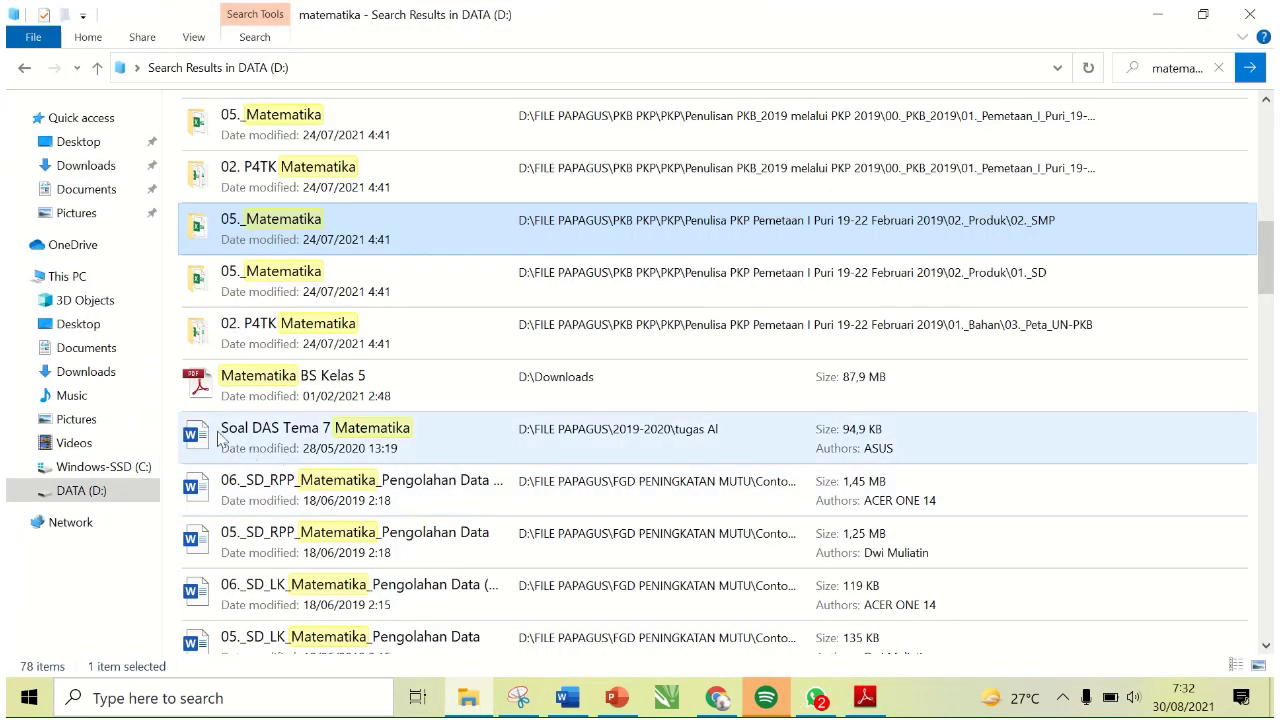
left_click(100, 350)
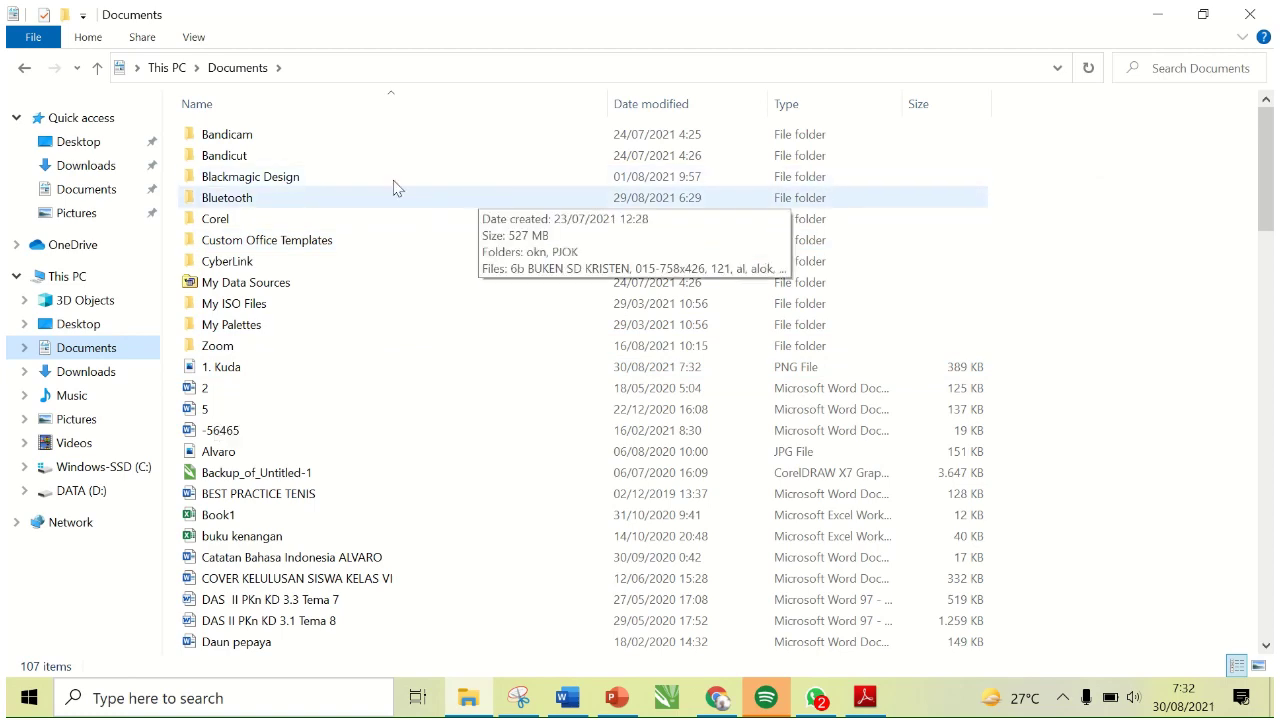
left_click(196, 37)
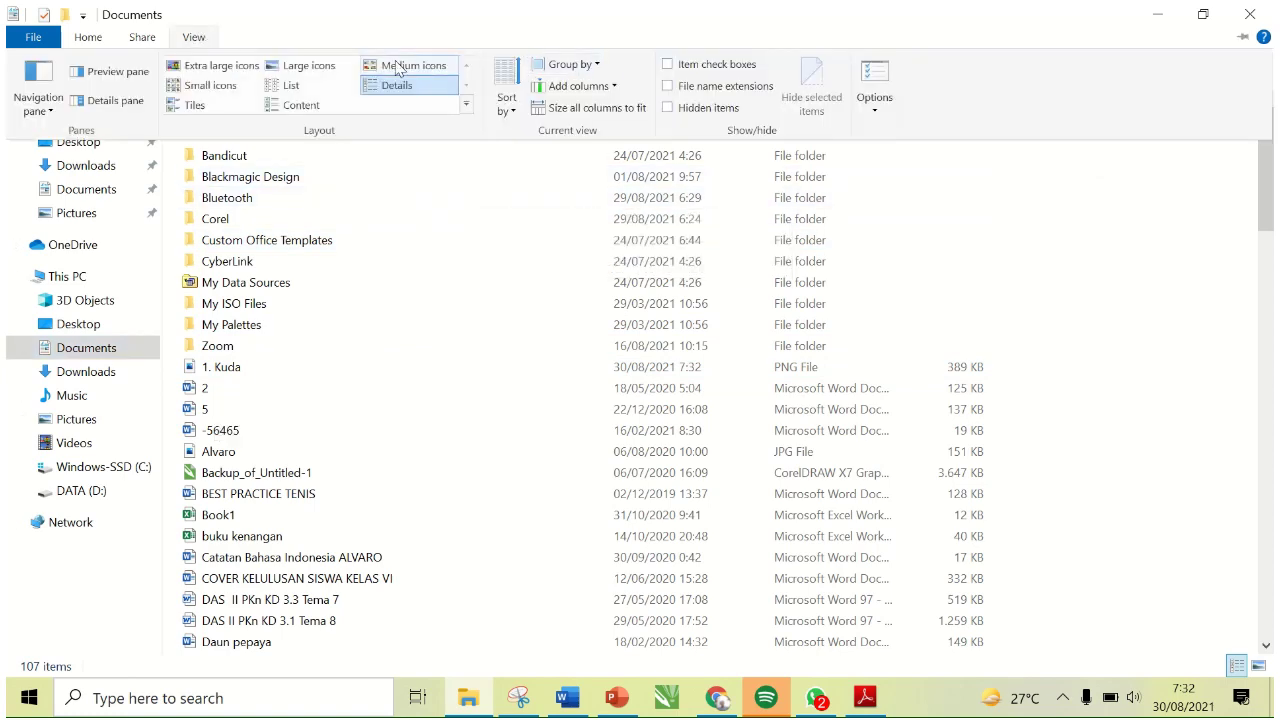
left_click(305, 65)
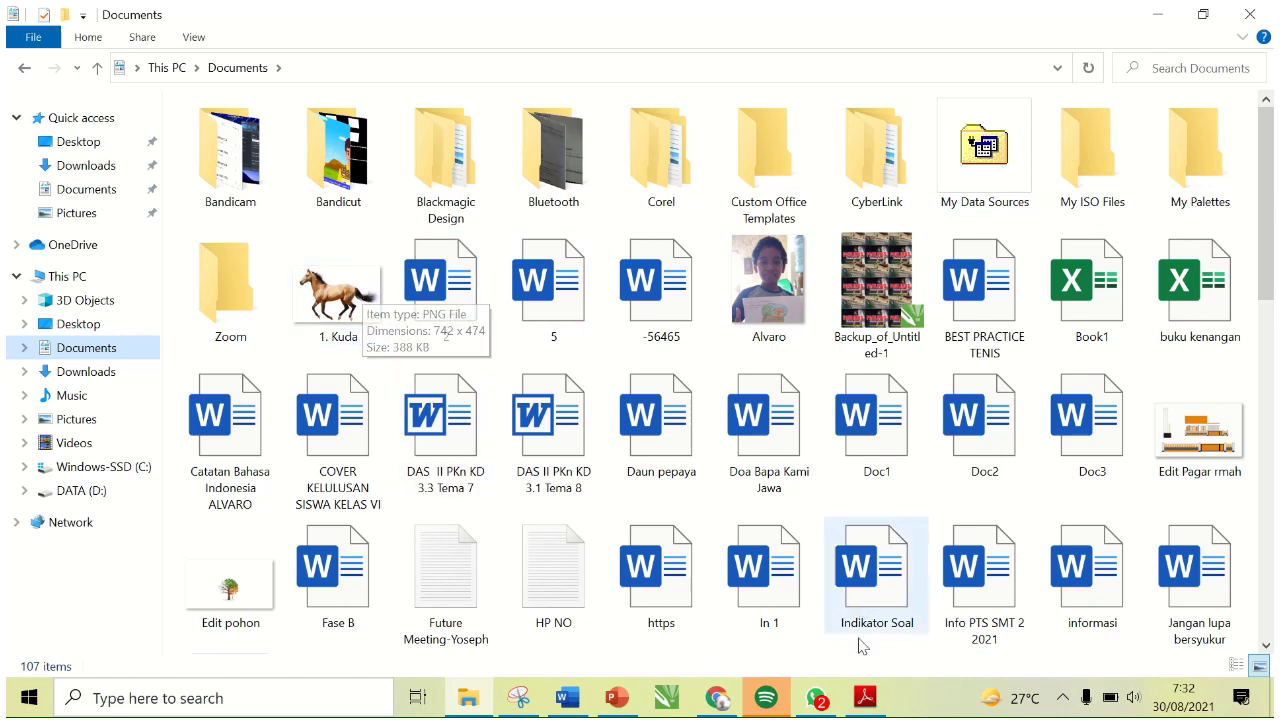
- Switch to the Matematika BS Kelas 5 PDF, check the picture in row 2 of the table, and return to Chrome
left_click(717, 697)
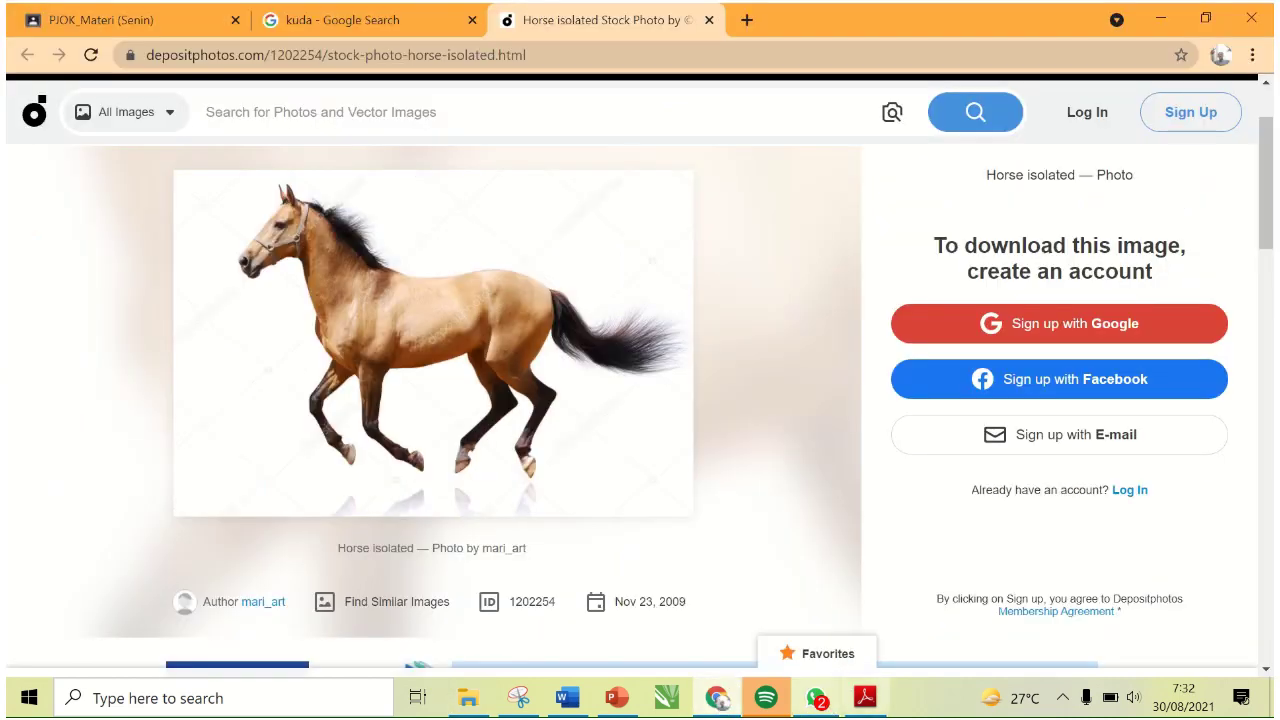
left_click(868, 704)
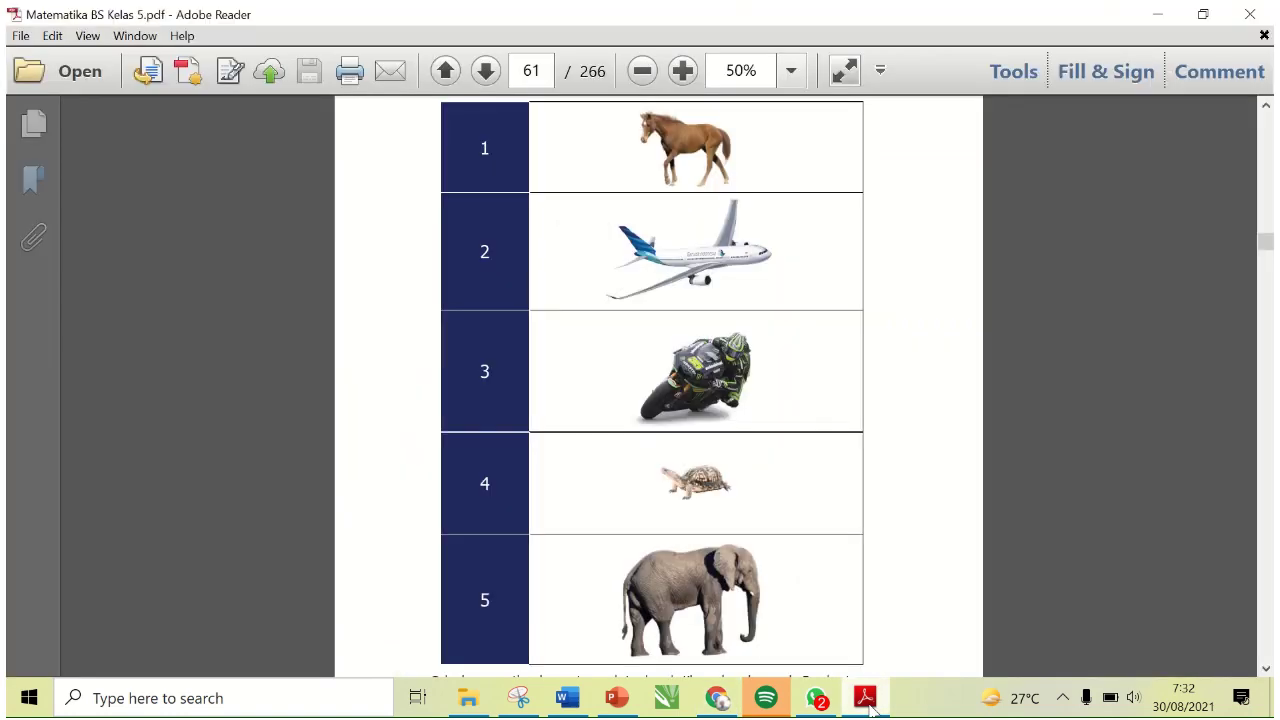
left_click(720, 699)
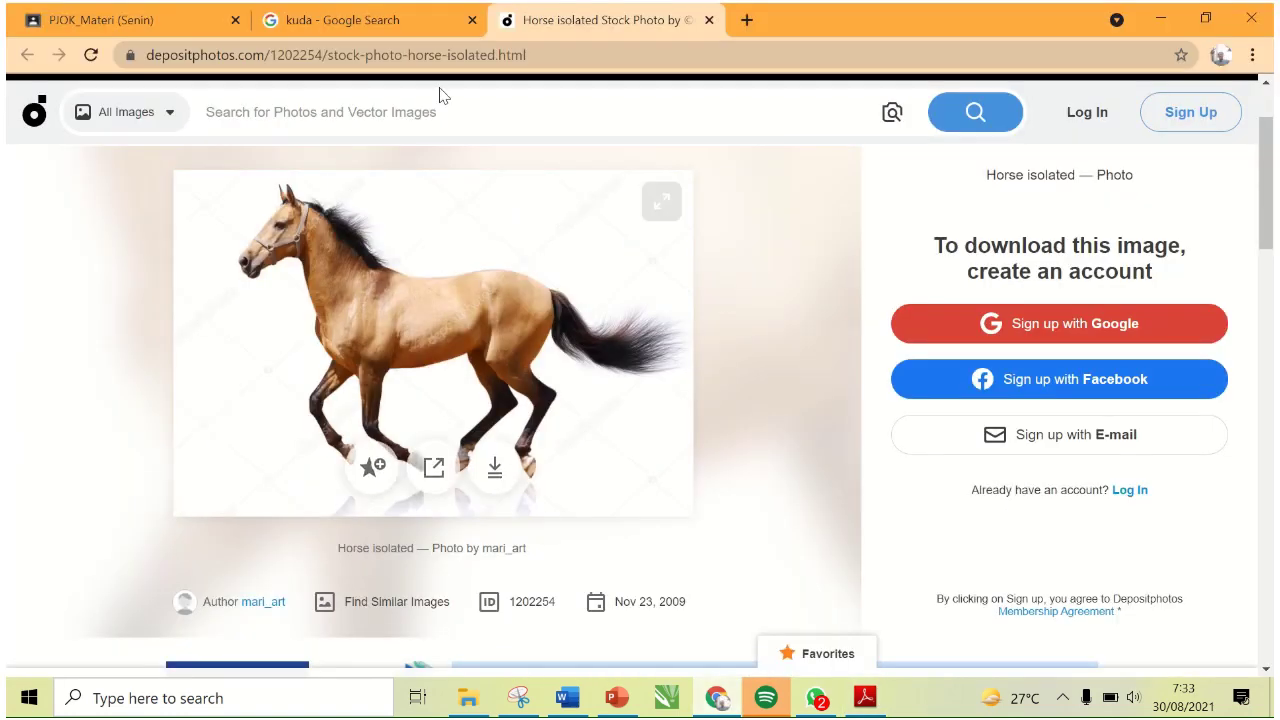
- Close the Depositphotos page and search Google Images for "pesawat terbang"
left_click(709, 20)
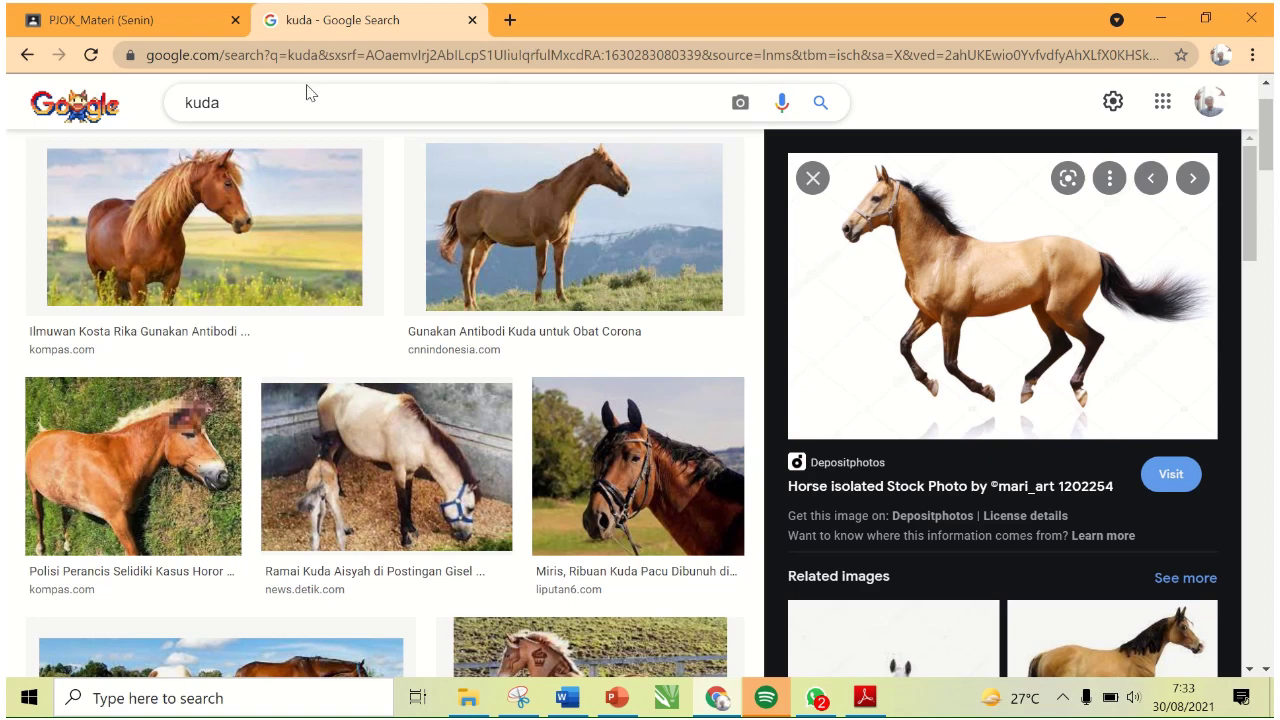
double_click(183, 106)
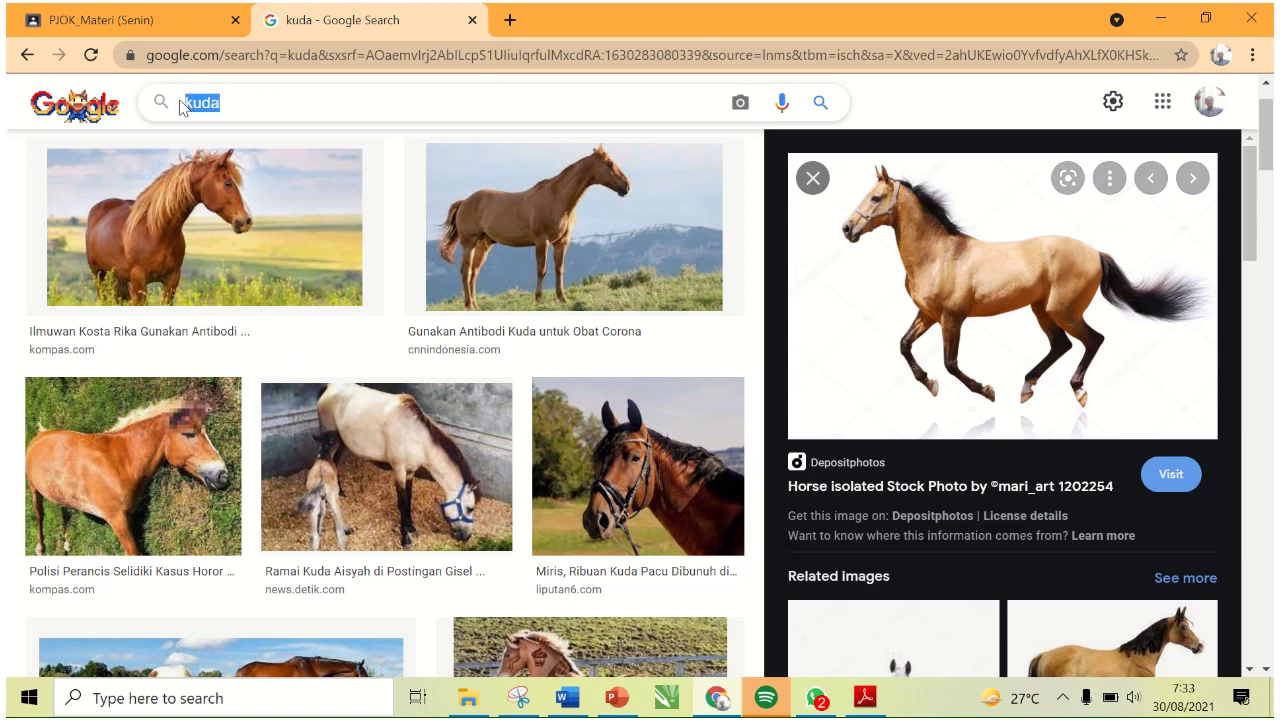
type("pesawat")
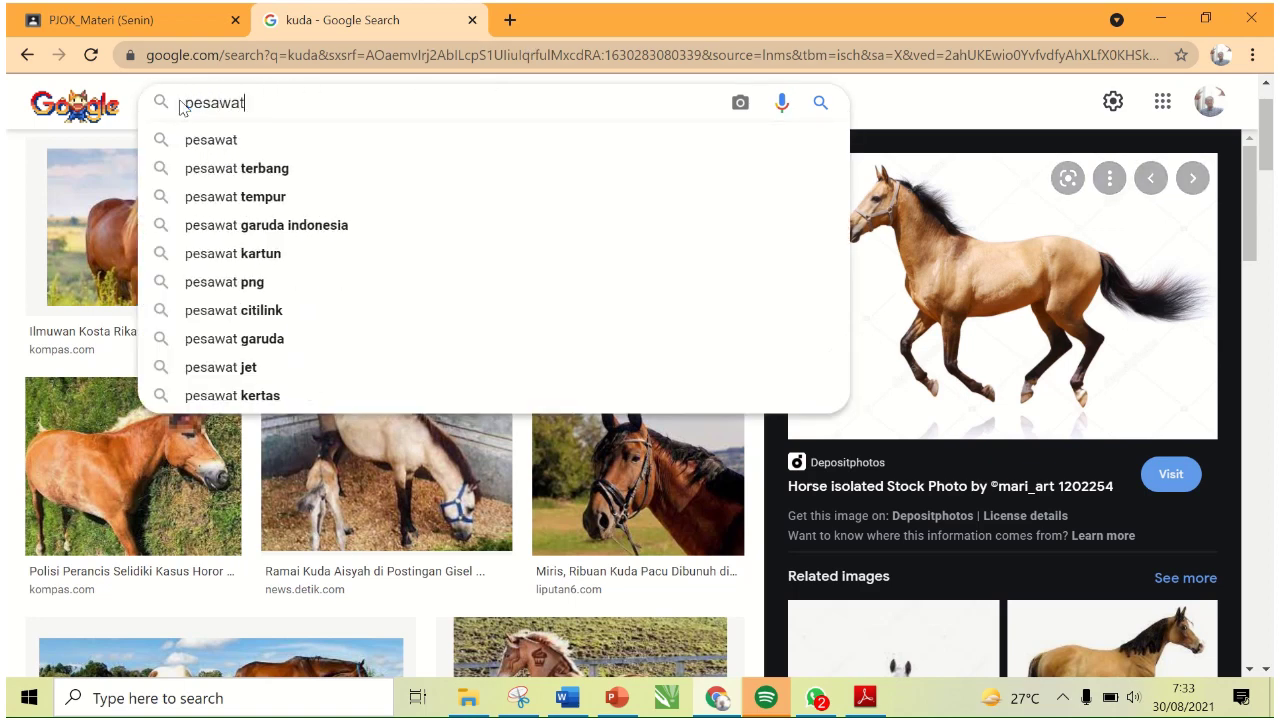
left_click(255, 170)
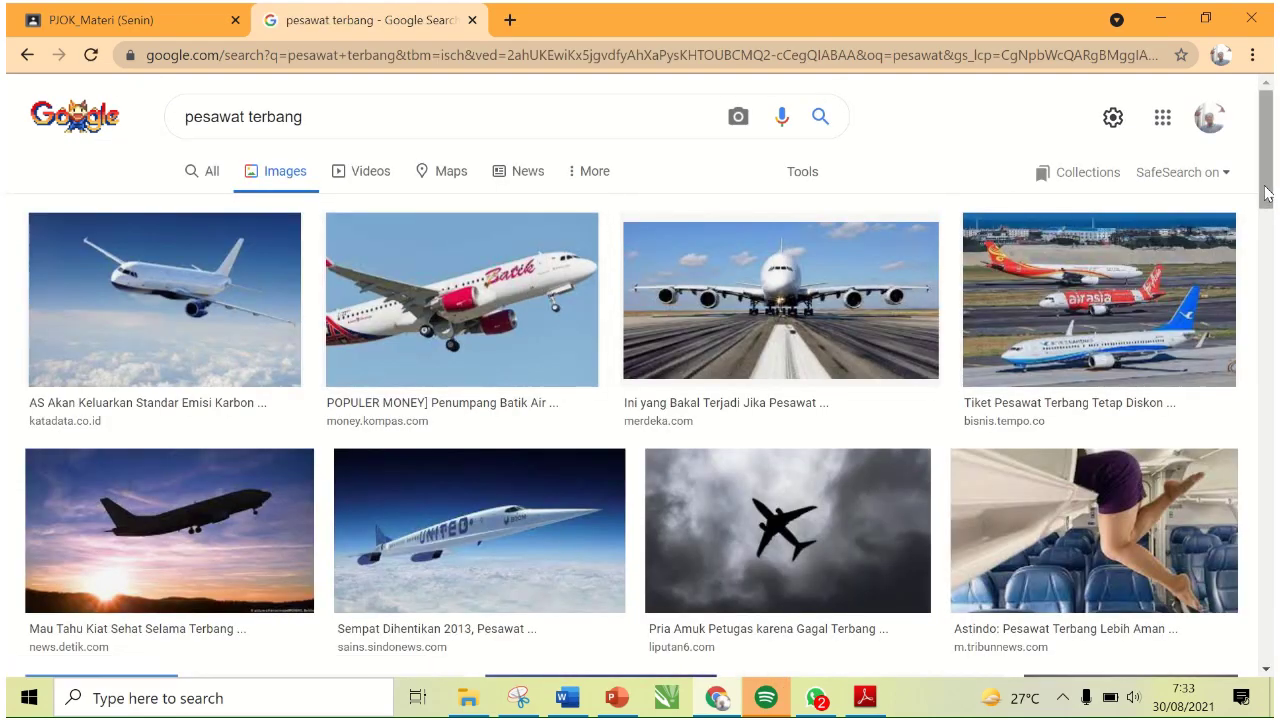
- Find the white and blue N219 airplane picture from mediaindonesia.com in the image results and open it full size in a new tab
left_click_drag(1267, 185, 1267, 344)
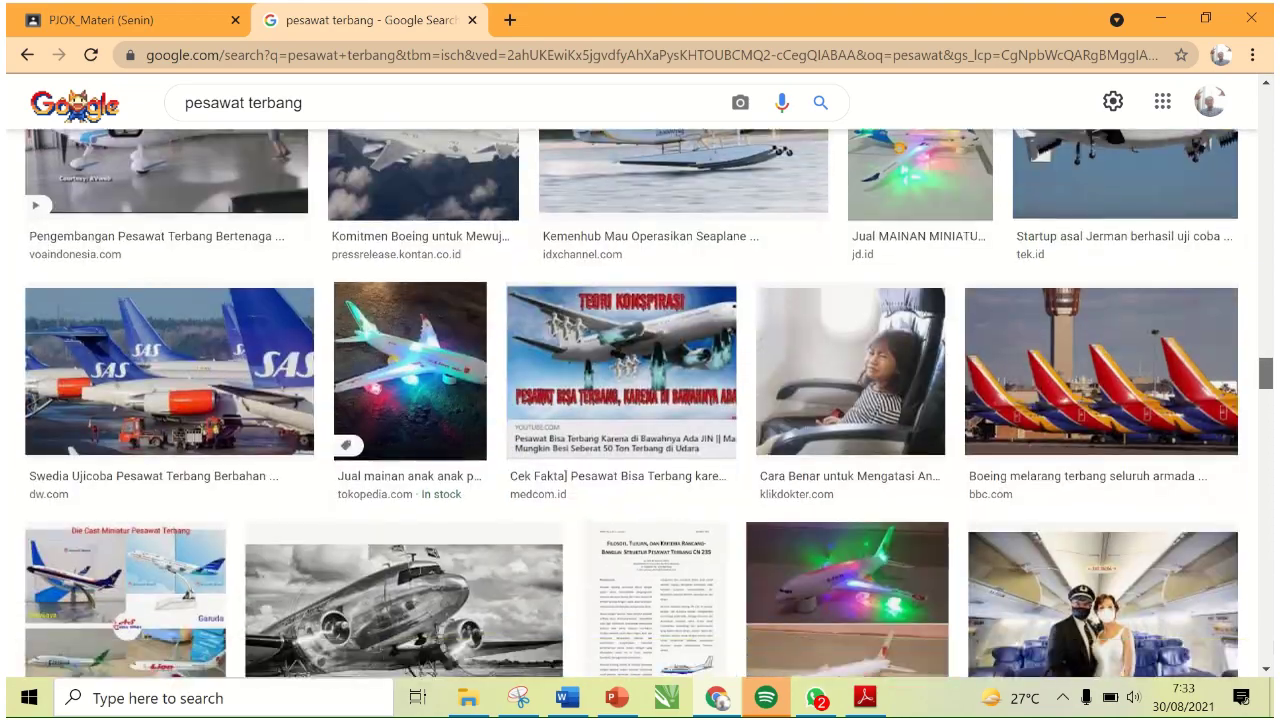
scroll(640, 400, "down", 7)
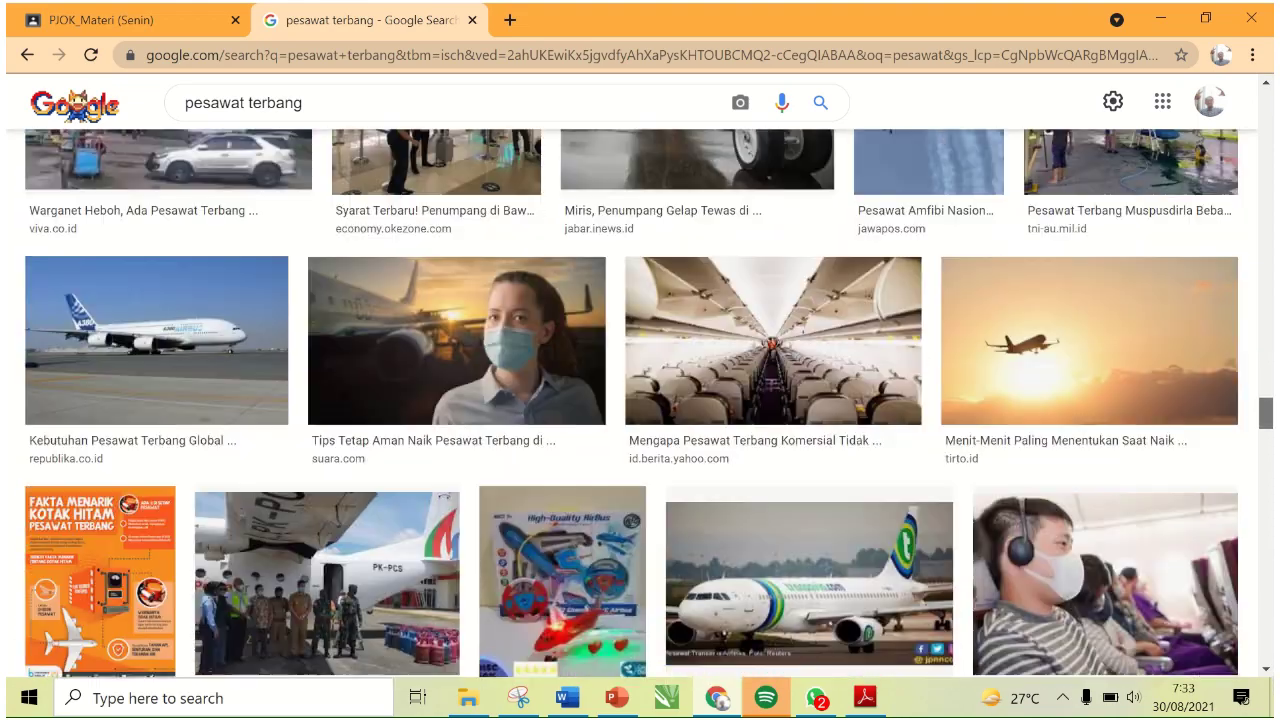
scroll(640, 400, "down", 4)
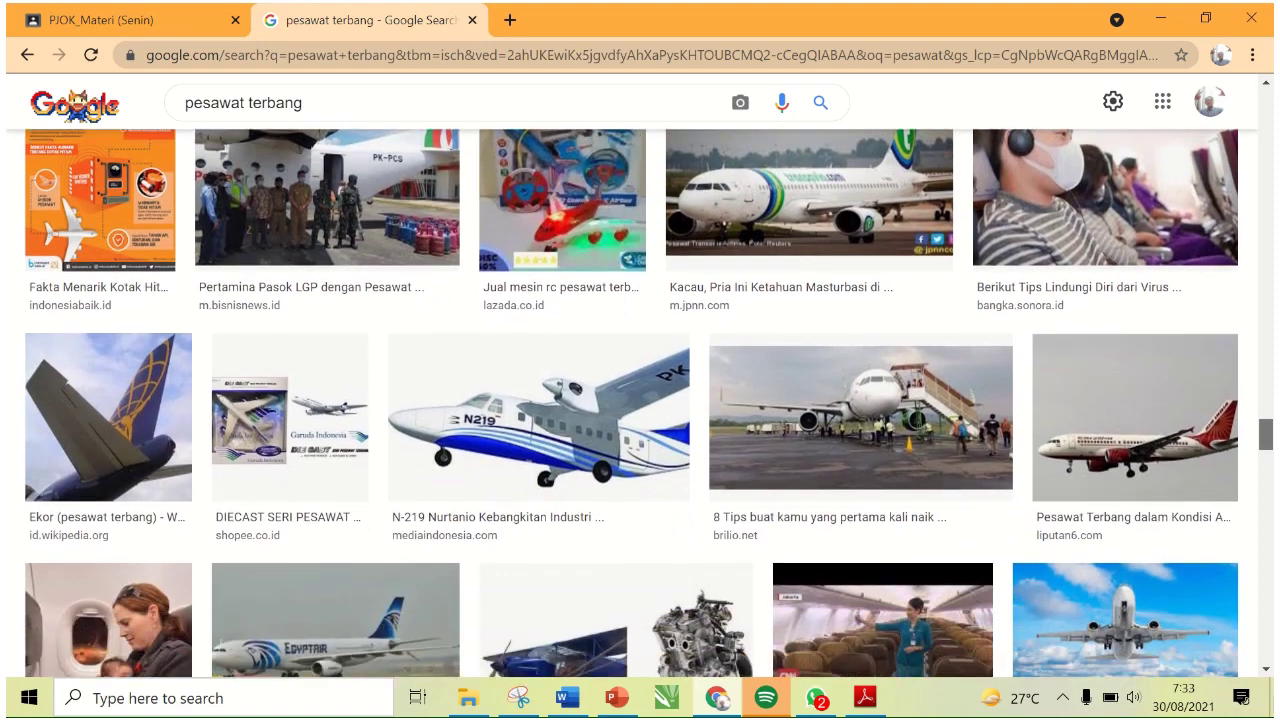
scroll(640, 400, "up", 1)
scroll(640, 400, "up", 1)
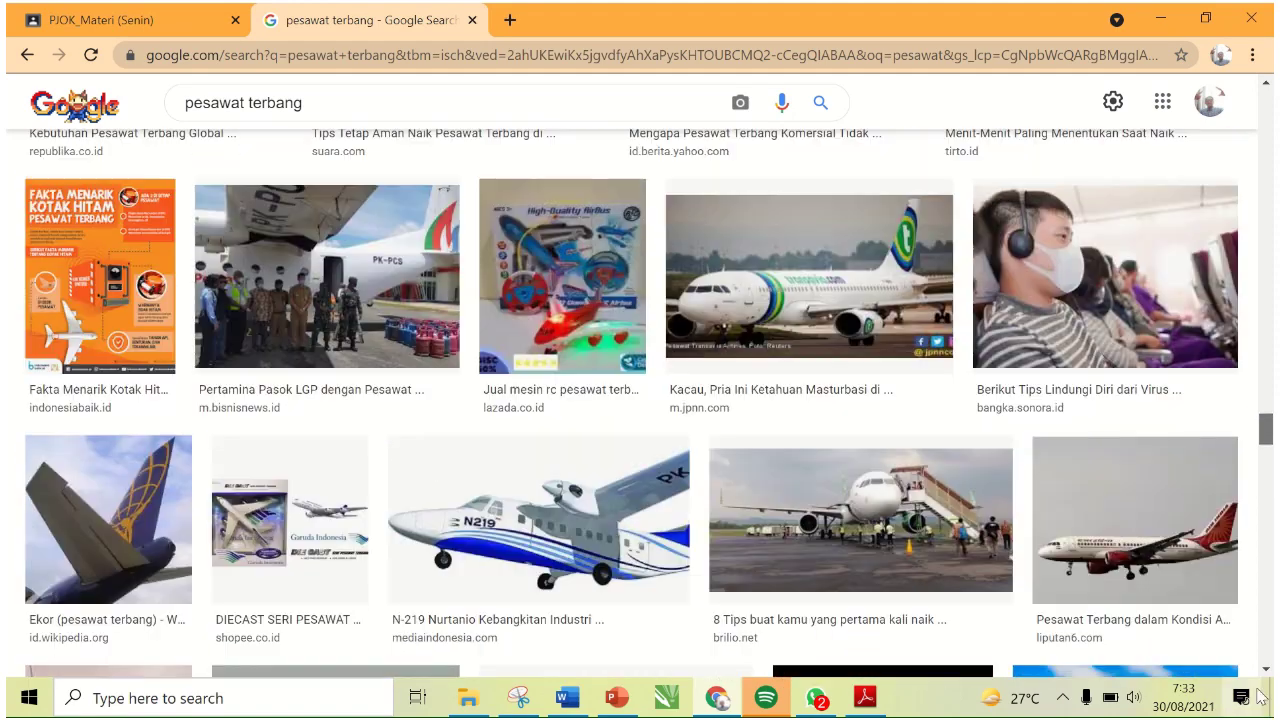
left_click(519, 537)
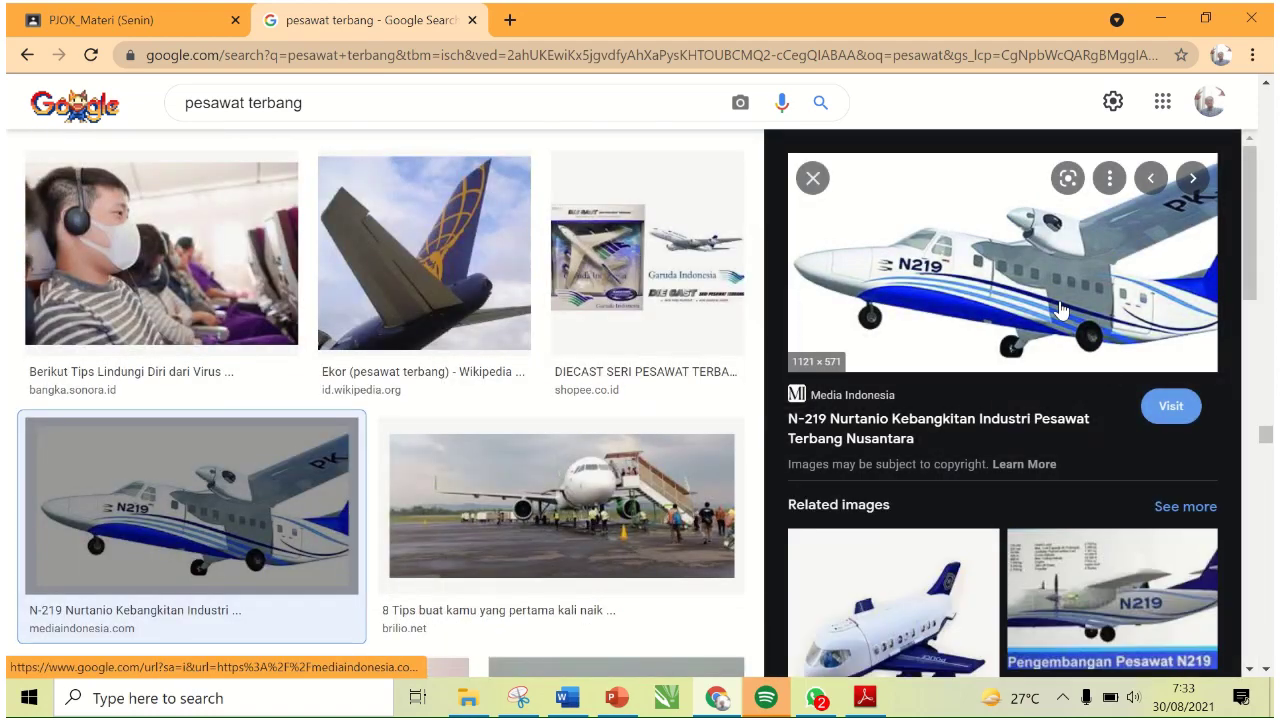
right_click(966, 291)
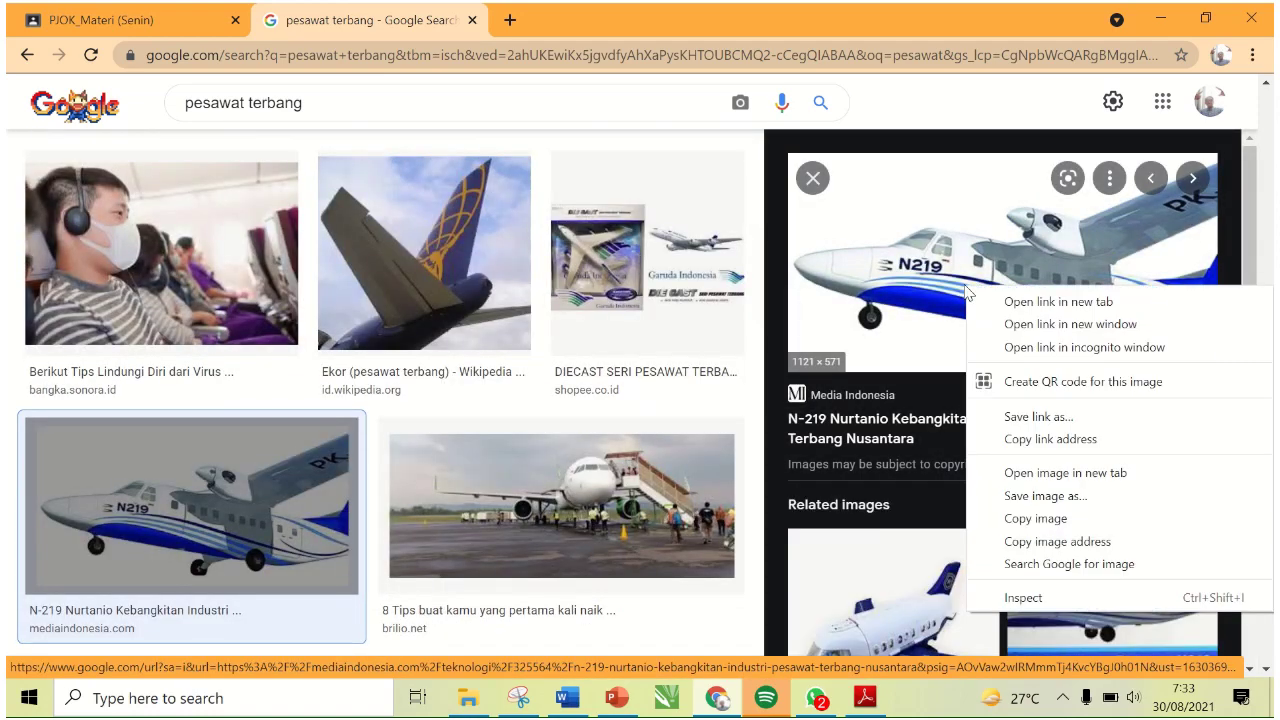
left_click(1088, 475)
left_click(585, 22)
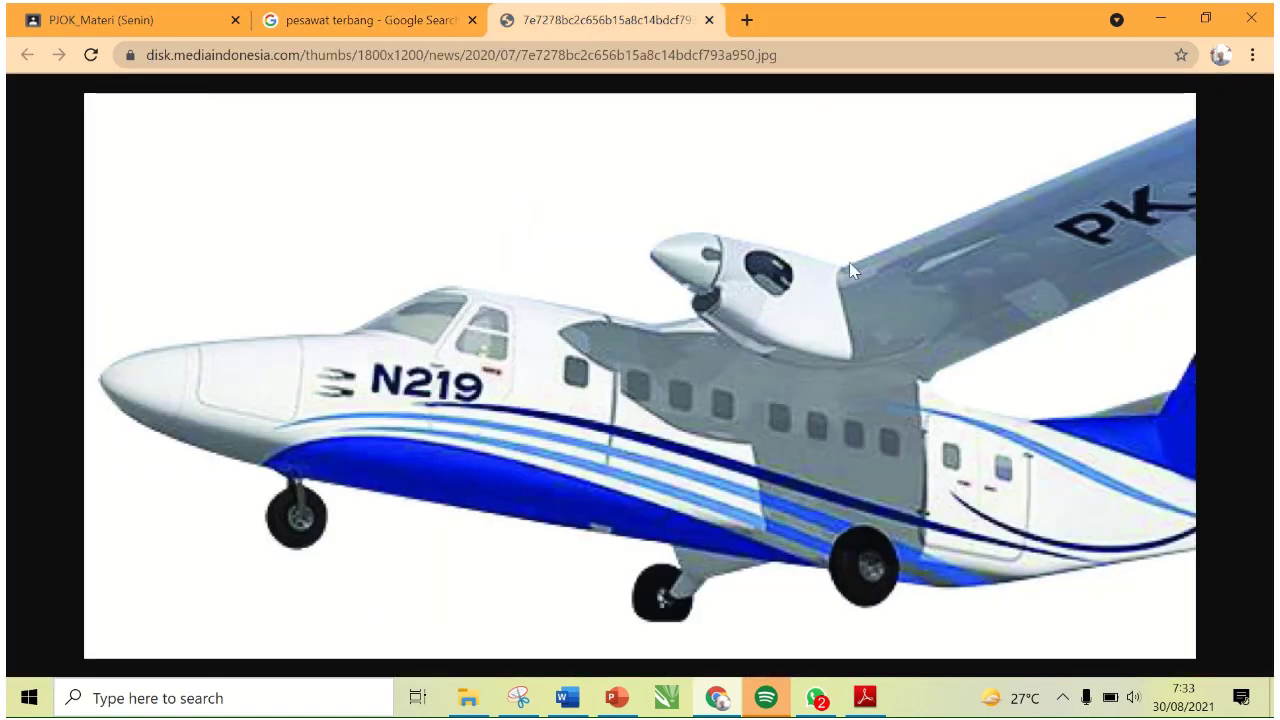
- Switch to Snipping Tool and capture a new rectangular snip of the full N219 airplane picture
left_click(520, 700)
left_click(145, 70)
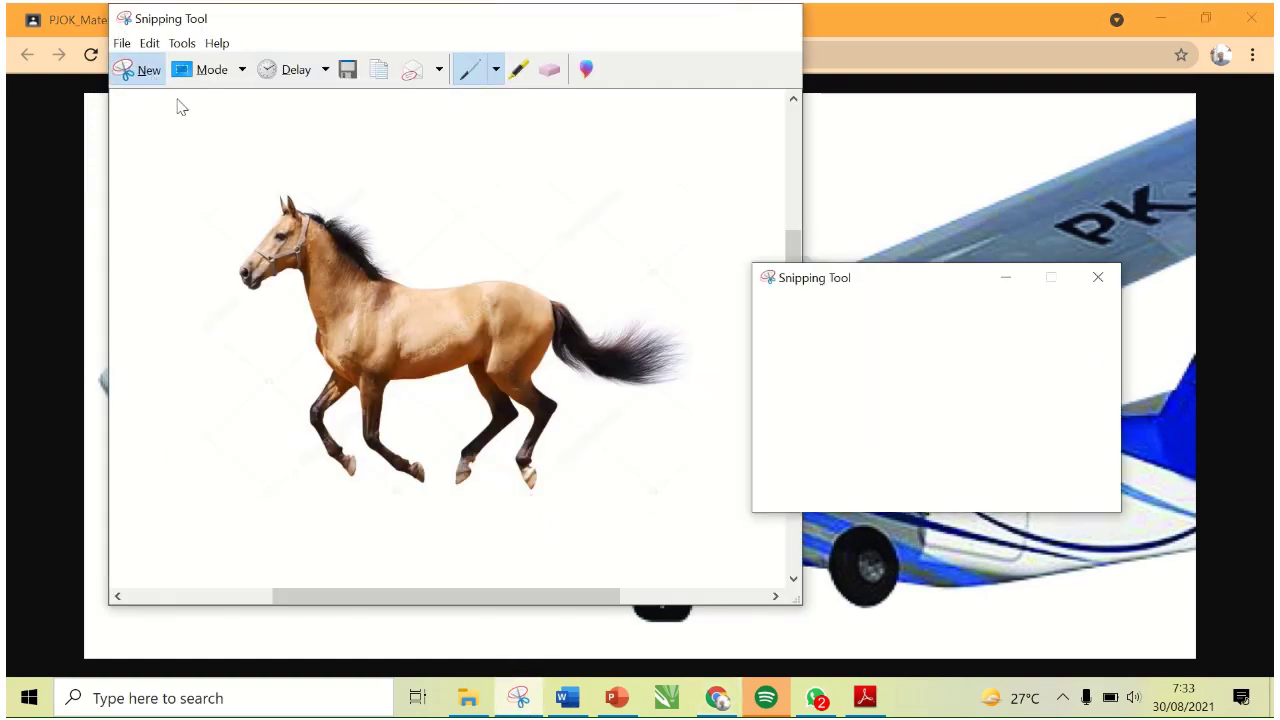
left_click_drag(86, 96, 1194, 632)
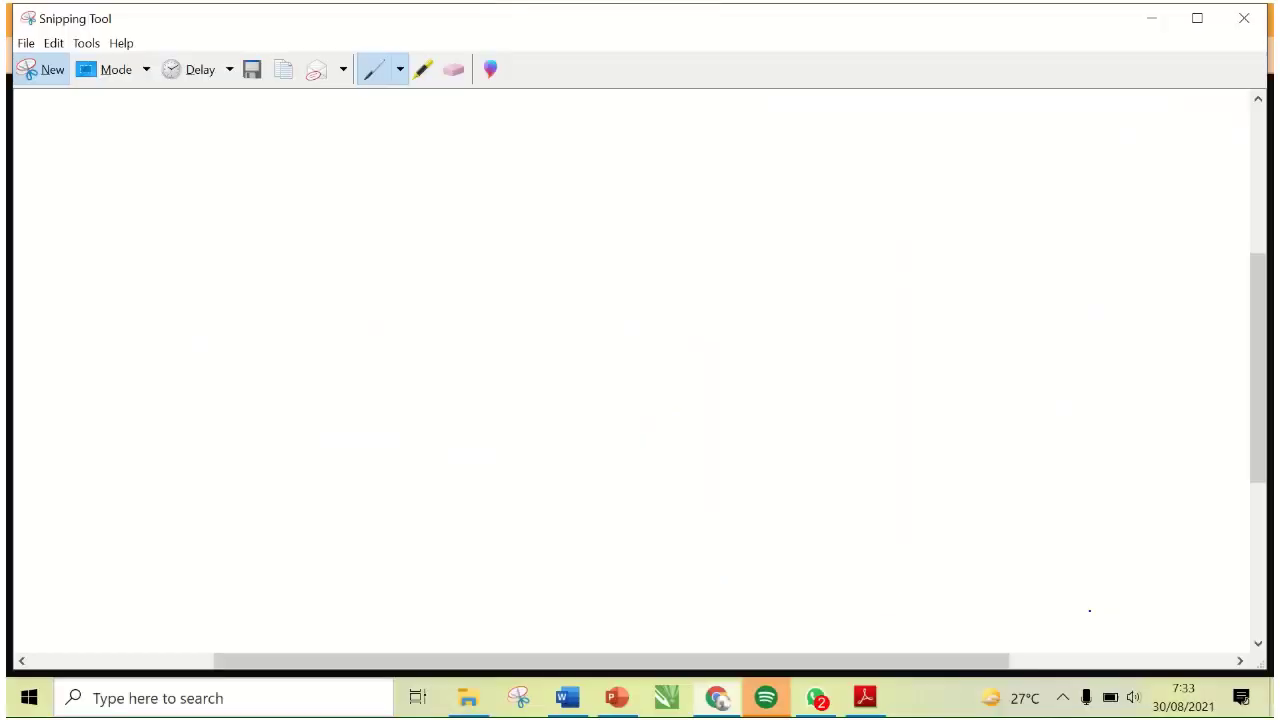
- Save the airplane snip in the Documents folder as a PNG file named "2. Pesawat"
left_click(262, 69)
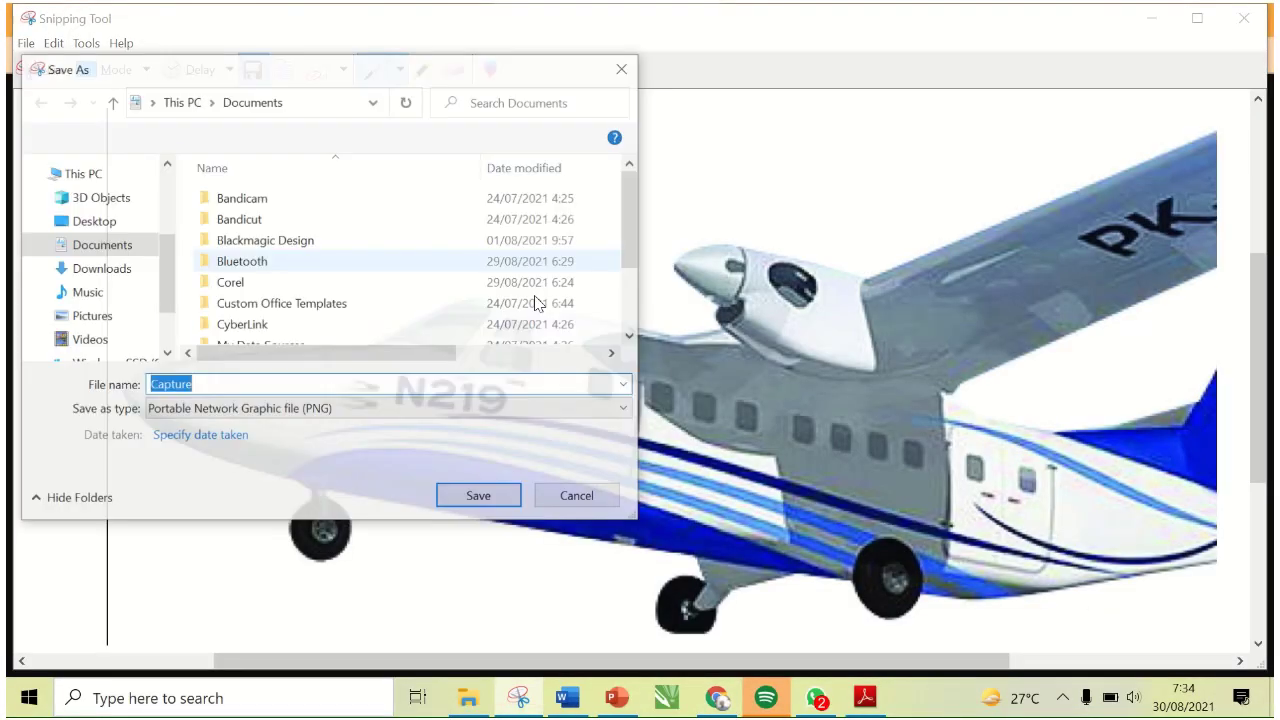
type("2")
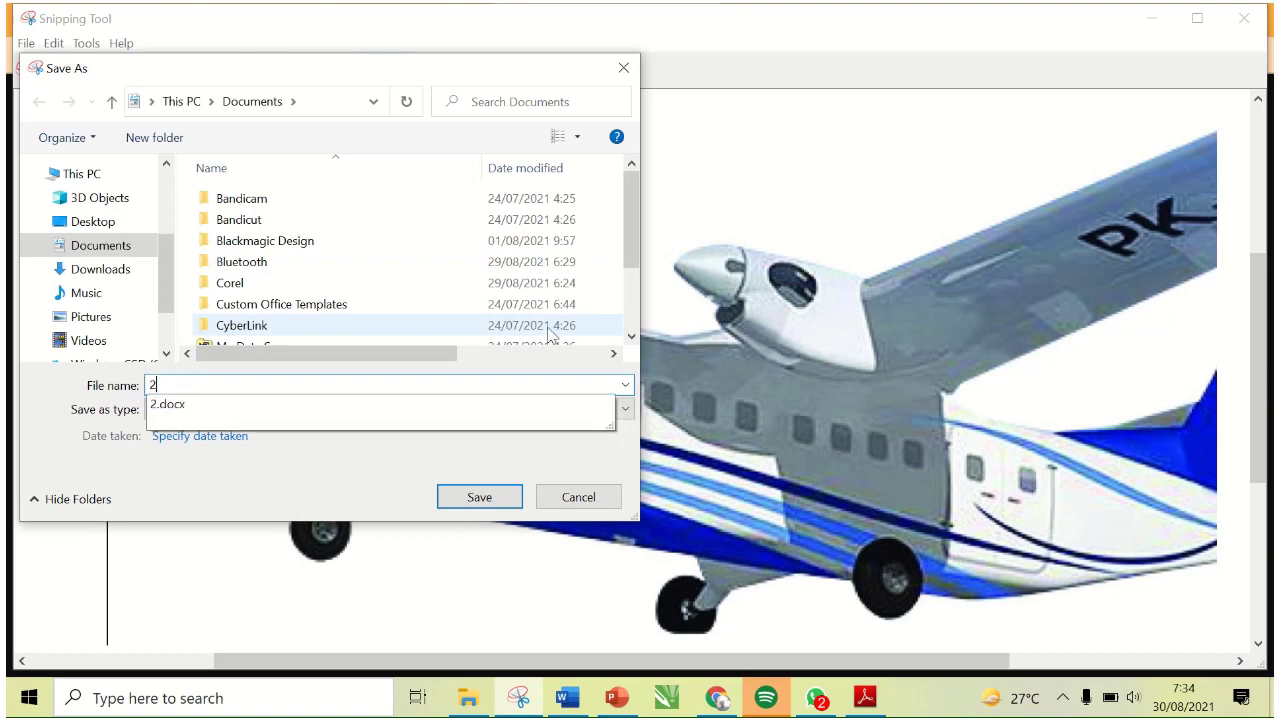
type(". Pesawa")
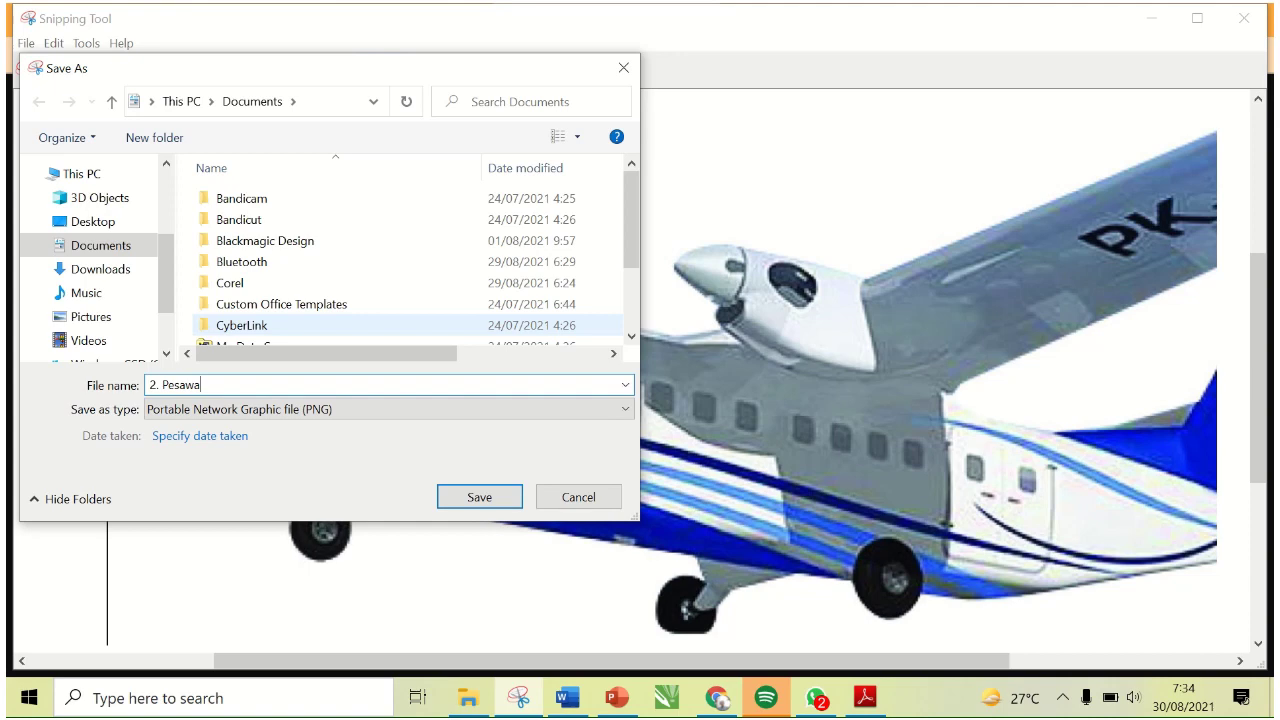
type("t")
left_click(479, 497)
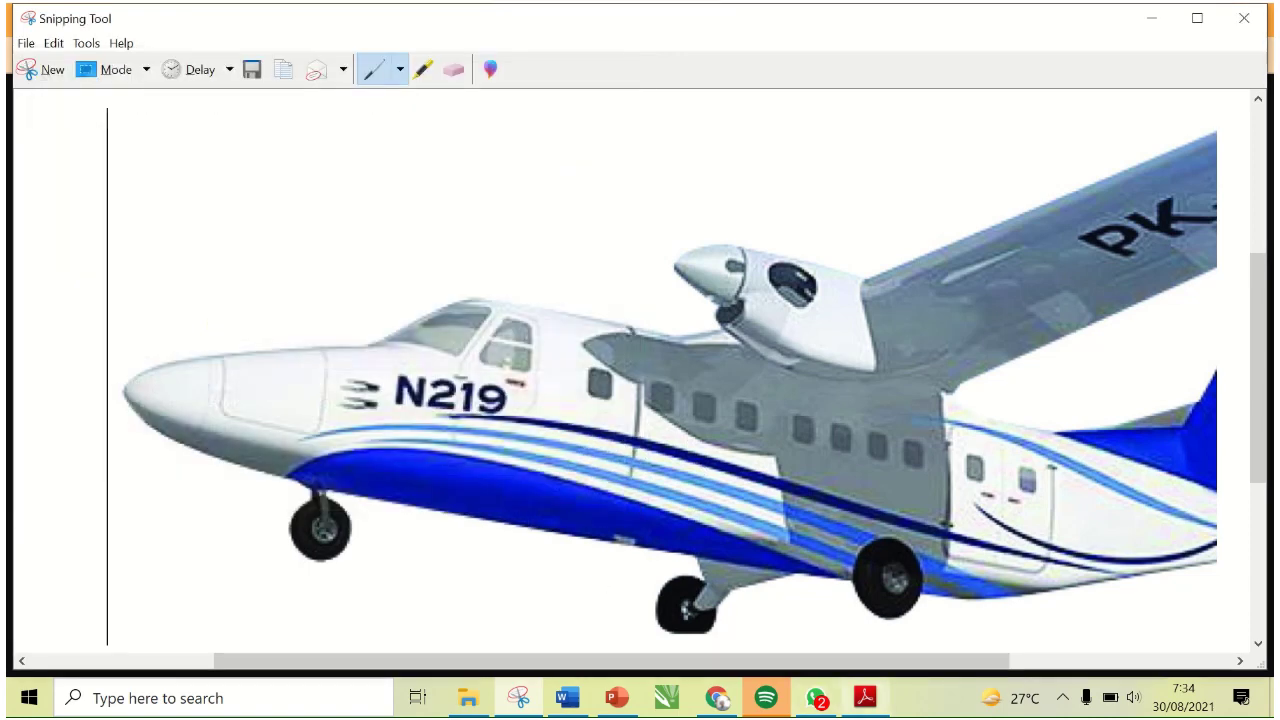
- Check the row 3 picture in the Matematika BS Kelas 5 PDF, then return to Chrome and search Google Images for "moto gp"
left_click(865, 697)
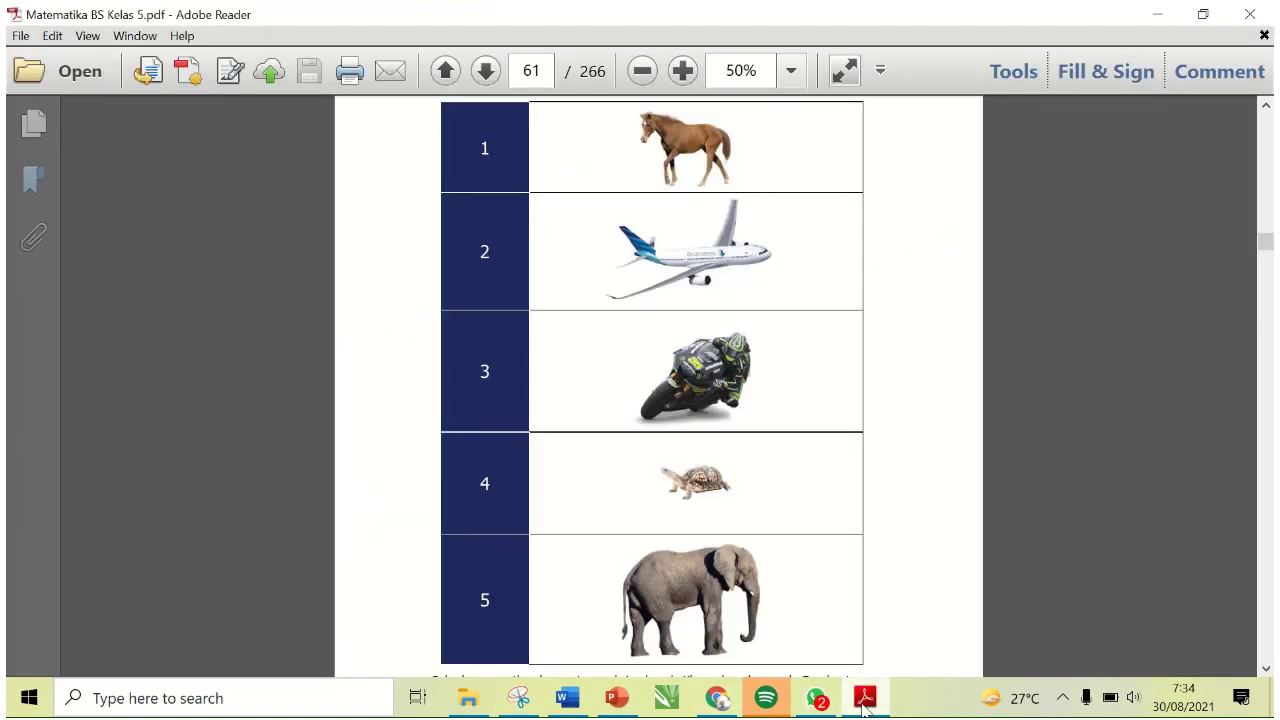
left_click(717, 697)
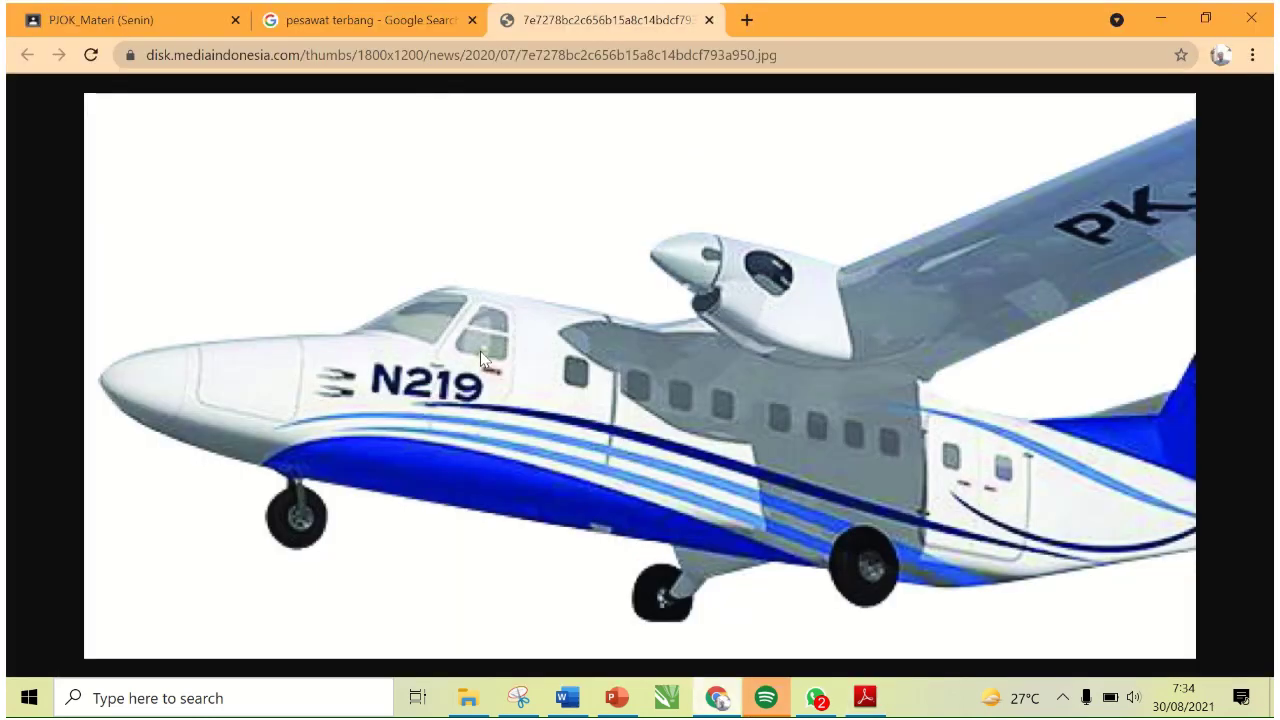
left_click(410, 22)
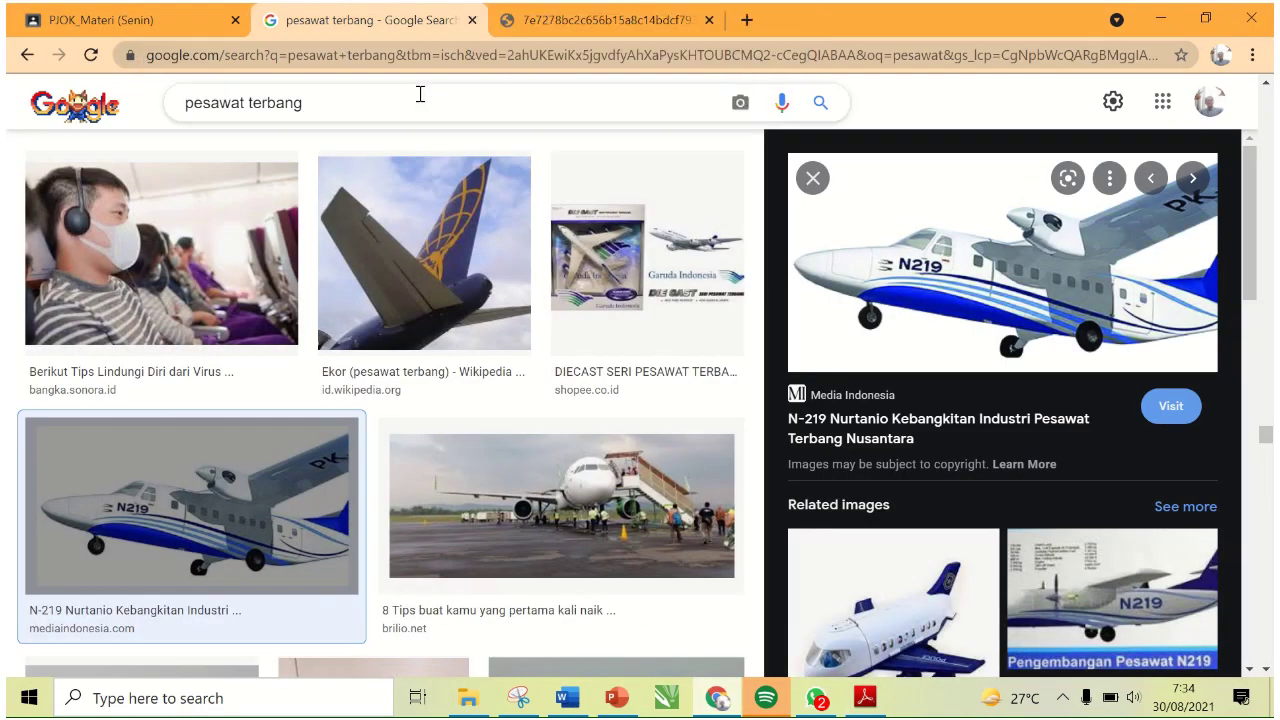
left_click(245, 92)
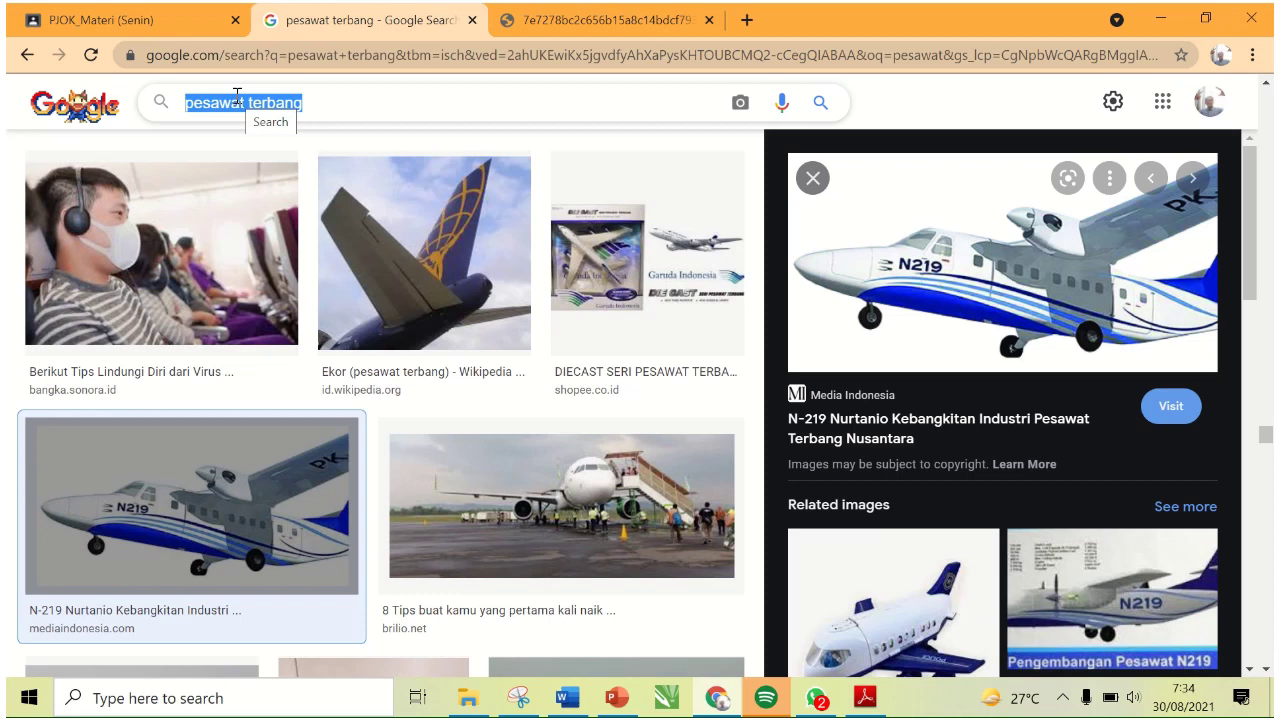
type("Moto G")
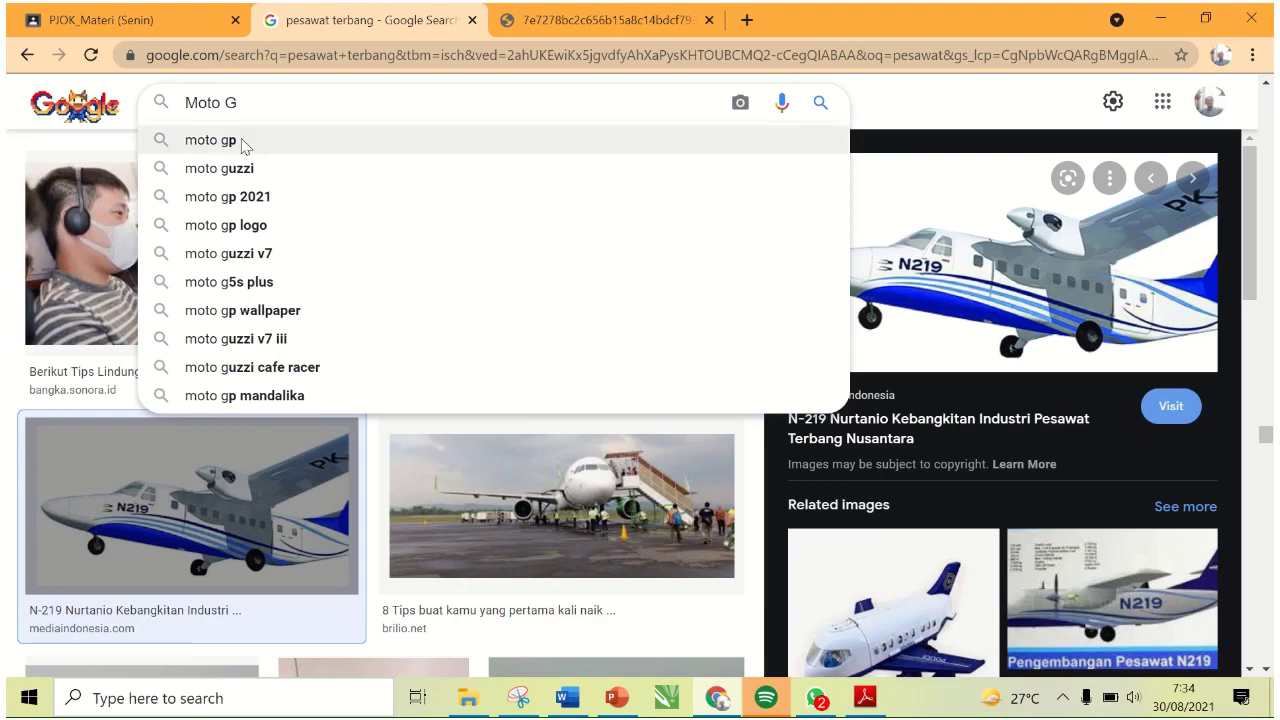
left_click(240, 140)
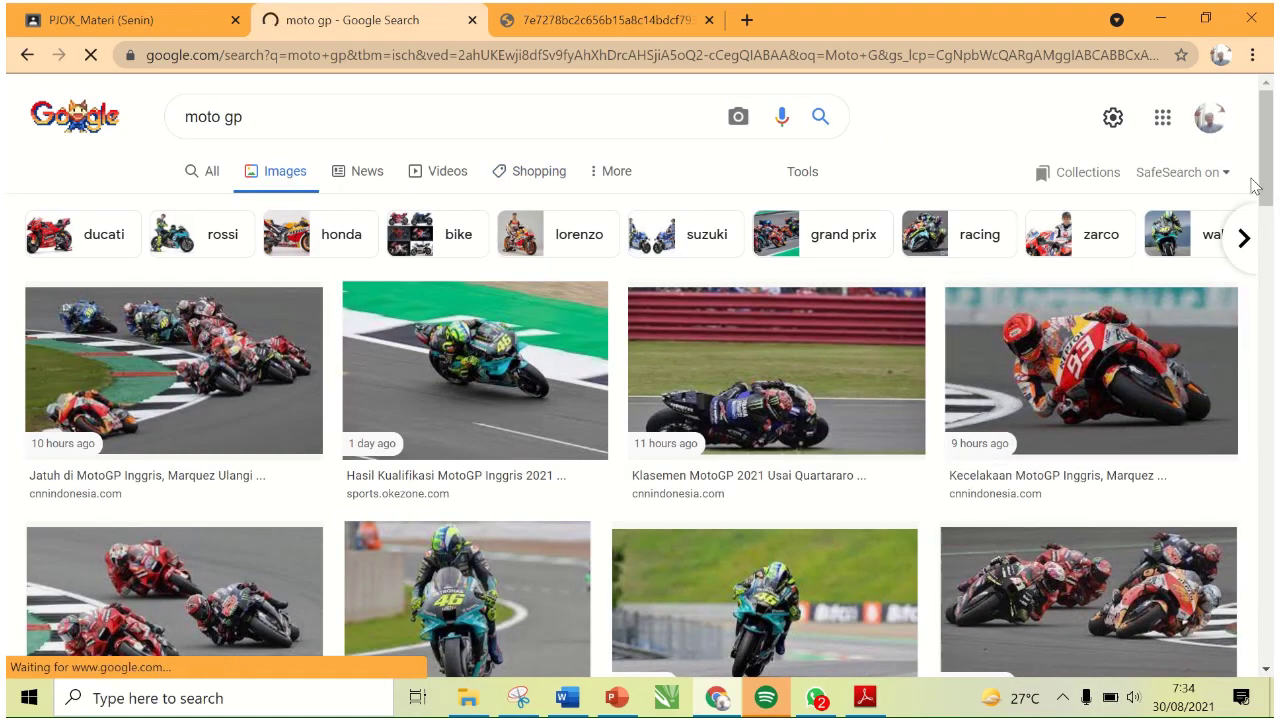
- Find the kompas.com picture of a turquoise racing motorcycle with a kneeling rider on white and open it in a new tab
left_click_drag(1265, 170, 1267, 675)
scroll(1267, 675, "down", 1)
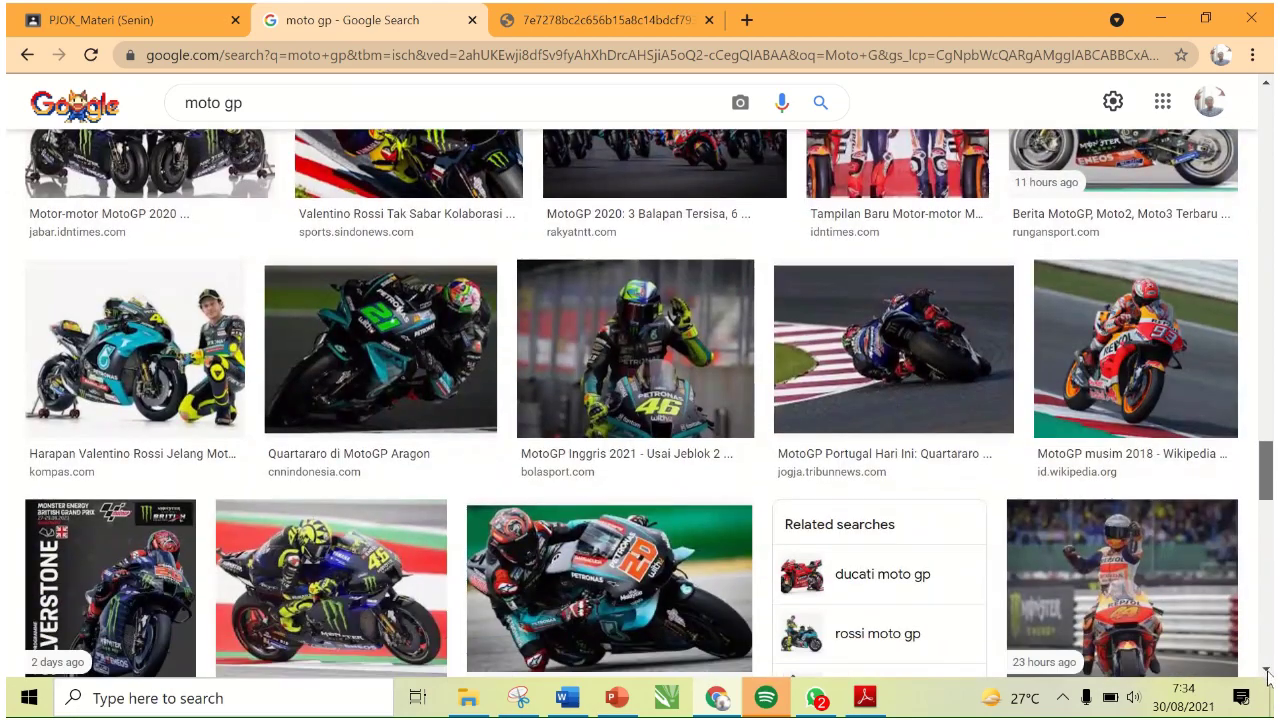
right_click(158, 352)
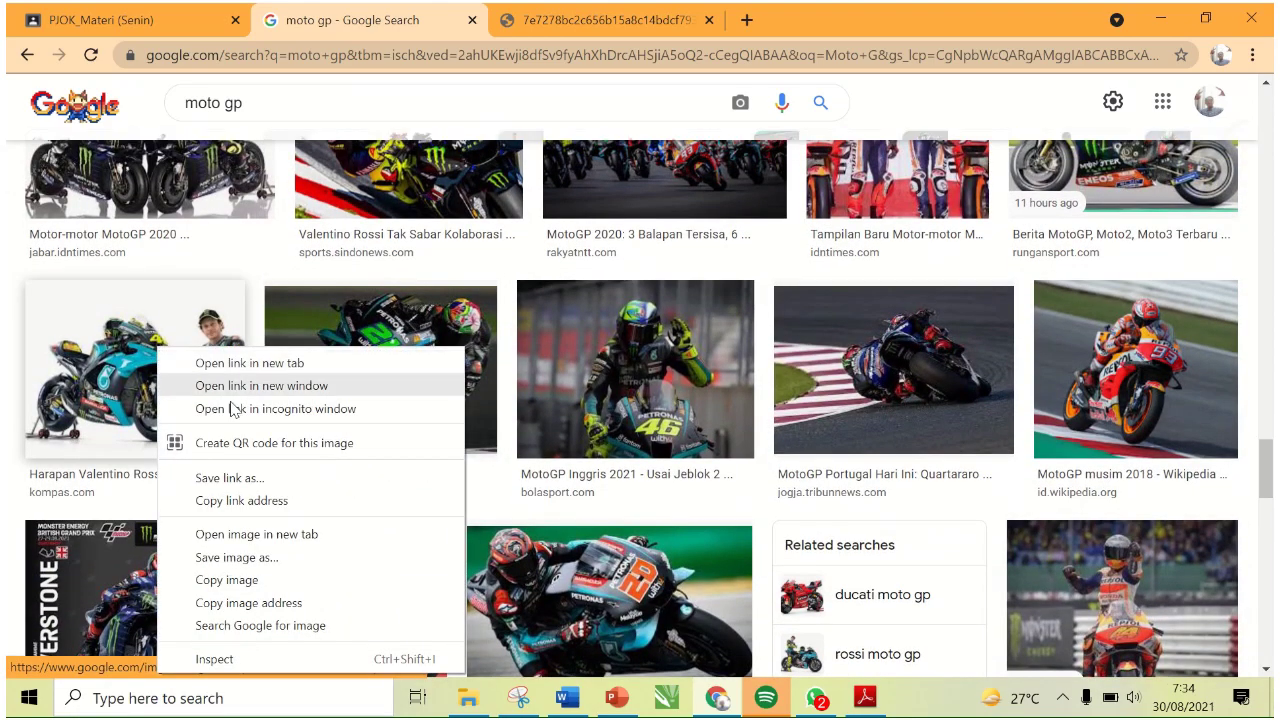
left_click(305, 541)
left_click(589, 20)
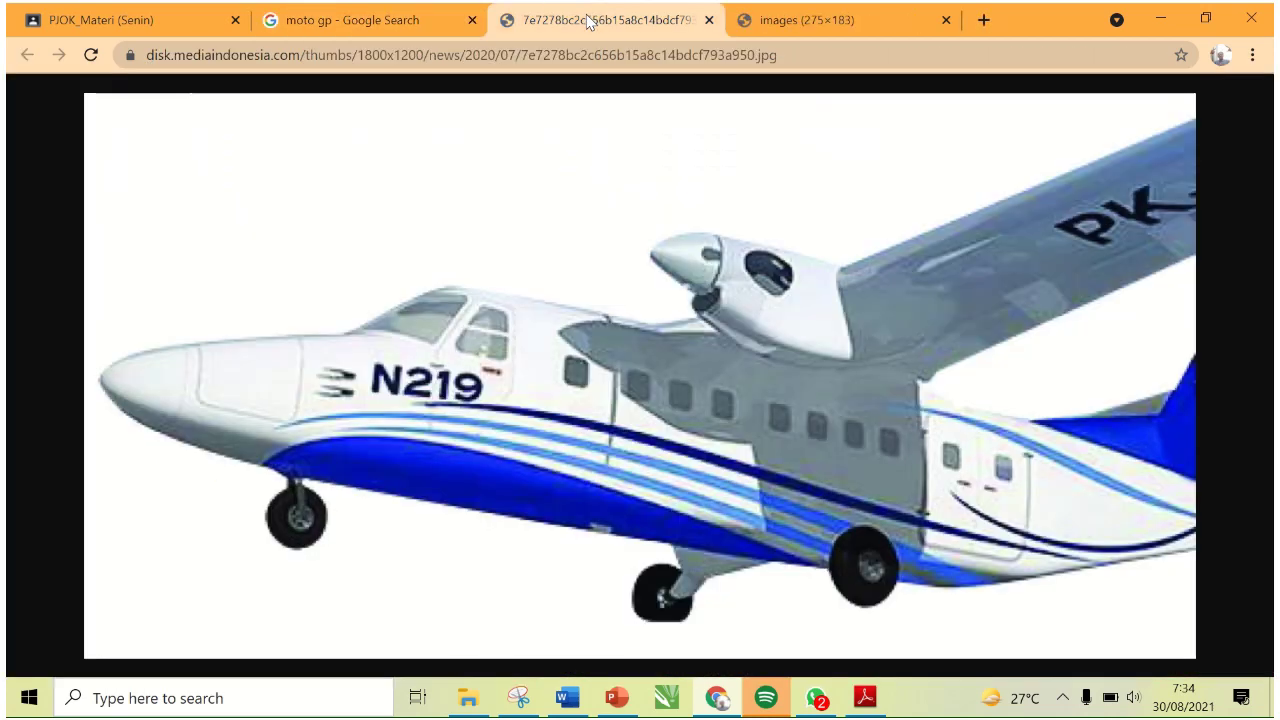
left_click(814, 24)
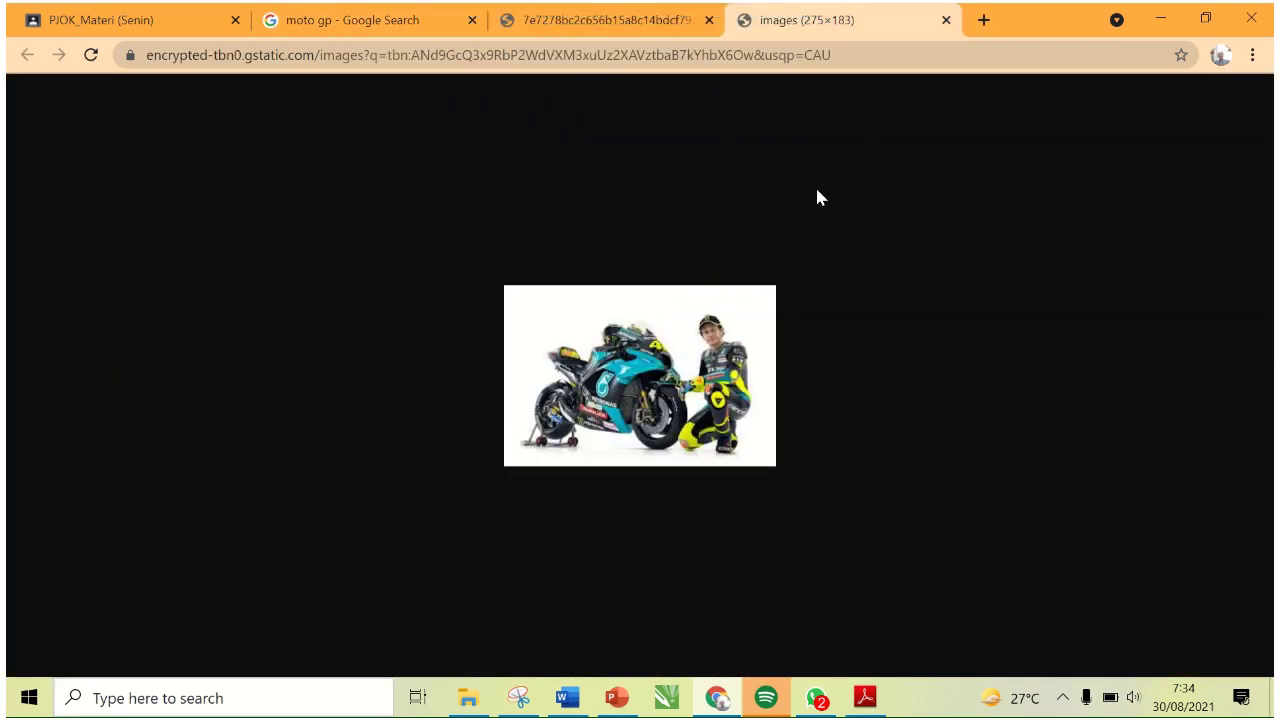
- Switch to Snipping Tool and capture a new snip of the motorcycle and rider picture
left_click(518, 697)
left_click(50, 73)
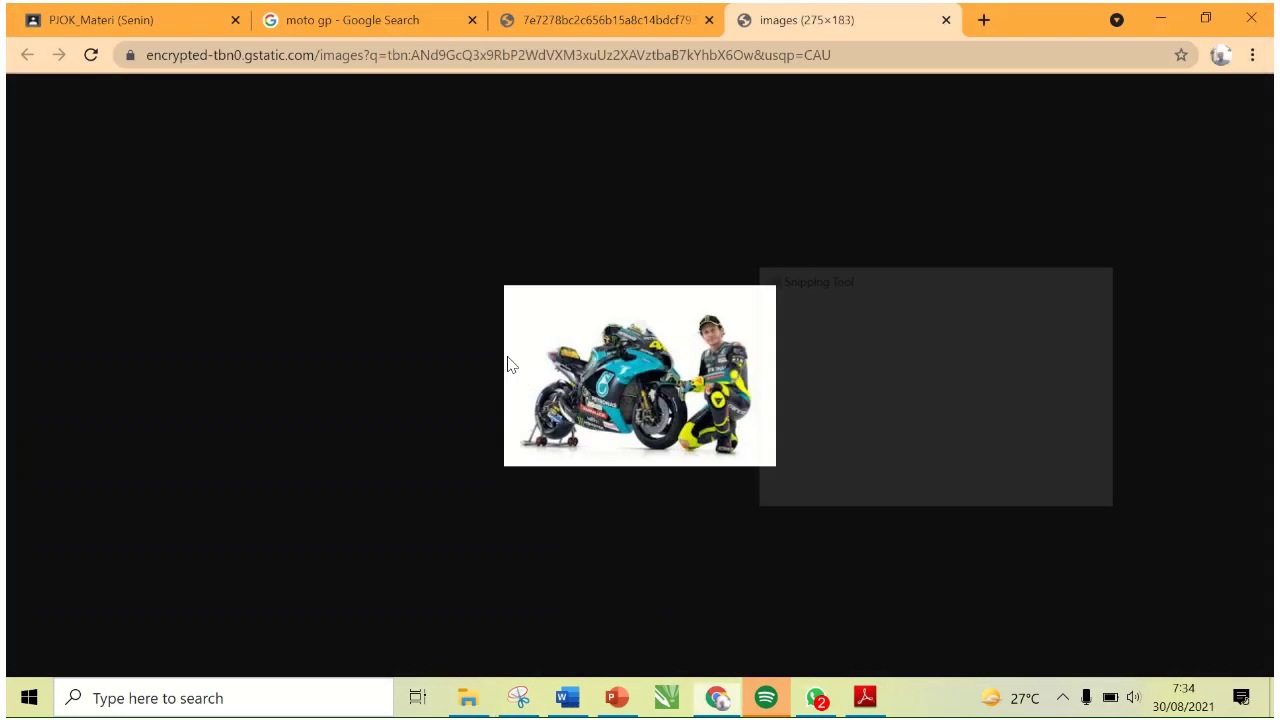
left_click_drag(509, 290, 766, 462)
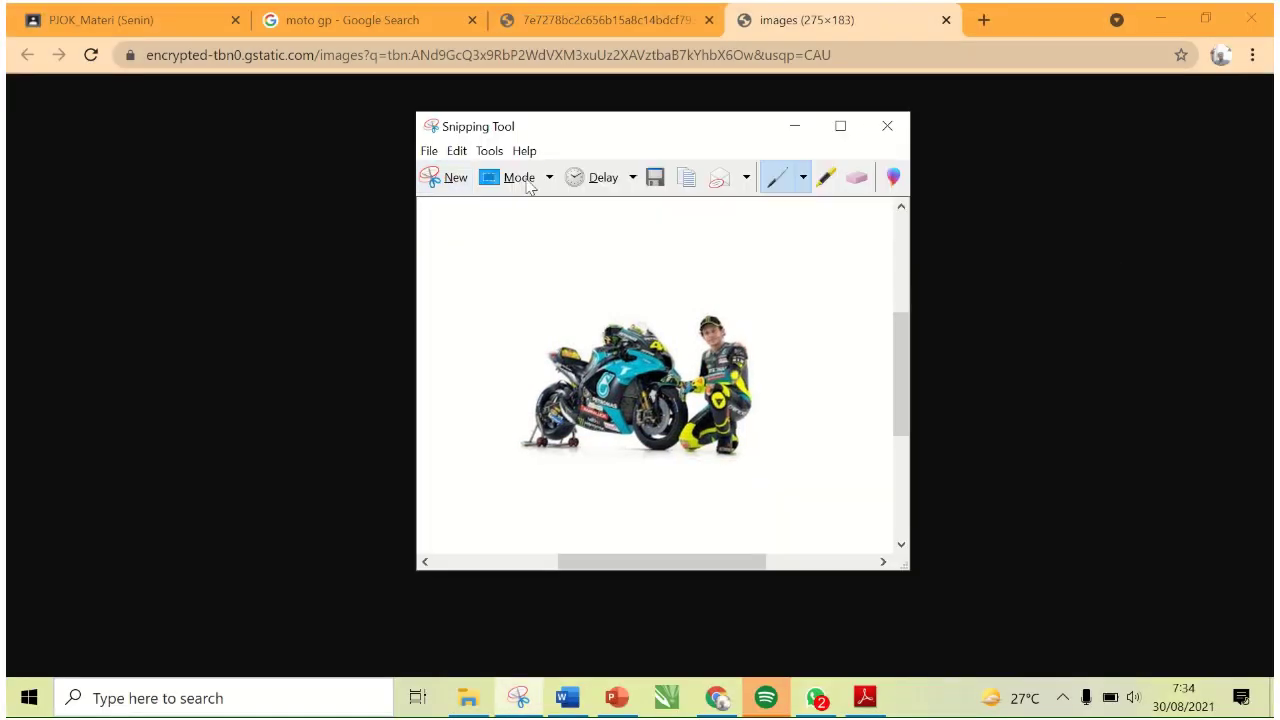
- Save the motorcycle snip in the Documents folder as a PNG file named "3. Moto GP"
left_click(655, 177)
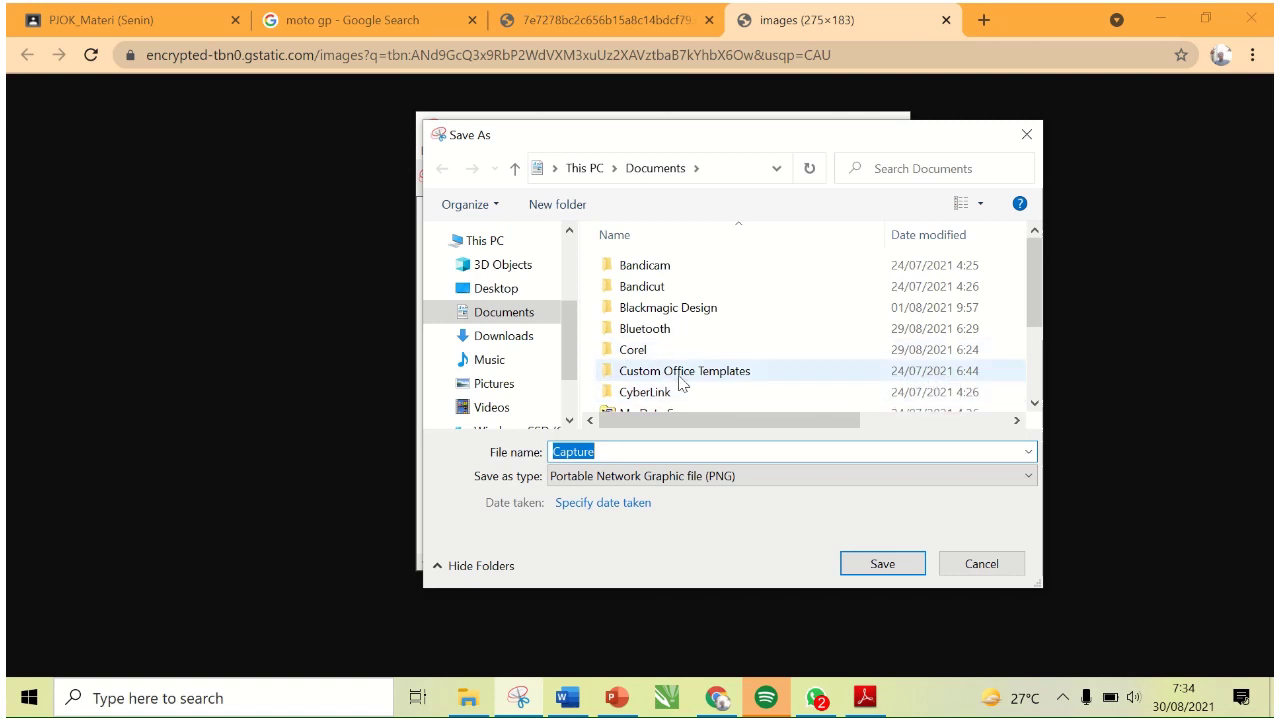
type("3. Moto GP")
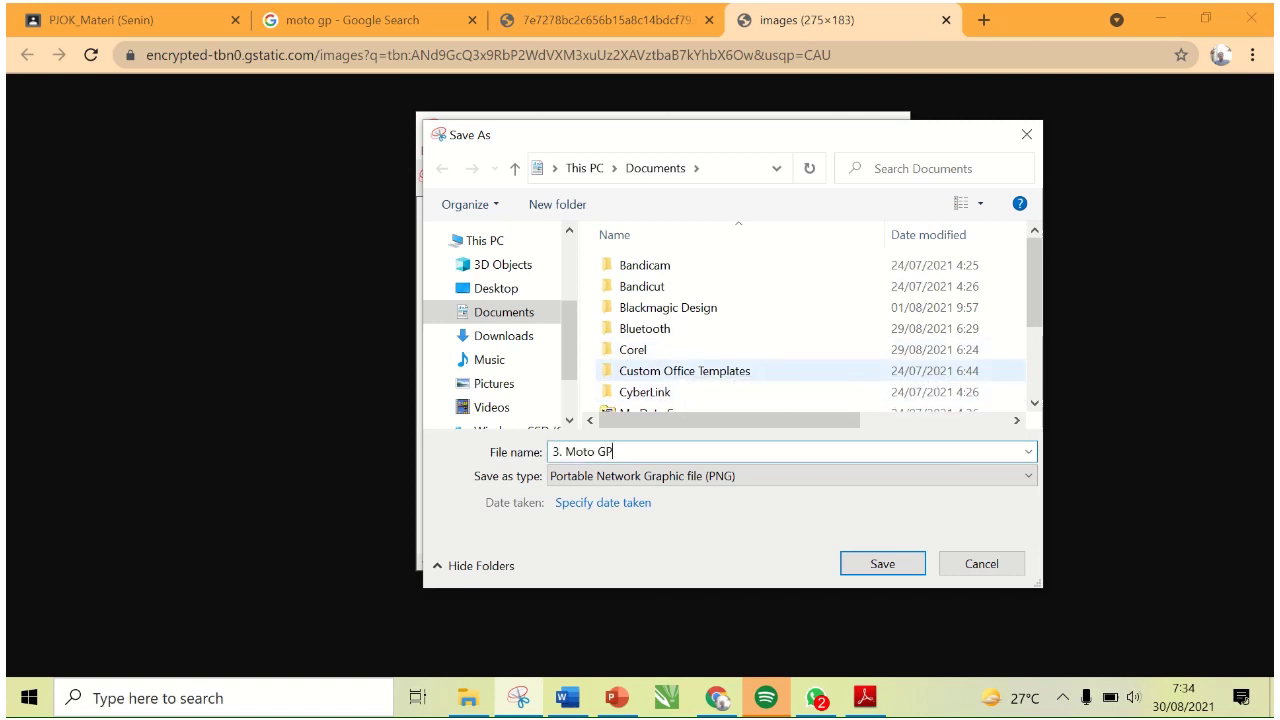
left_click(887, 564)
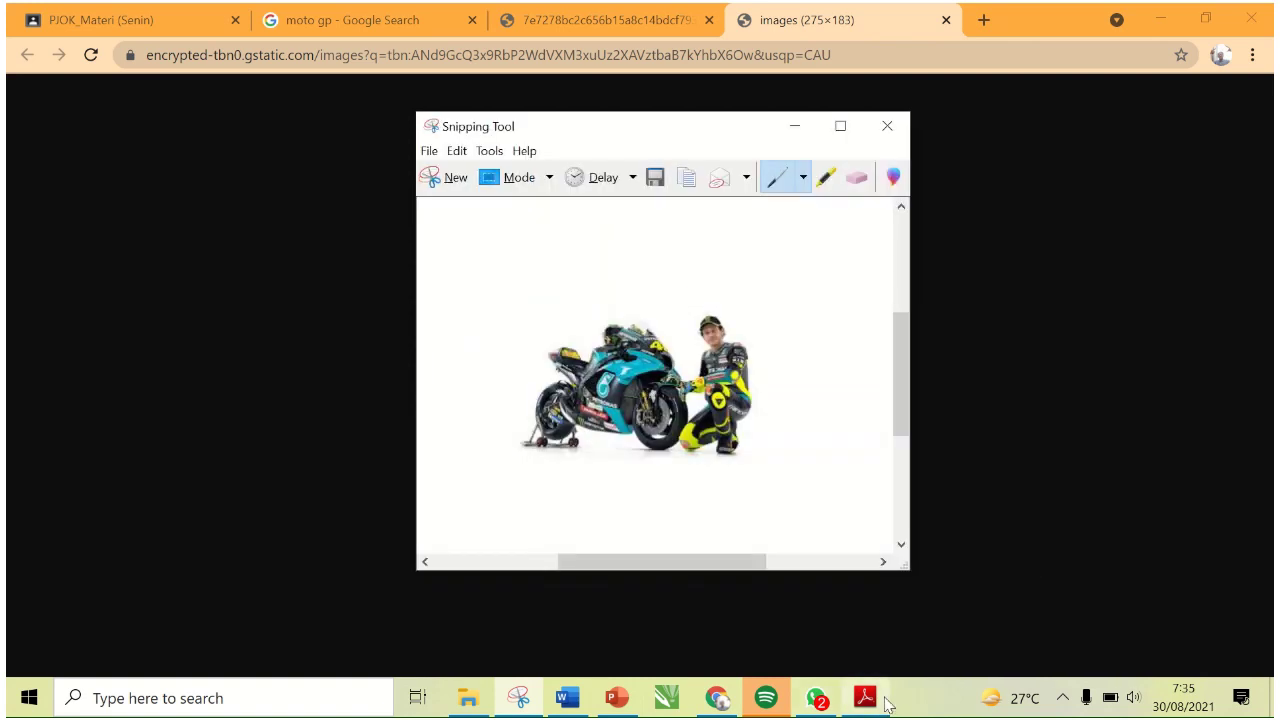
- Check the row 4 picture in the Matematika BS Kelas 5 PDF, then return to Chrome and search Google Images for "kura-kura"
left_click(884, 700)
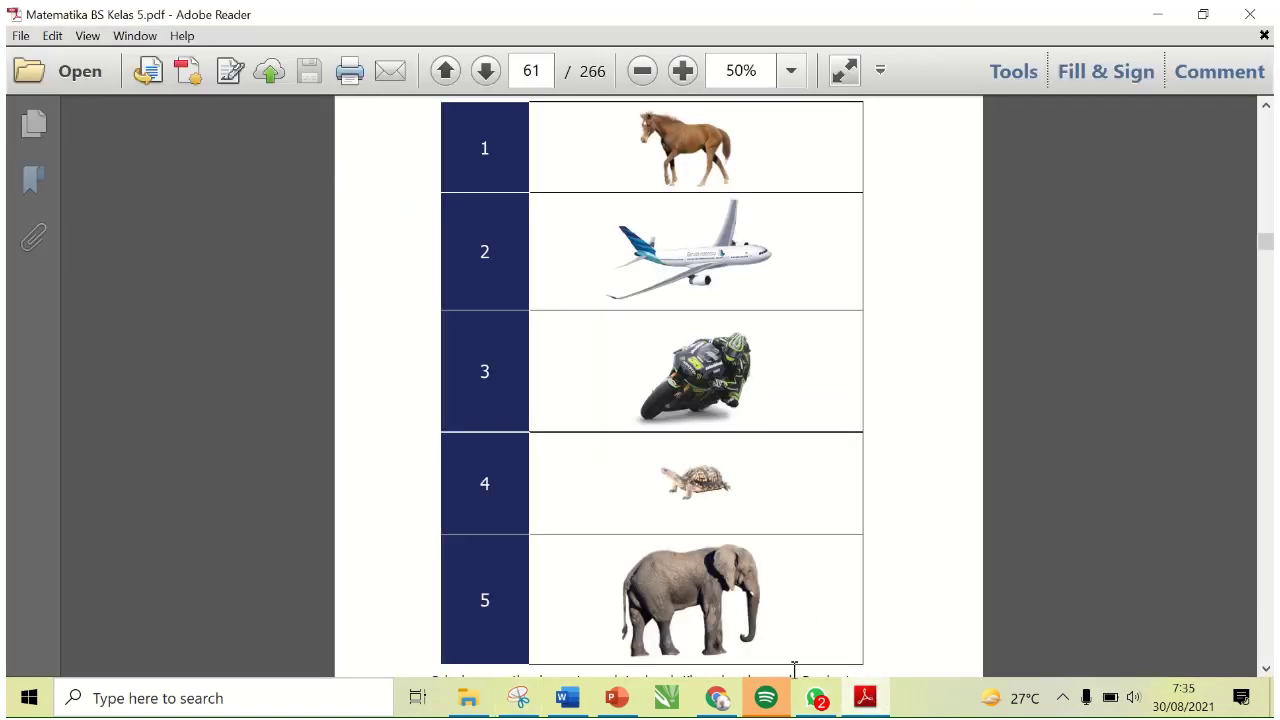
left_click(718, 698)
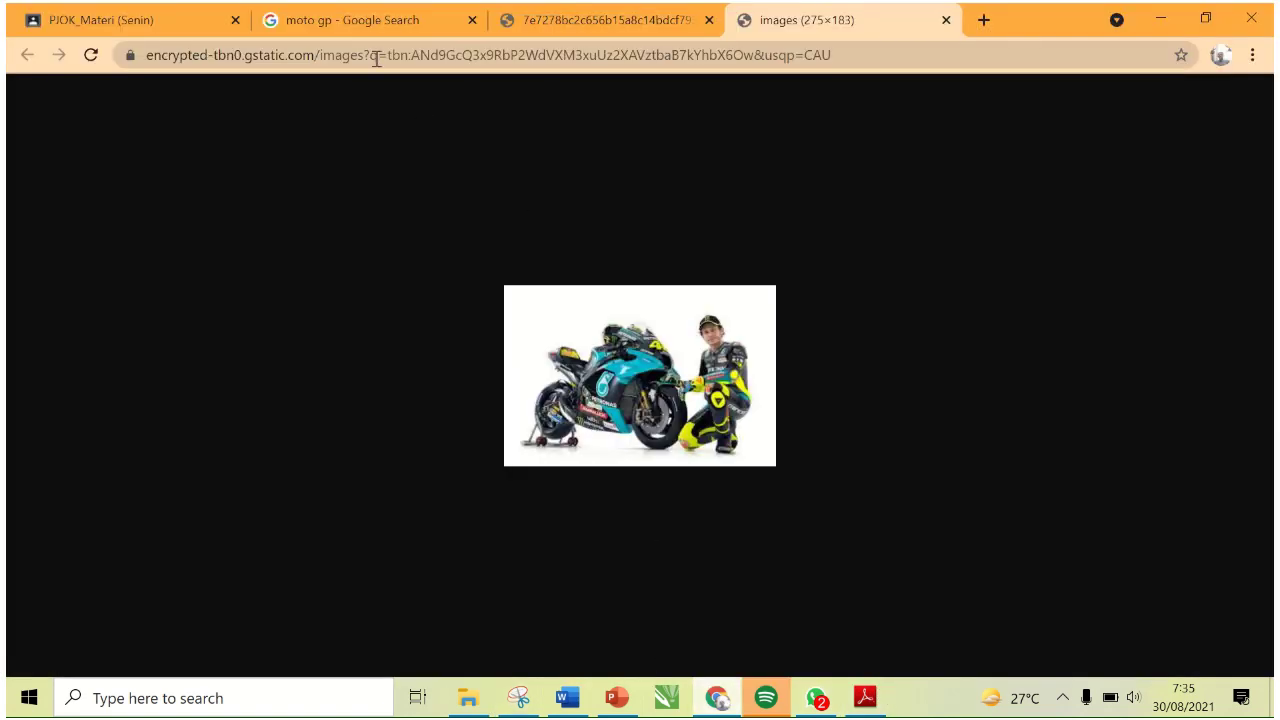
left_click(366, 22)
left_click_drag(306, 111, 120, 108)
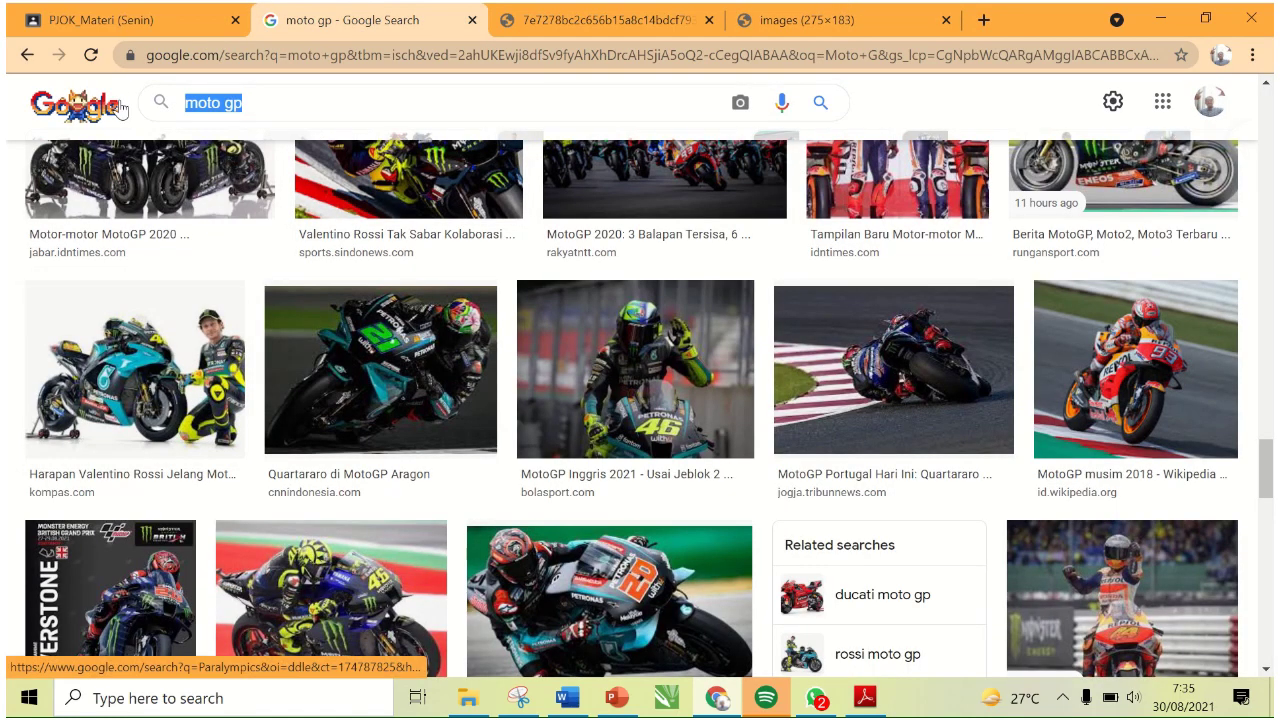
type("kura-ku")
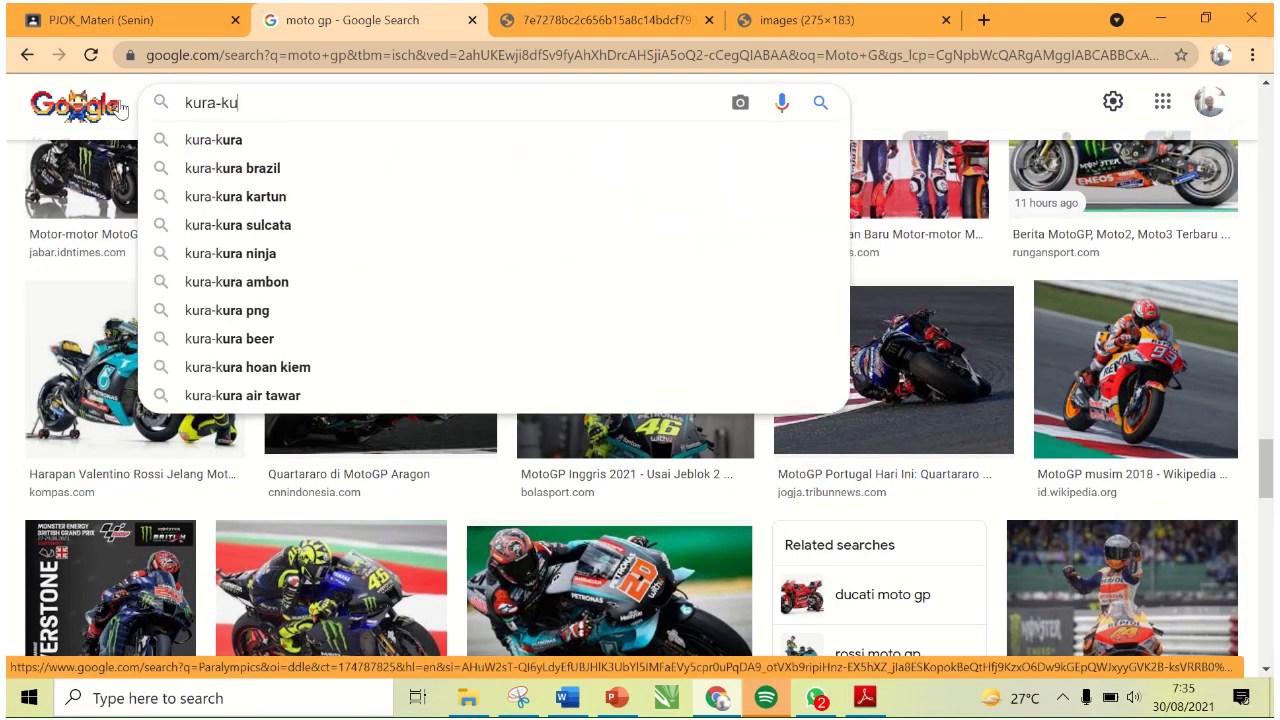
type("ra")
key("Return")
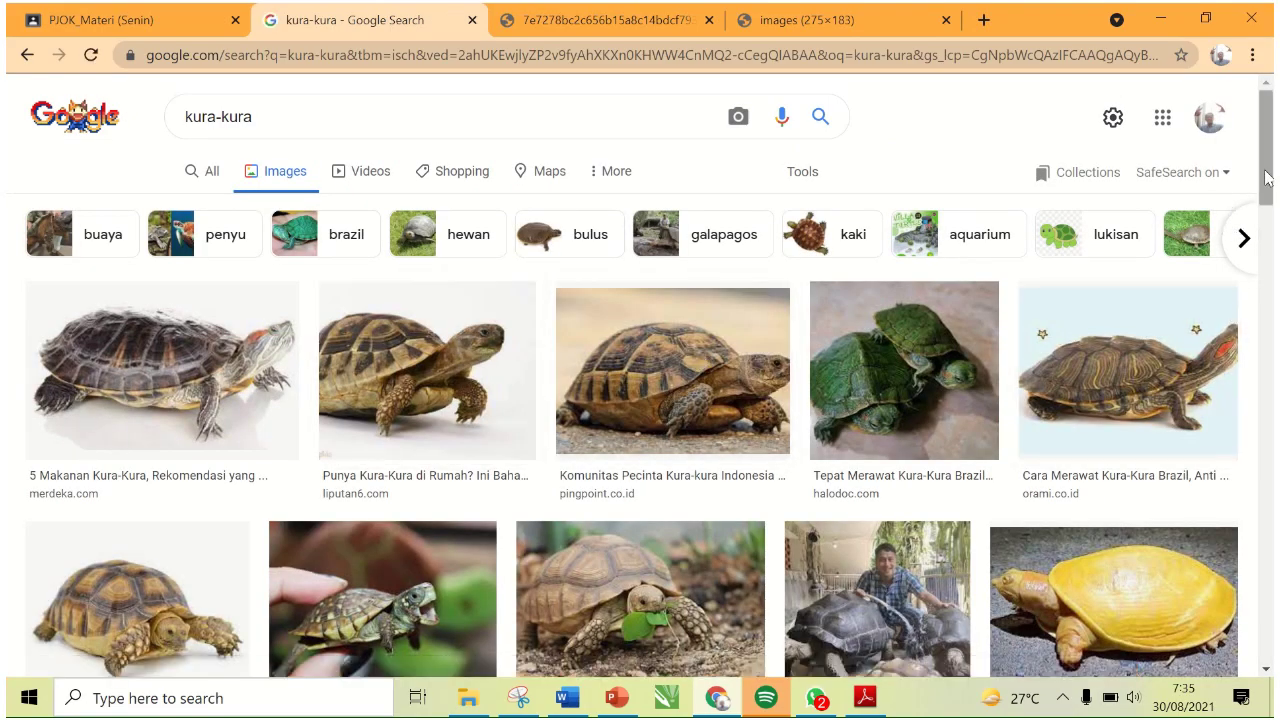
- Find the kompas.com picture of a brown tortoise on a white background and open the image in a new tab
left_click_drag(1265, 175, 1270, 255)
scroll(1265, 255, "up", 2)
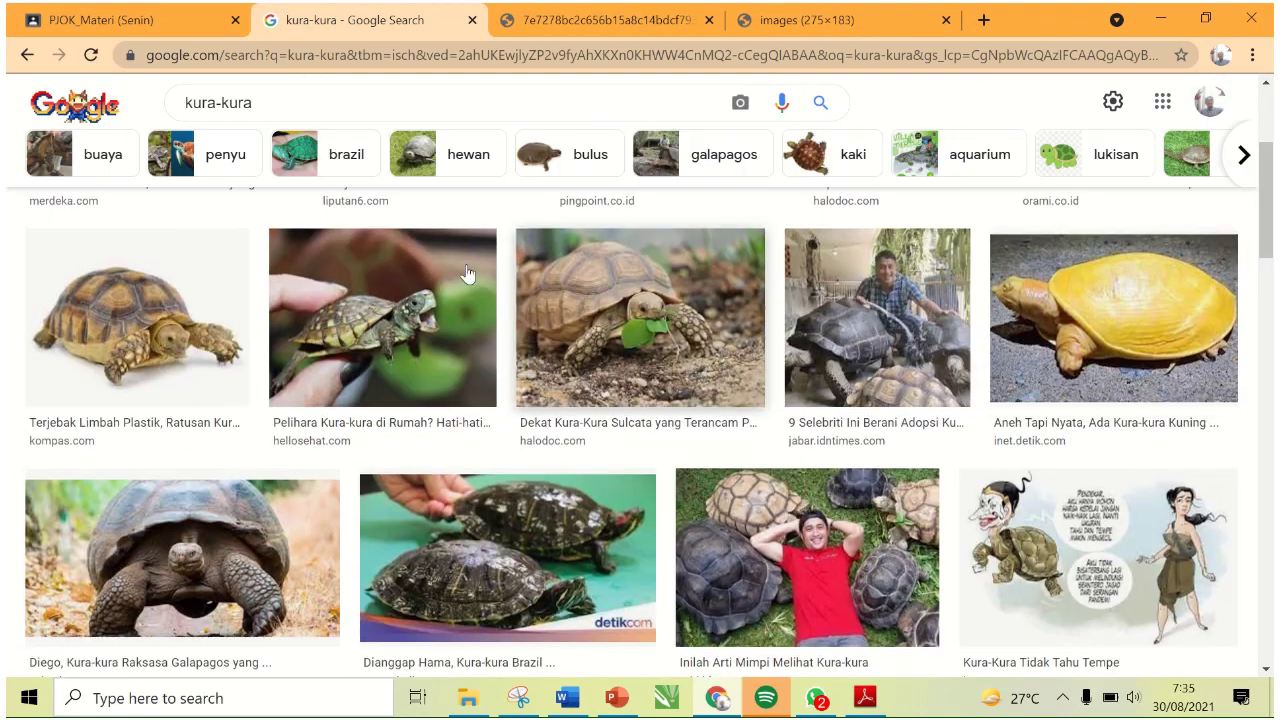
right_click(121, 298)
left_click(250, 486)
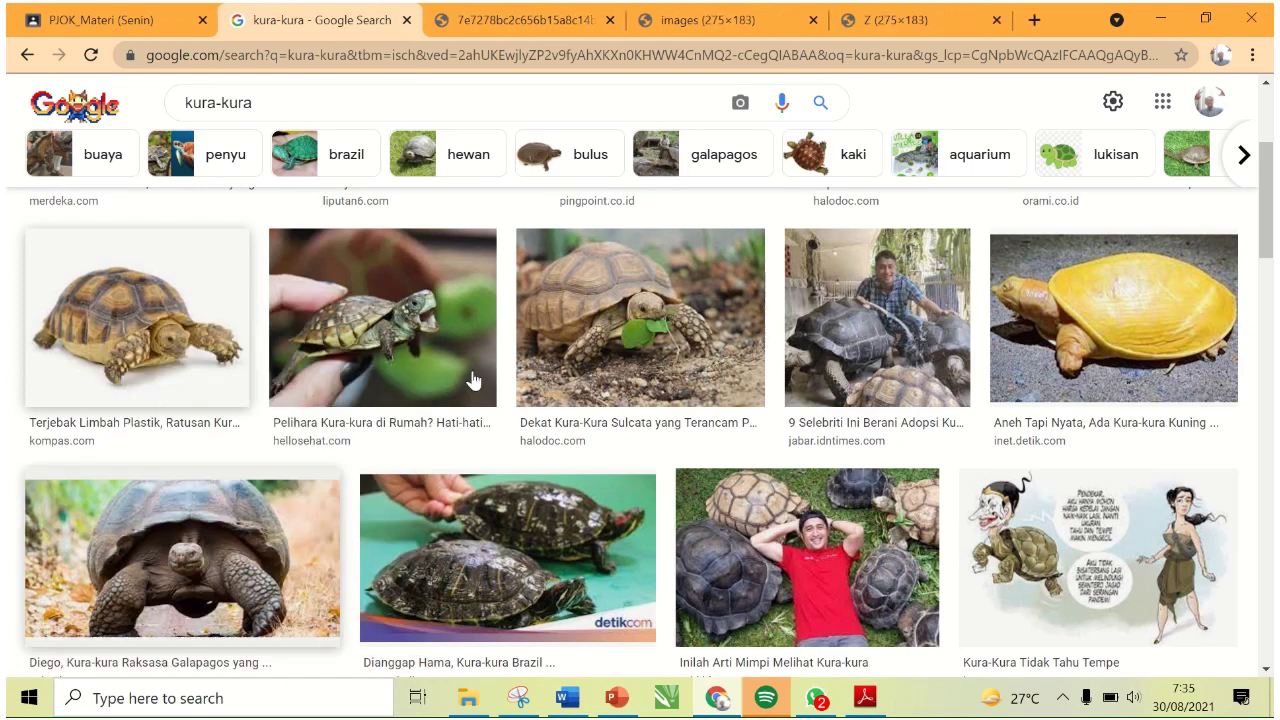
- Open the tab with the enlarged tortoise picture, then switch to Snipping Tool and capture a new snip of it
left_click(865, 21)
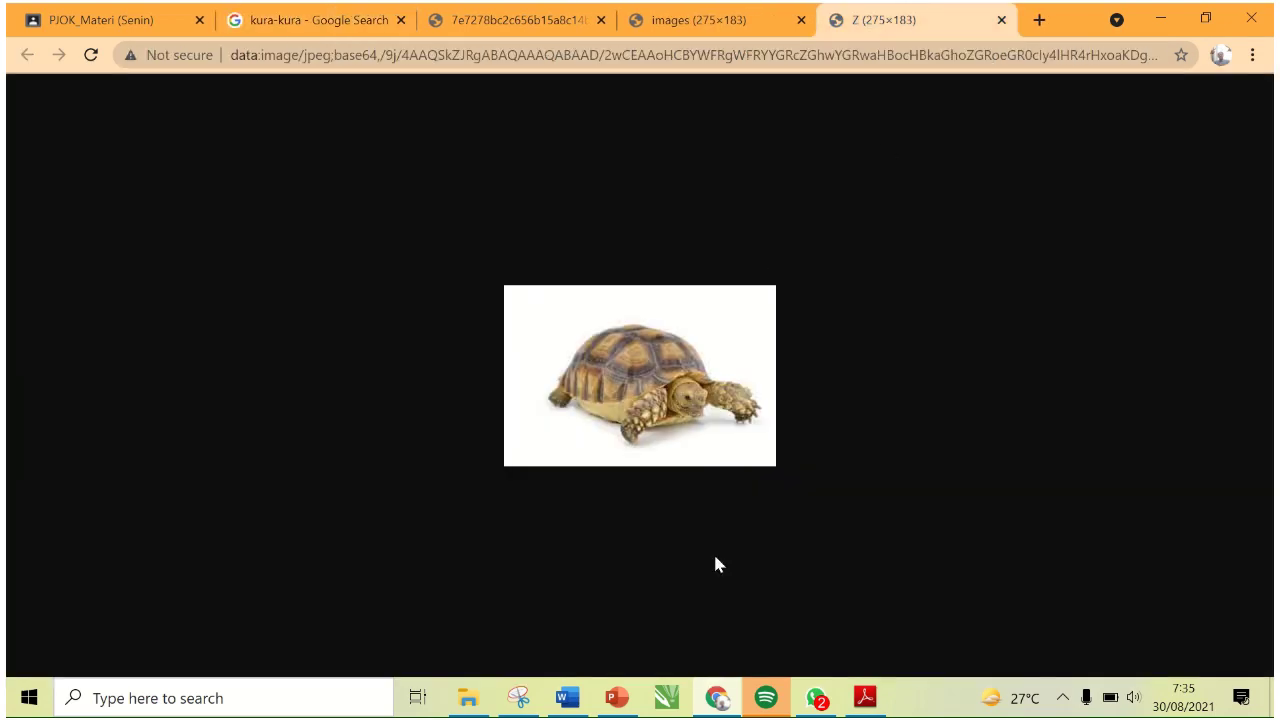
left_click(518, 697)
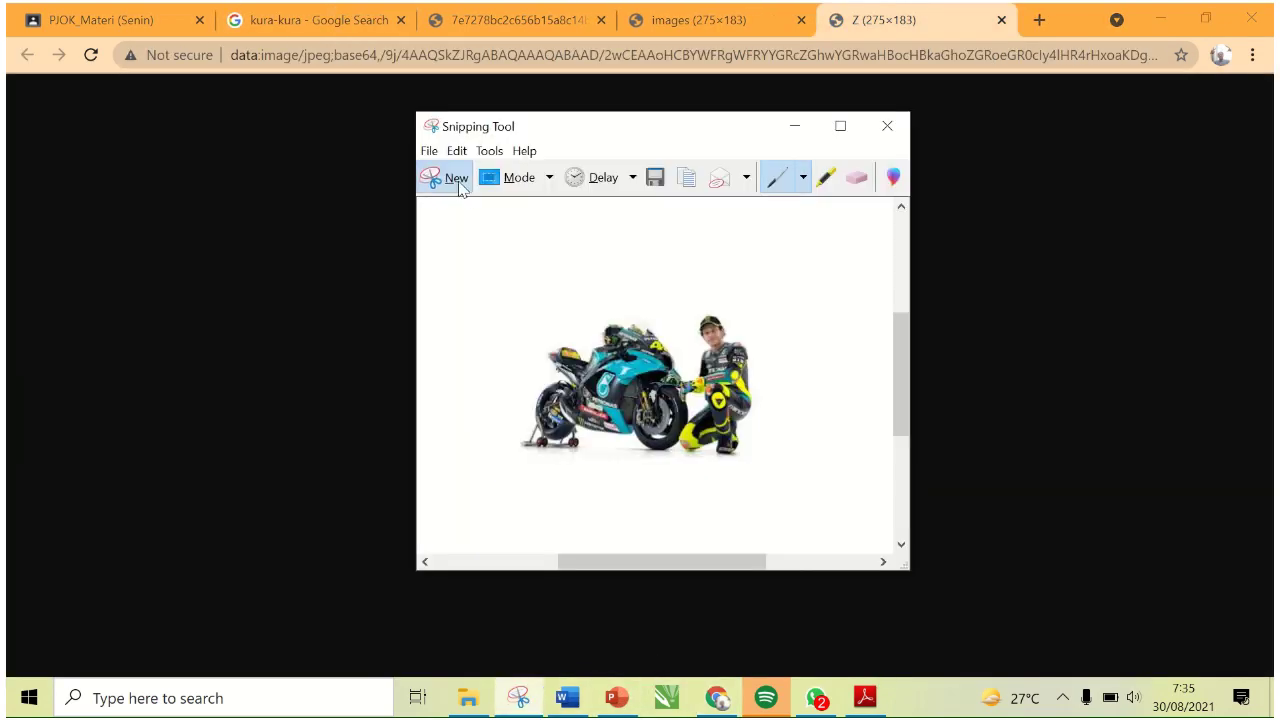
left_click(457, 178)
left_click_drag(510, 291, 776, 460)
- Save the tortoise snip in the Documents folder as a PNG file named "4. Kura-kura"
left_click(655, 180)
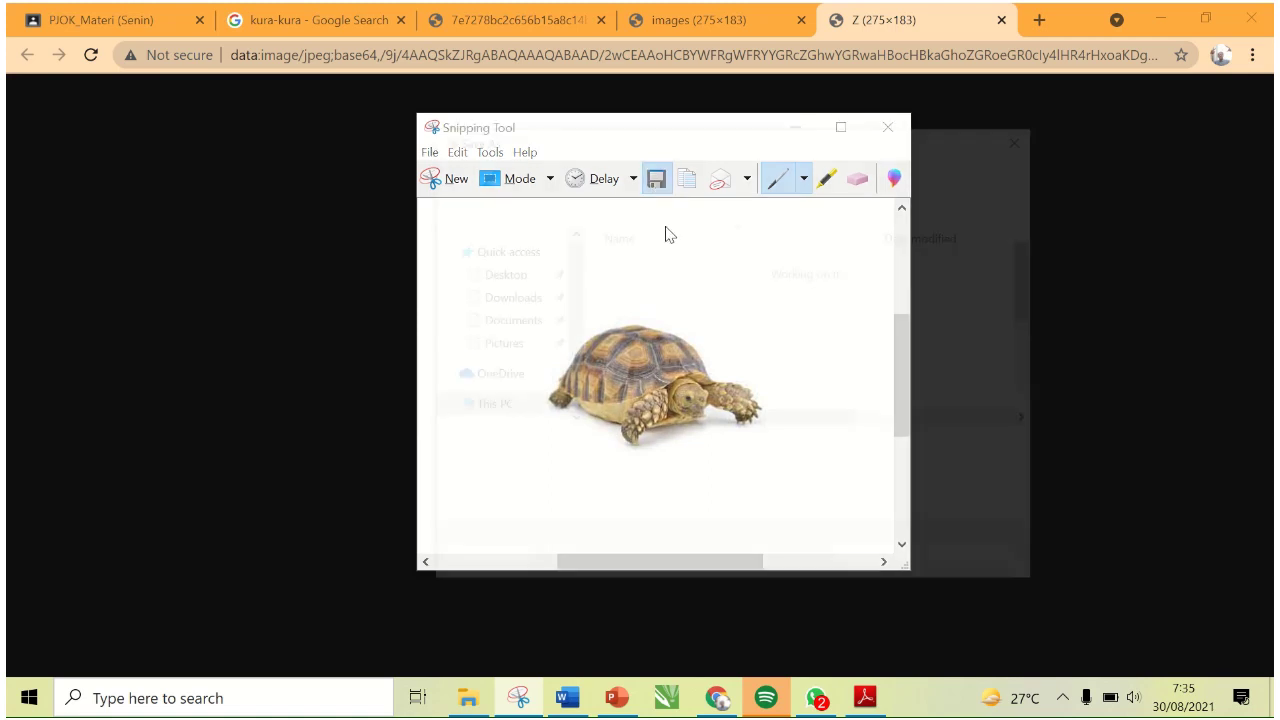
type("4. Kura-kura")
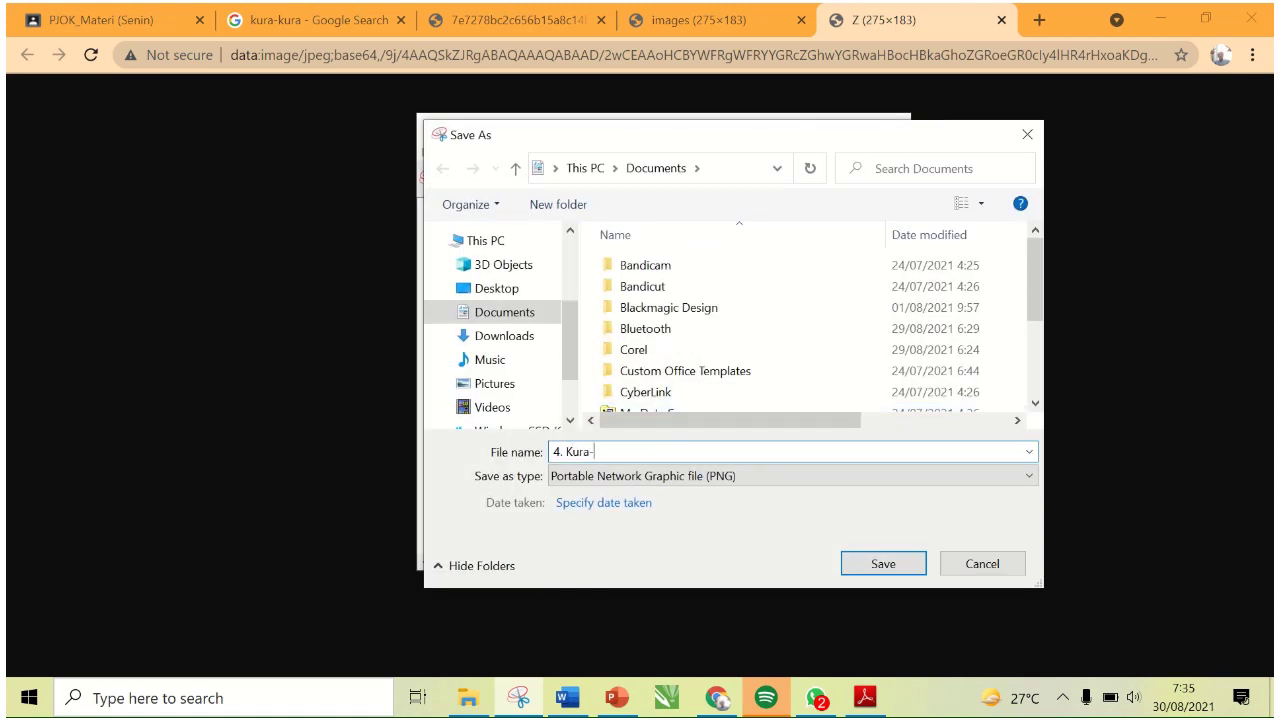
left_click(886, 565)
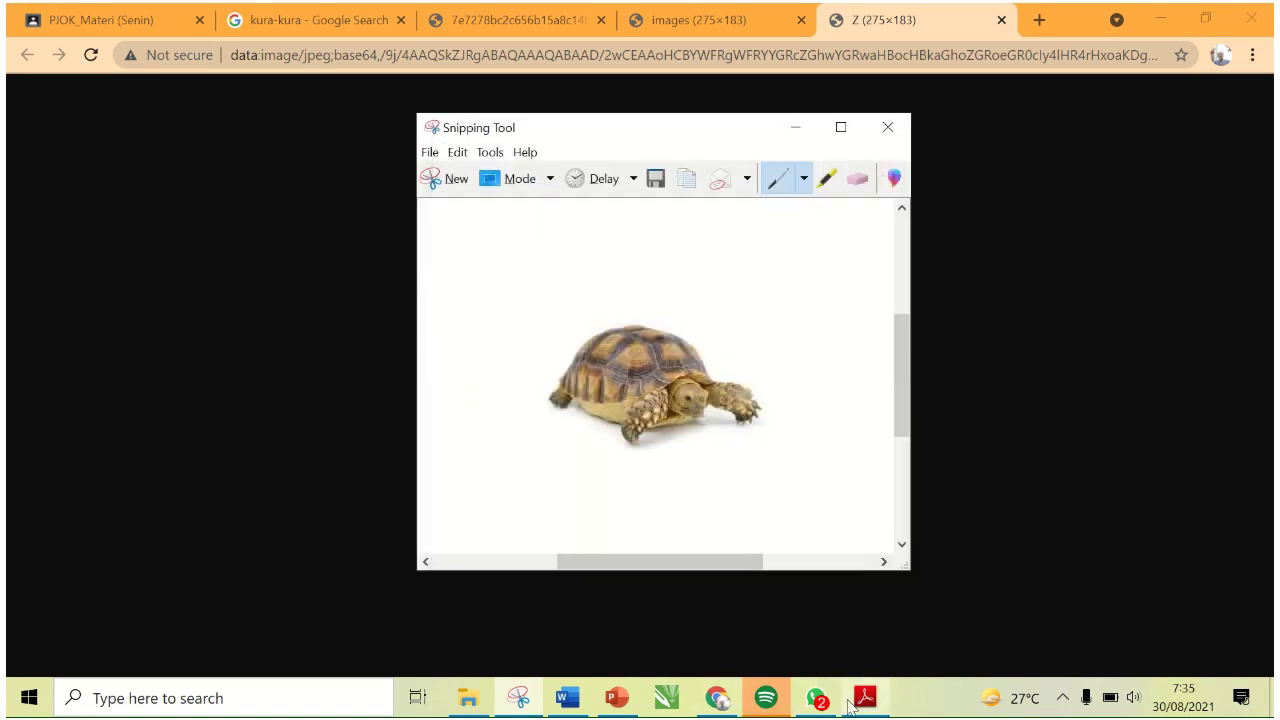
- Check the row 5 picture in the Matematika BS Kelas 5 PDF, then return to Chrome and close the leftover image tabs
left_click(862, 698)
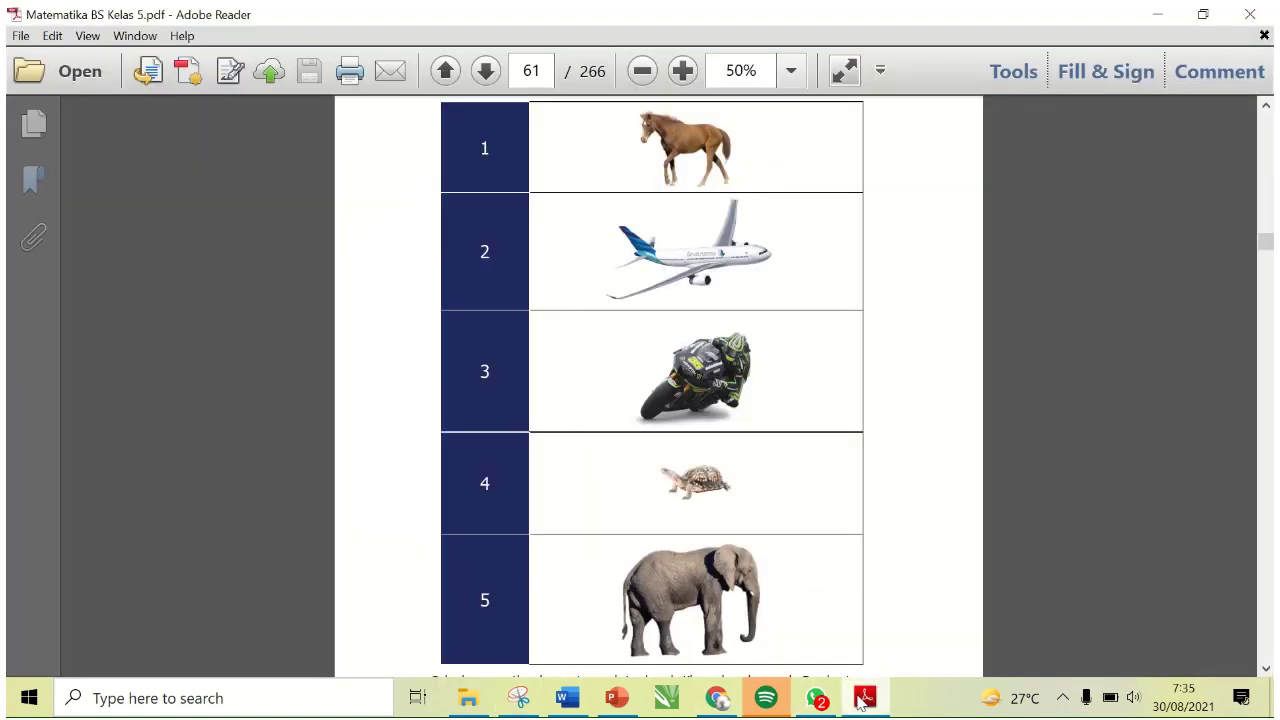
left_click(717, 698)
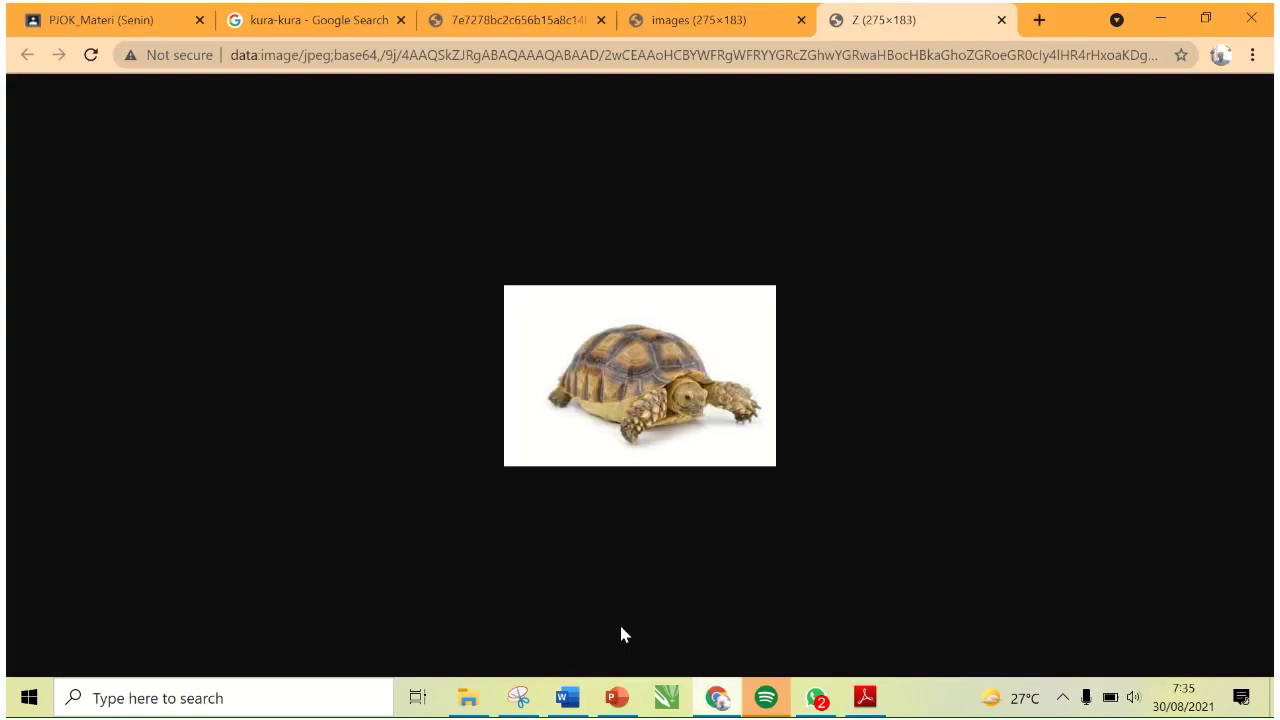
left_click(1002, 20)
left_click(946, 20)
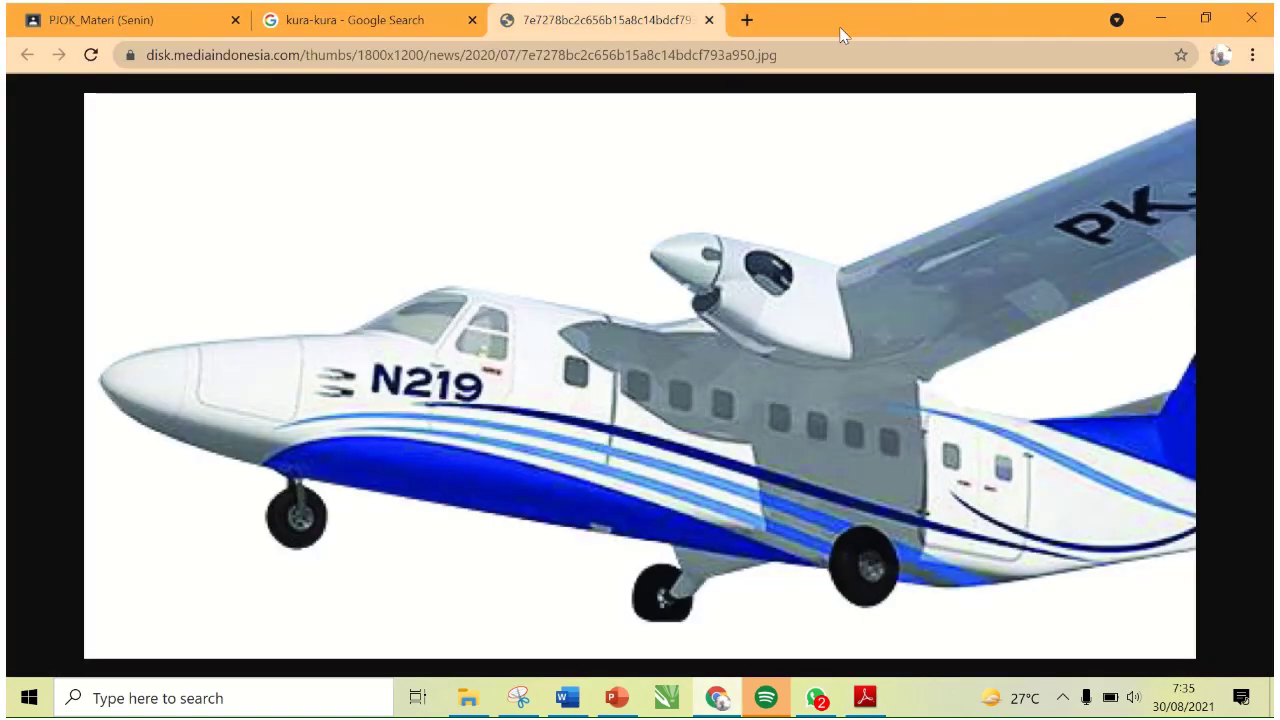
left_click(709, 20)
- Search Google Images for "gajah" and look through the results for a suitable elephant picture
left_click_drag(286, 106, 125, 97)
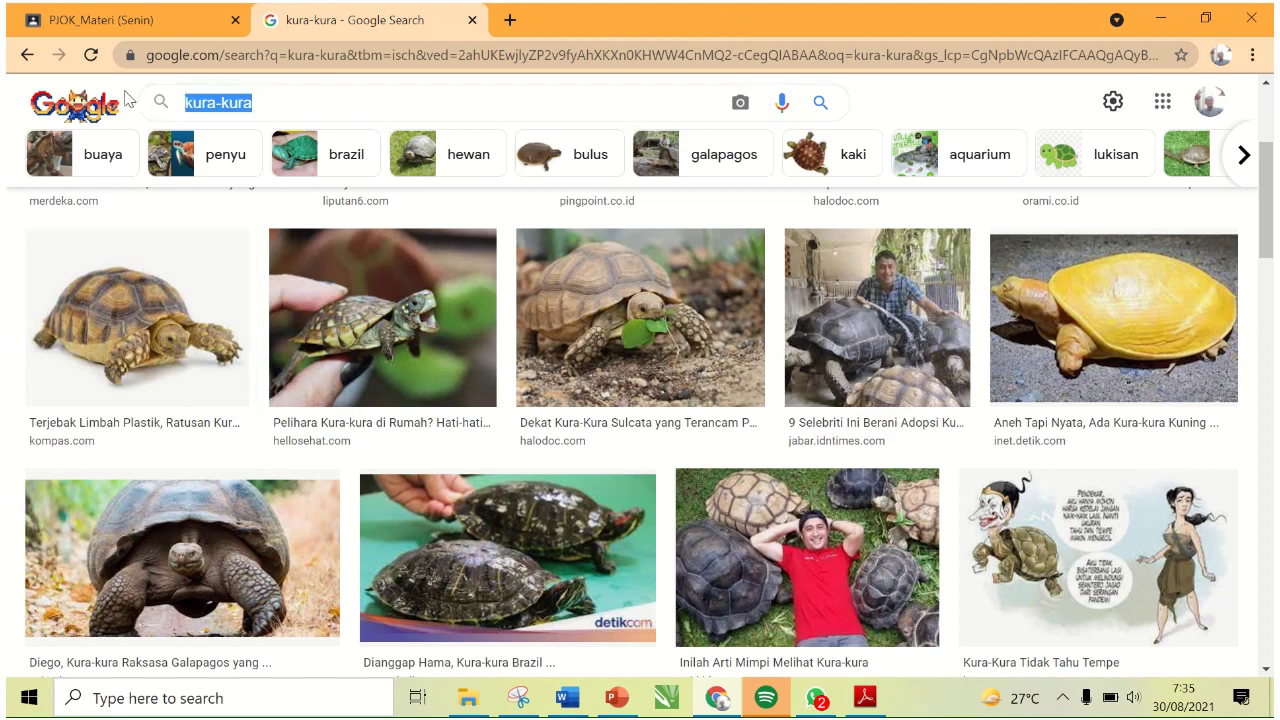
type("gajah")
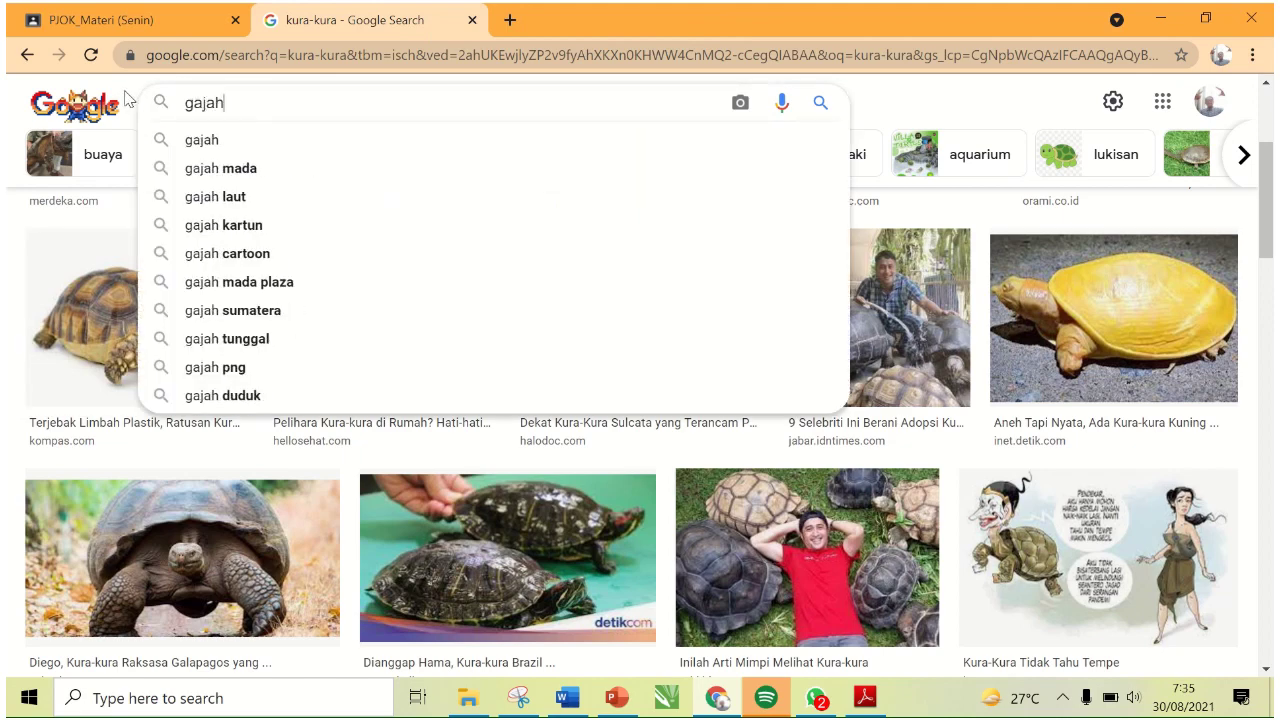
key("Return")
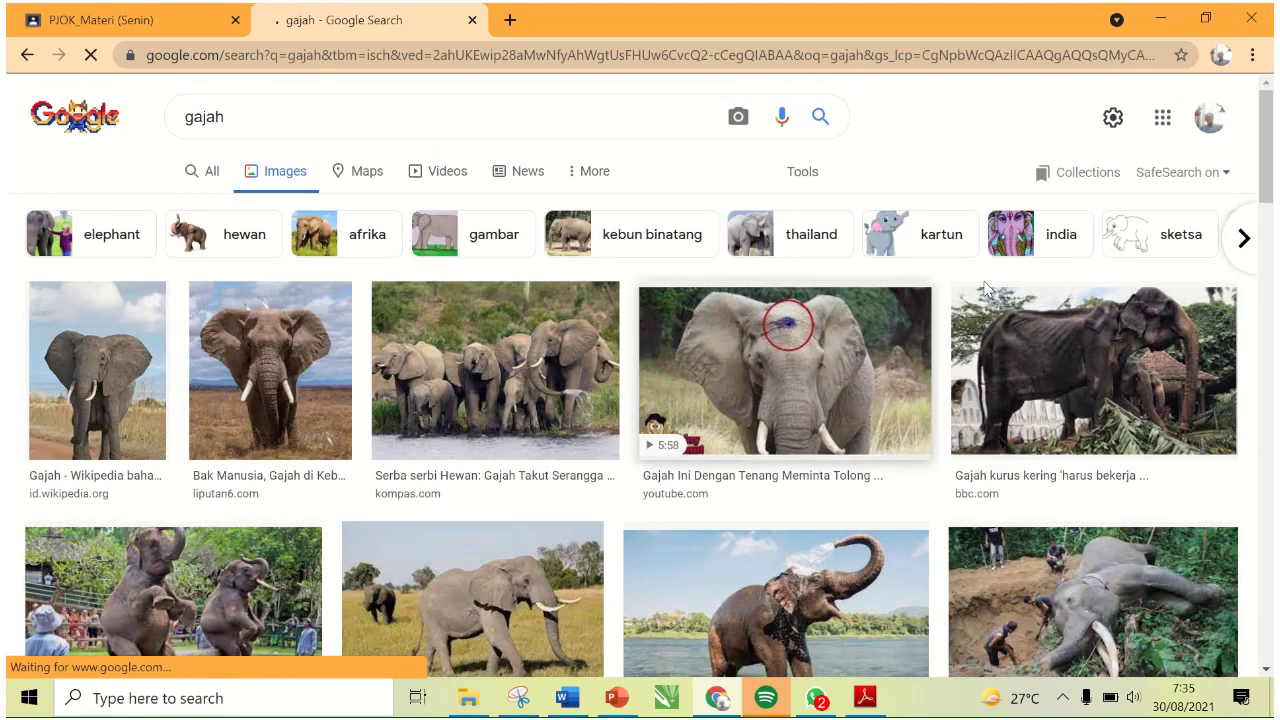
left_click_drag(1266, 192, 1266, 372)
scroll(632, 400, "down", 3)
scroll(1268, 522, "down", 20)
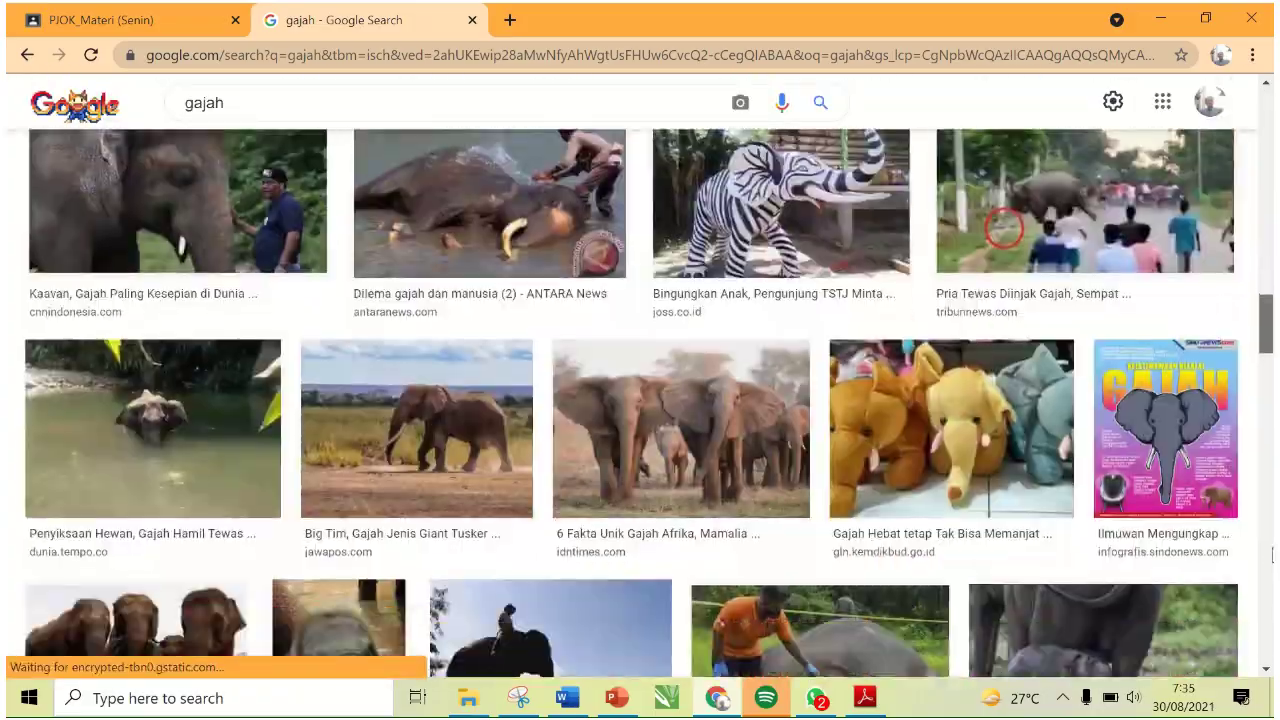
scroll(640, 400, "down", 6)
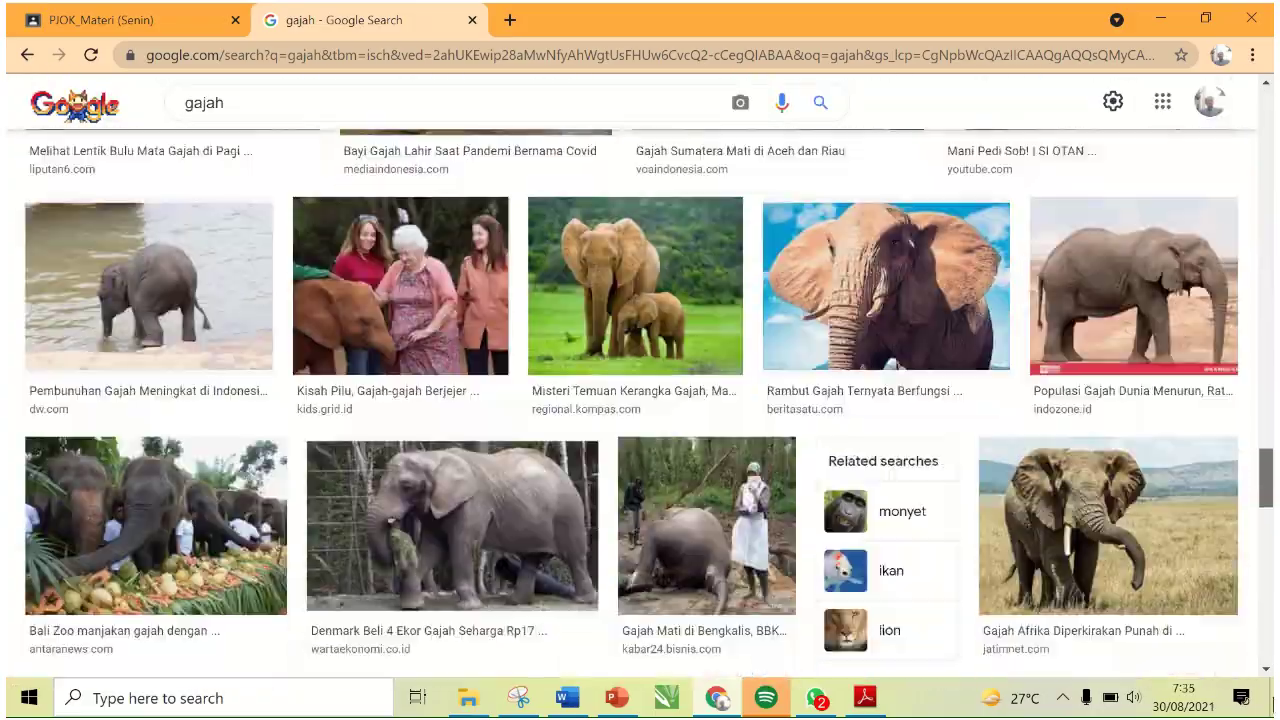
scroll(1248, 555, "up", 15)
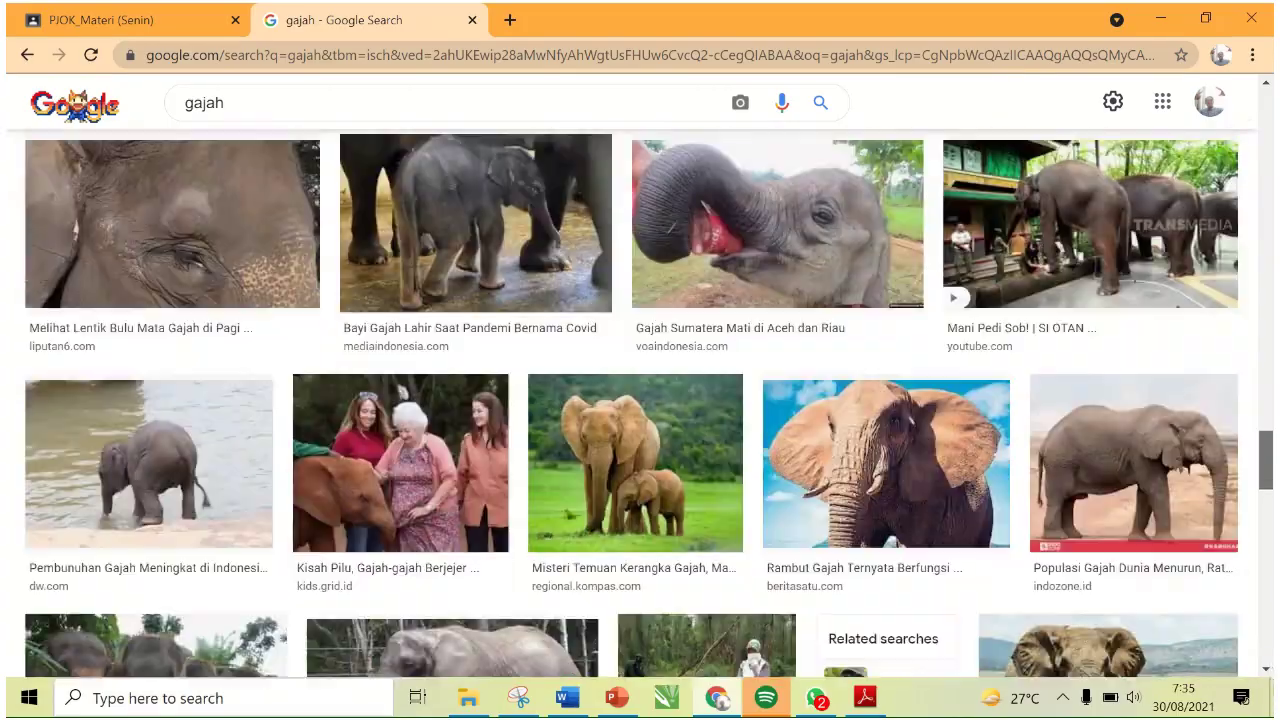
scroll(1248, 555, "up", 15)
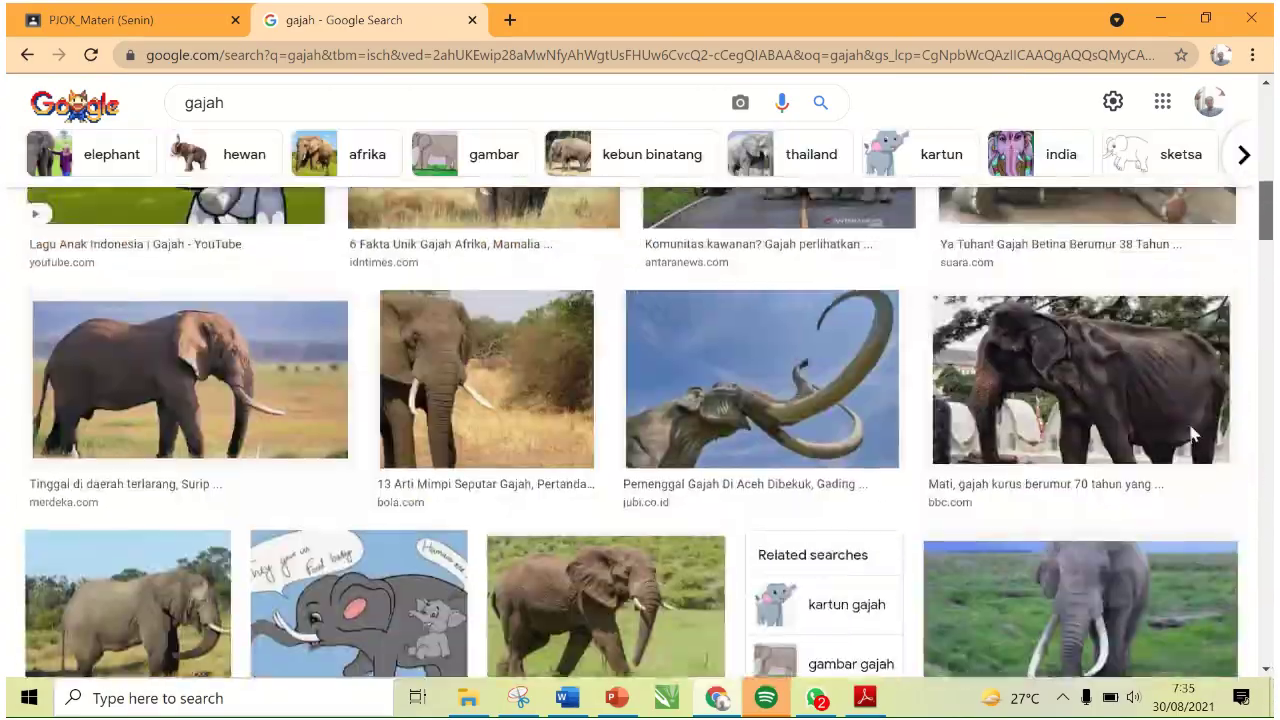
scroll(1173, 368, "up", 5)
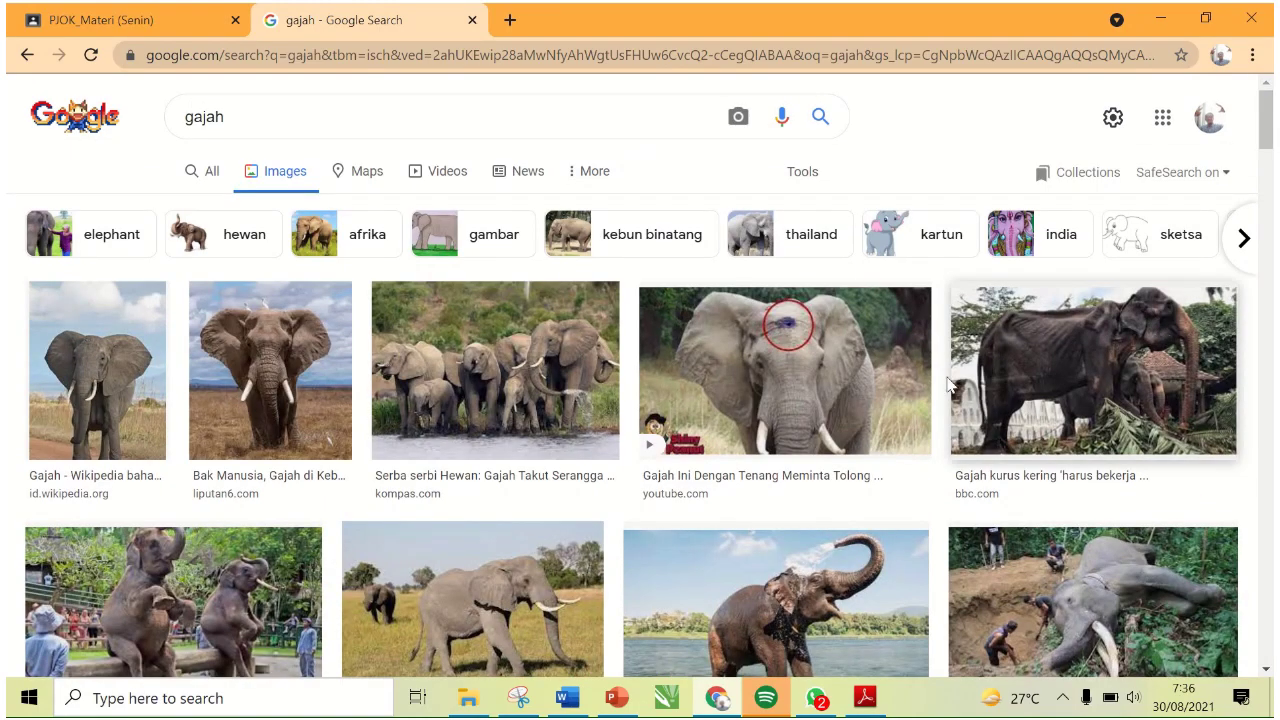
- Find the Wikimedia Commons side view of an elephant among the related images and open the image in a new tab
left_click(265, 328)
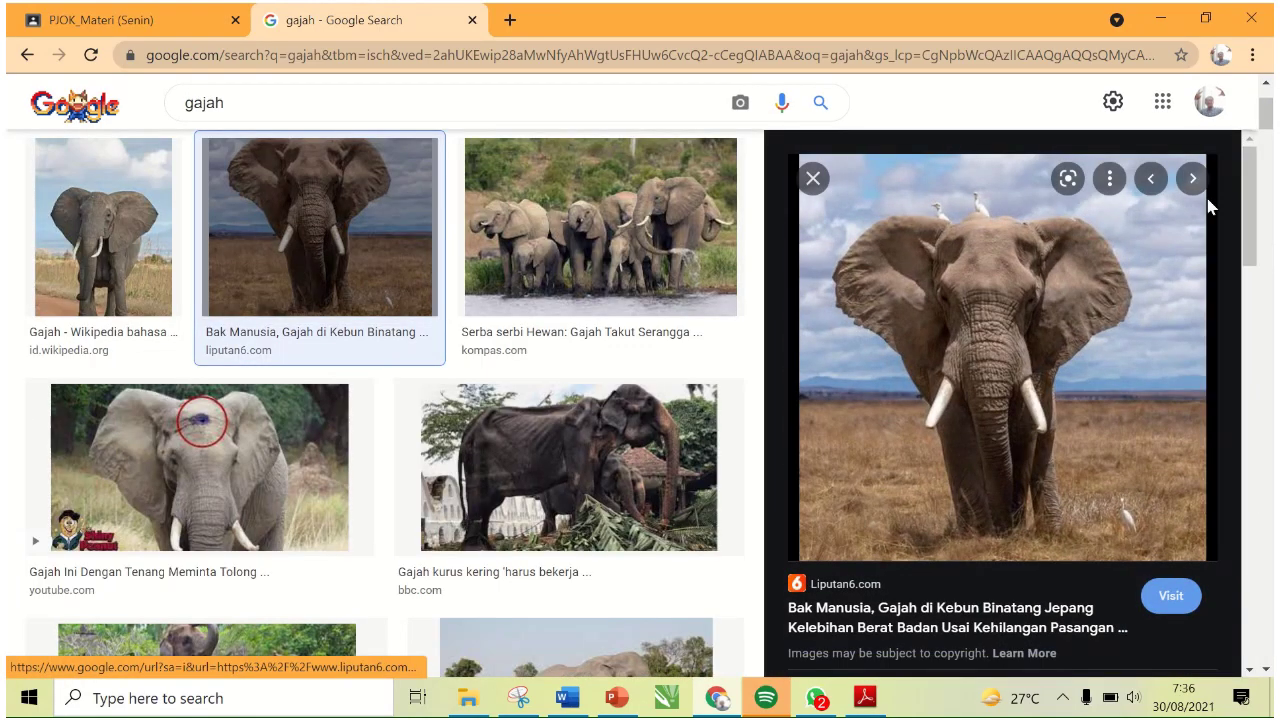
scroll(1250, 212, "down", 15)
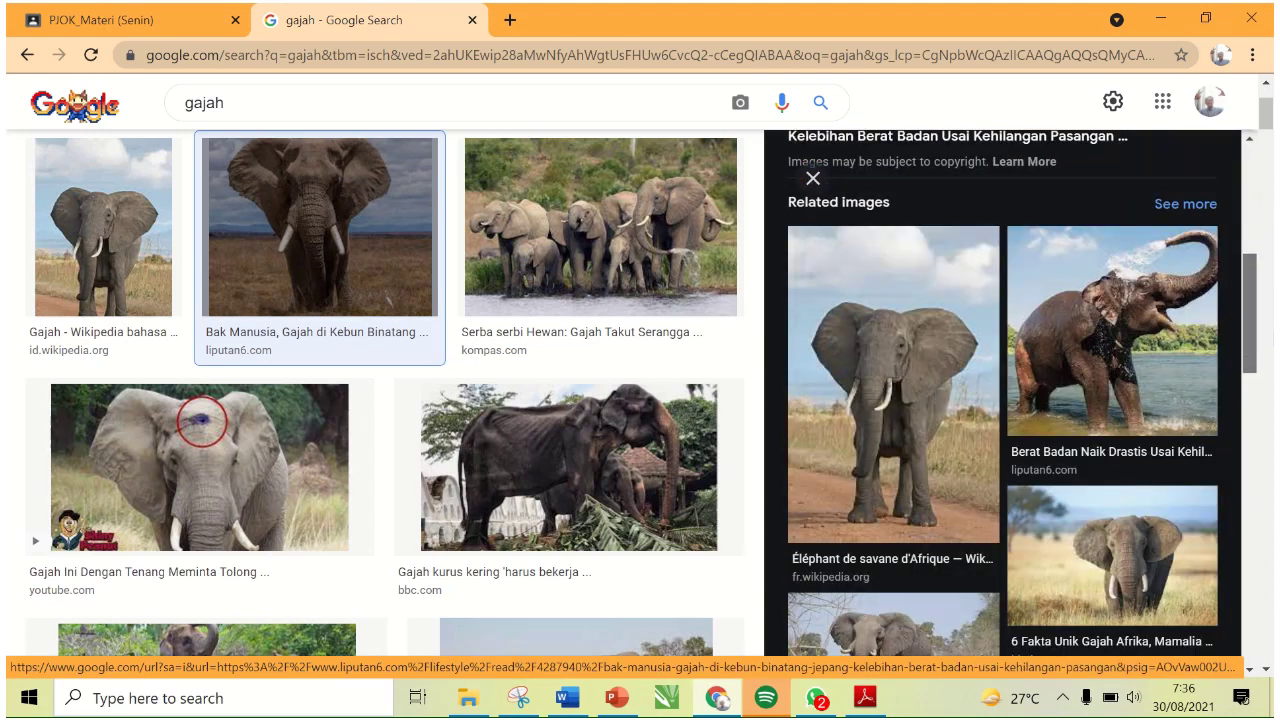
scroll(1110, 400, "down", 3)
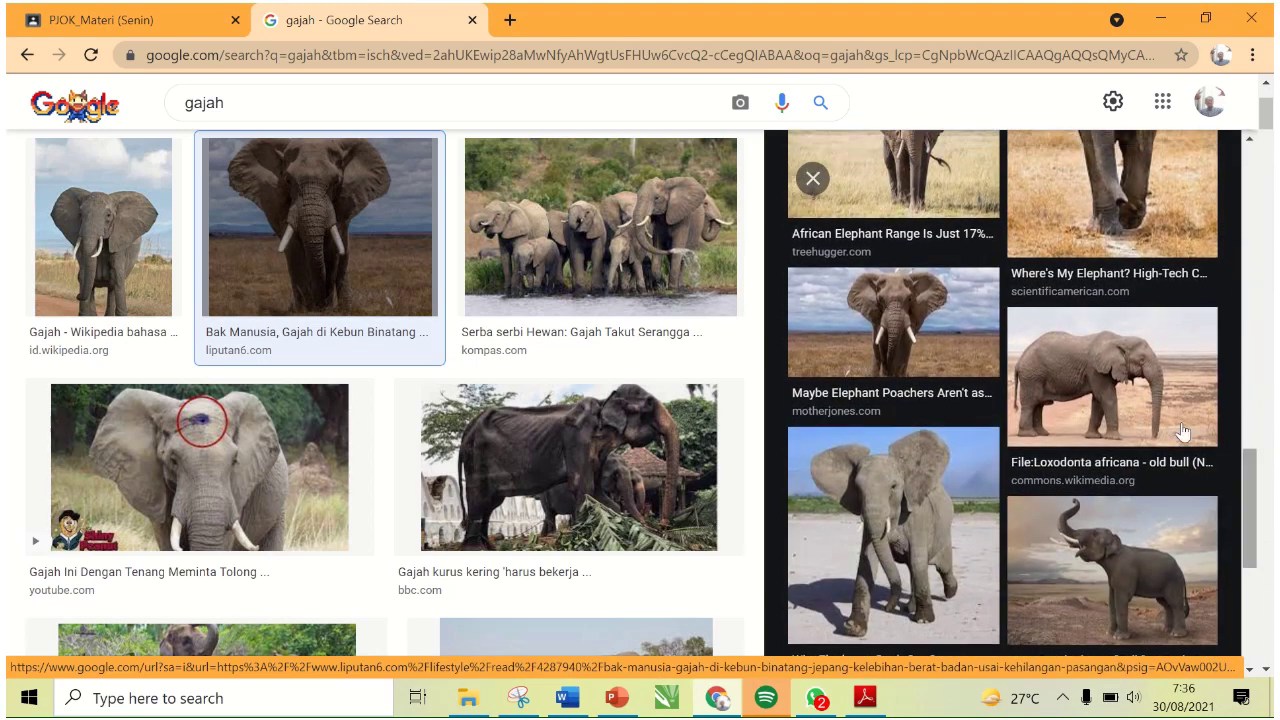
left_click(1134, 369)
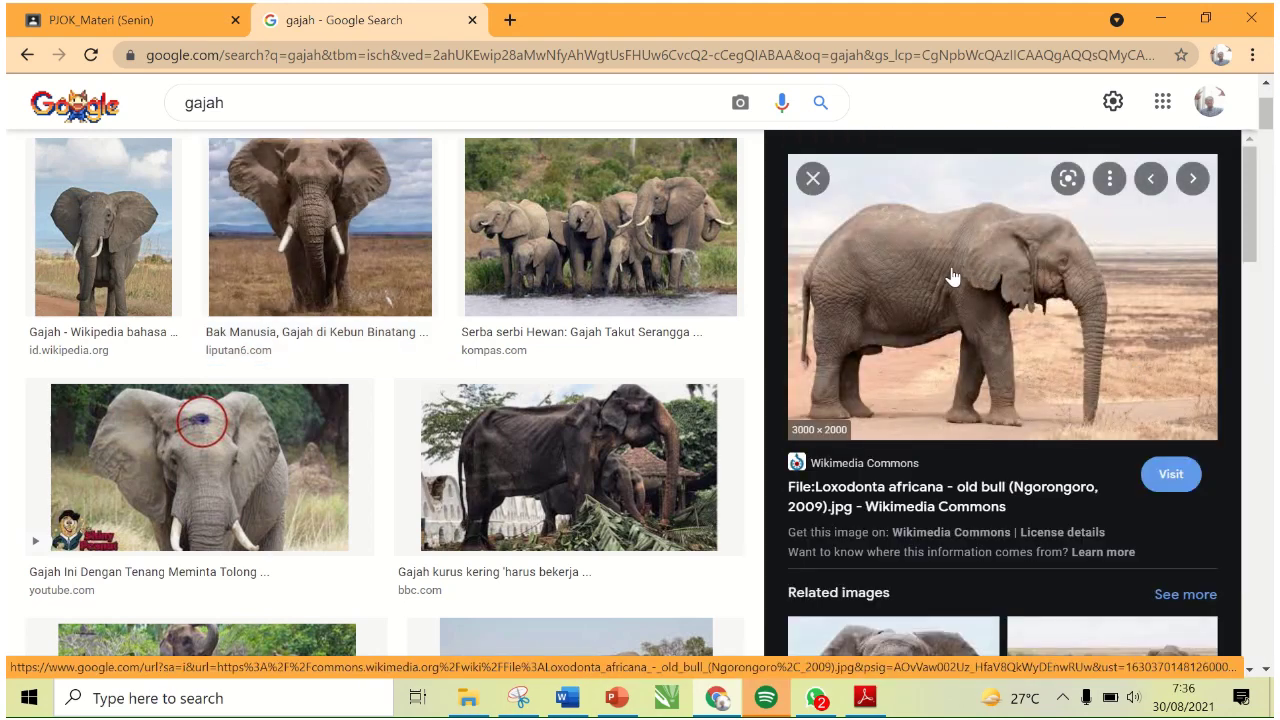
right_click(951, 275)
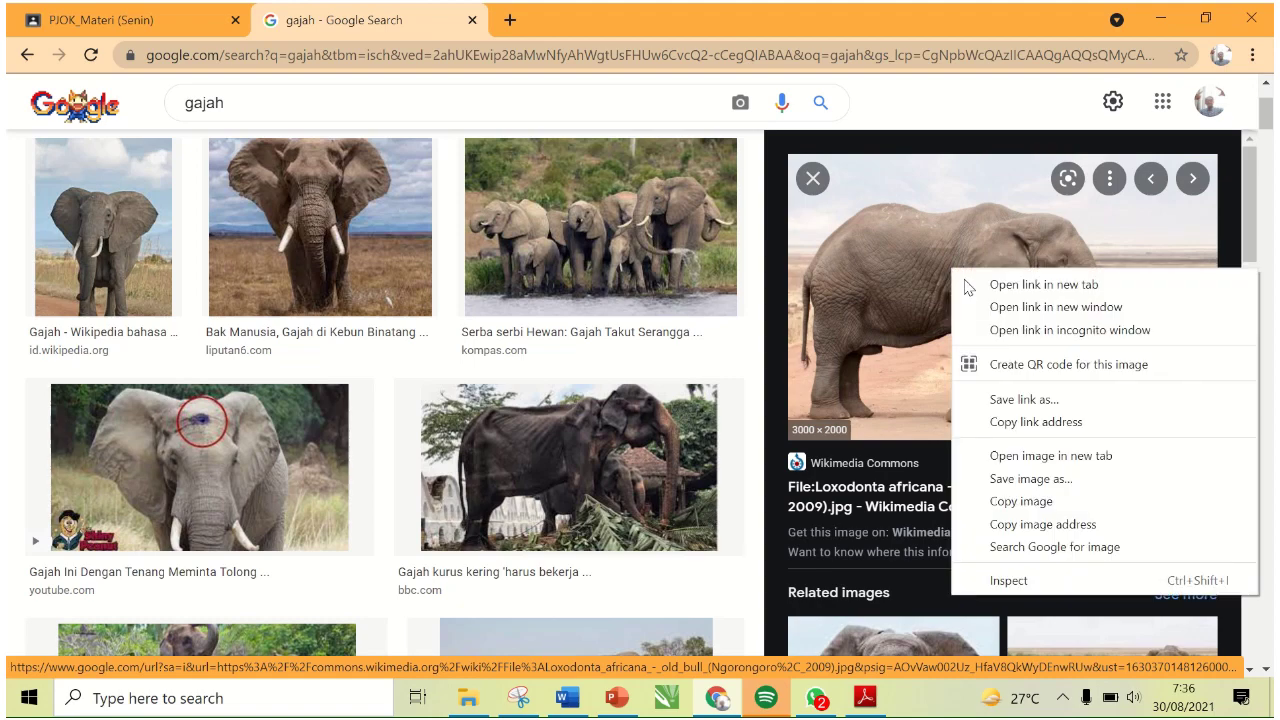
left_click(1084, 458)
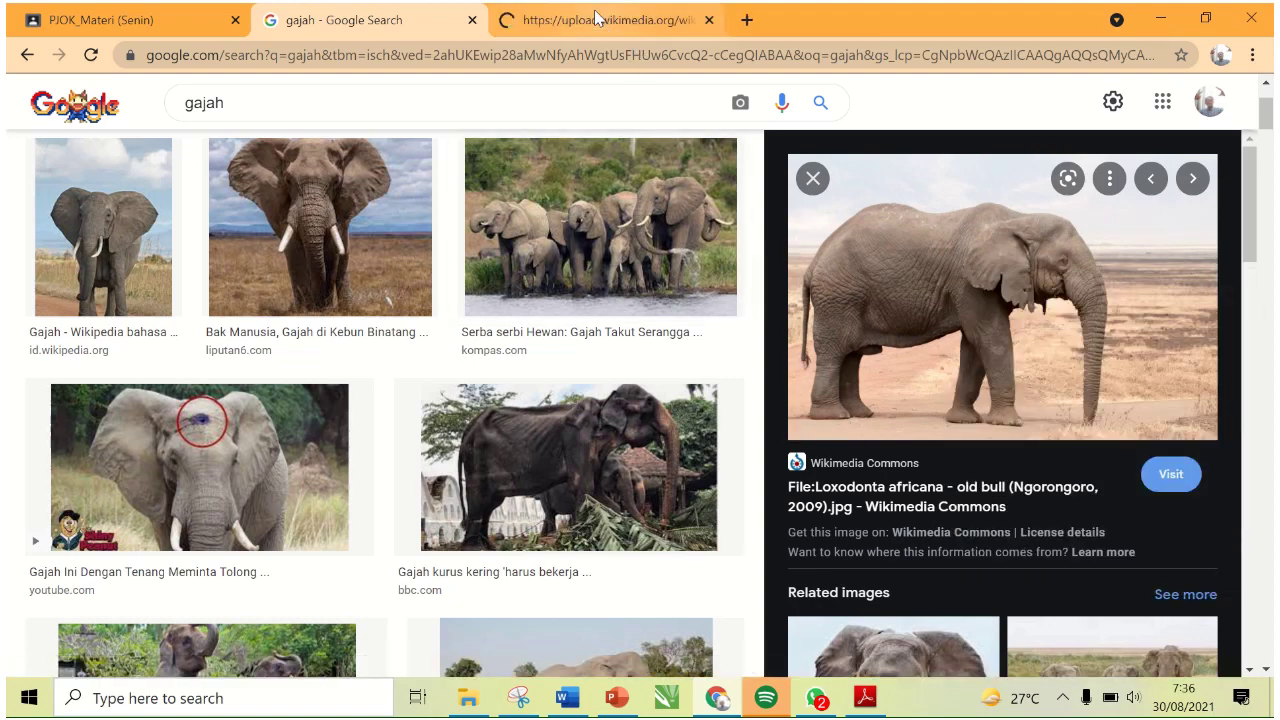
left_click(598, 18)
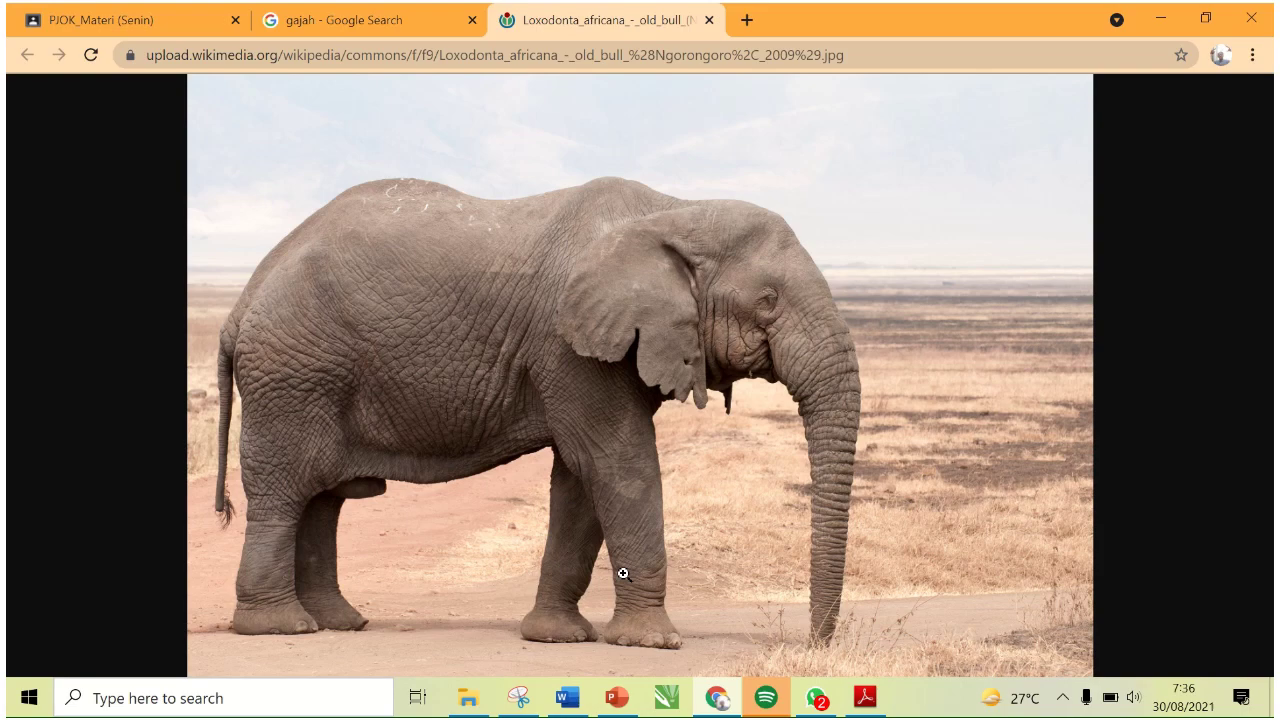
- Switch to Snipping Tool and capture a new snip framing the whole elephant
left_click(518, 697)
left_click(456, 177)
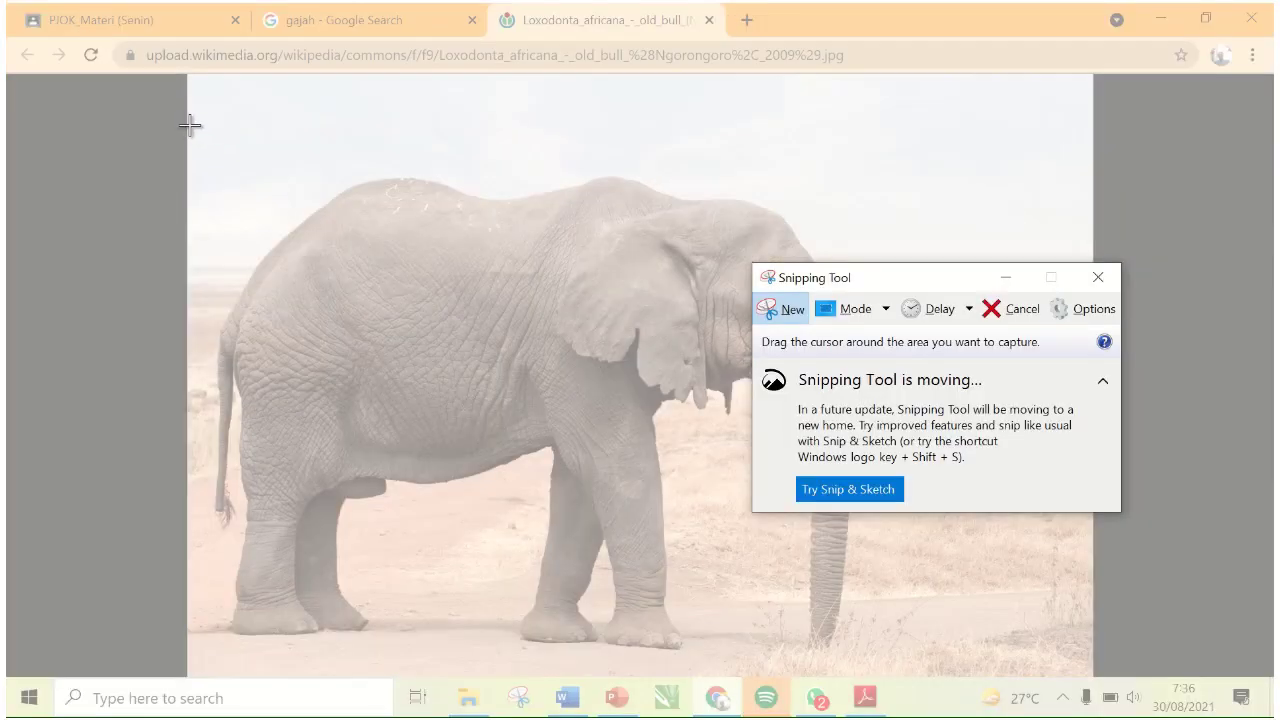
left_click_drag(194, 125, 895, 658)
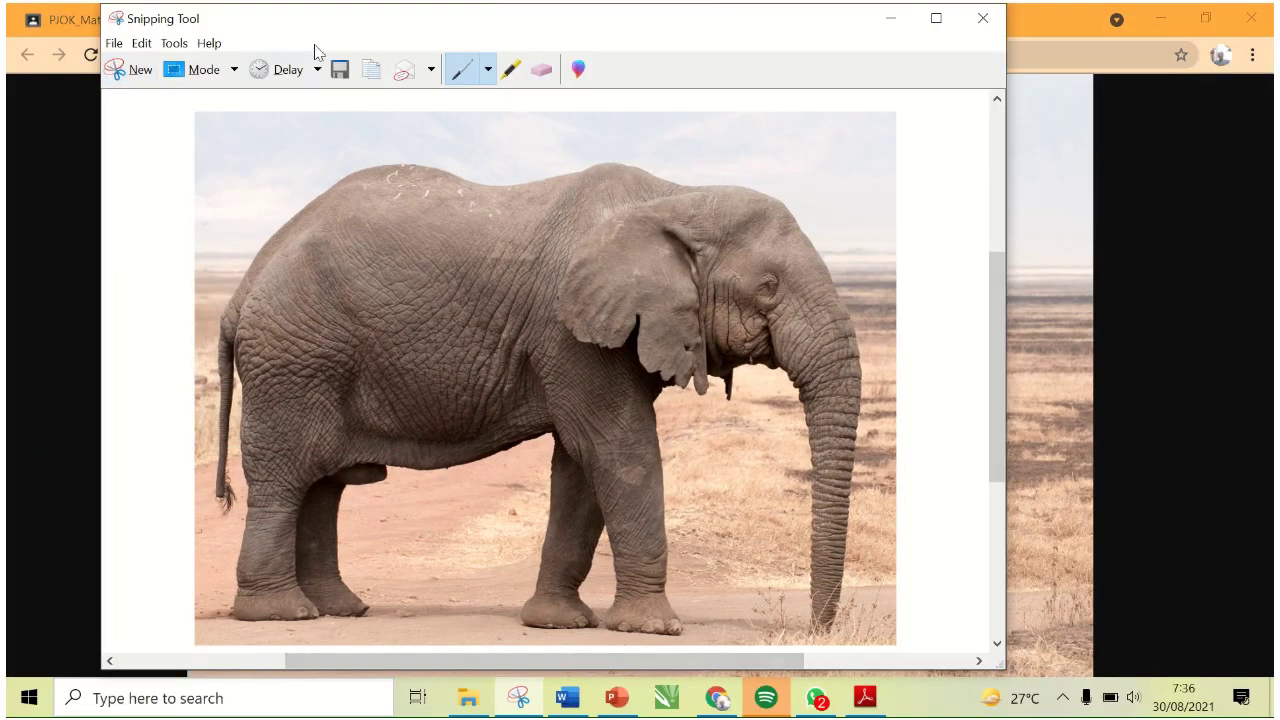
- Save the elephant snip in Documents as a PNG file named "5. Gajah", then check the saved pictures in File Explorer
left_click(341, 78)
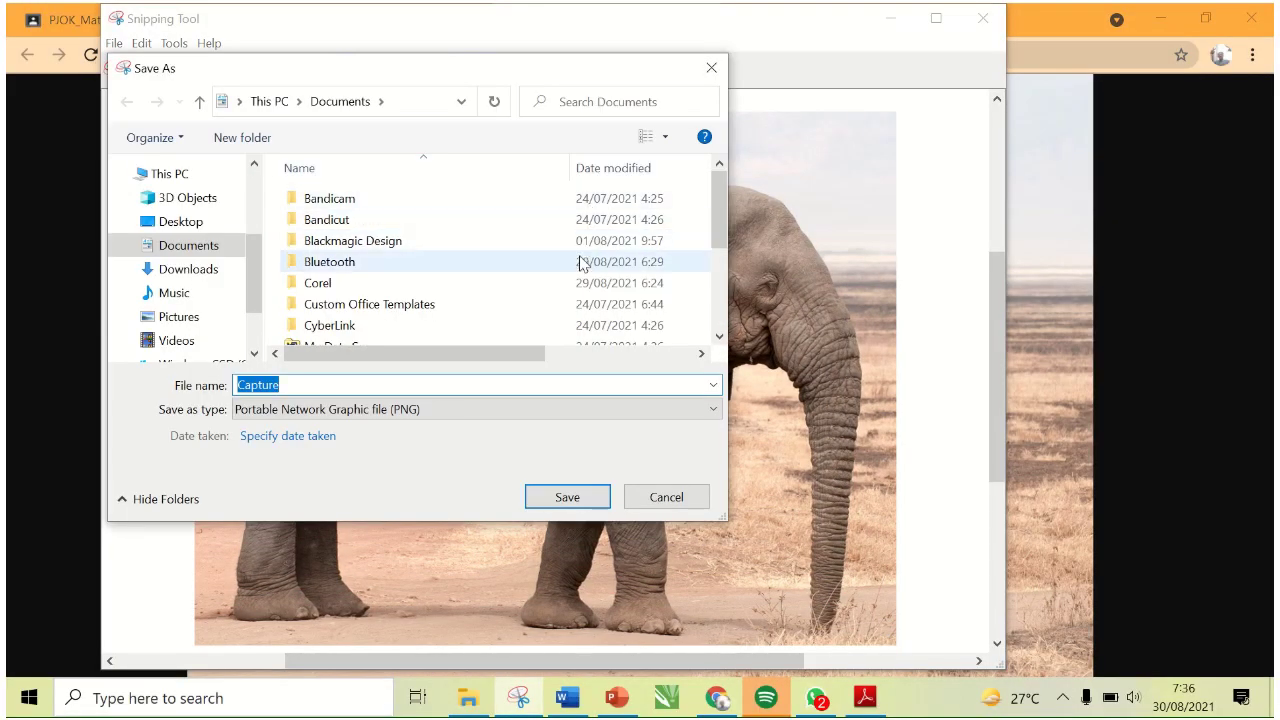
type("5. Gajah")
left_click(566, 496)
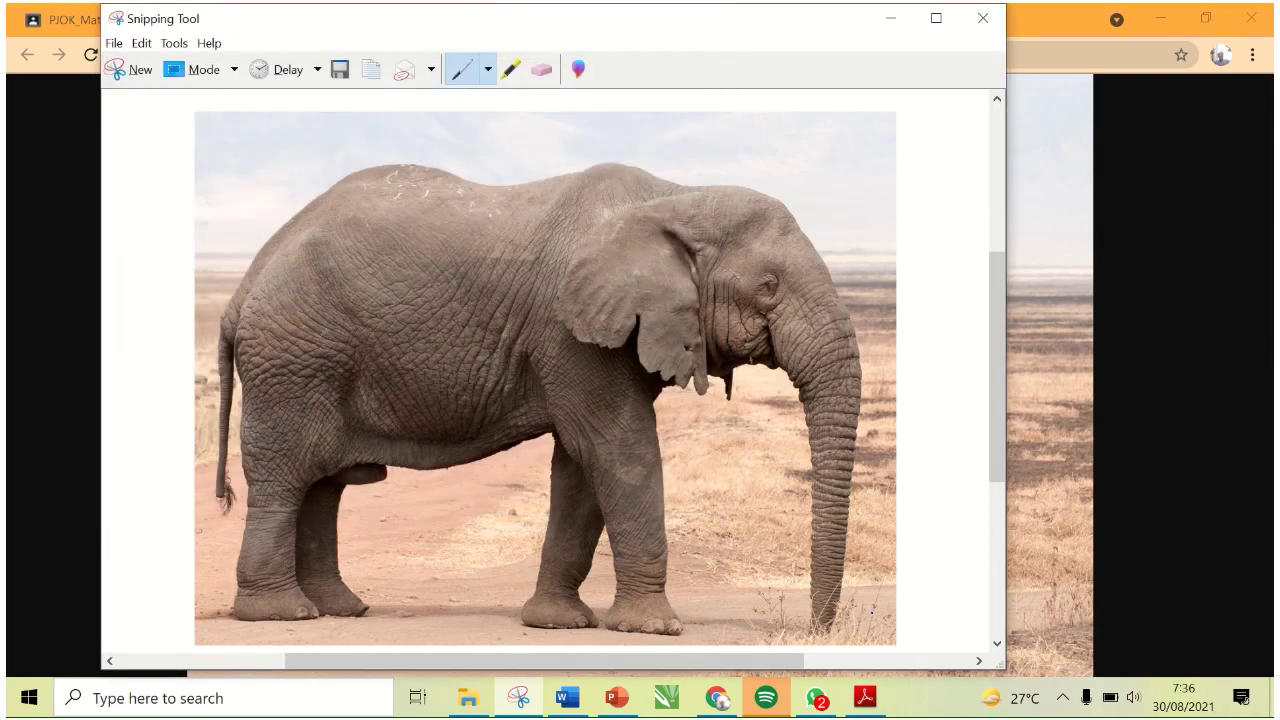
left_click(469, 700)
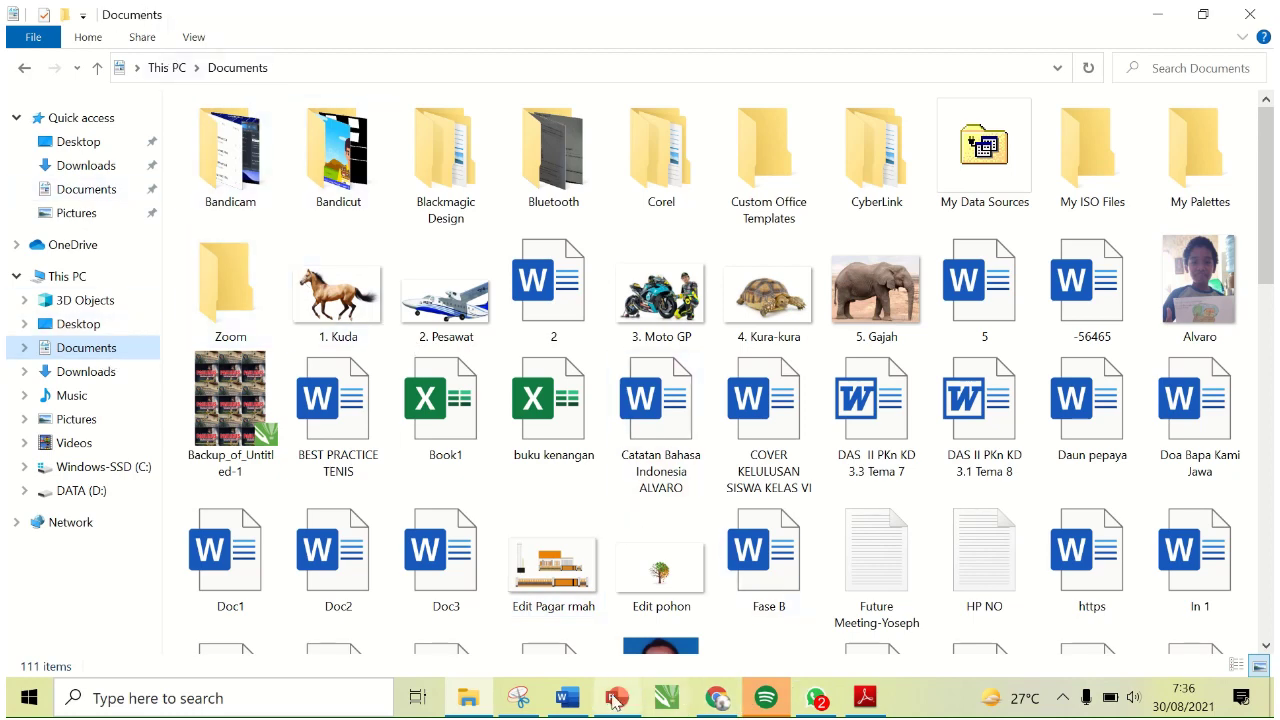
- Switch to Word, insert "1. Kuda" from Documents into the empty cell of row 1, and shrink it to about 6.14 × 9.62 cm
left_click(570, 698)
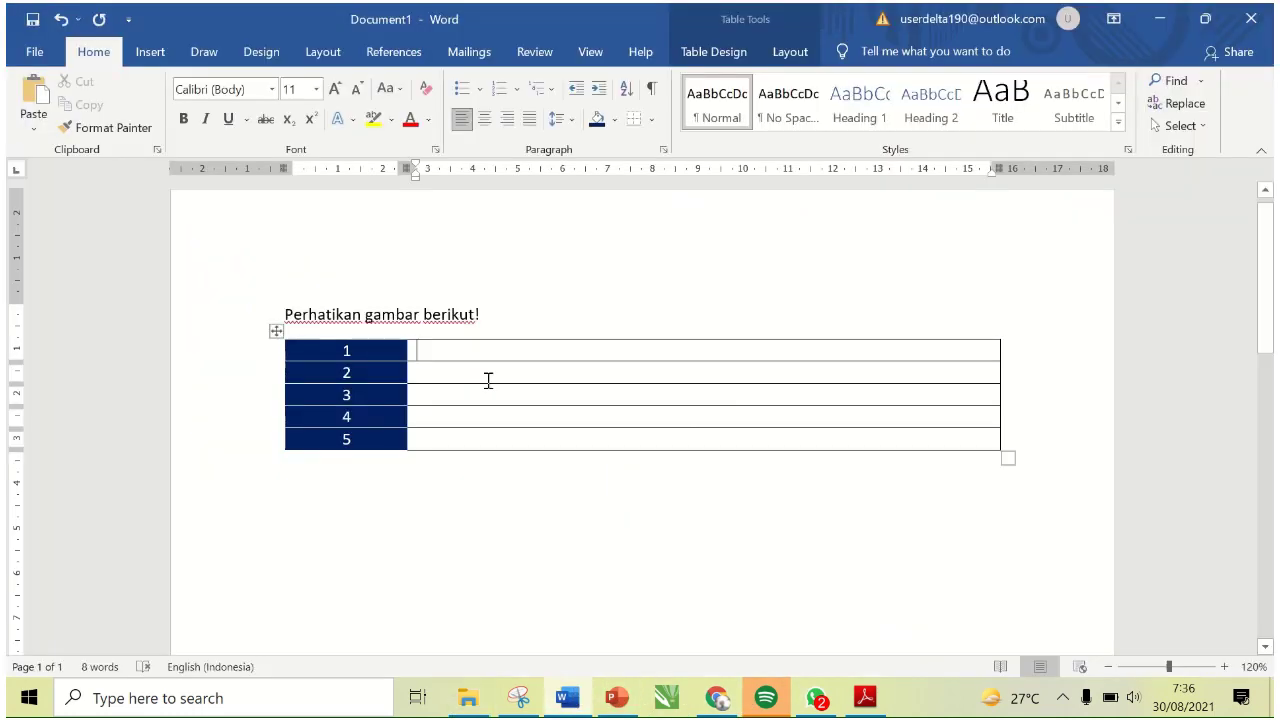
left_click(150, 51)
left_click(200, 95)
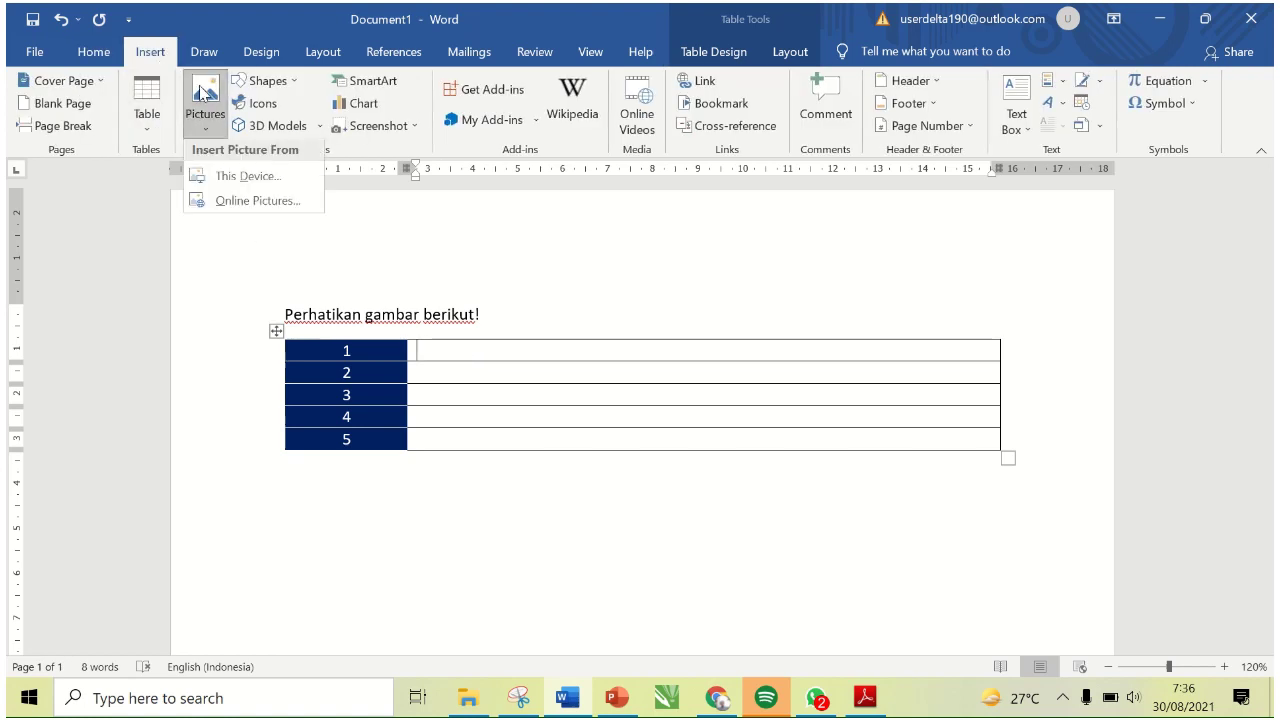
left_click(255, 182)
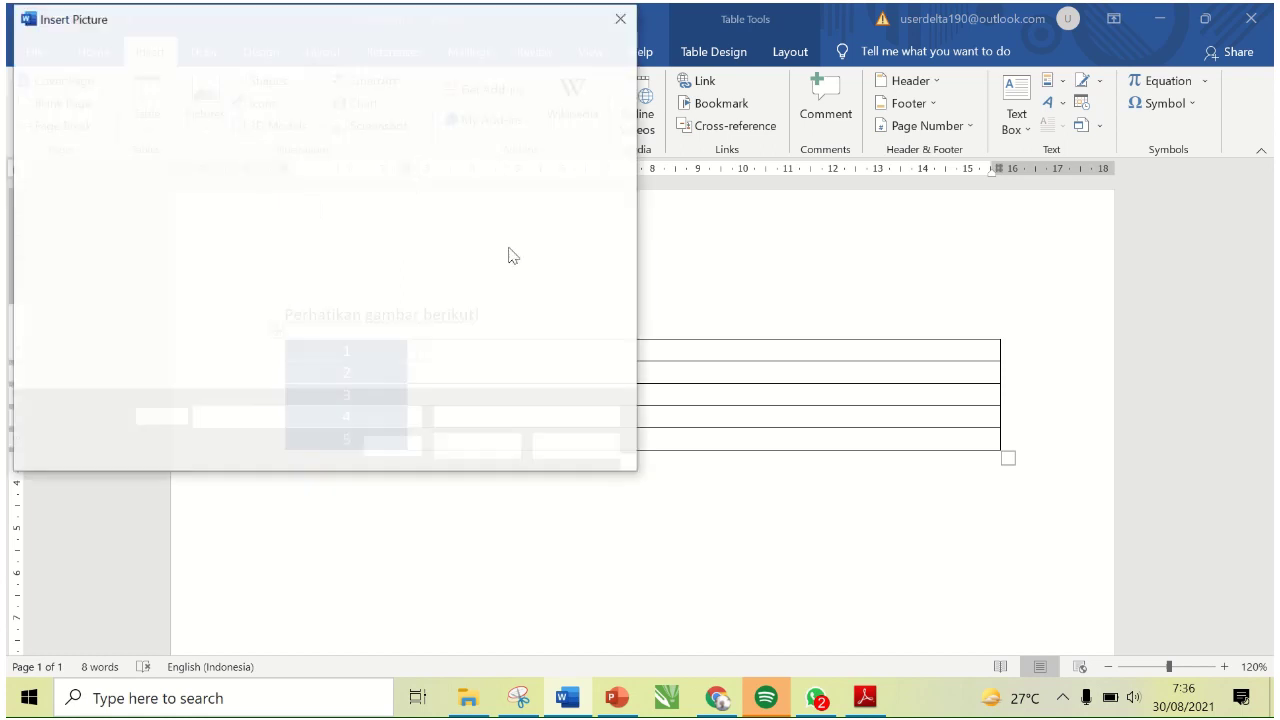
left_click(110, 226)
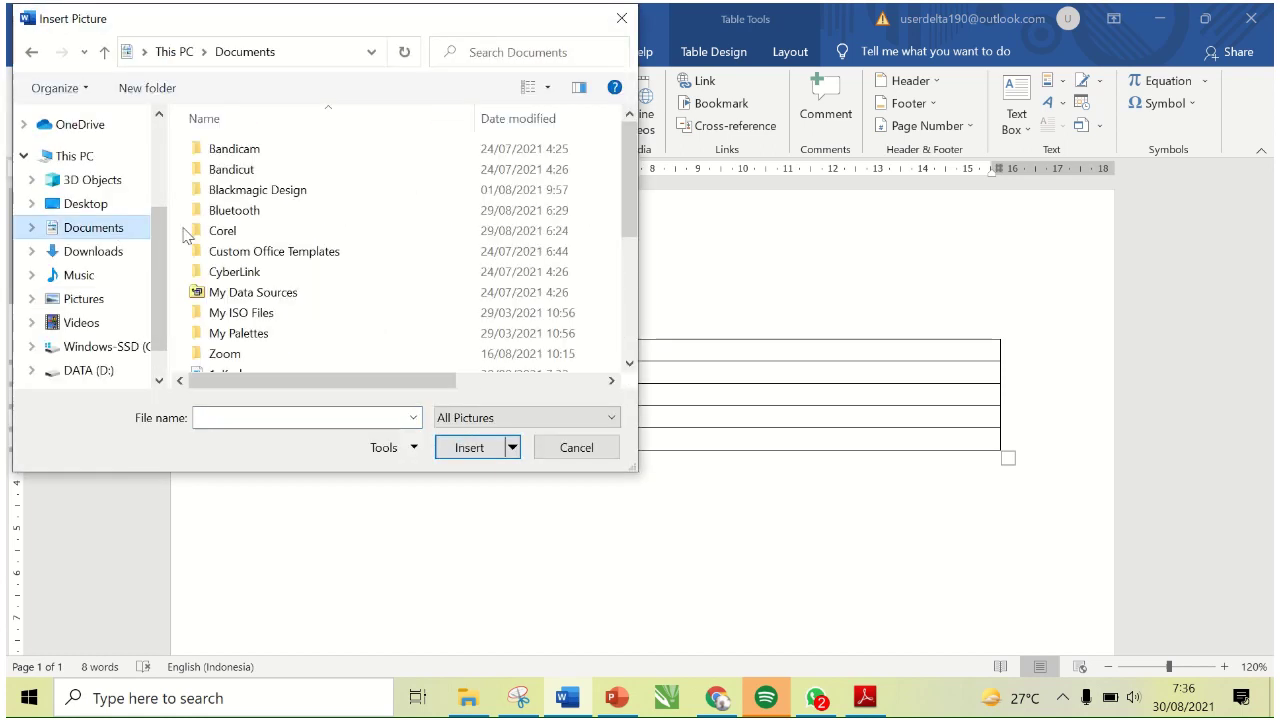
scroll(625, 180, "down", 3)
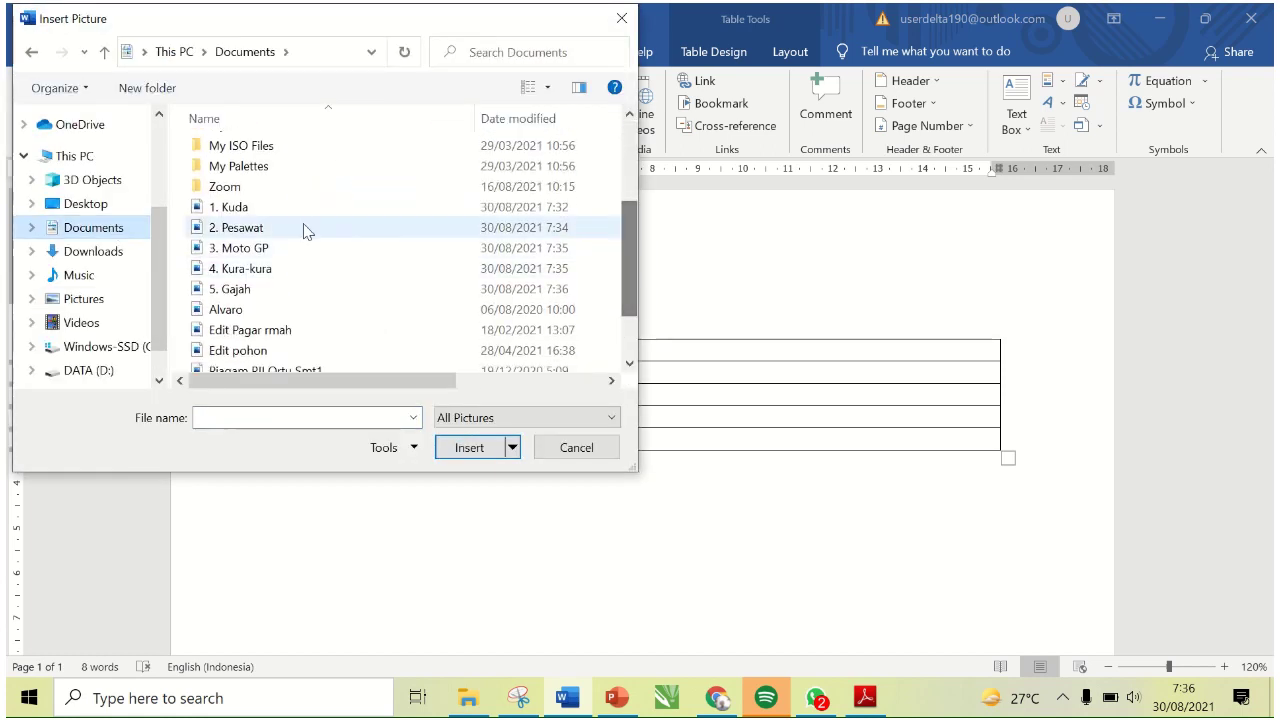
left_click(280, 208)
left_click(469, 447)
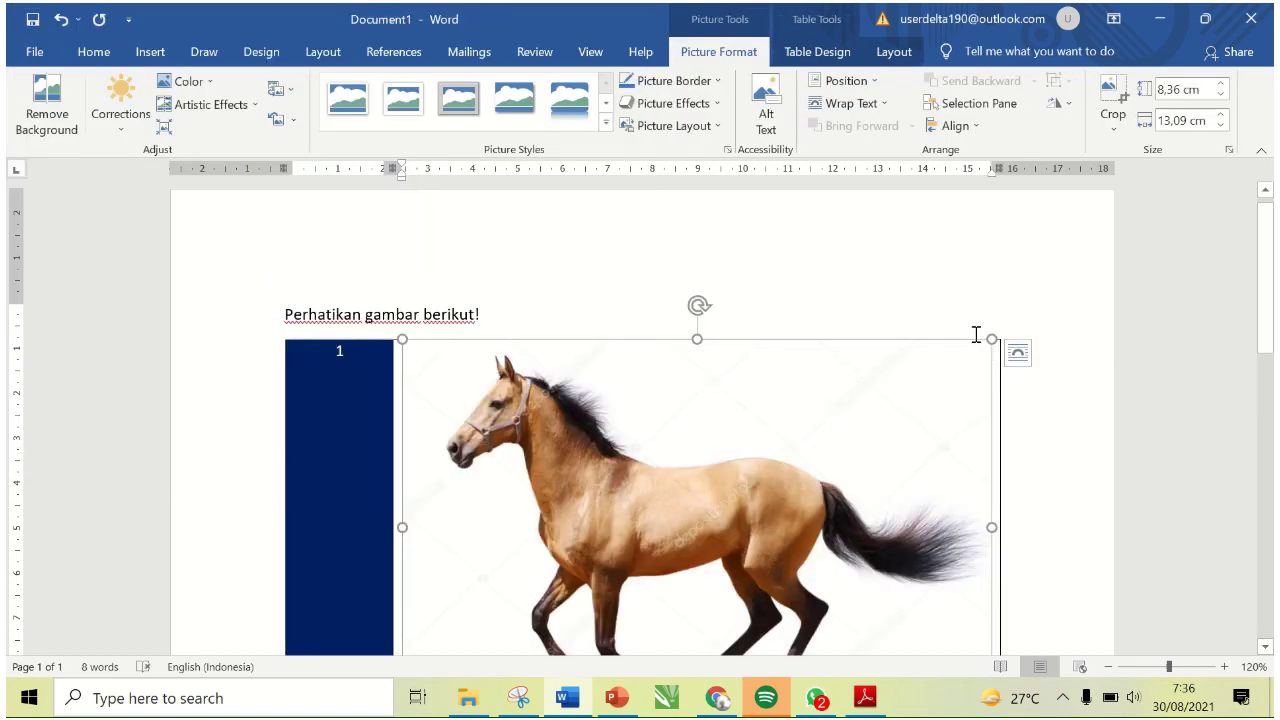
left_click_drag(987, 342, 730, 423)
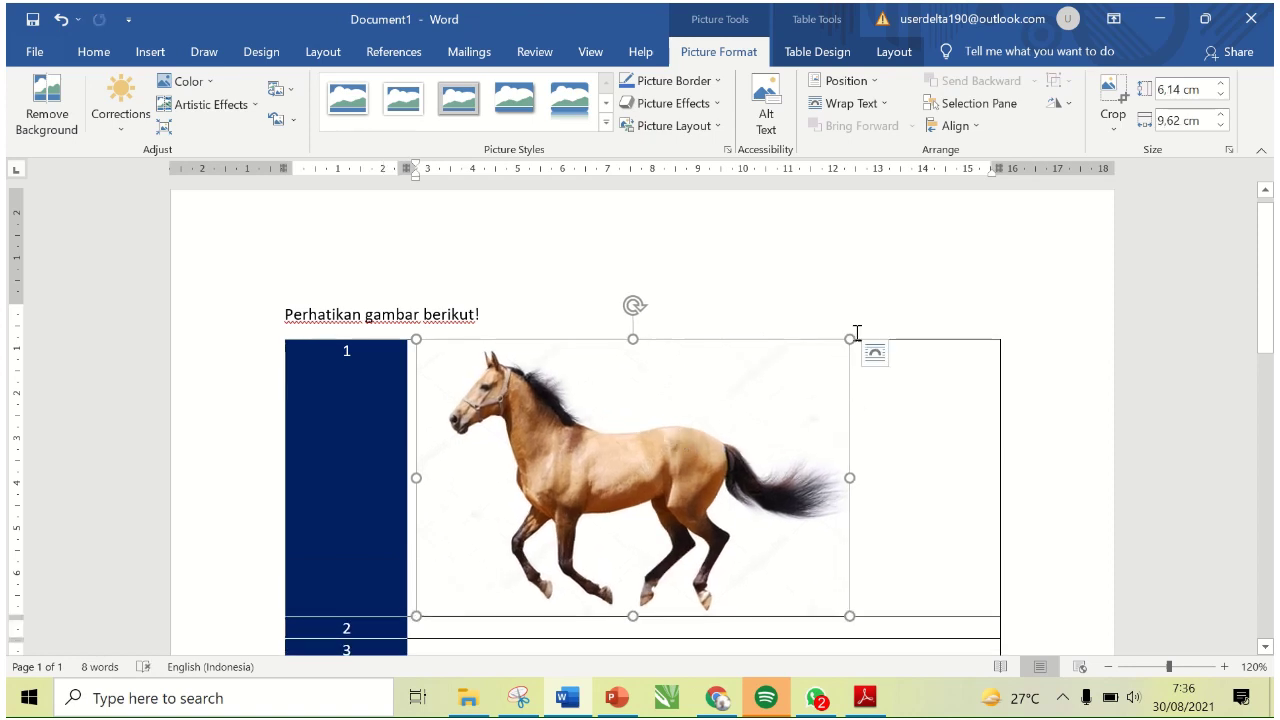
- Shrink the horse picture in row 1 further, and insert "2. Pesawat" from Documents directly after it in the same cell
left_click_drag(849, 339, 540, 487)
left_click(482, 493)
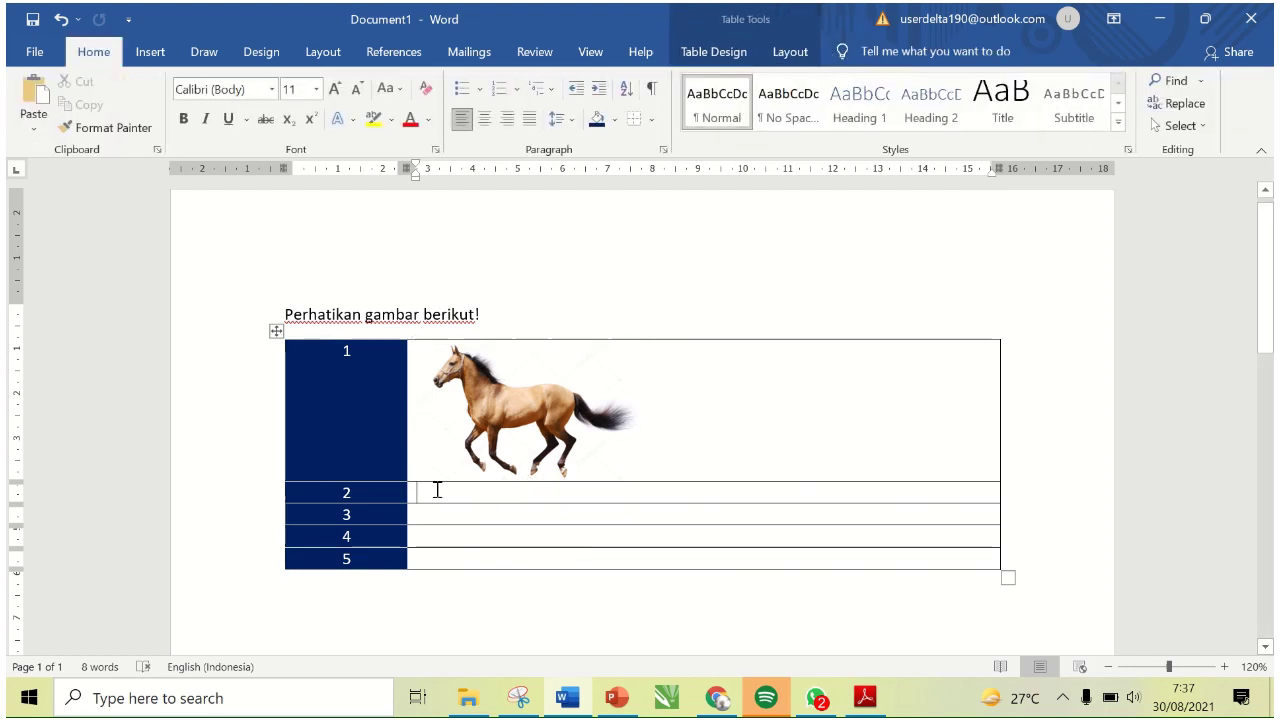
left_click(148, 51)
left_click(205, 97)
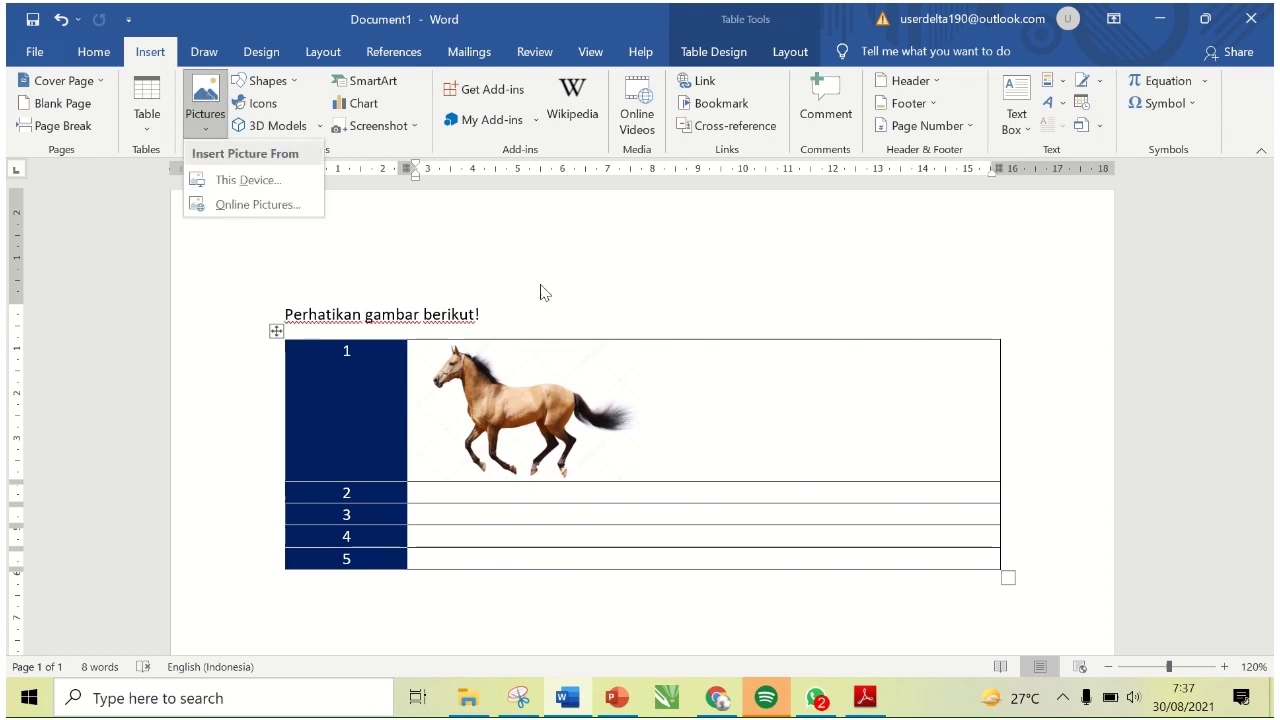
left_click(737, 438)
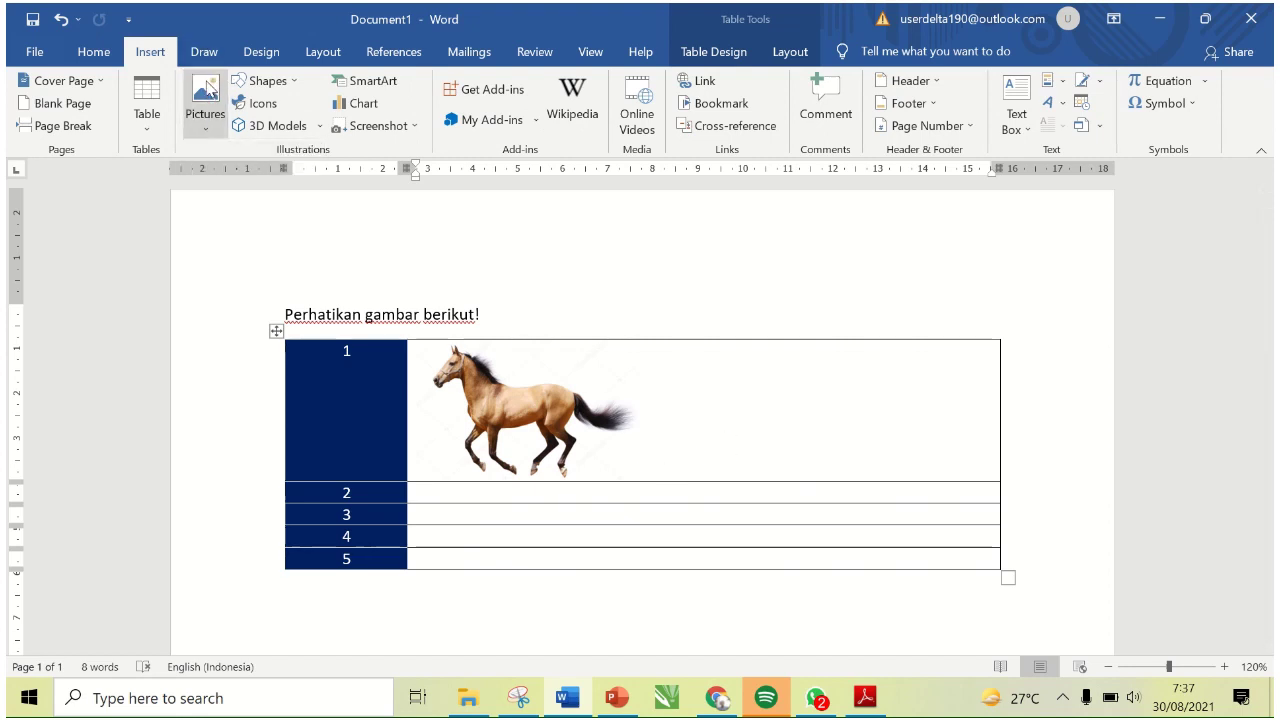
left_click(206, 100)
left_click(255, 184)
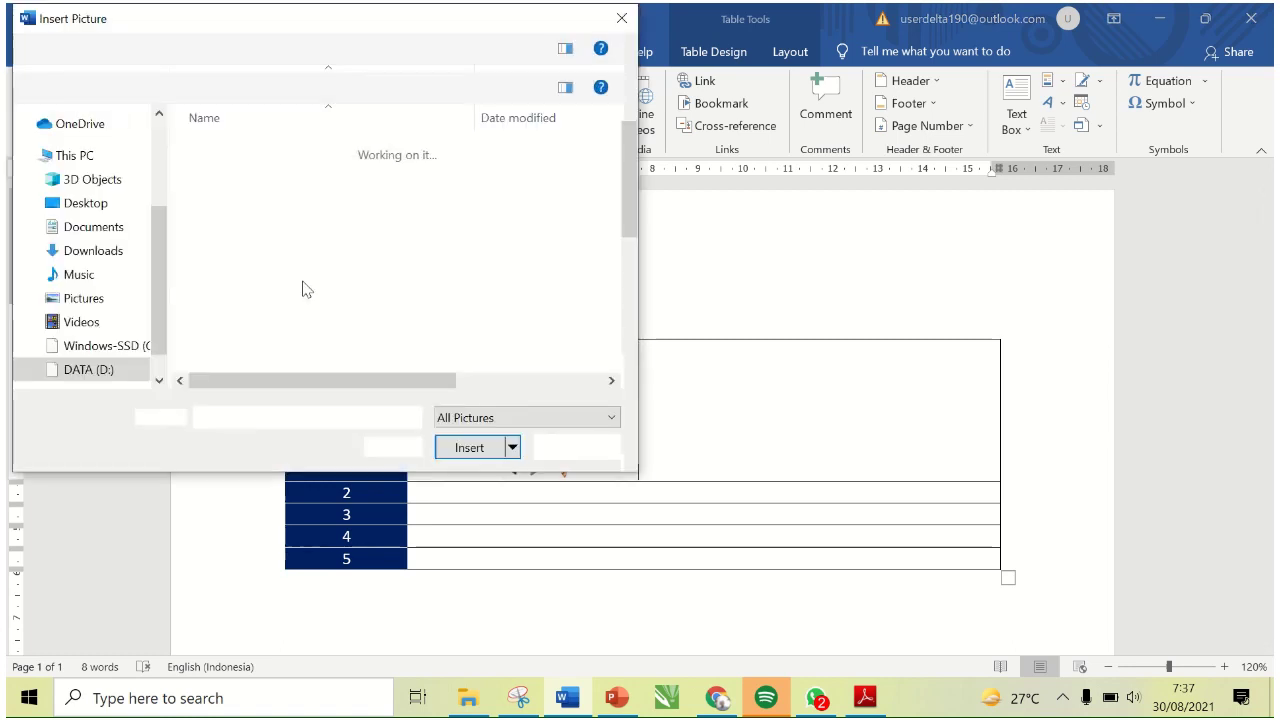
left_click_drag(630, 207, 630, 276)
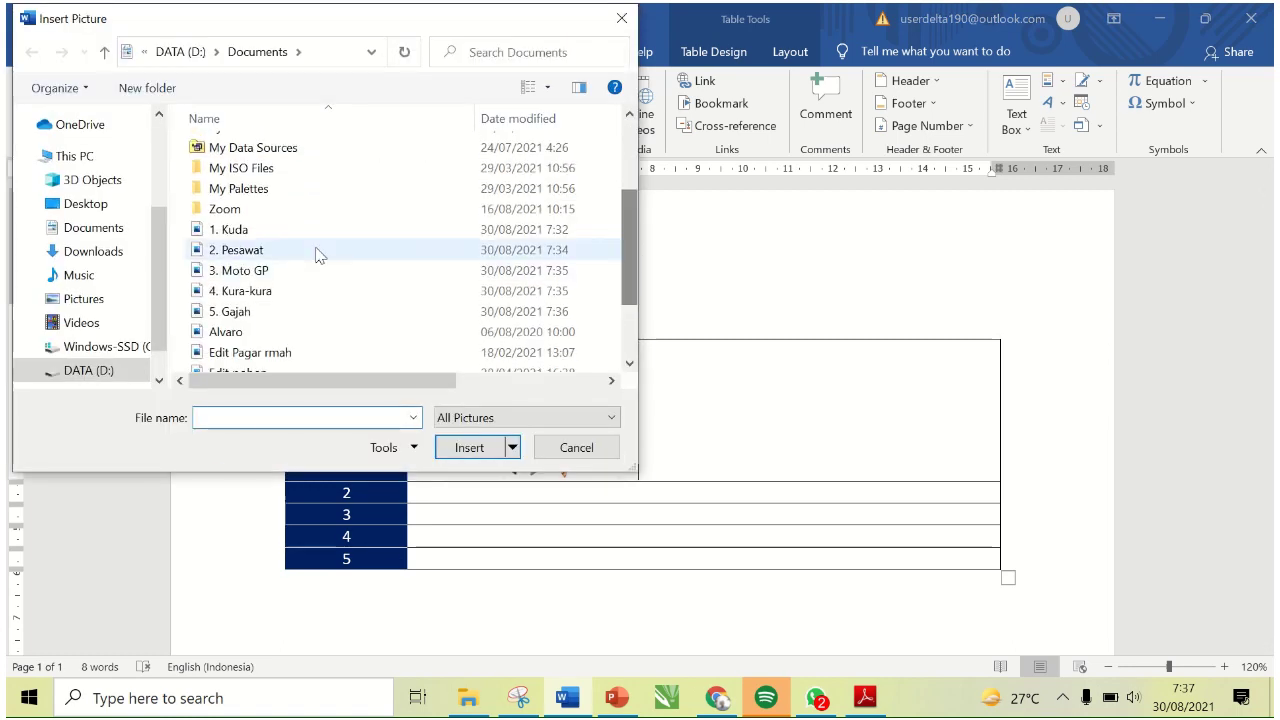
left_click(312, 252)
left_click(469, 447)
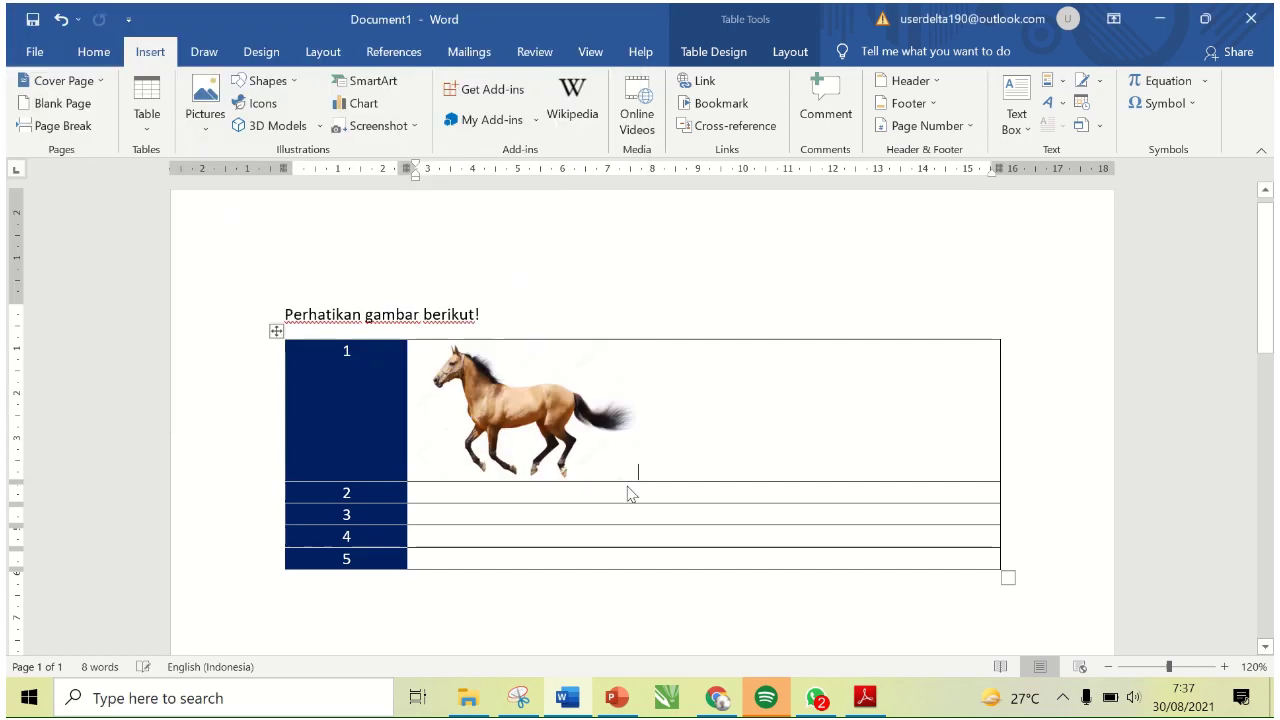
- Shrink the inserted airplane picture until it fits beside the horse in row 1
left_click_drag(1034, 305, 638, 446)
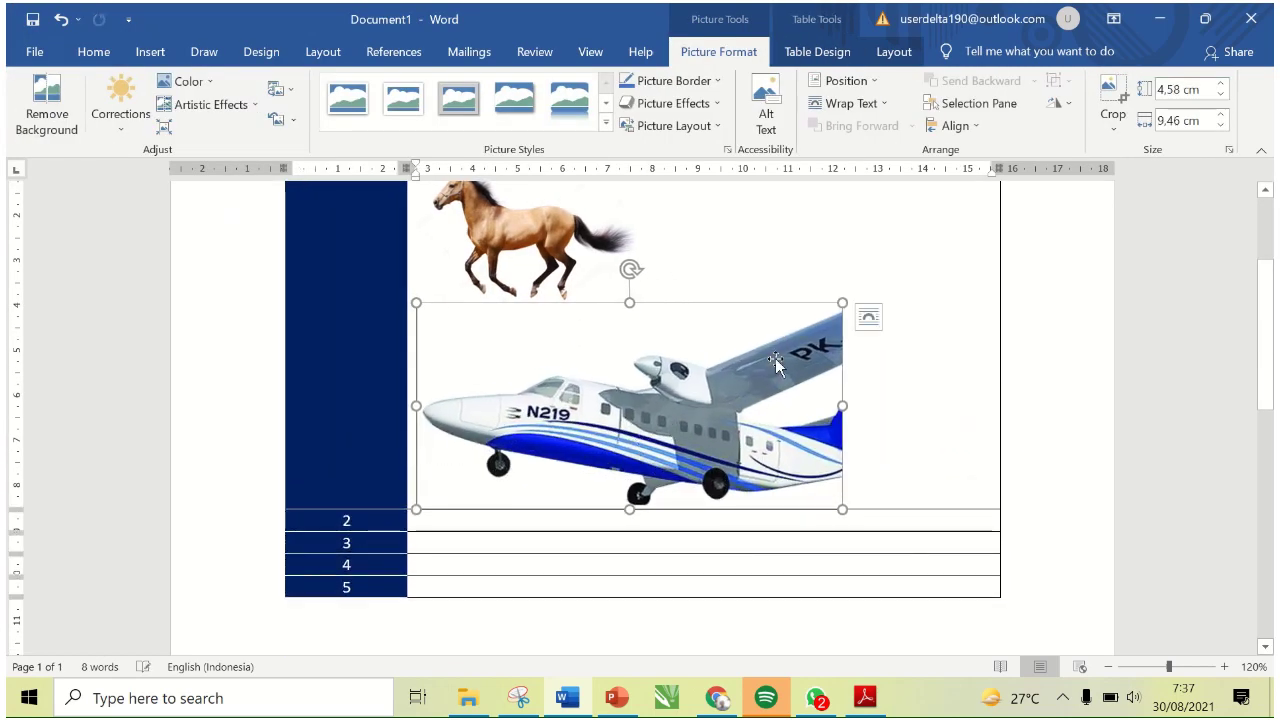
left_click_drag(843, 302, 640, 340)
left_click(1040, 305)
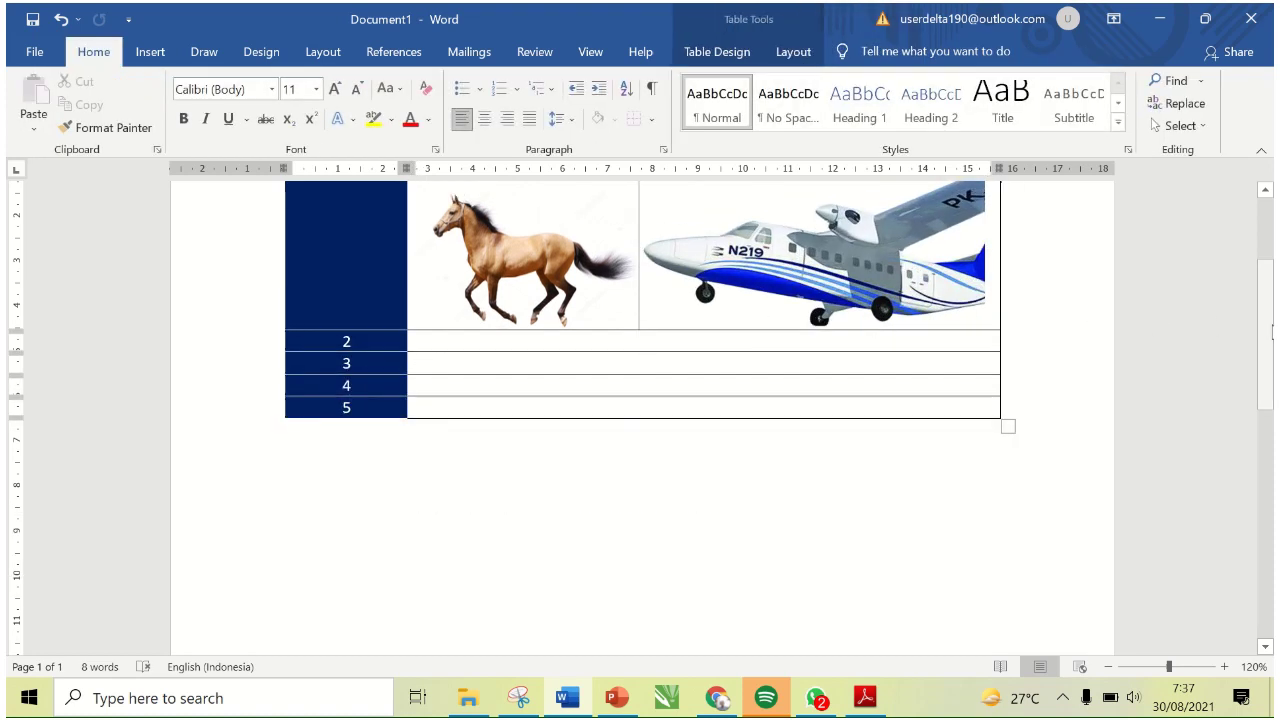
- Move the airplane picture out of row 1 into the empty picture cell of row 2
scroll(1115, 308, "up", 2)
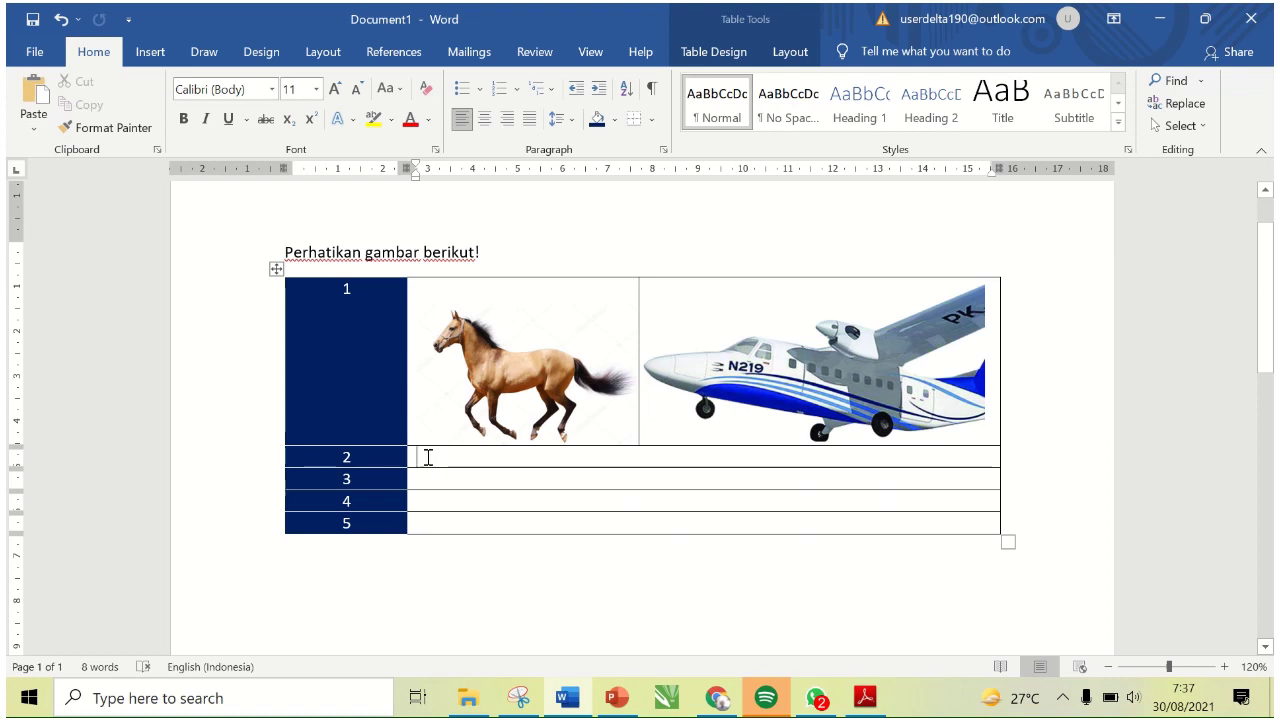
left_click(790, 376)
left_click_drag(790, 376, 605, 458)
left_click_drag(520, 462, 519, 458)
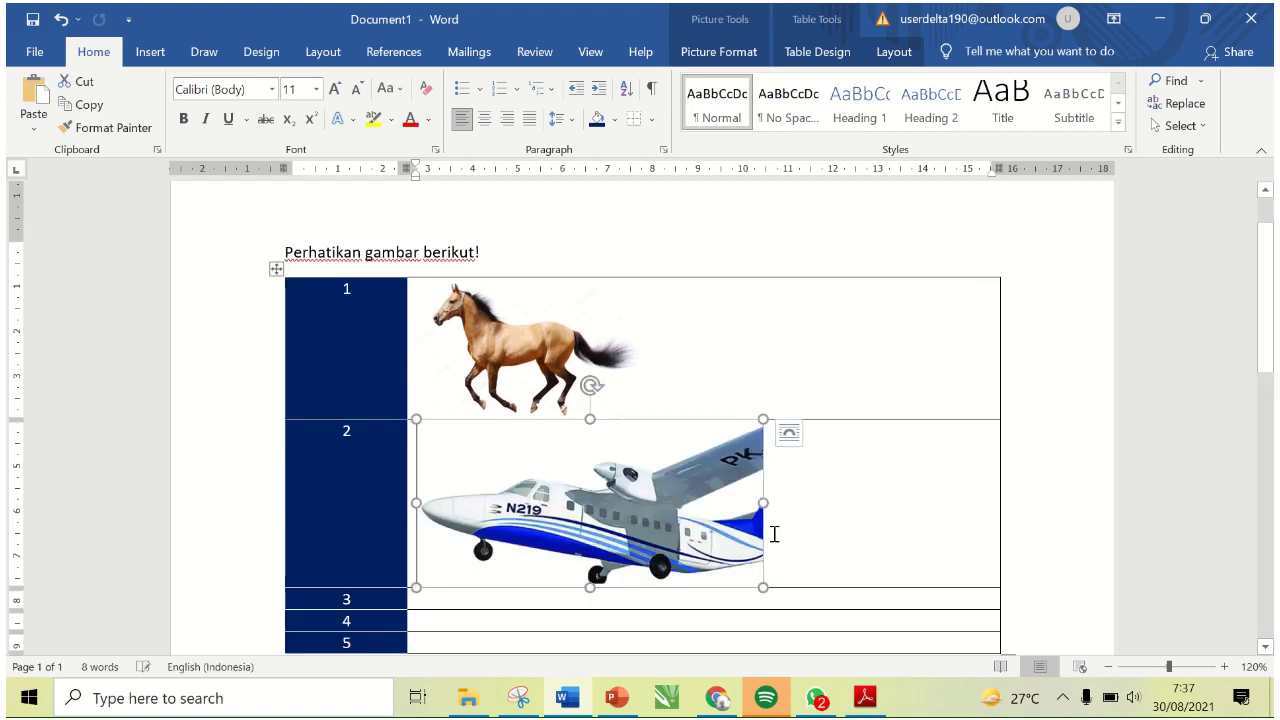
- Shrink the airplane picture in row 2 to about the horse's width, and check the page 61 example table in Adobe Reader
left_click_drag(755, 578, 625, 515)
left_click(513, 538)
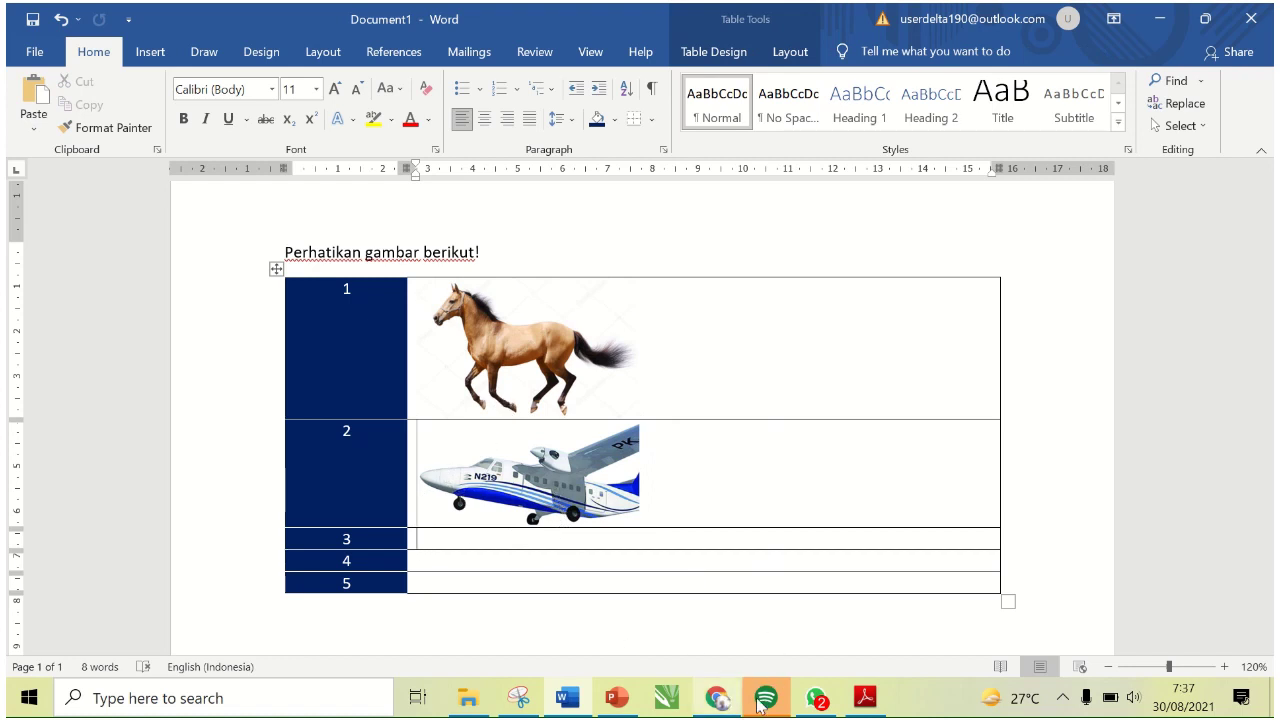
left_click(864, 699)
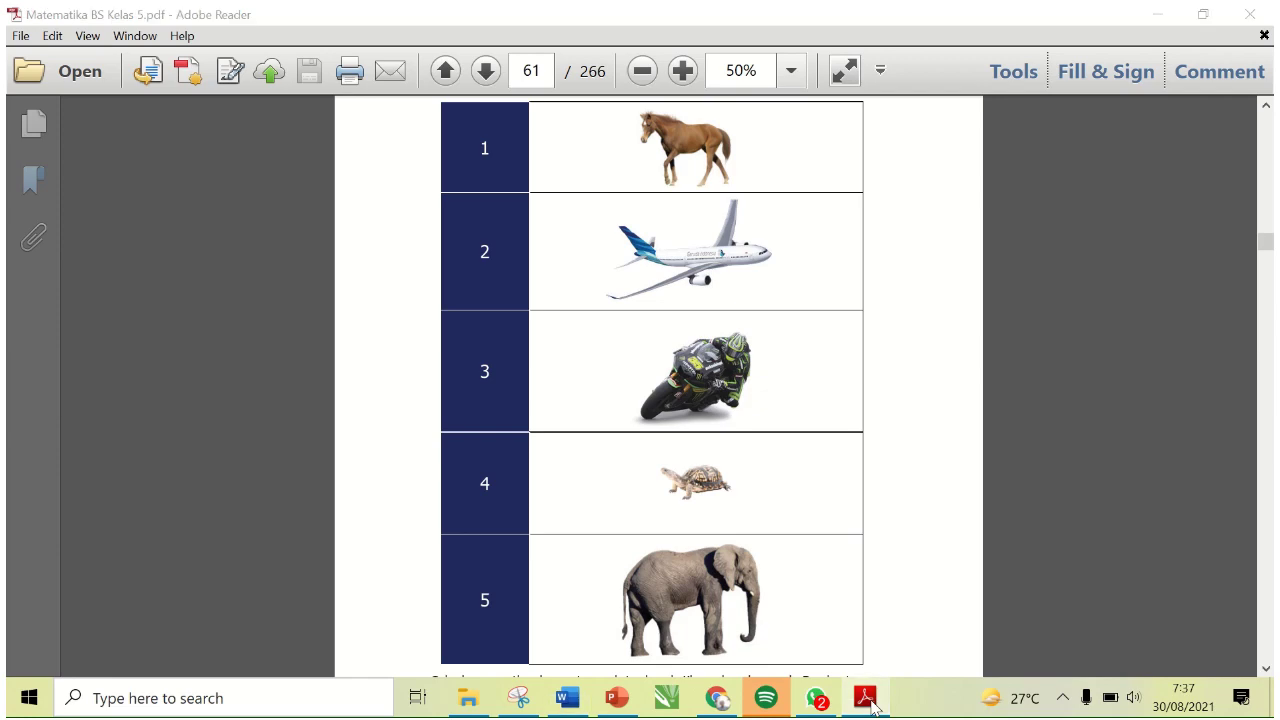
left_click(864, 699)
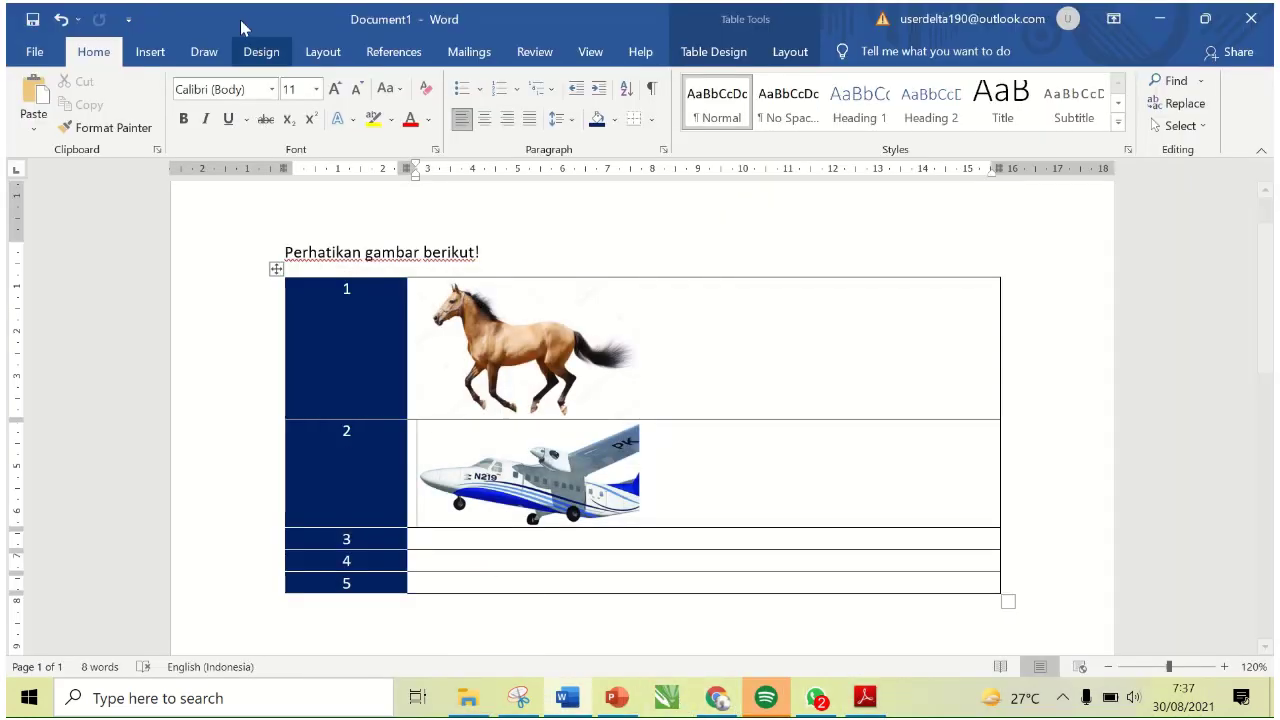
- Insert "3. Moto GP" from Documents into row 3 of the Word table and shrink it to about the airplane's width
left_click(160, 57)
left_click(205, 105)
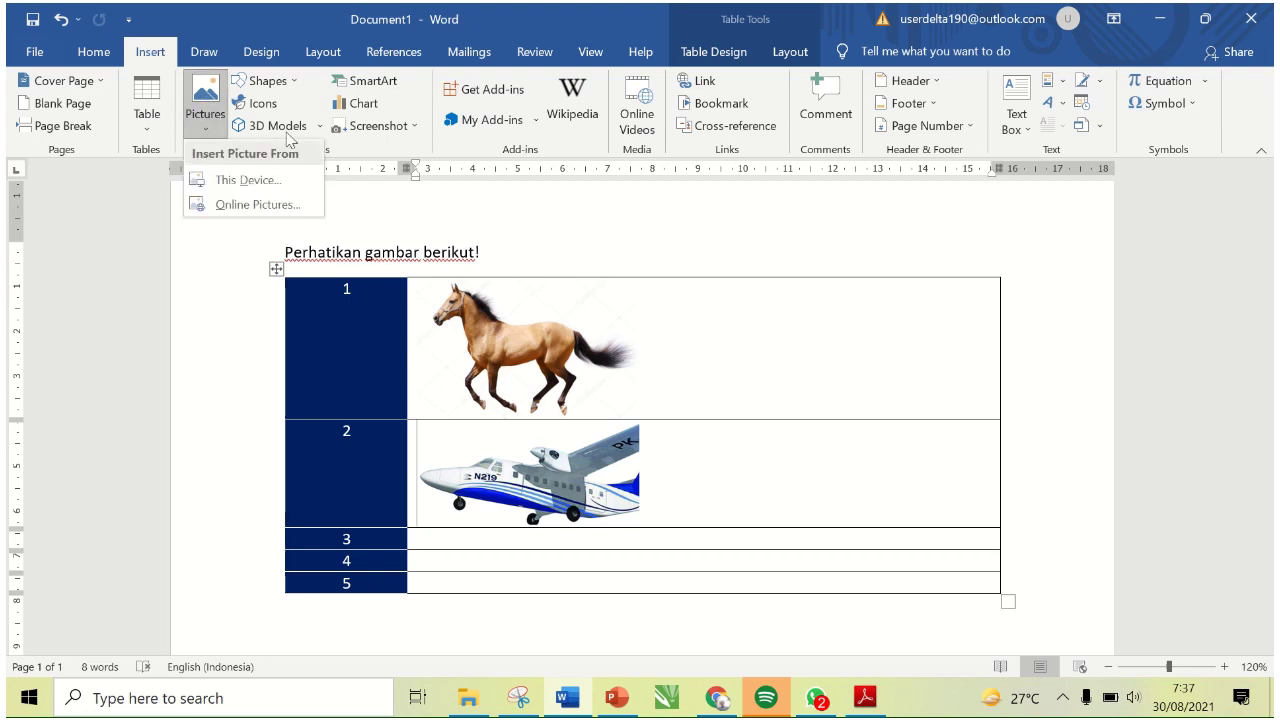
left_click(252, 180)
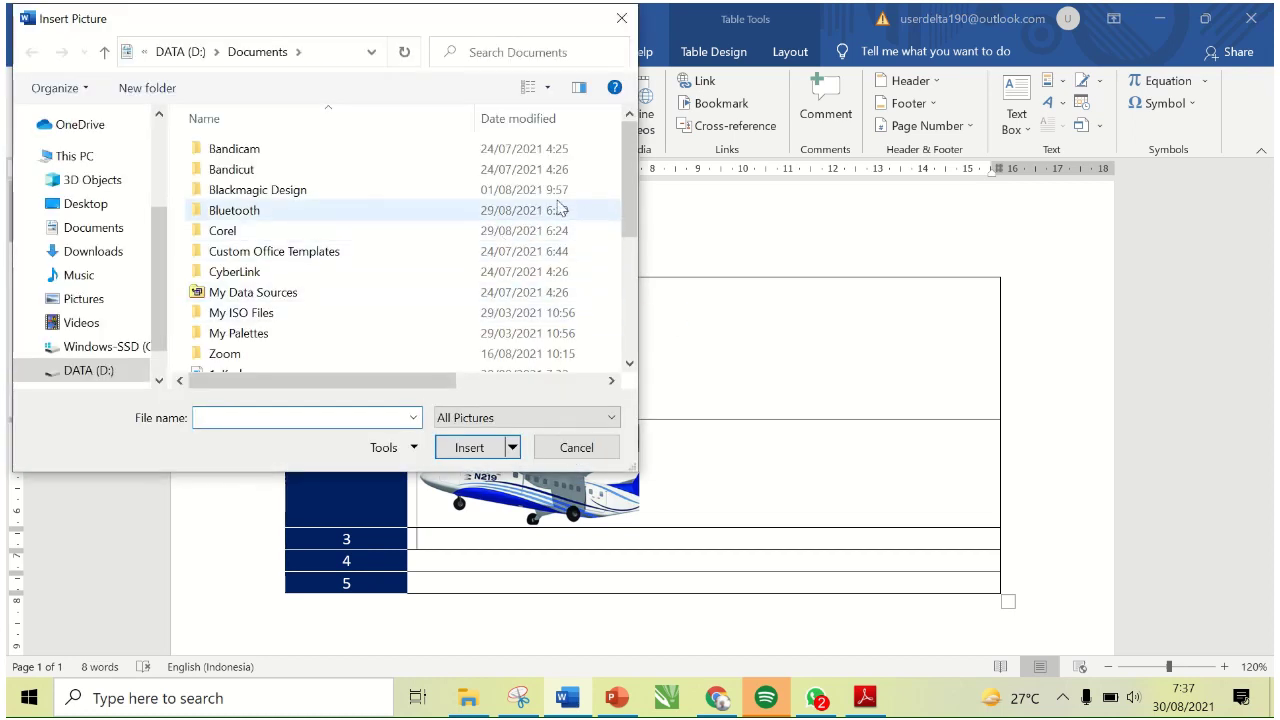
scroll(430, 195, "down", 2)
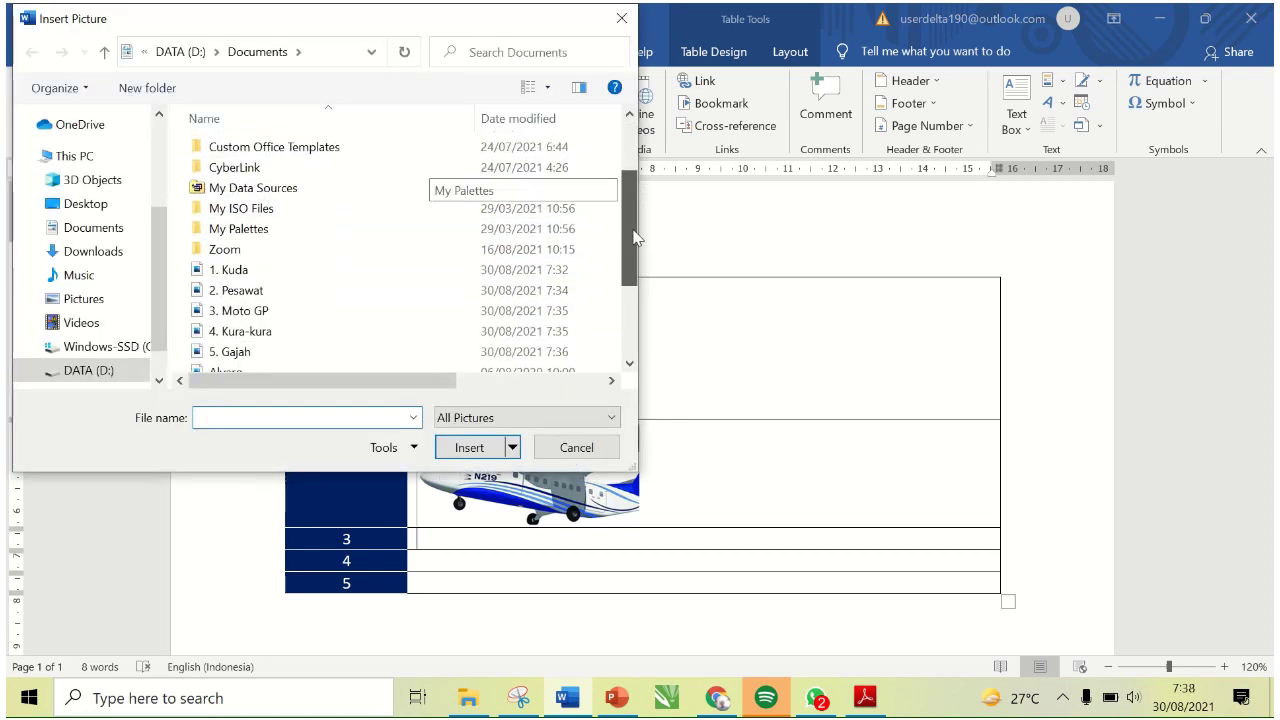
left_click(339, 302)
left_click(466, 446)
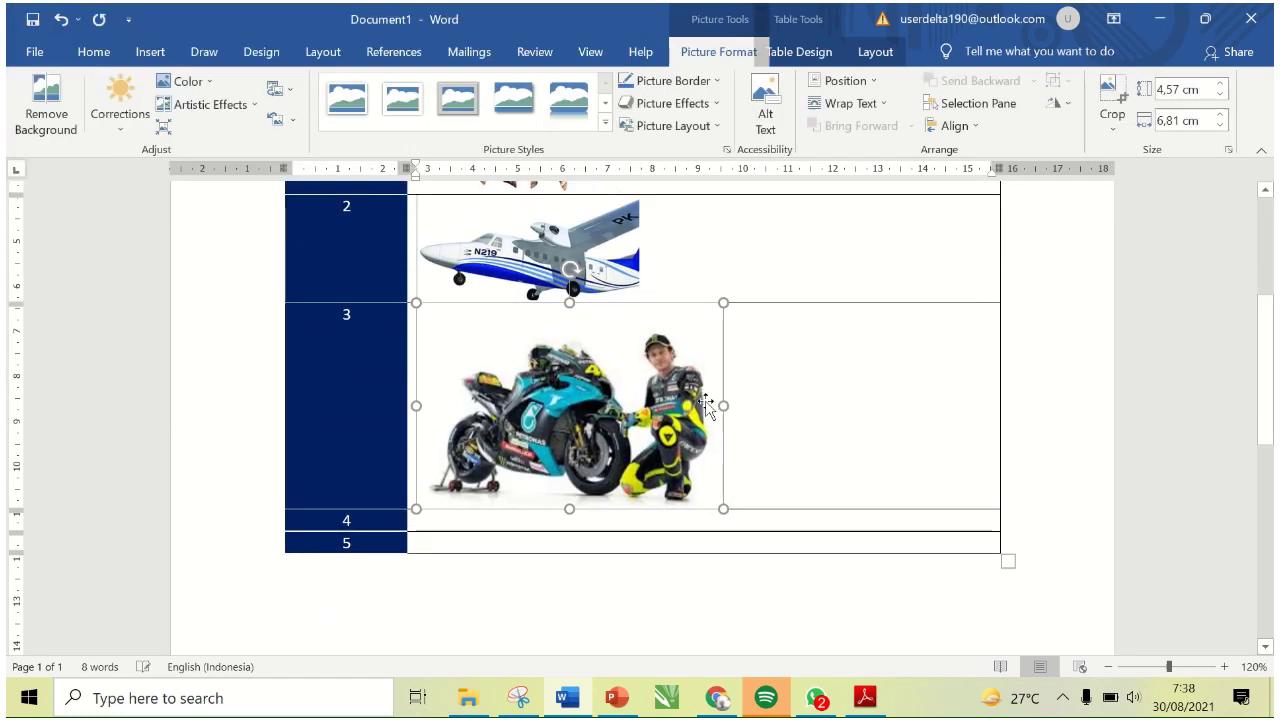
left_click_drag(724, 302, 694, 318)
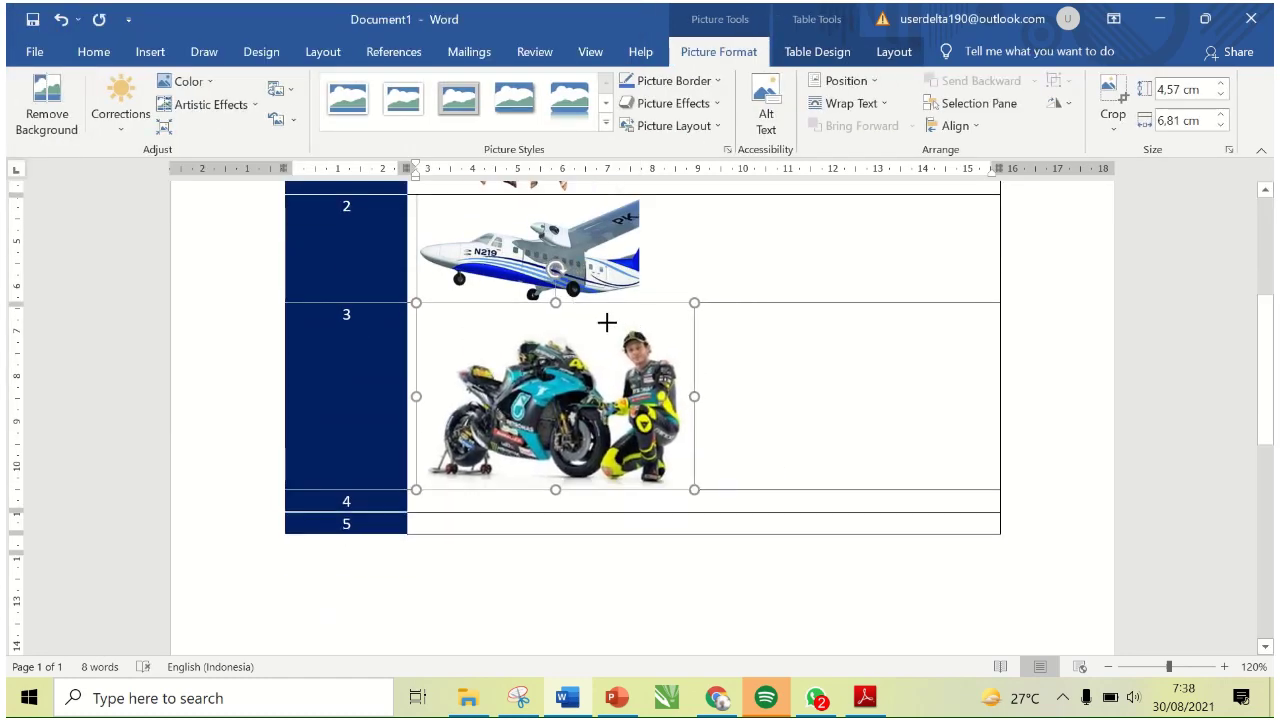
left_click_drag(693, 487, 646, 424)
- Insert "4. Kura-kura" from Documents into the empty cell of row 4 and shrink it to about 2.93 × 4.6 cm
left_click(495, 468)
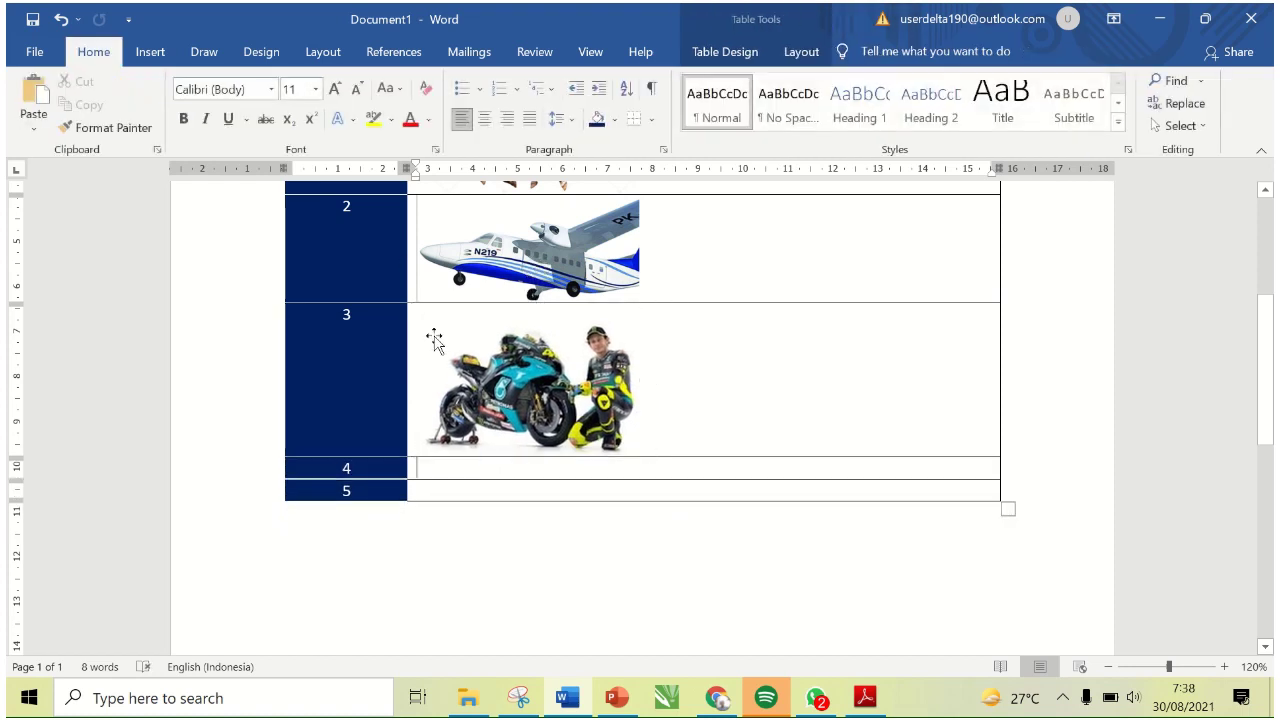
left_click(152, 52)
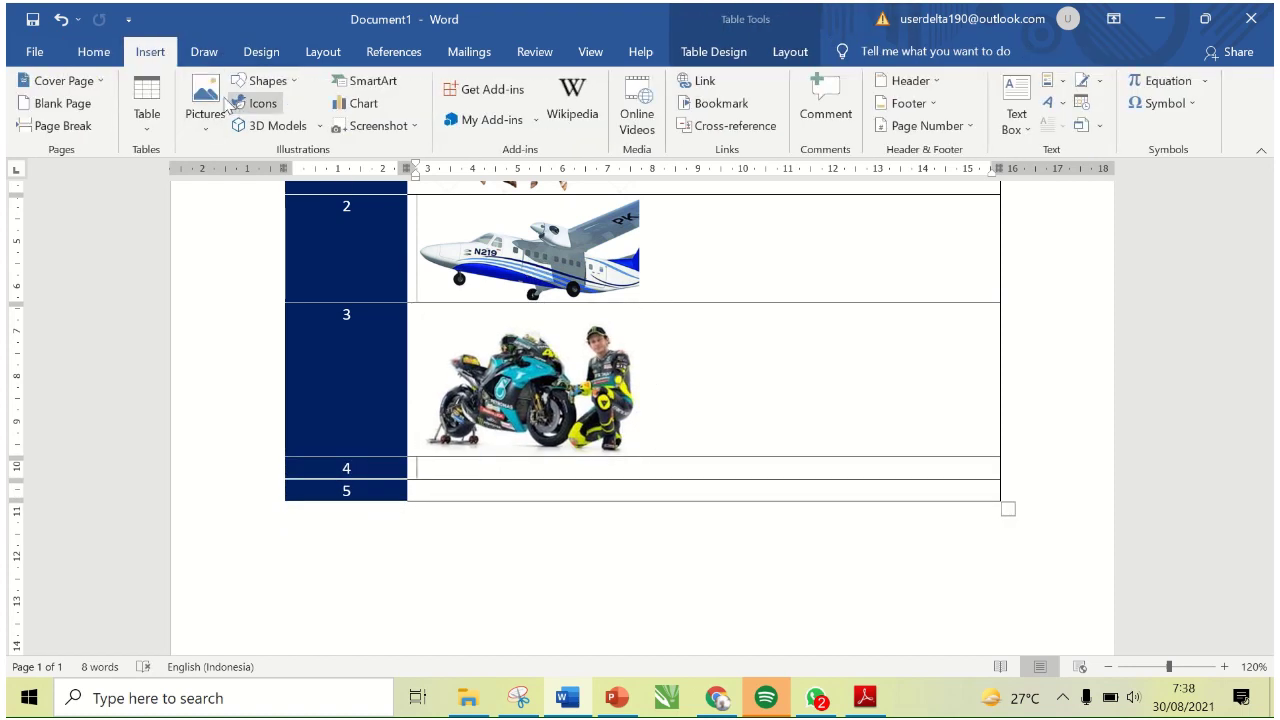
left_click(205, 100)
left_click(260, 181)
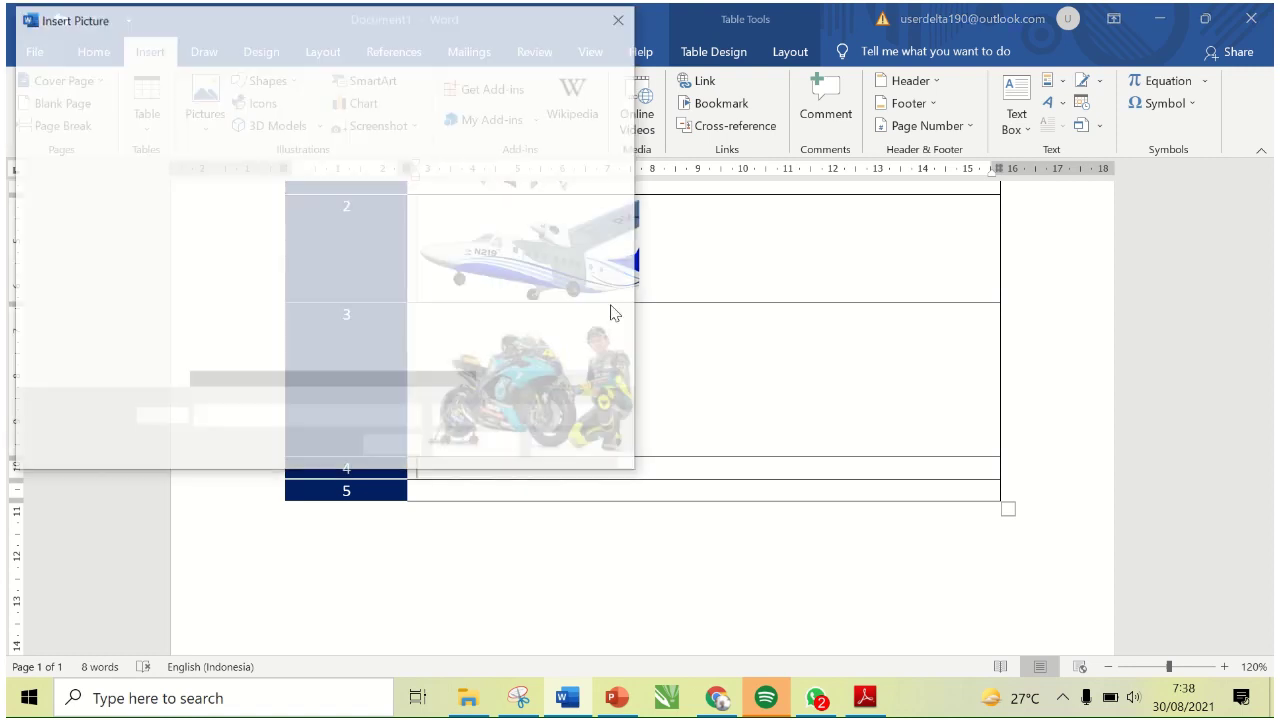
left_click_drag(628, 211, 629, 263)
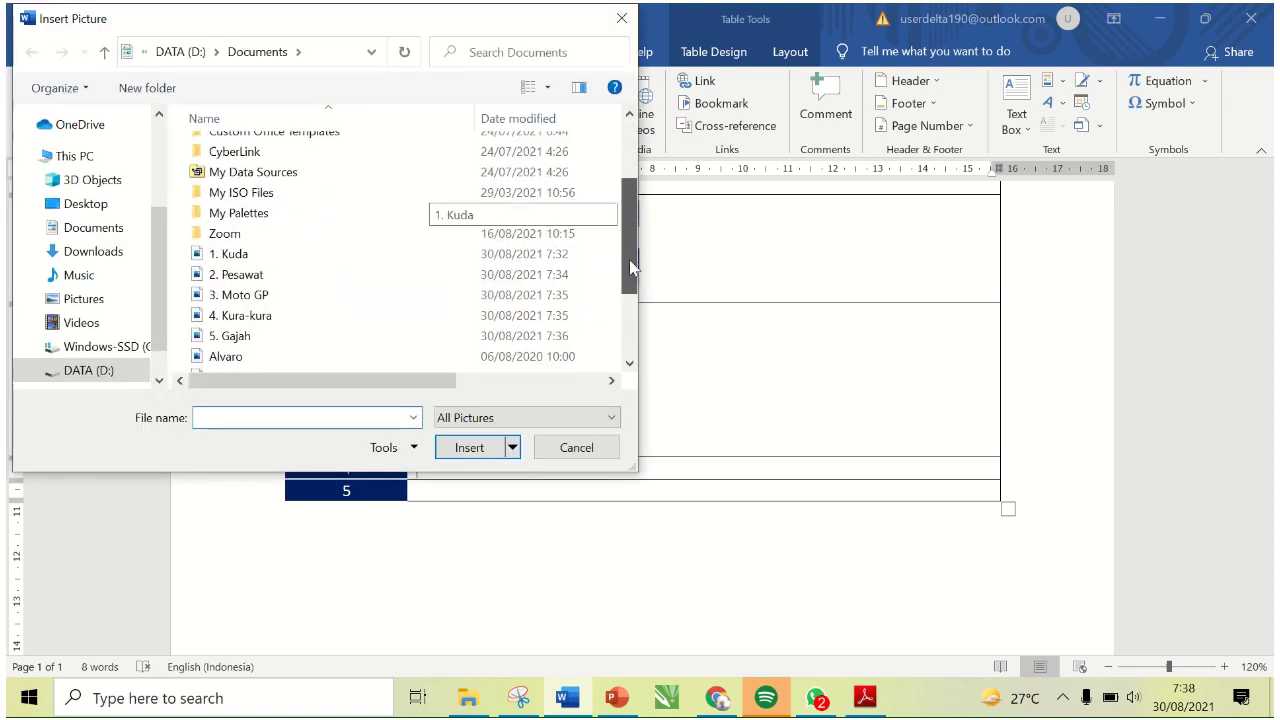
left_click(334, 307)
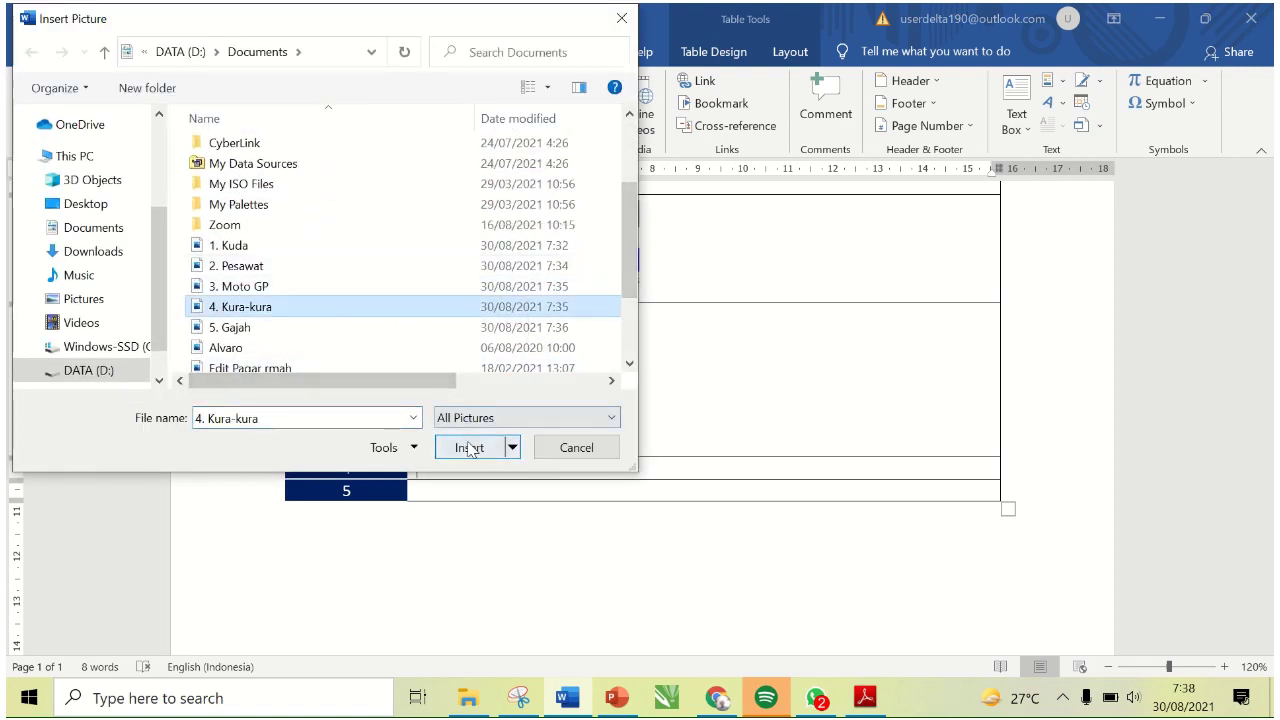
left_click(466, 447)
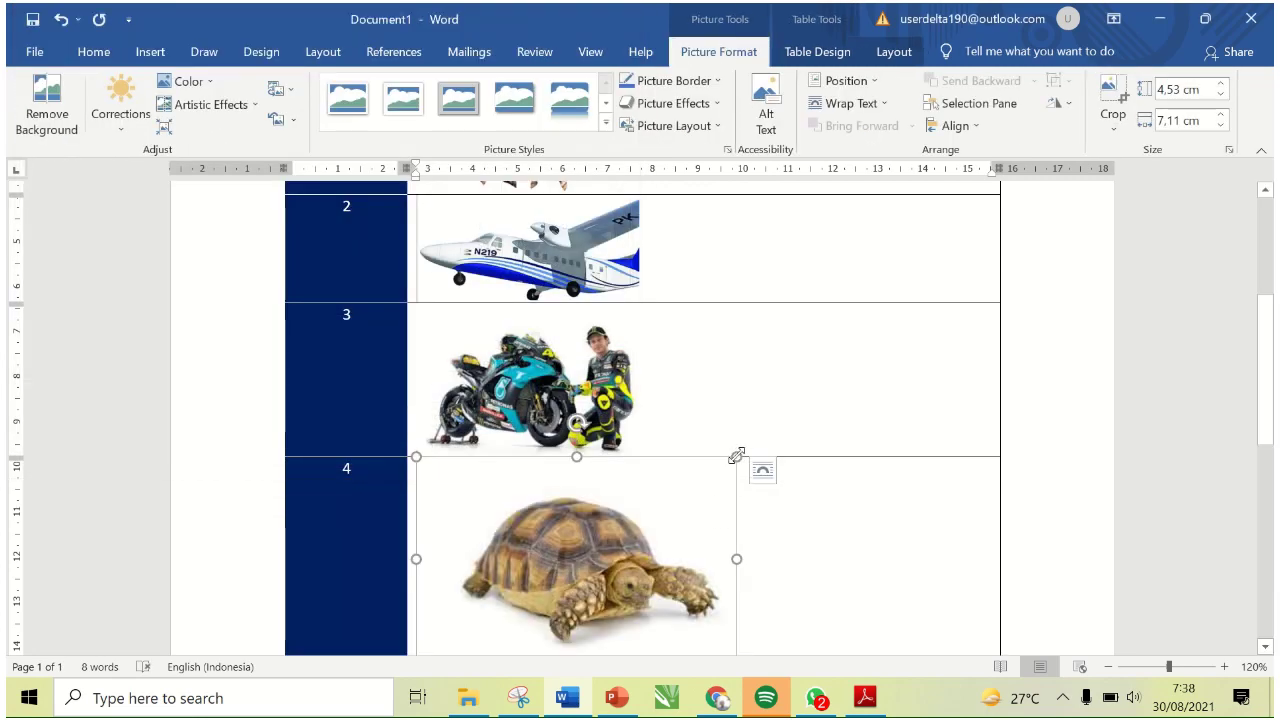
left_click_drag(736, 456, 540, 524)
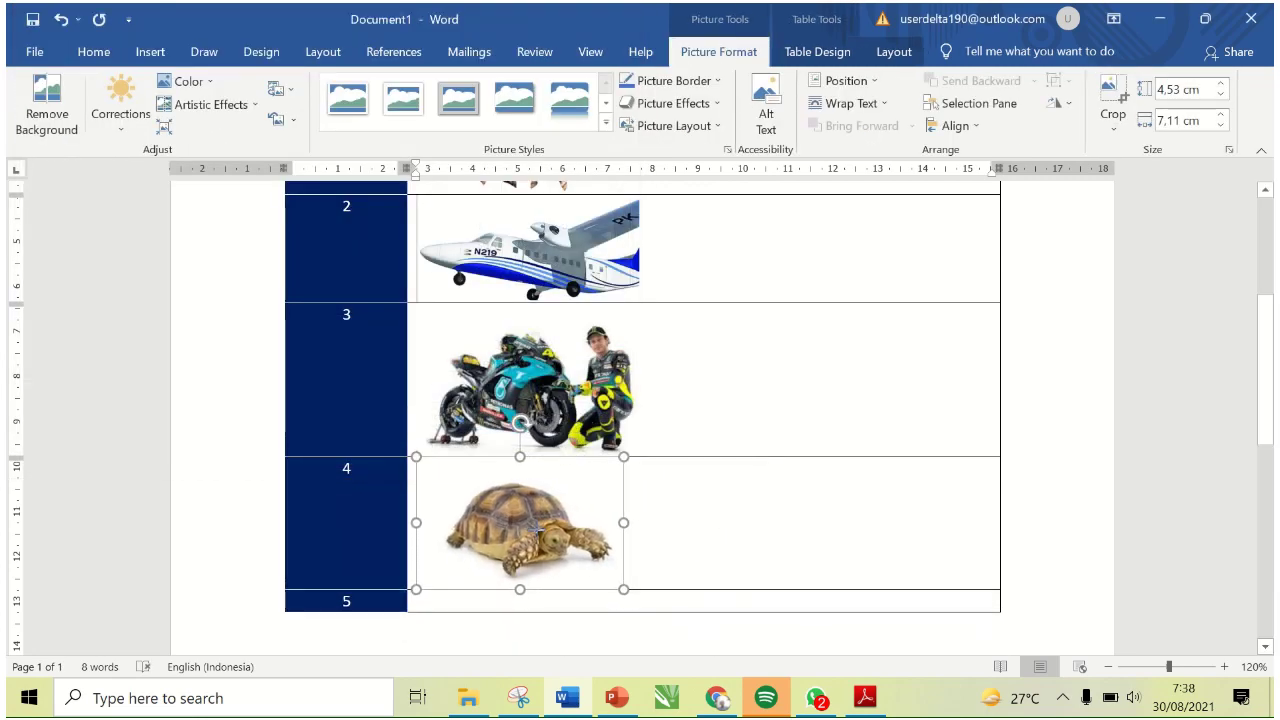
- Insert "5. Gajah" from Documents into the empty cell of row 5, sized about 3.12 × 4.1 cm
left_click(555, 600)
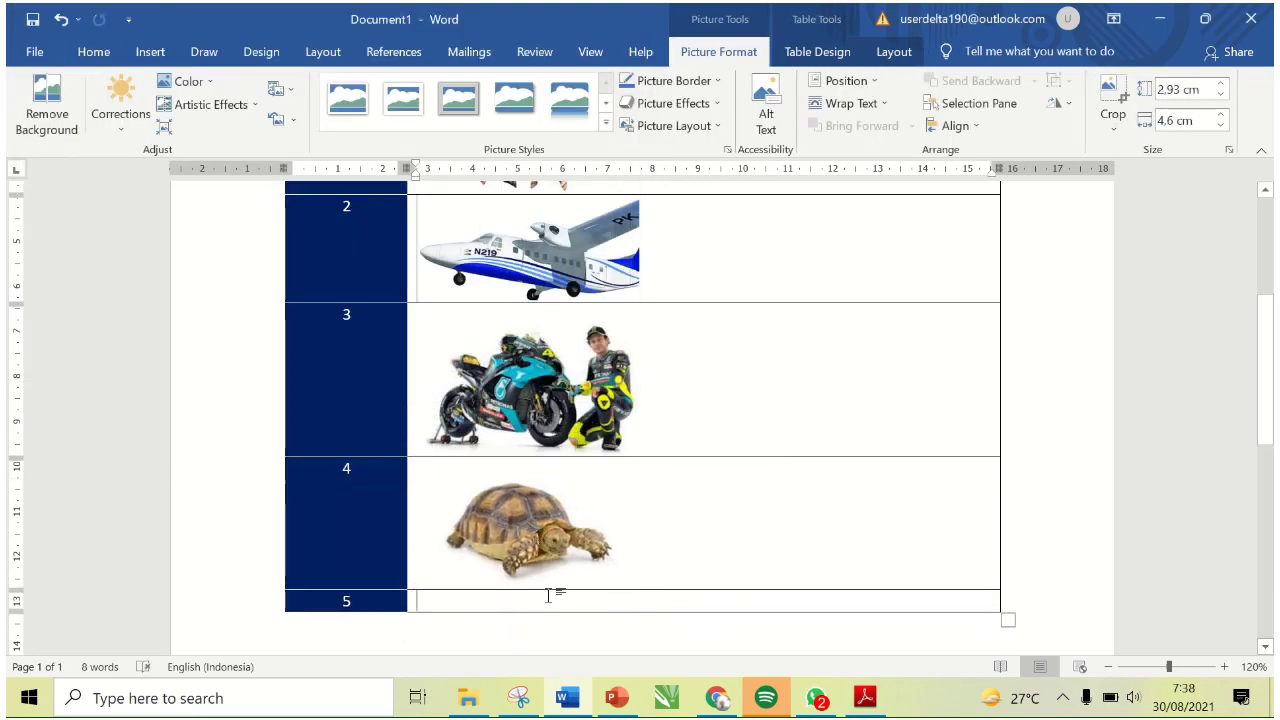
left_click(150, 52)
left_click(205, 100)
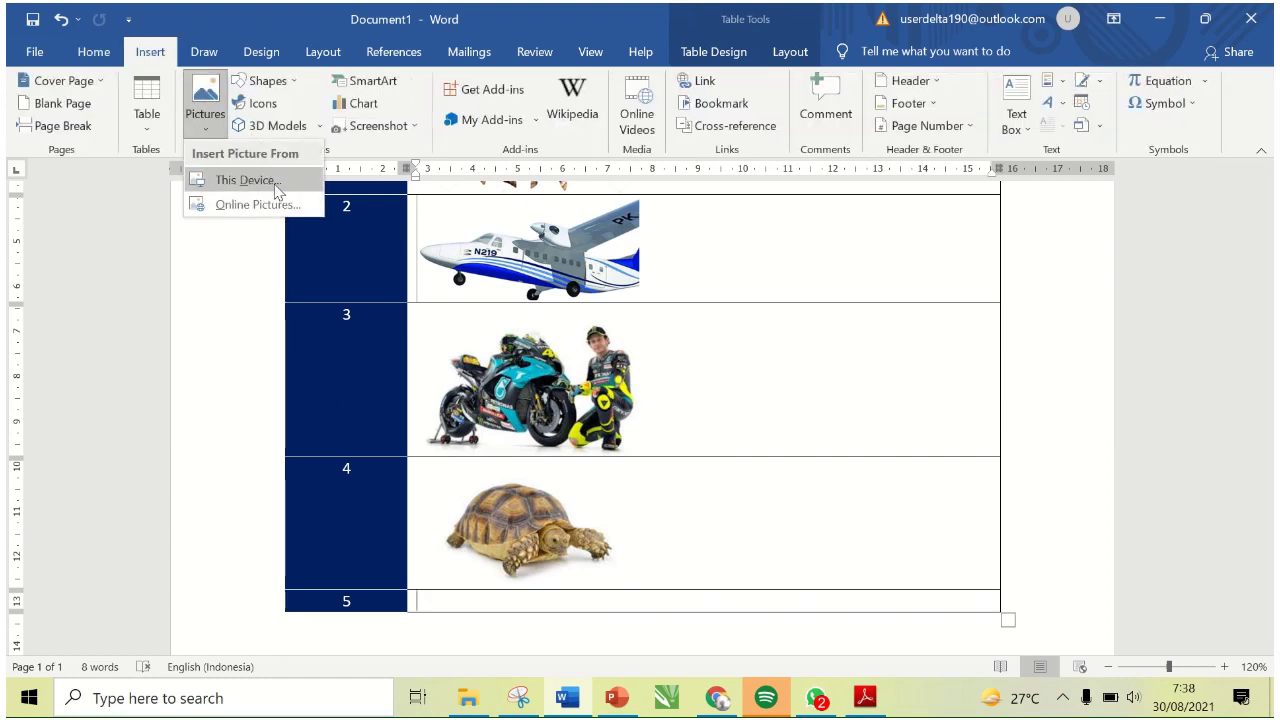
left_click(235, 177)
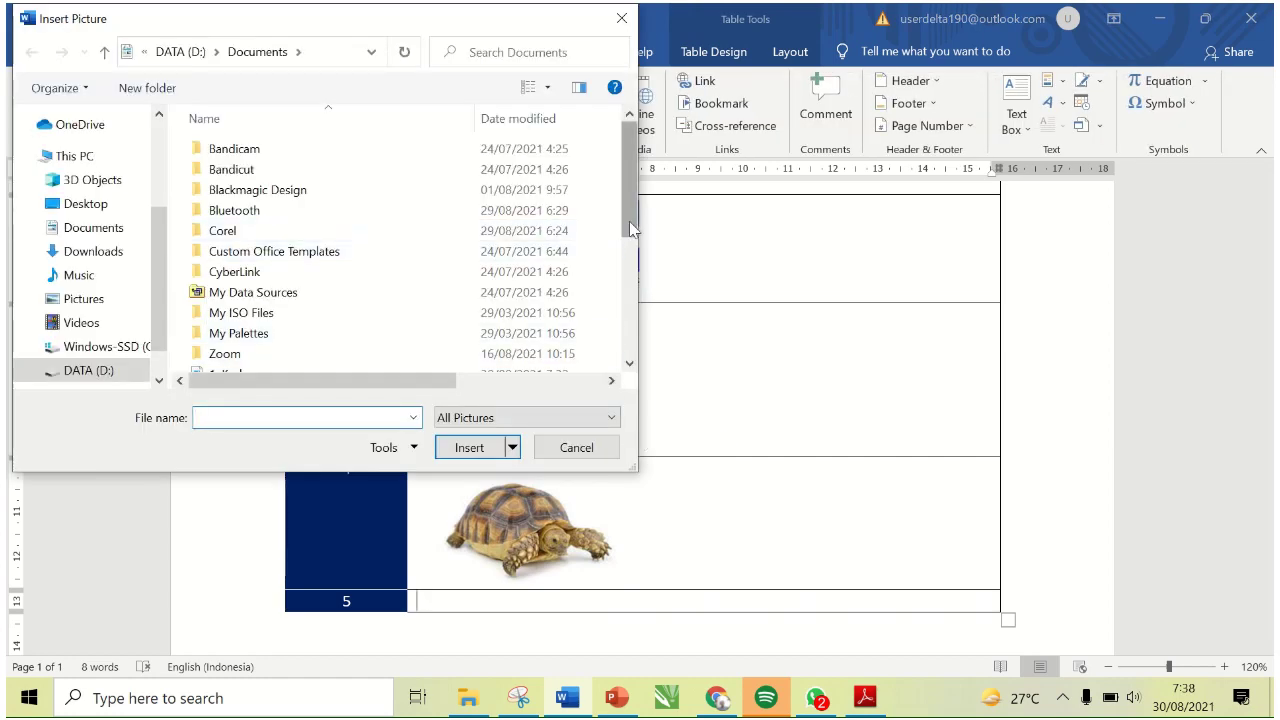
left_click_drag(629, 221, 643, 308)
left_click(362, 292)
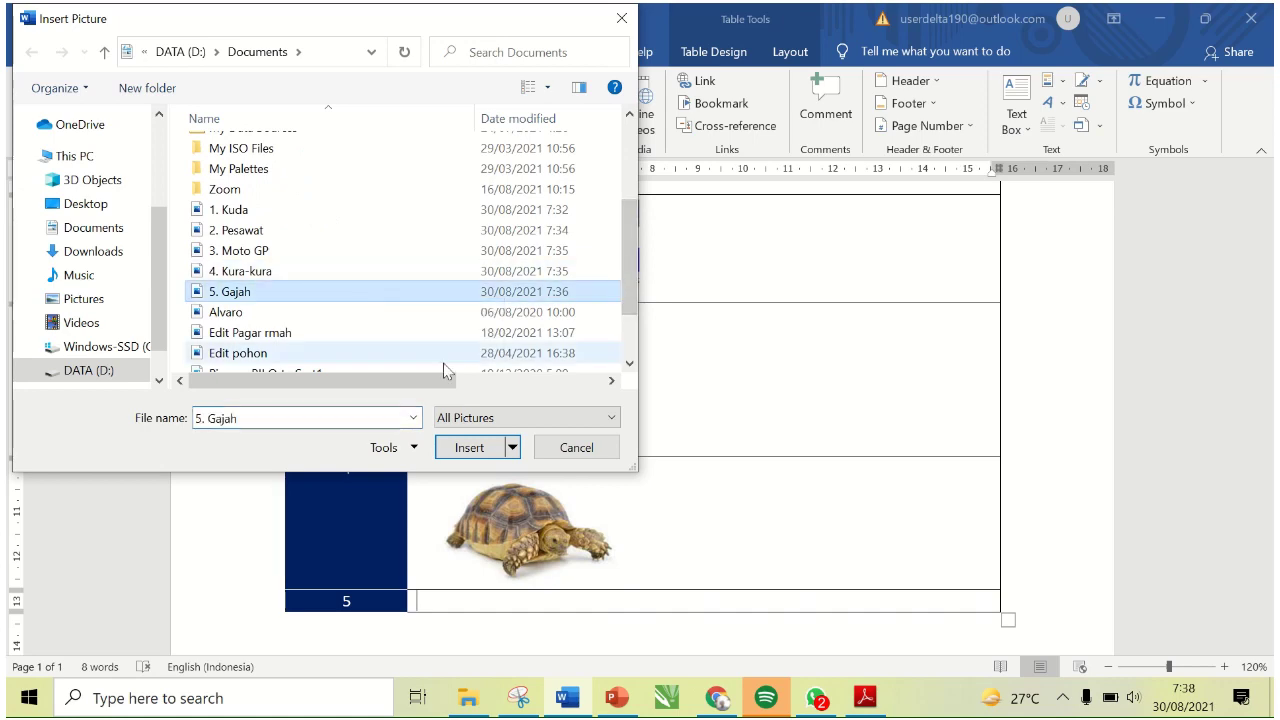
left_click(470, 448)
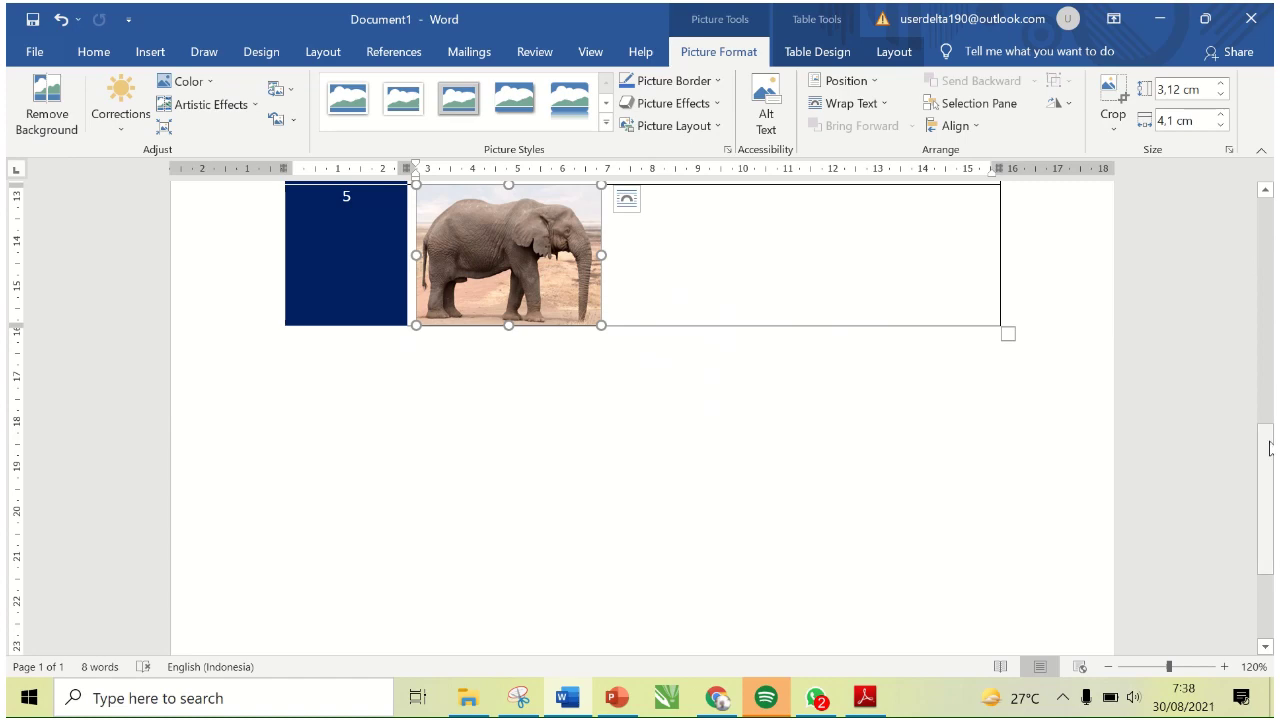
- Reduce the document zoom to 60% to review the whole five-row picture table
left_click_drag(1270, 447, 1228, 230)
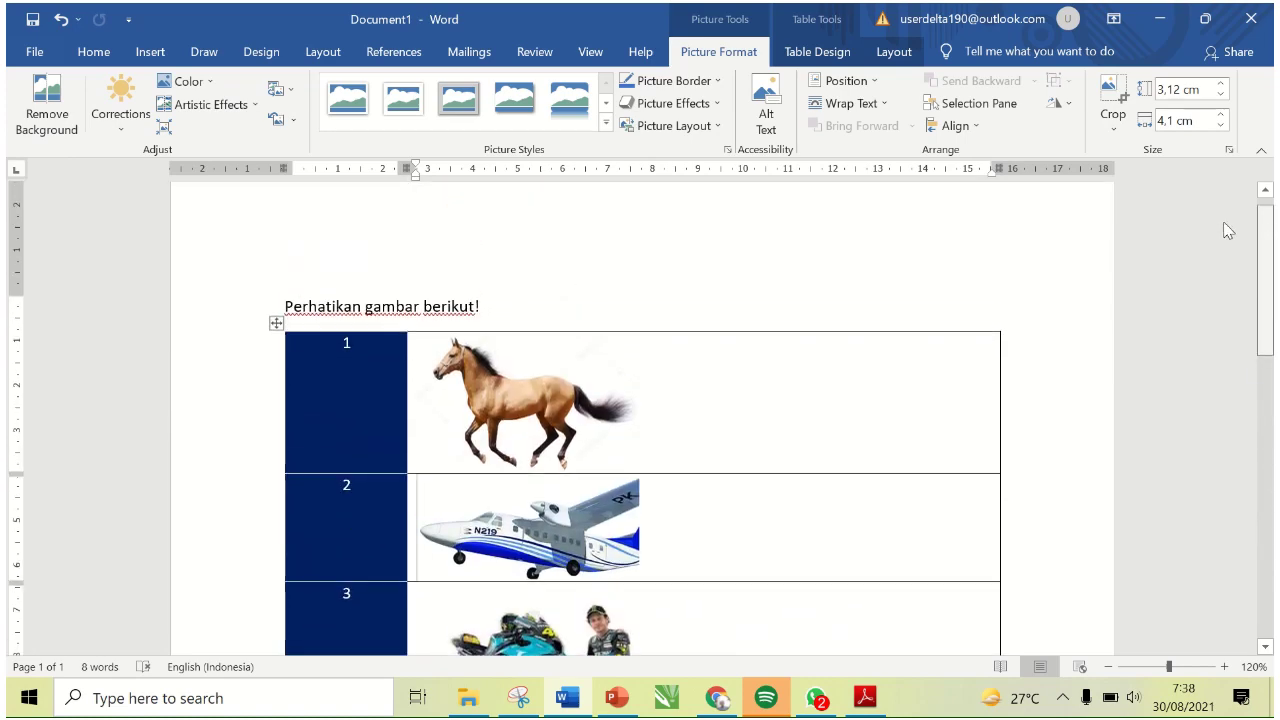
left_click(1108, 666)
left_click(1108, 666)
left_click(1108, 666)
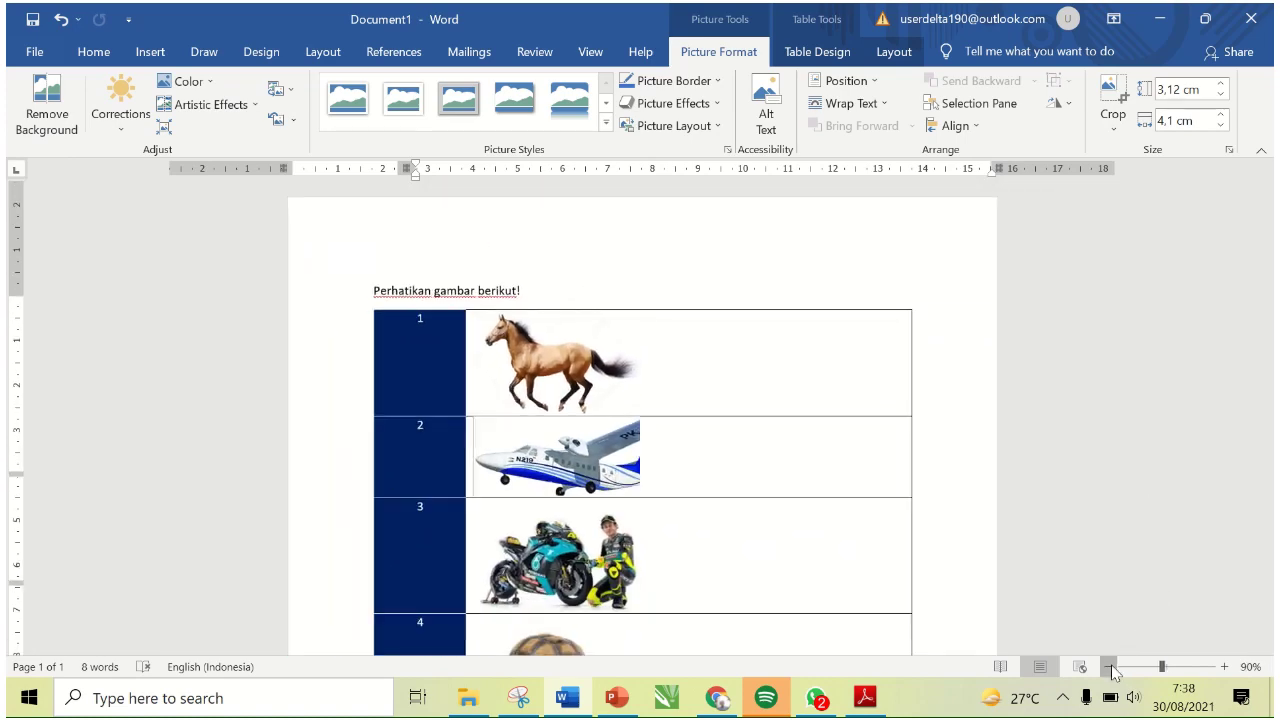
left_click(1108, 666)
left_click(1108, 666)
left_click(1108, 666)
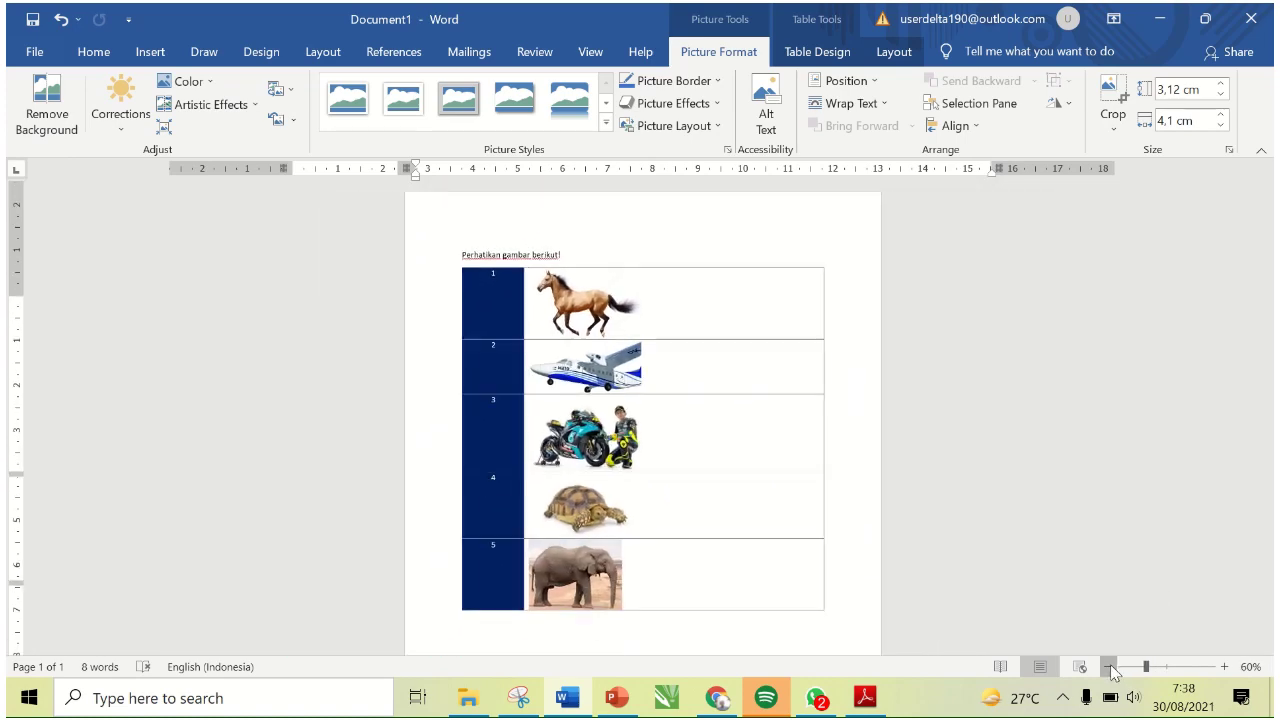
- Center the horse, airplane, motorcycle, tortoise and elephant pictures horizontally in their table cells
left_click(718, 284)
left_click(605, 305)
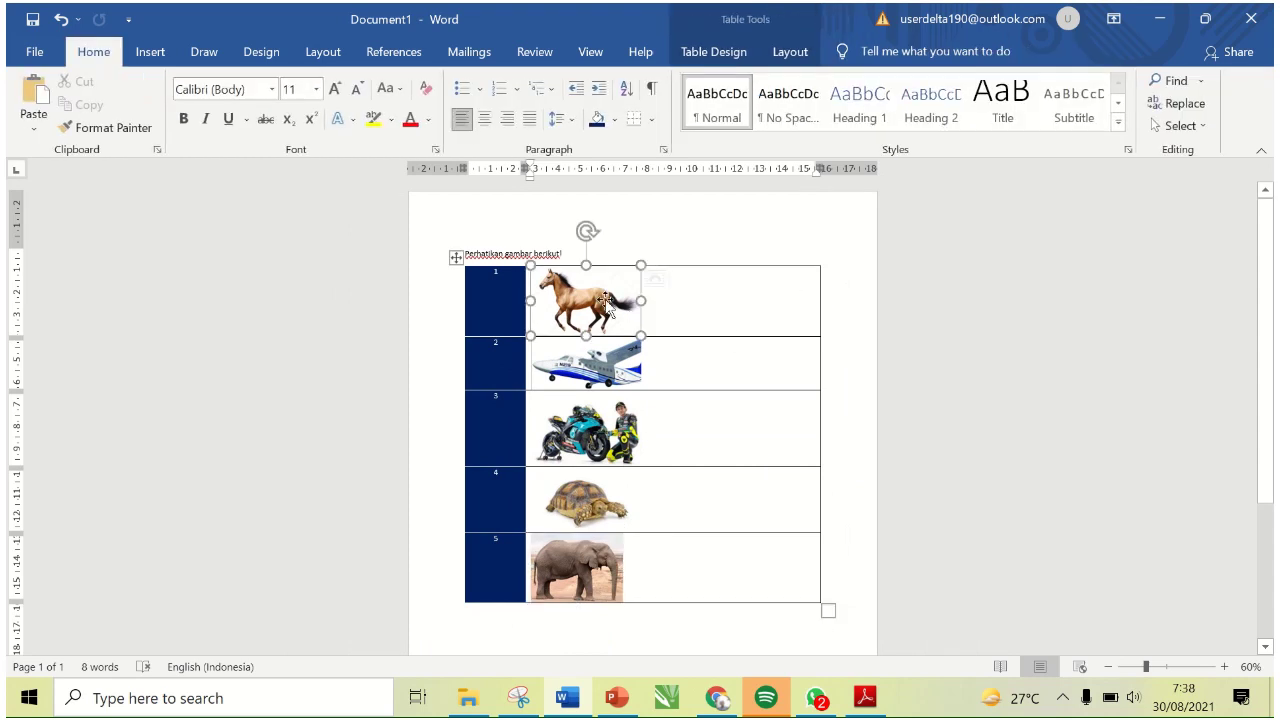
left_click(94, 52)
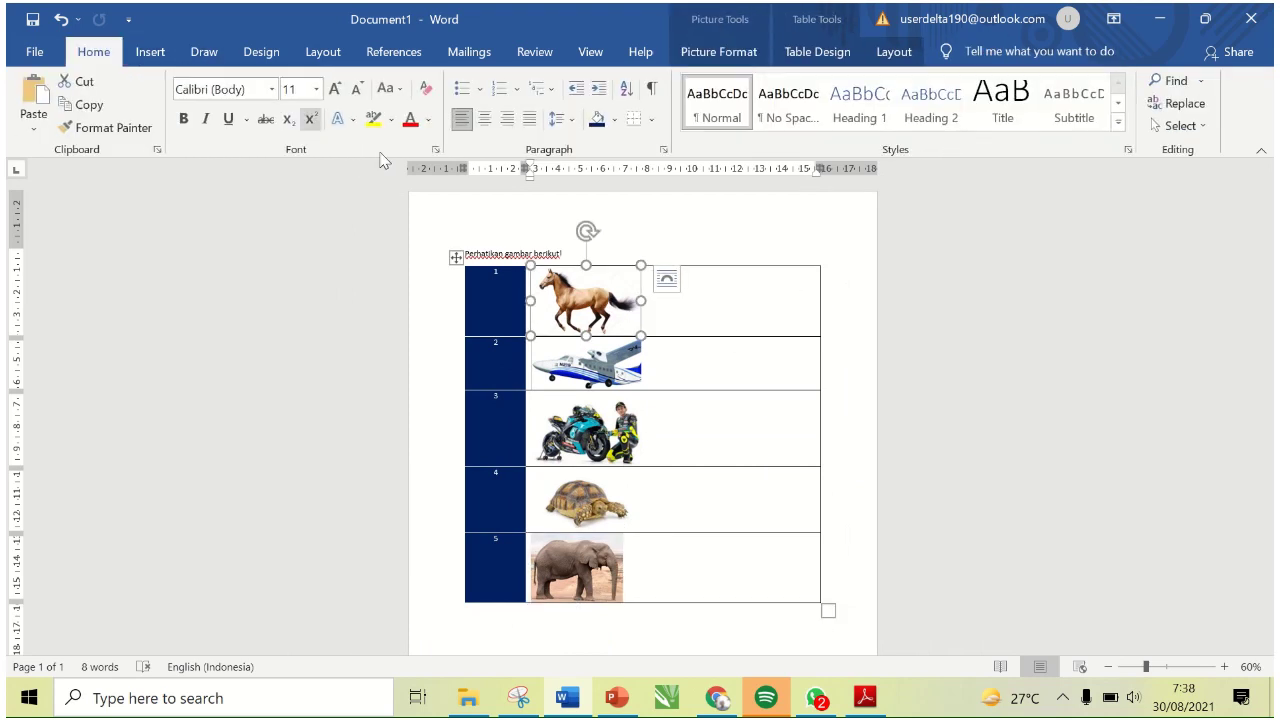
left_click(484, 120)
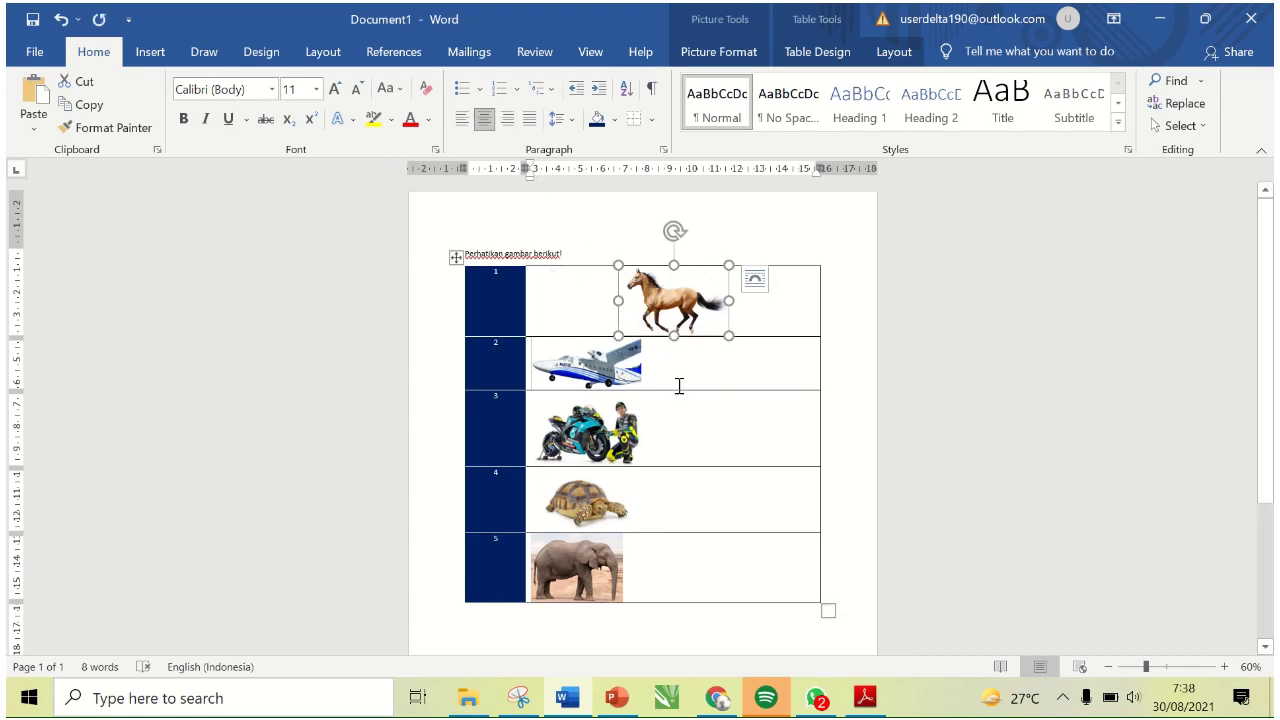
left_click_drag(679, 386, 714, 571)
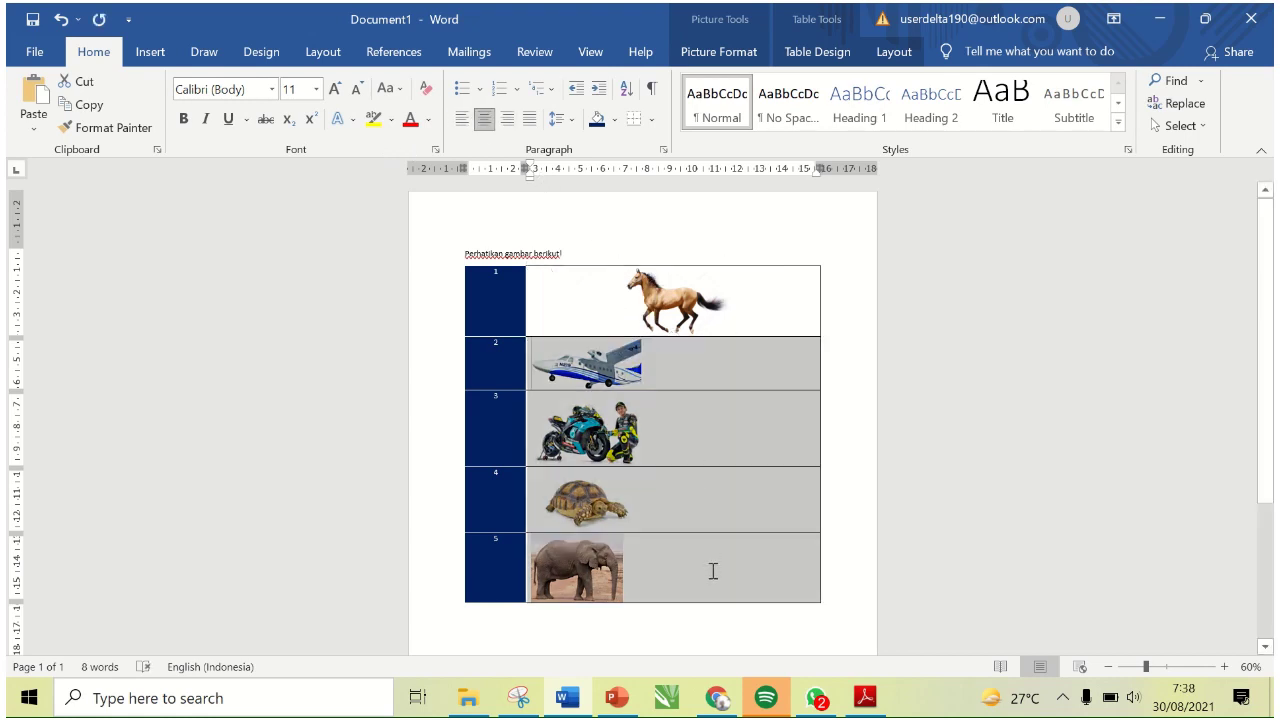
left_click(484, 124)
left_click(764, 413)
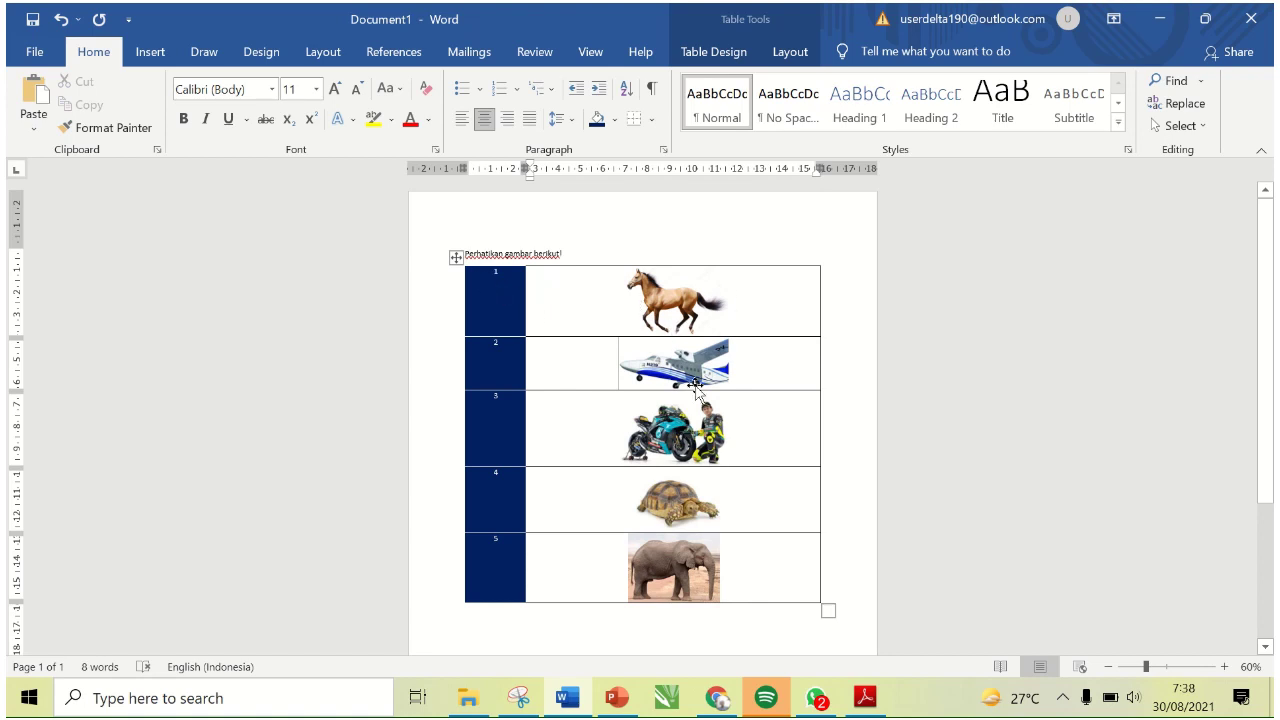
- Compare the layout with the PDF table in Adobe Reader, and in Word center the blue column's numbers 1 to 5 vertically in their cells
left_click(865, 697)
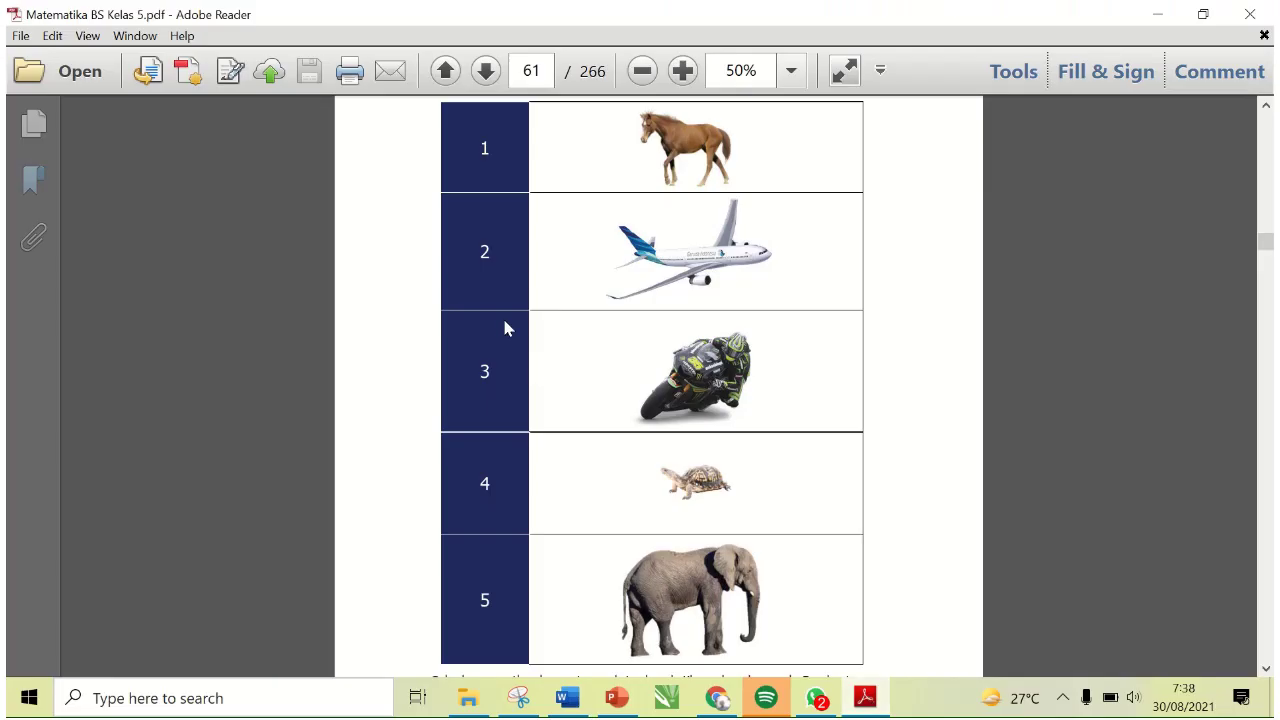
left_click(570, 698)
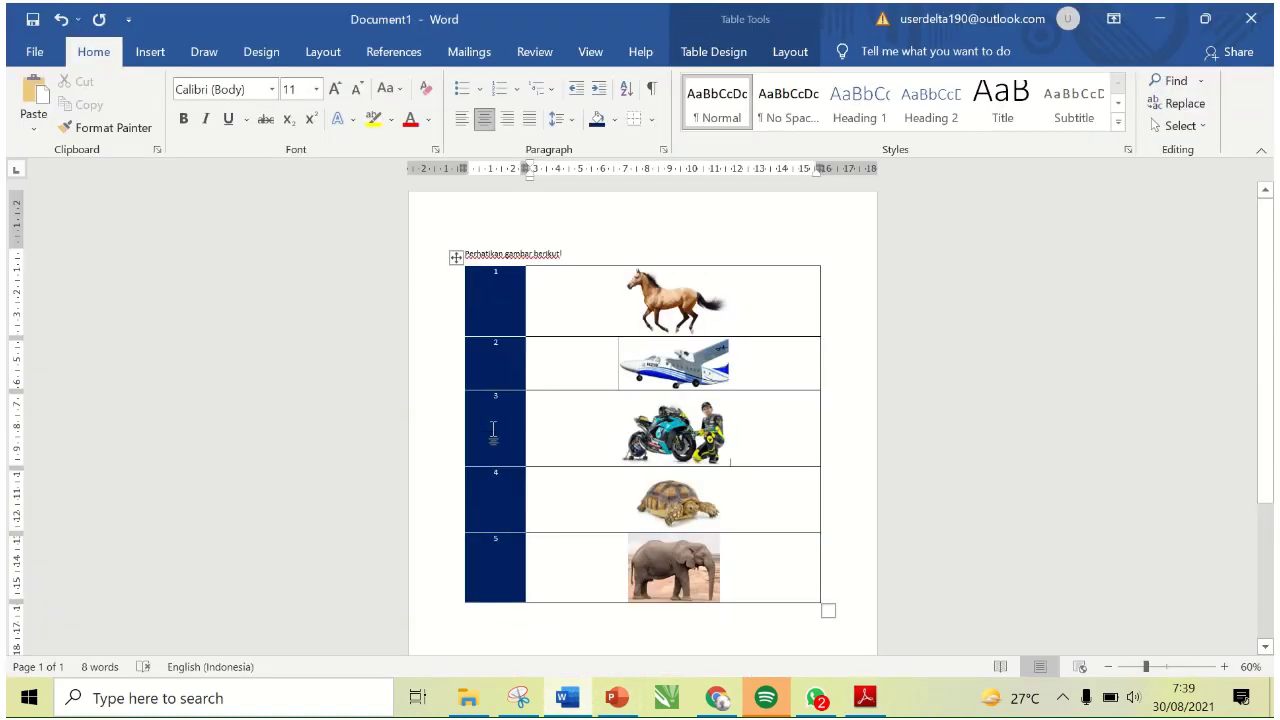
right_click(512, 280)
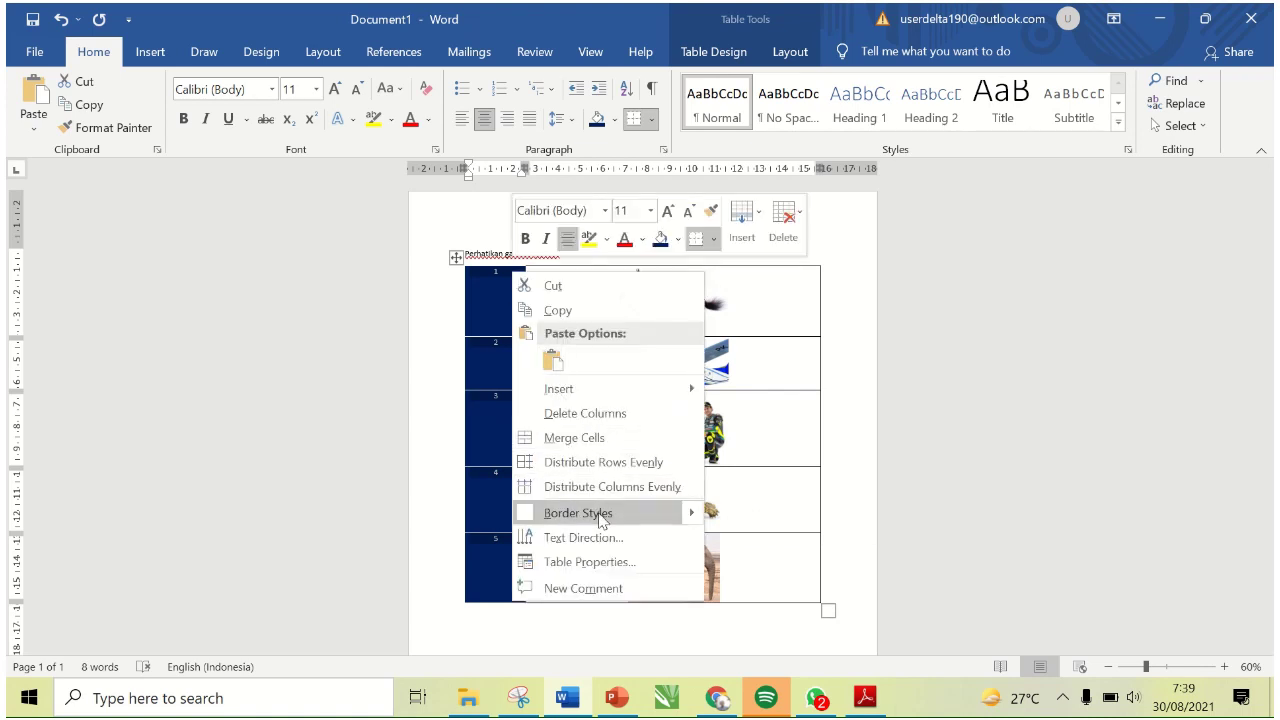
left_click(486, 284)
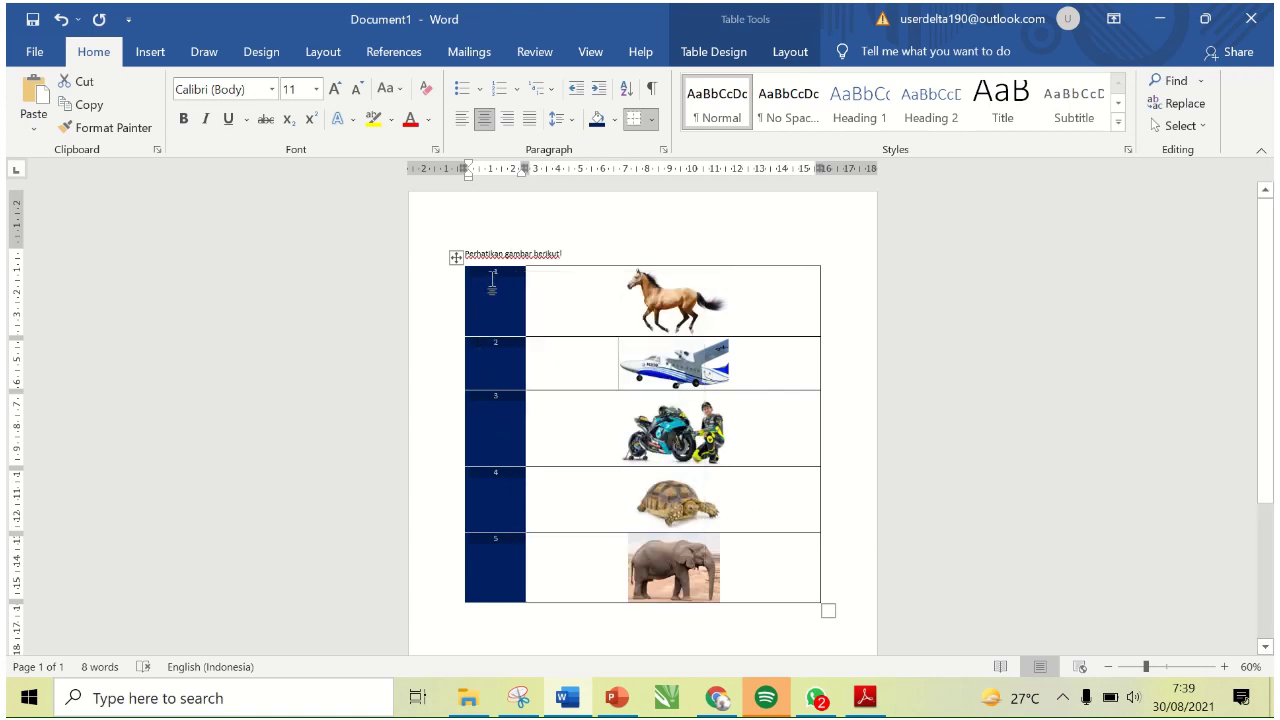
left_click_drag(492, 283, 506, 549)
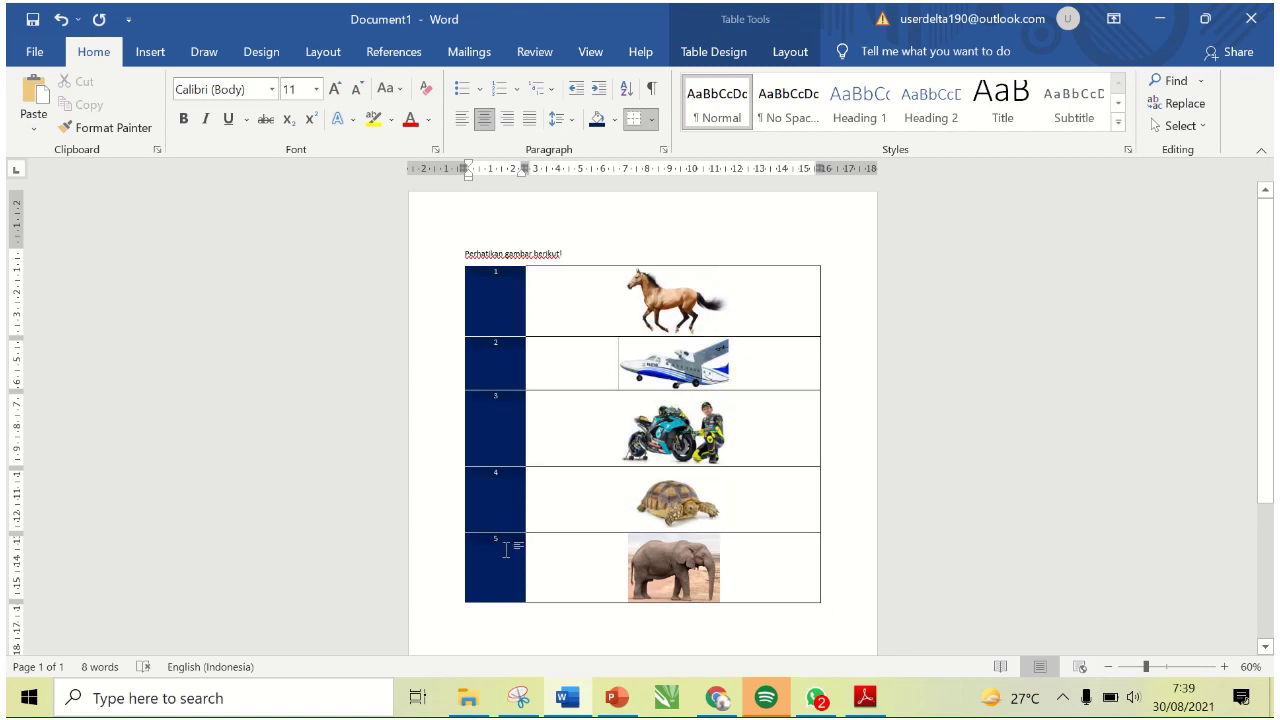
right_click(512, 277)
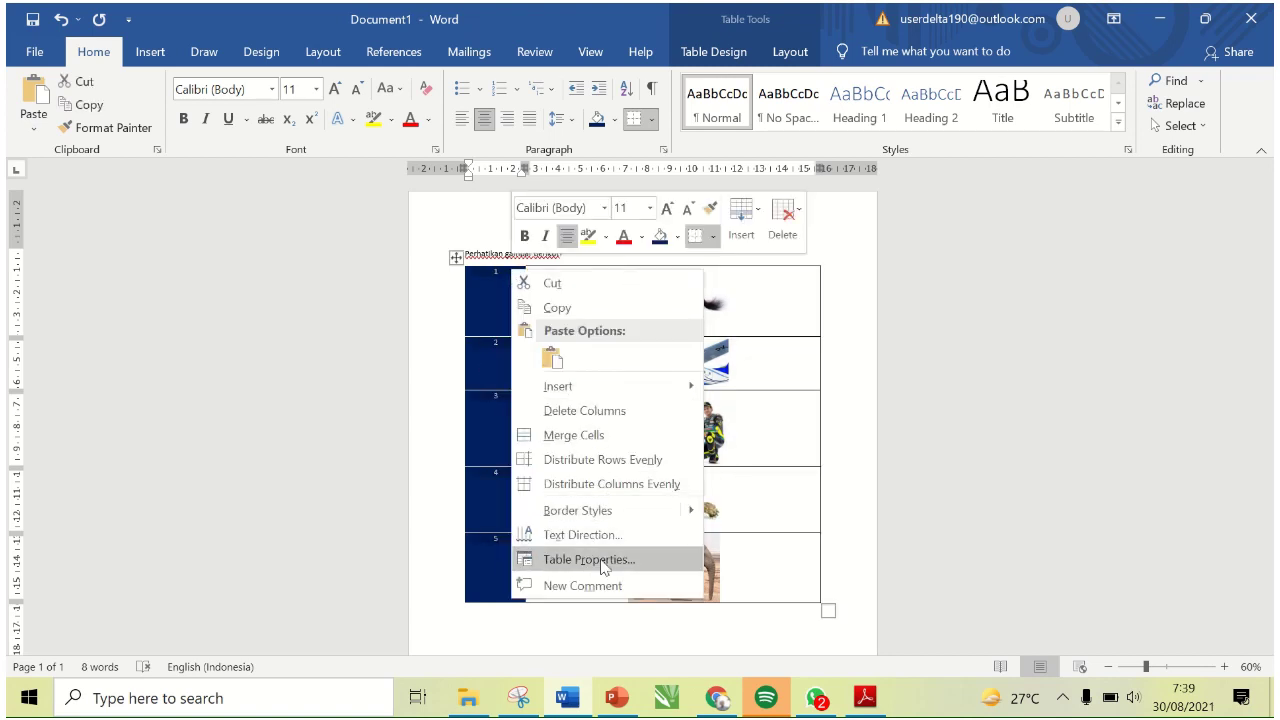
left_click(589, 560)
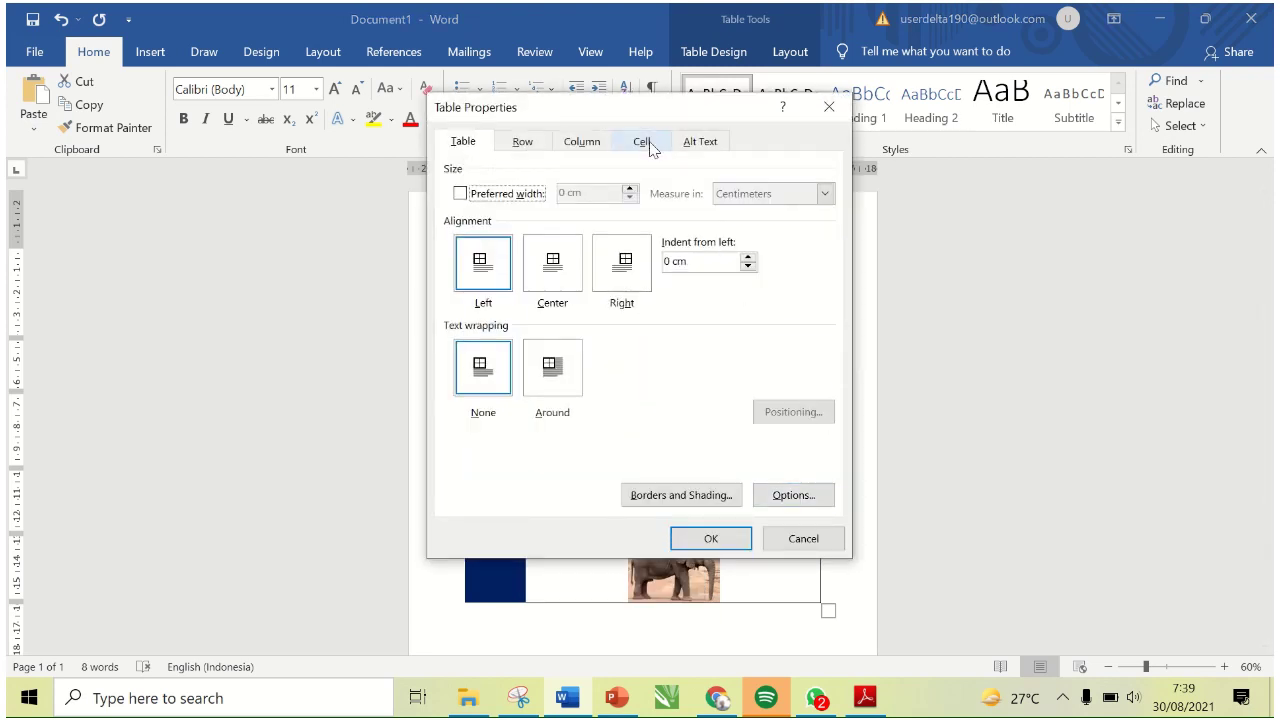
left_click(653, 142)
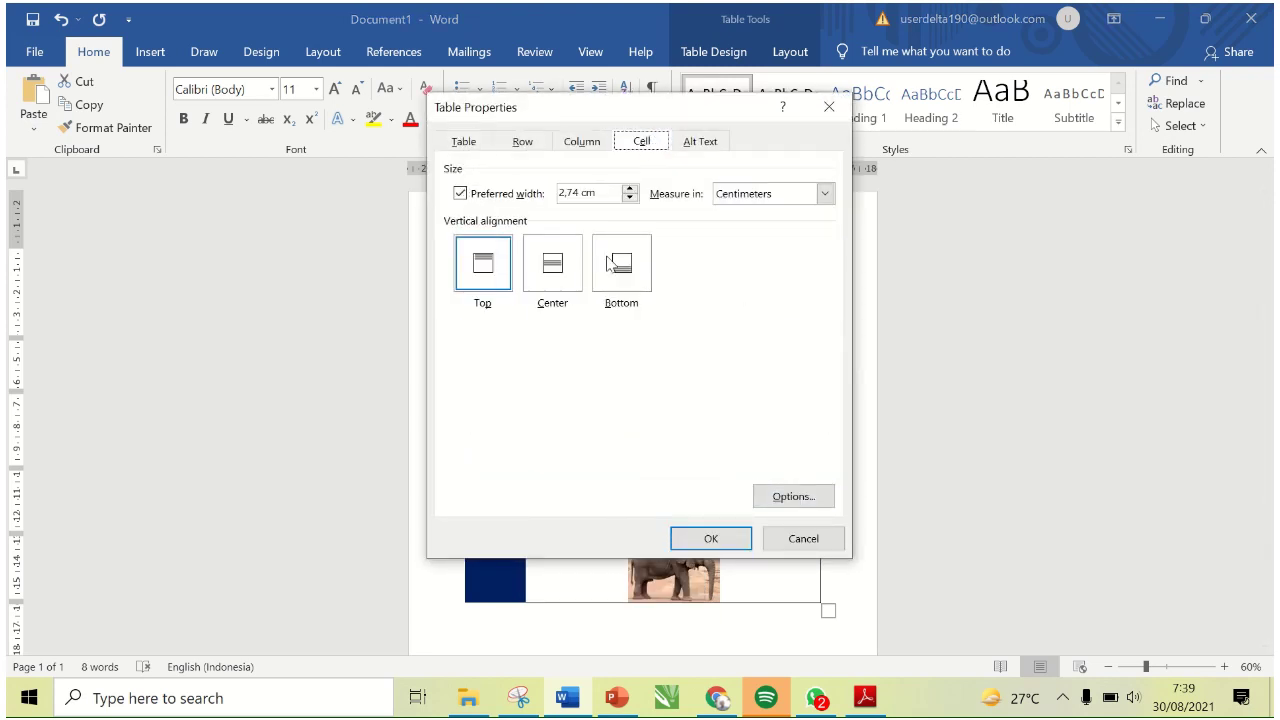
left_click(556, 264)
left_click(711, 538)
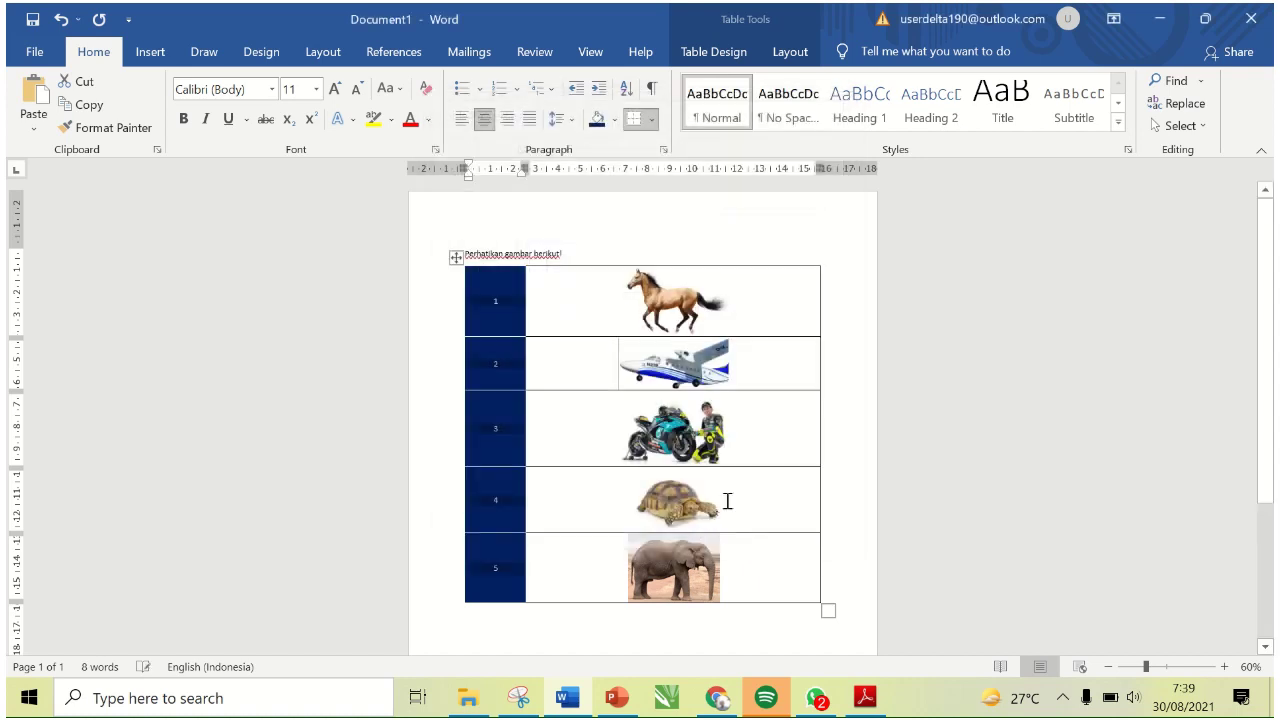
left_click(594, 306)
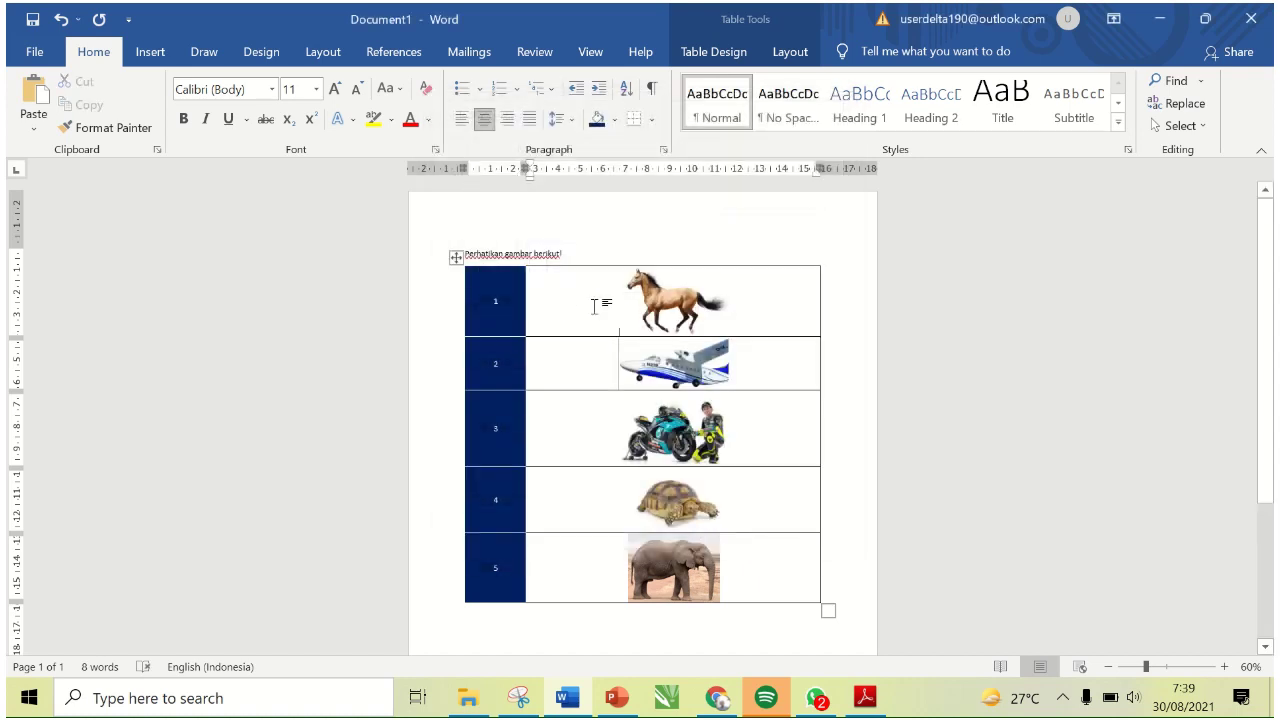
- Format the heading line "Perhatikan gambar berikut!" above the table as 12 pt bold
left_click(420, 262)
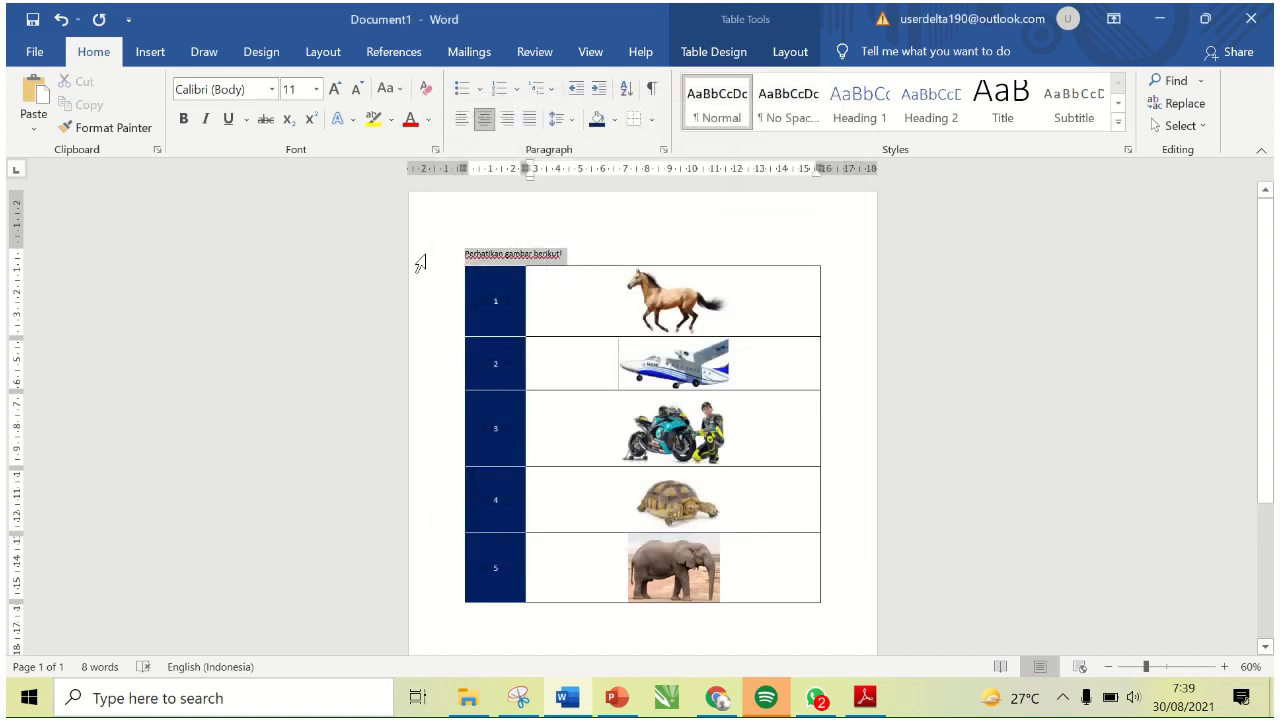
left_click(316, 89)
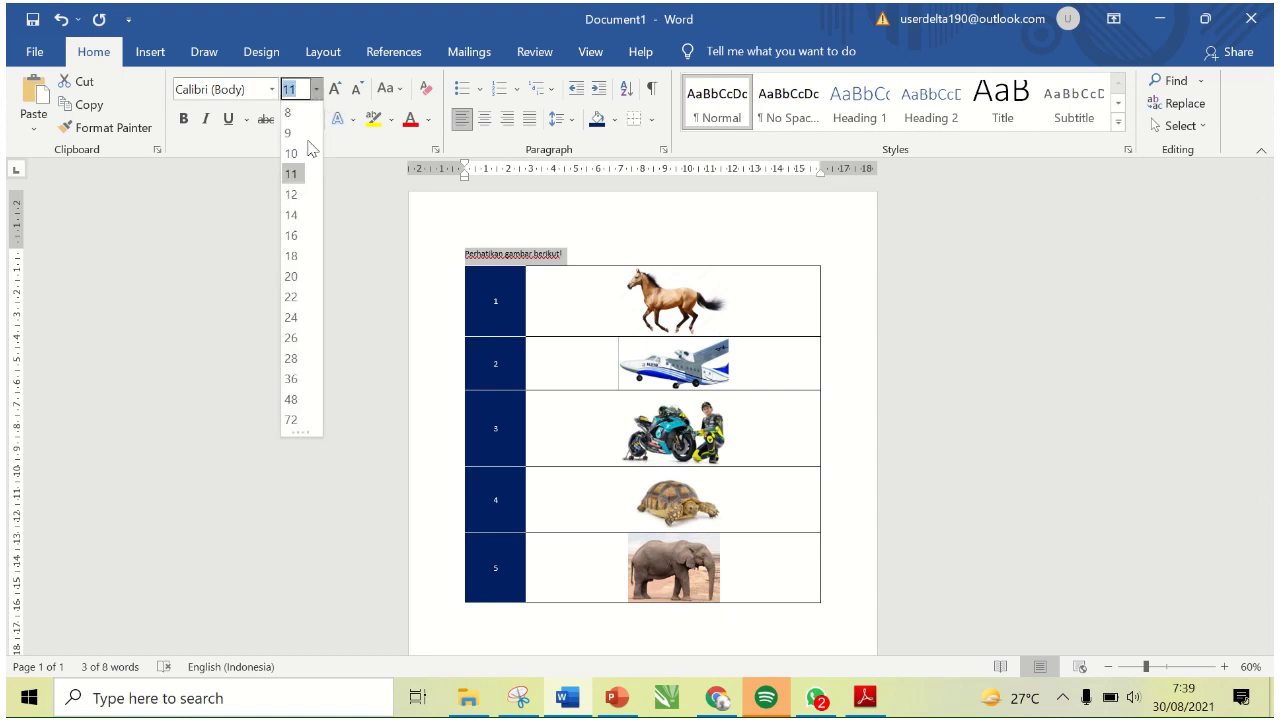
left_click(292, 194)
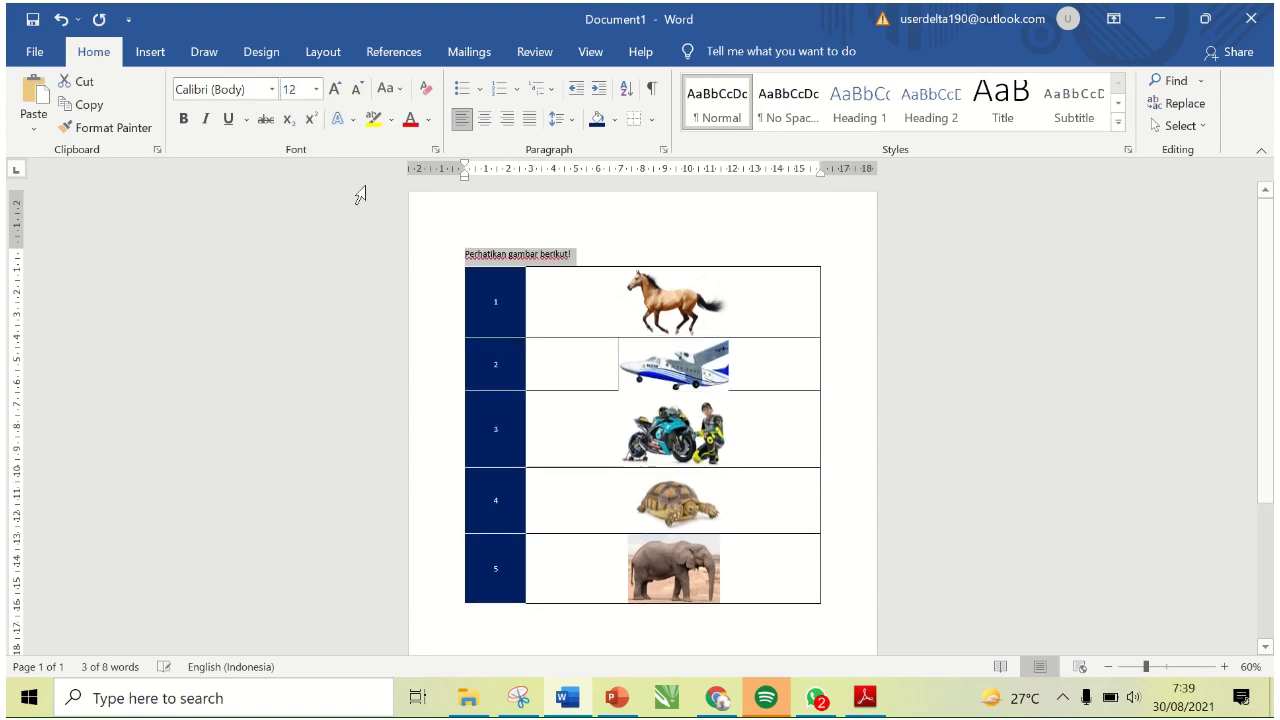
key("ctrl+b")
left_click(596, 258)
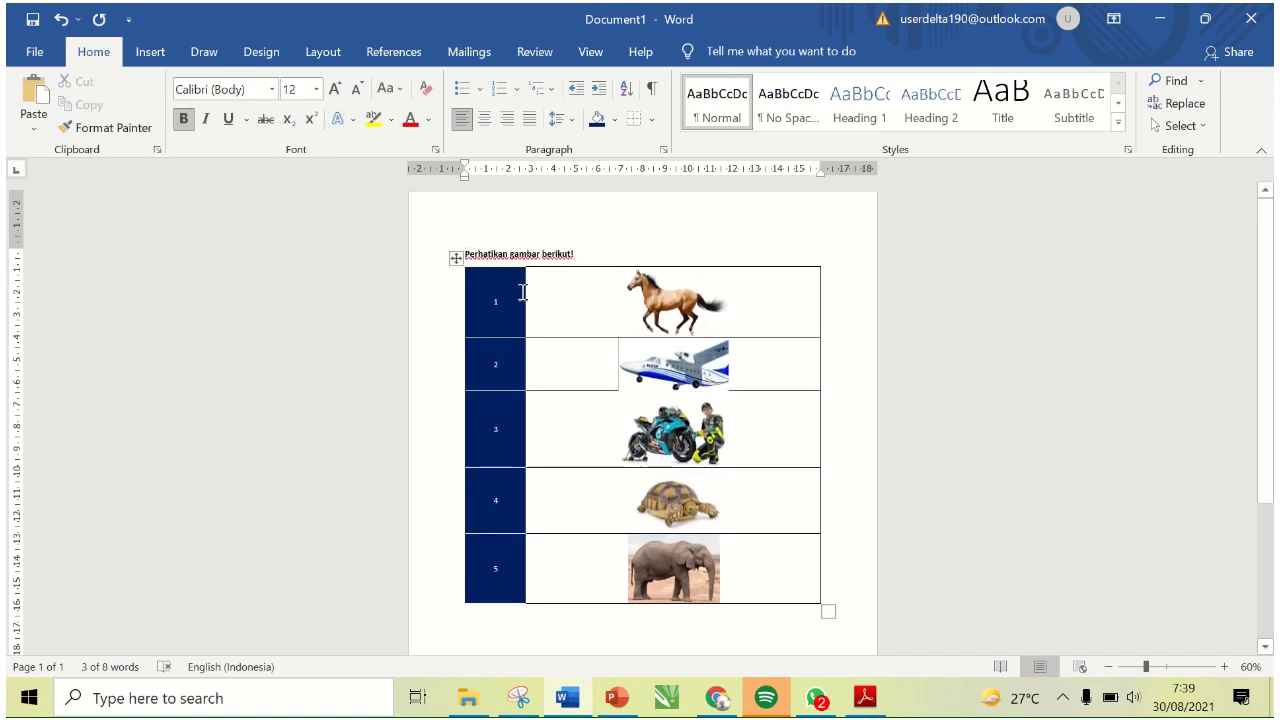
- Format the numbers 1 to 5 in the table's blue column as 12 pt bold
left_click(487, 572)
left_click(316, 89)
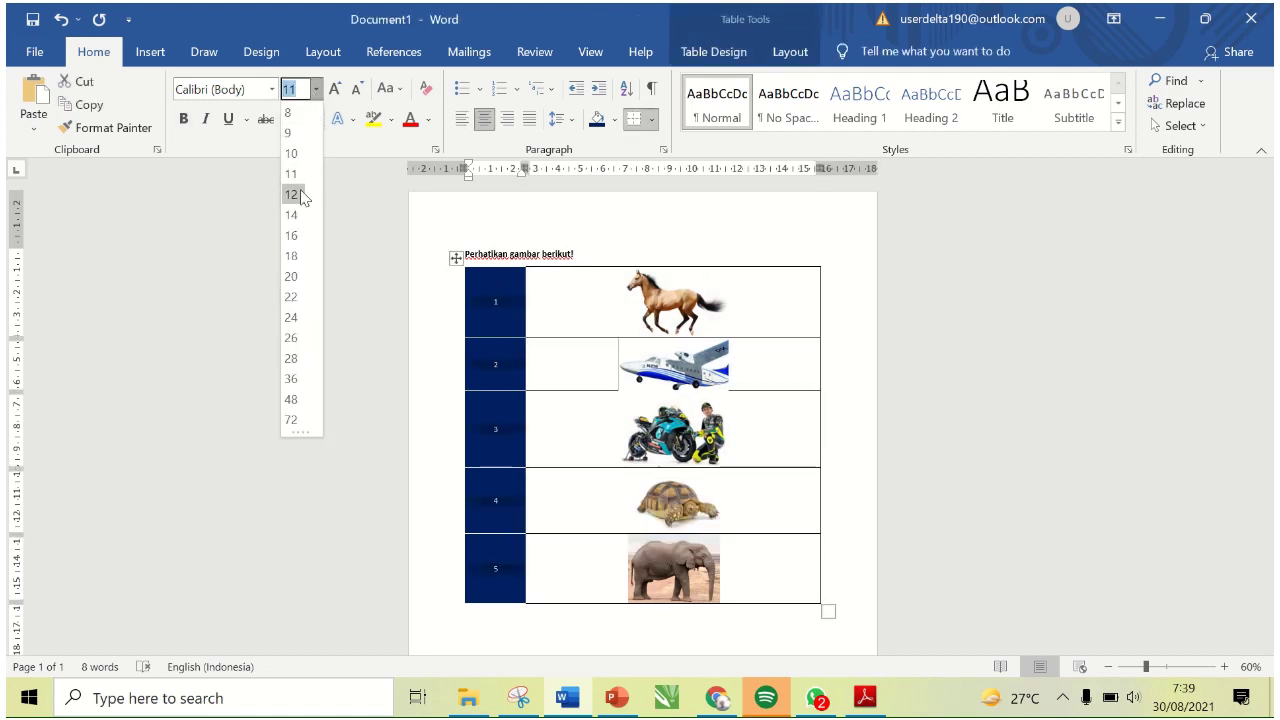
left_click(295, 194)
left_click(184, 118)
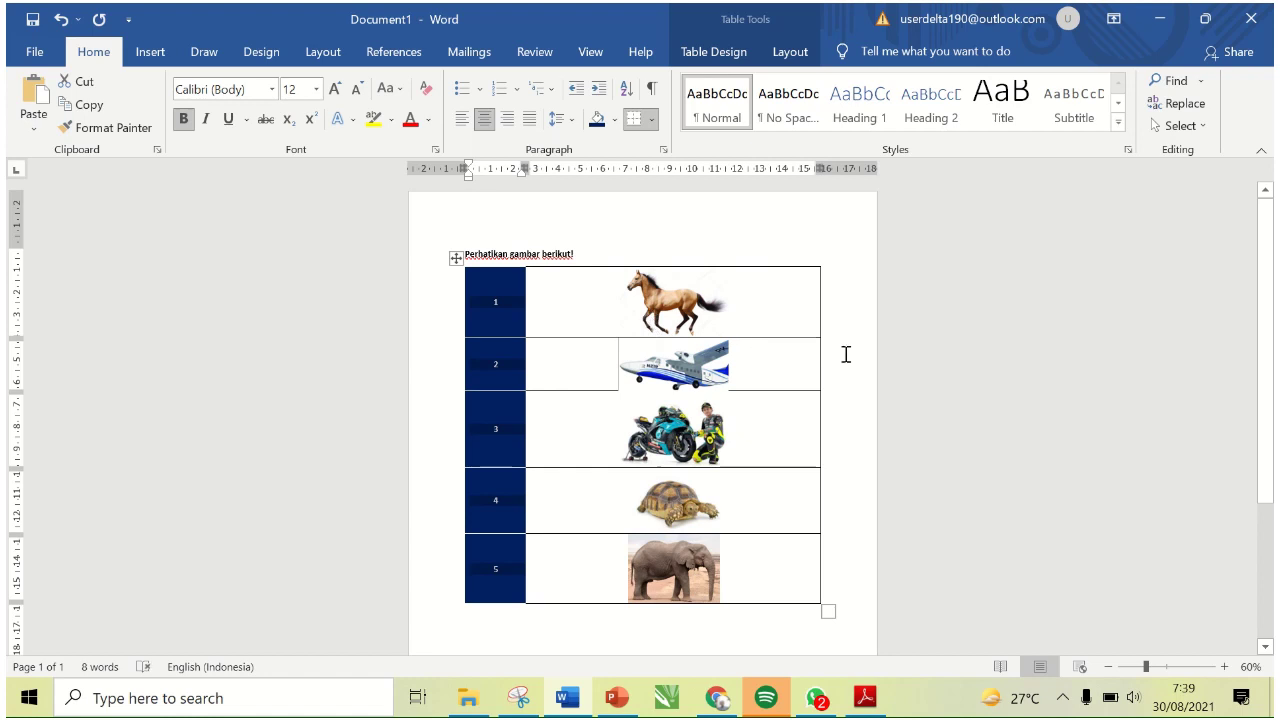
left_click(923, 364)
- Shrink the airplane picture in row 2 proportionally to about 2.16 × 4.46 cm
left_click(695, 370)
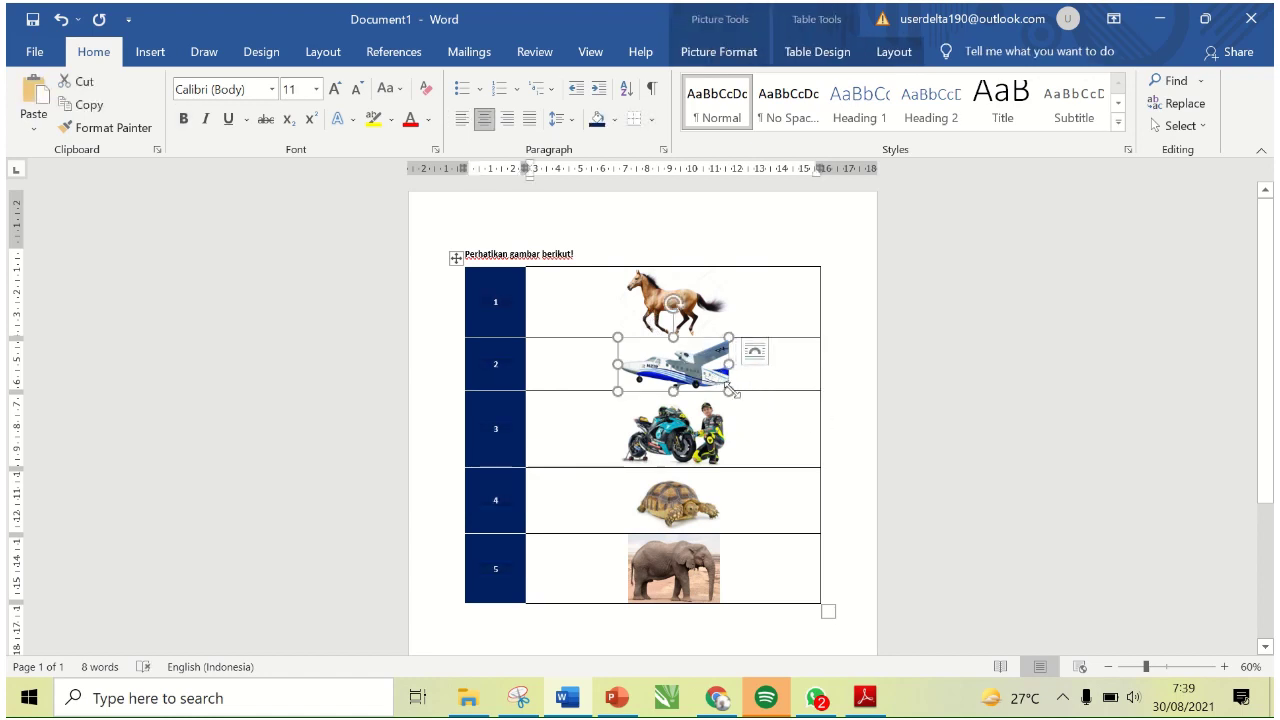
left_click_drag(730, 390, 724, 386)
left_click(849, 389)
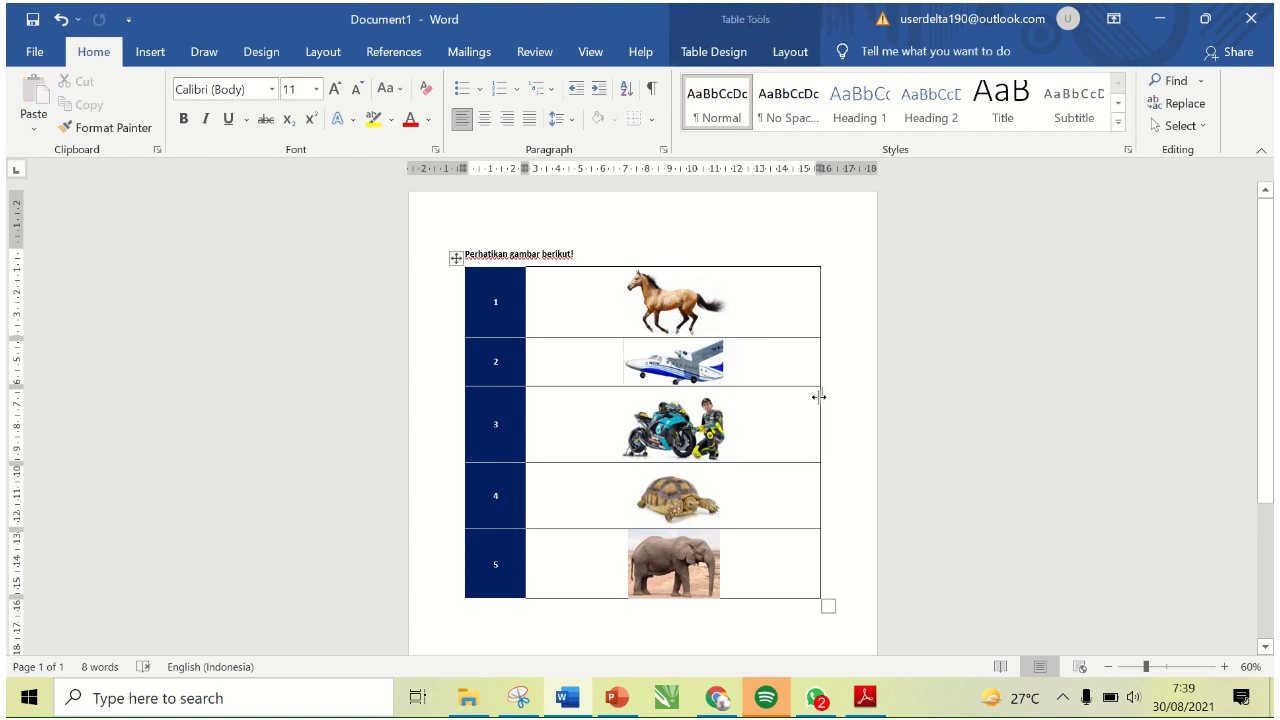
- Crop the thin vertical line off the left edge of the airplane picture in row 2
left_click(668, 352)
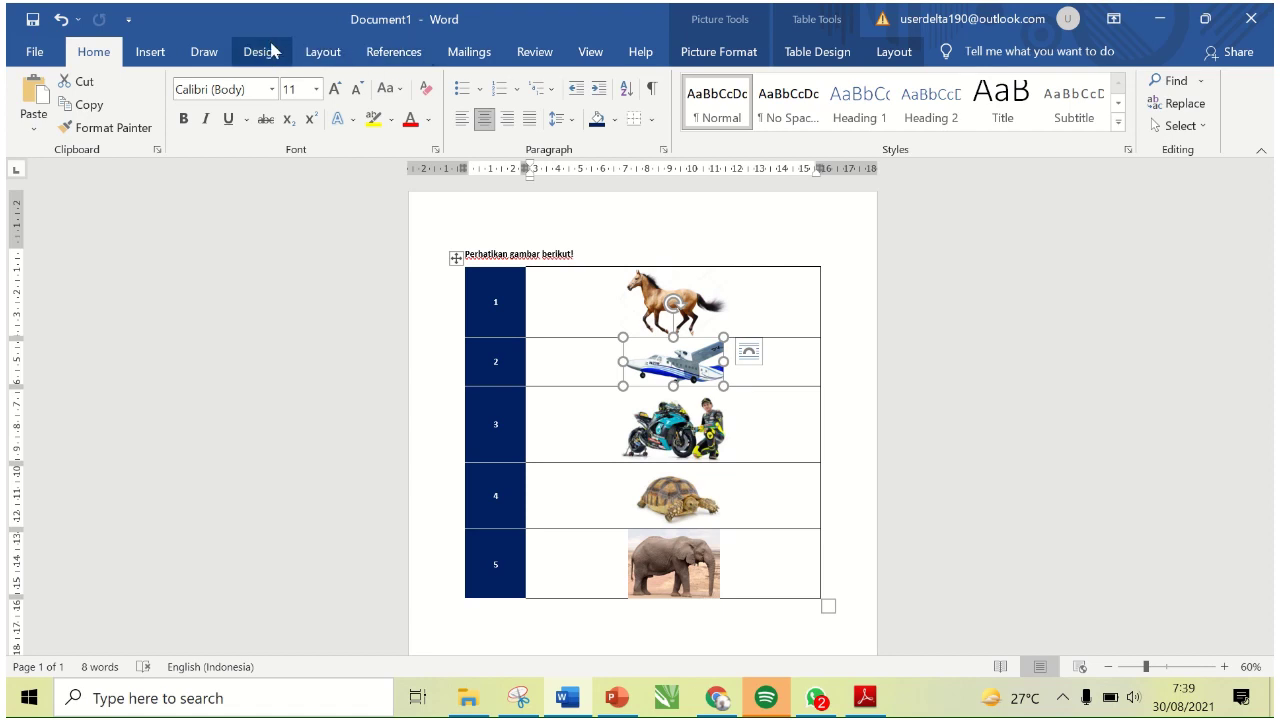
left_click(731, 55)
left_click(1110, 100)
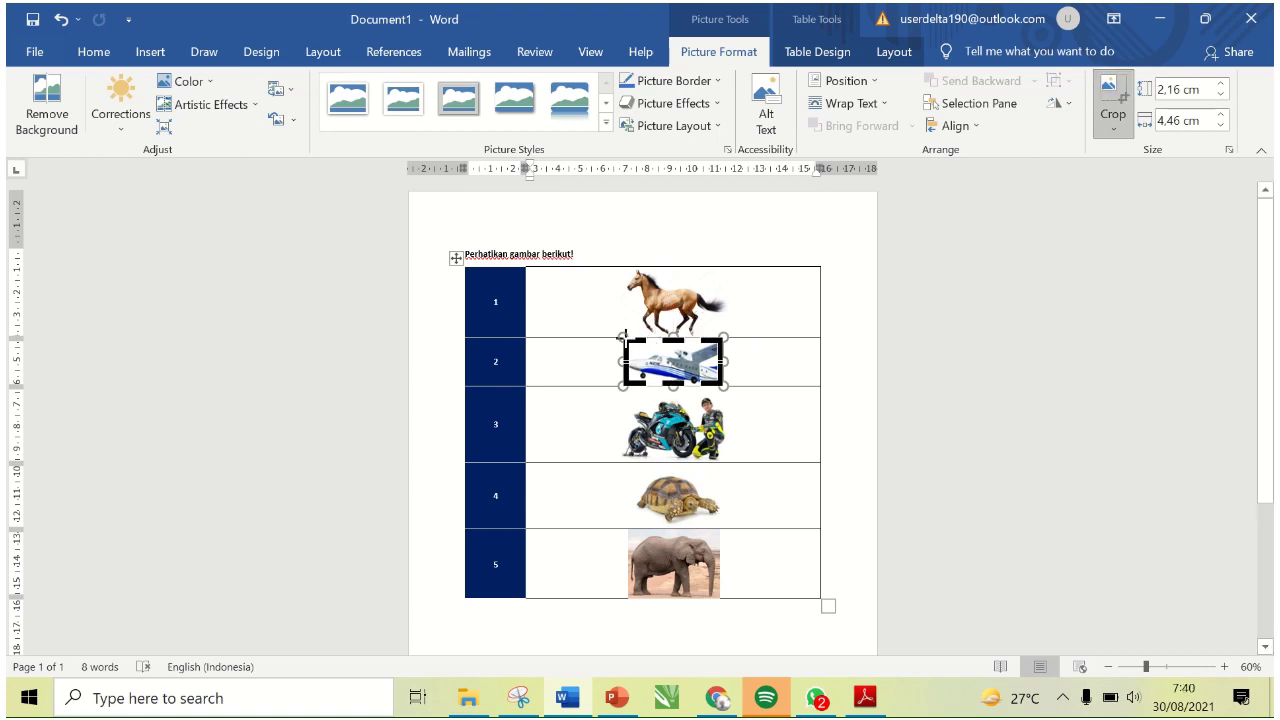
left_click(760, 369)
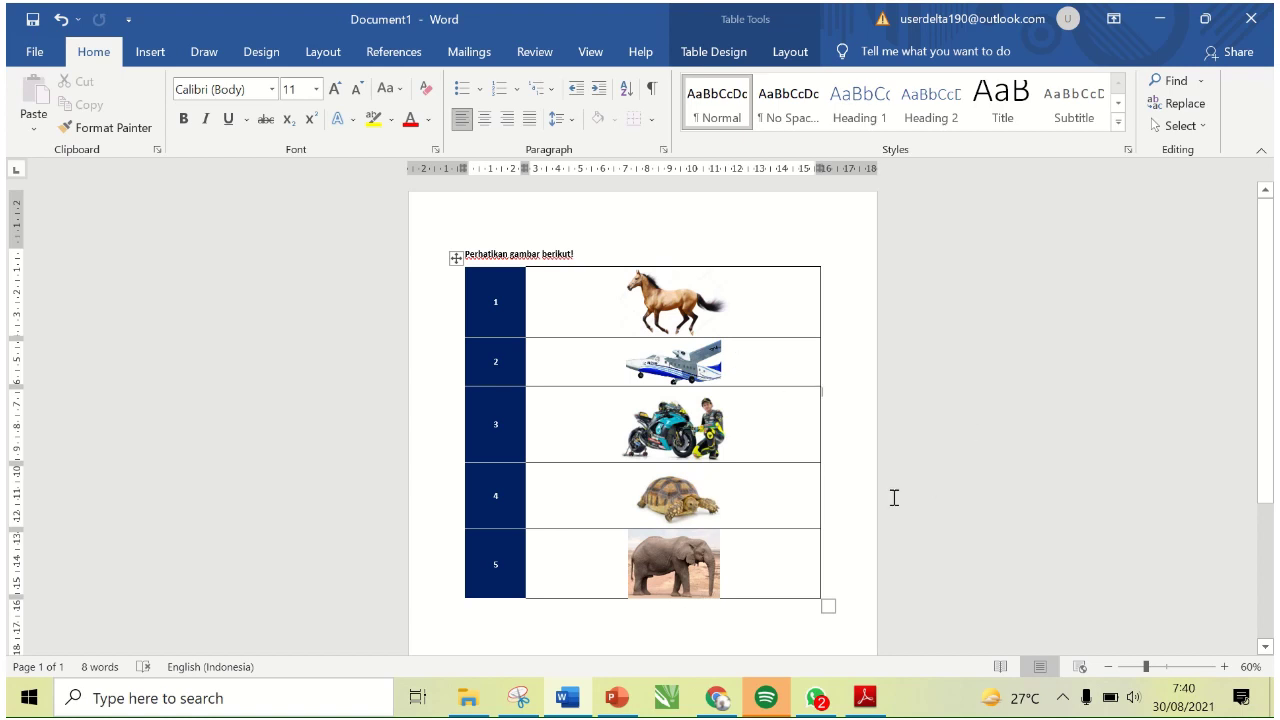
- Switch to Adobe Reader and copy the two-line instruction beginning "Coba kamu urutkan kecepatan" below the page 61 picture table
scroll(1268, 420, "down", 1)
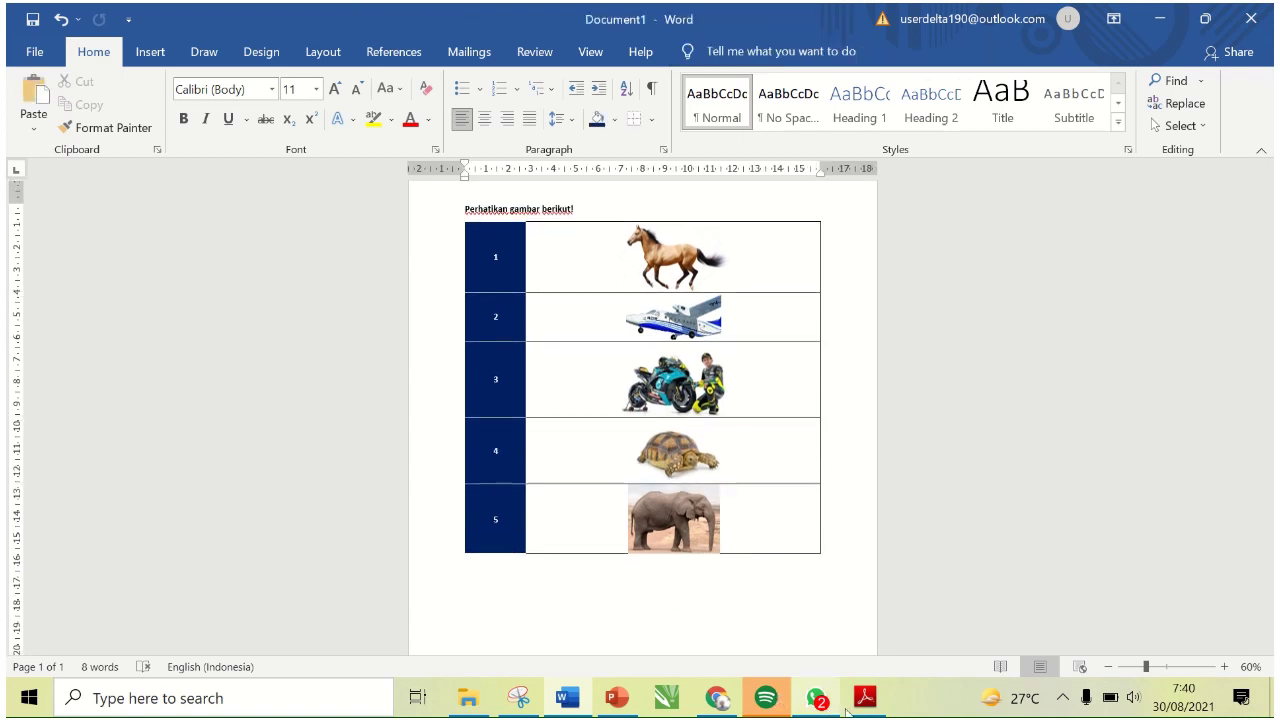
left_click(866, 698)
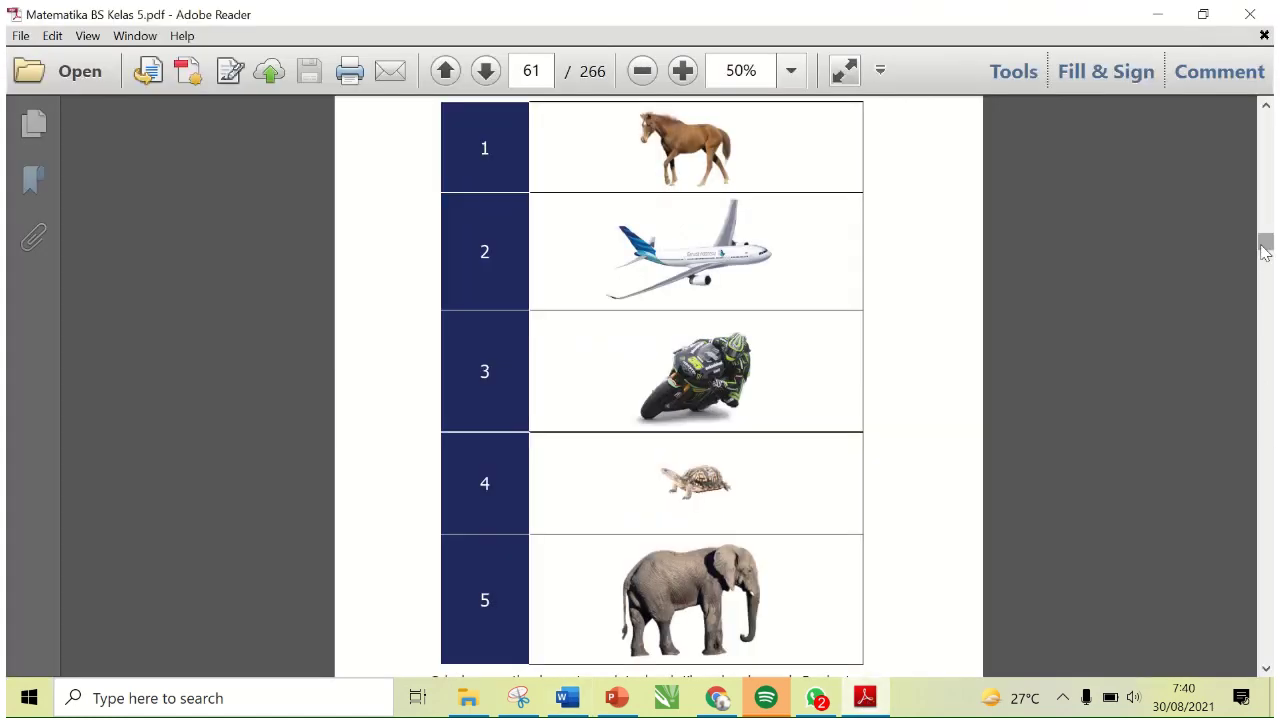
left_click_drag(1265, 244, 1266, 251)
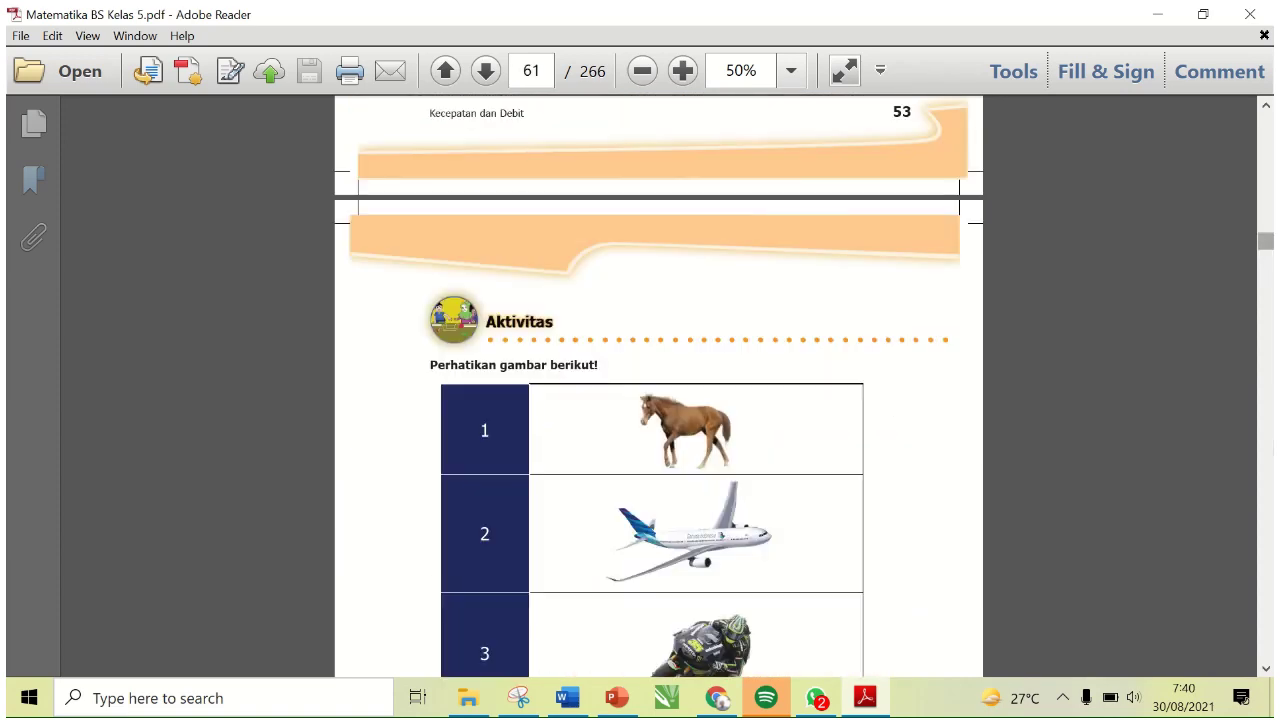
left_click_drag(1266, 668, 1270, 674)
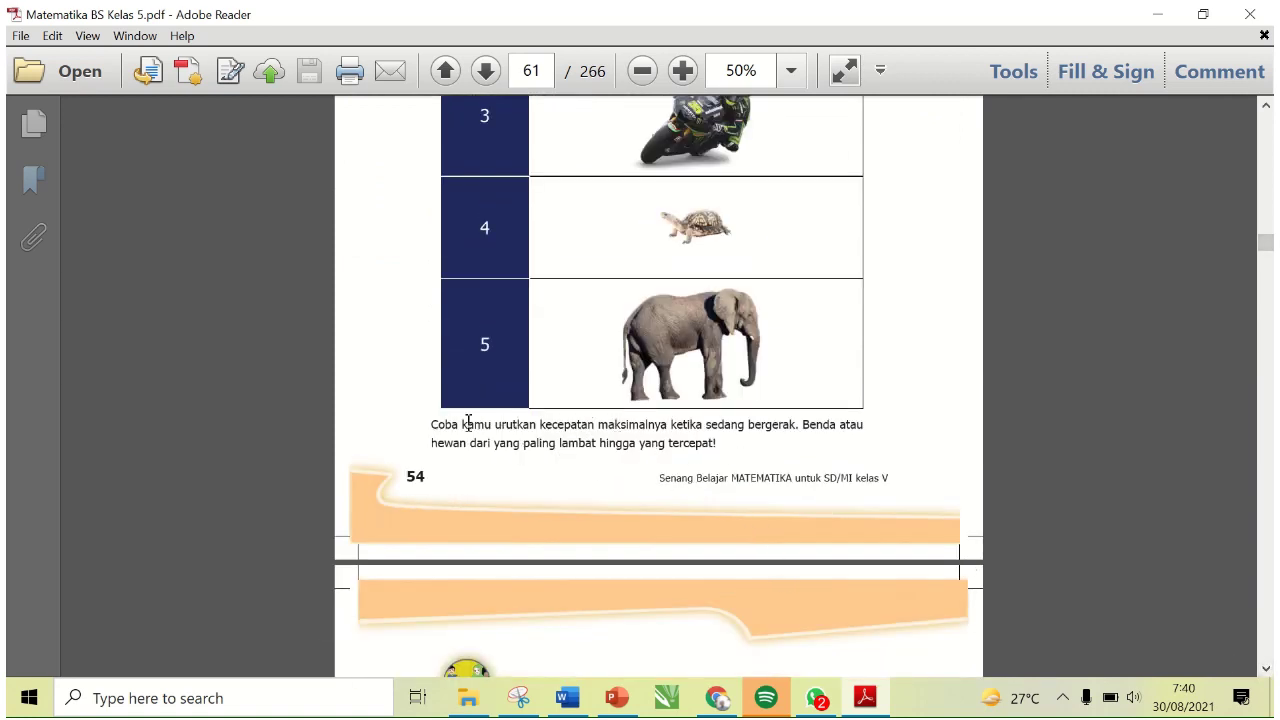
left_click_drag(427, 425, 706, 450)
key("ctrl+c")
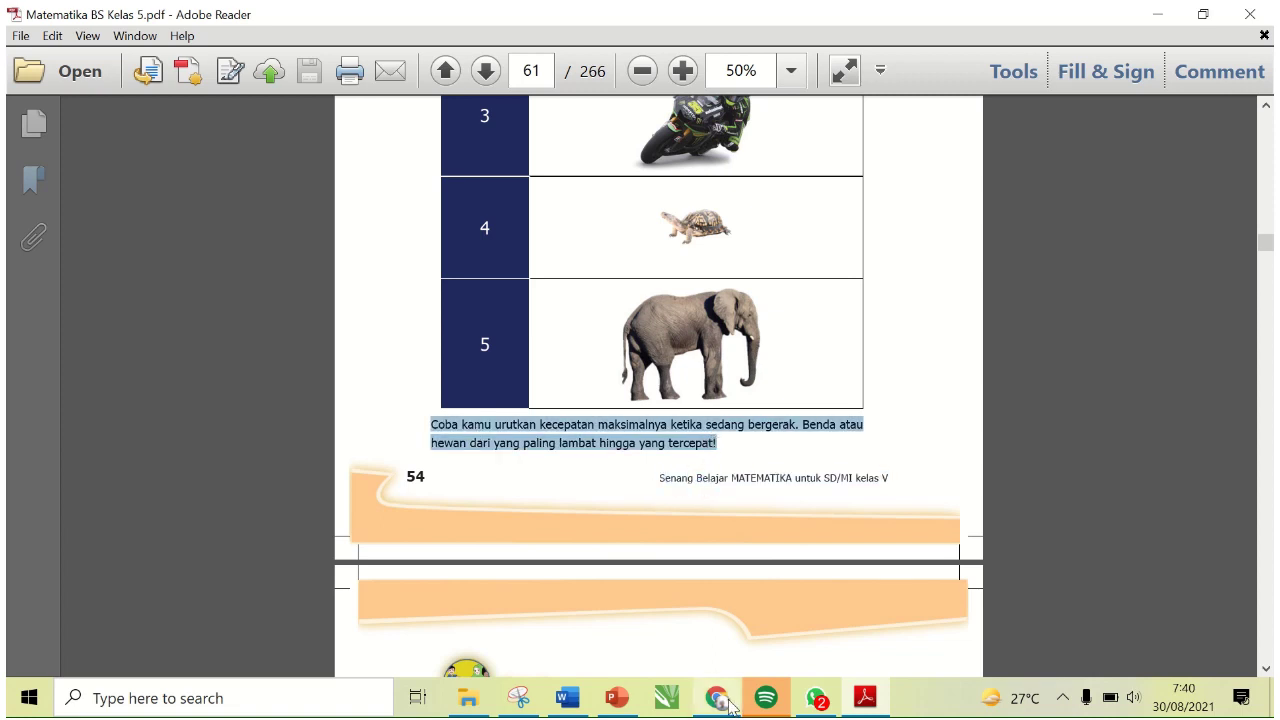
- Switch to Word, paste the copied instruction below the picture table and make it bold
left_click(567, 698)
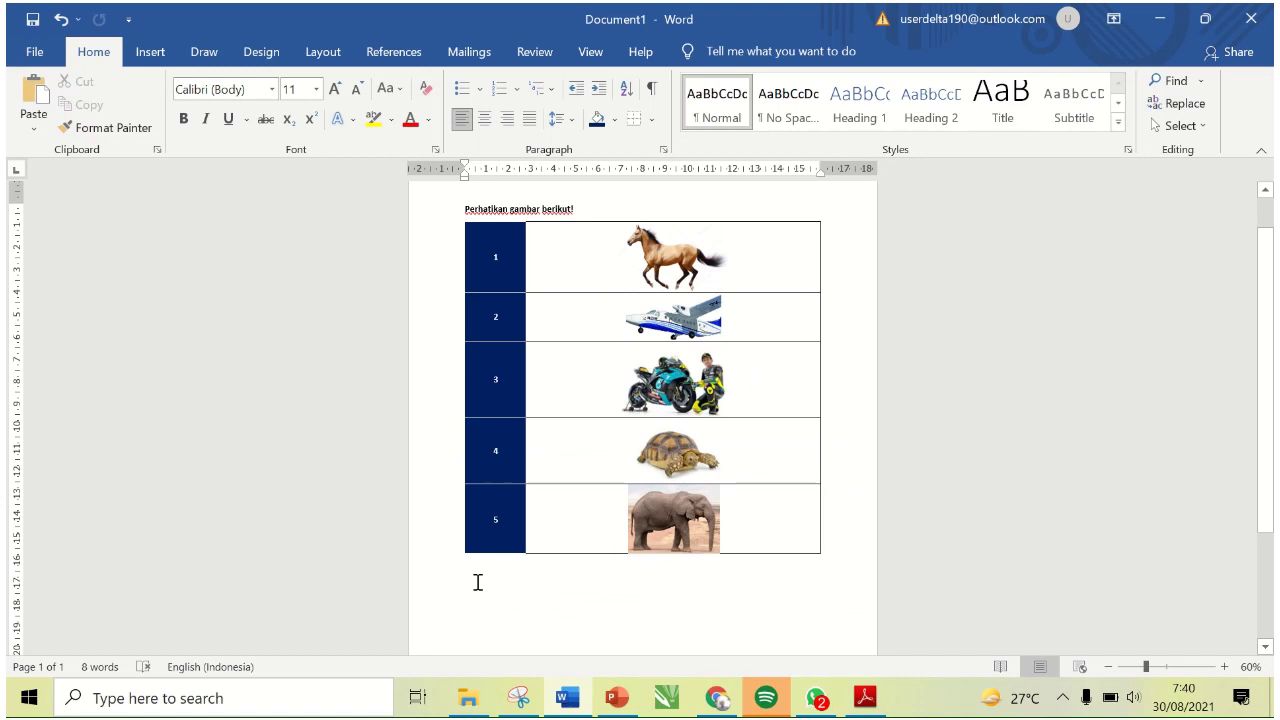
right_click(478, 582)
left_click(572, 392)
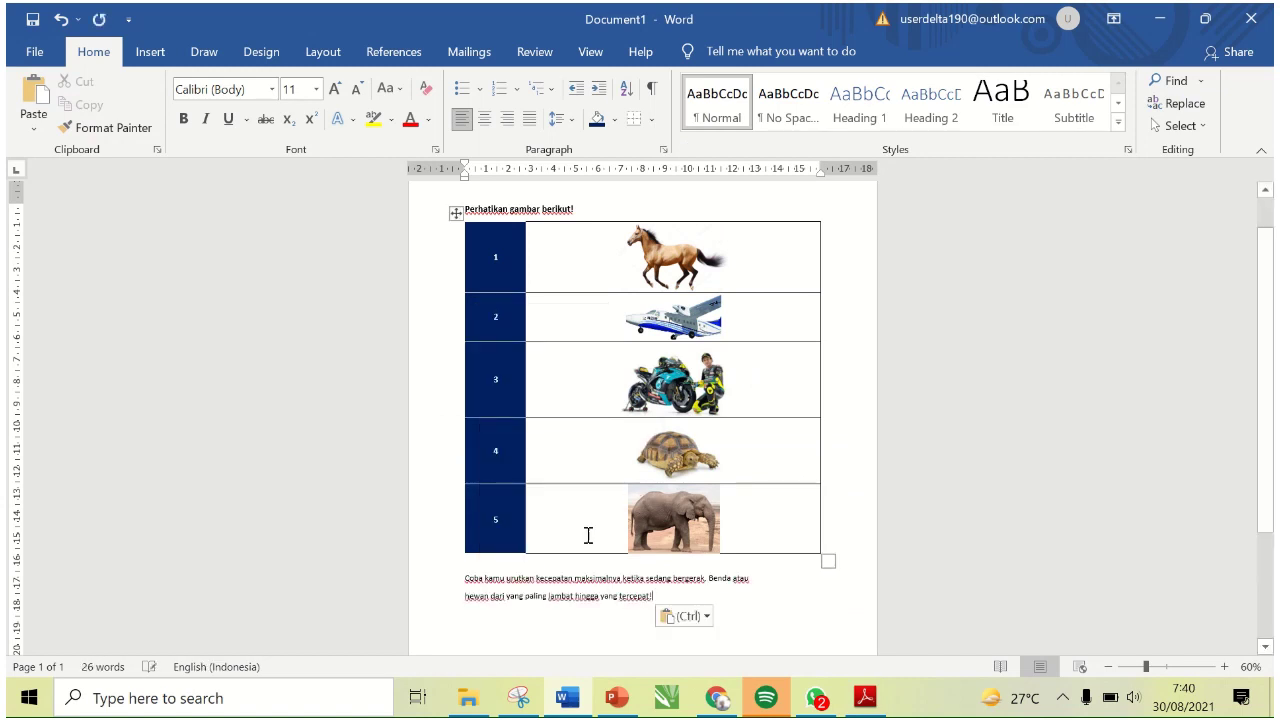
left_click_drag(424, 584, 451, 605)
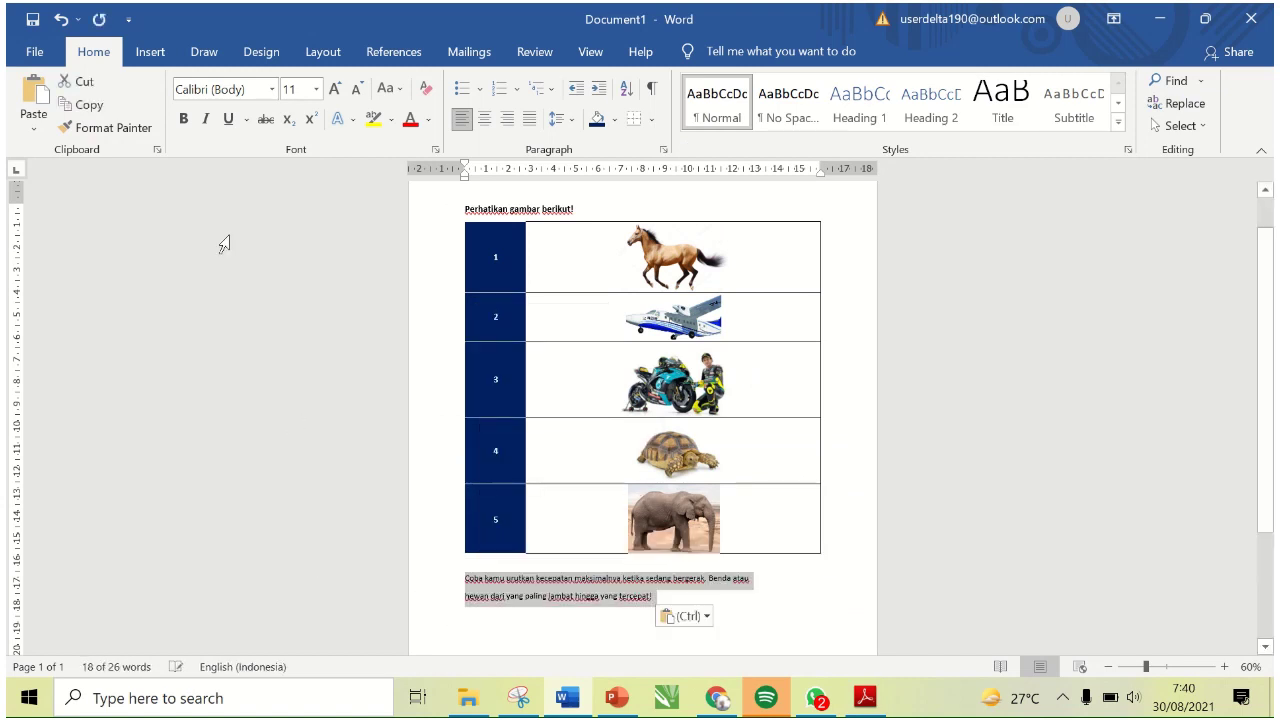
left_click(183, 118)
left_click(739, 605)
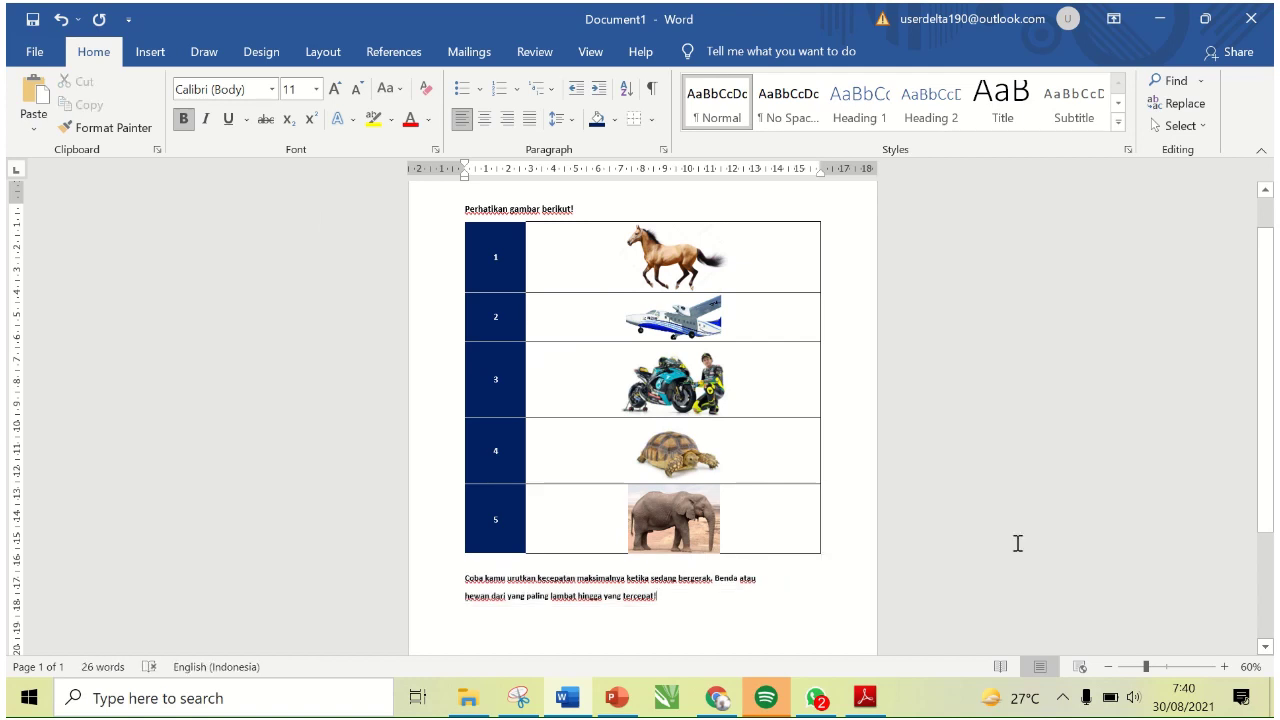
- Remove the line break after "Benda atau" so the instruction runs as one paragraph, and review the page at 90% zoom
left_click(1224, 666)
left_click(1224, 666)
left_click(1224, 666)
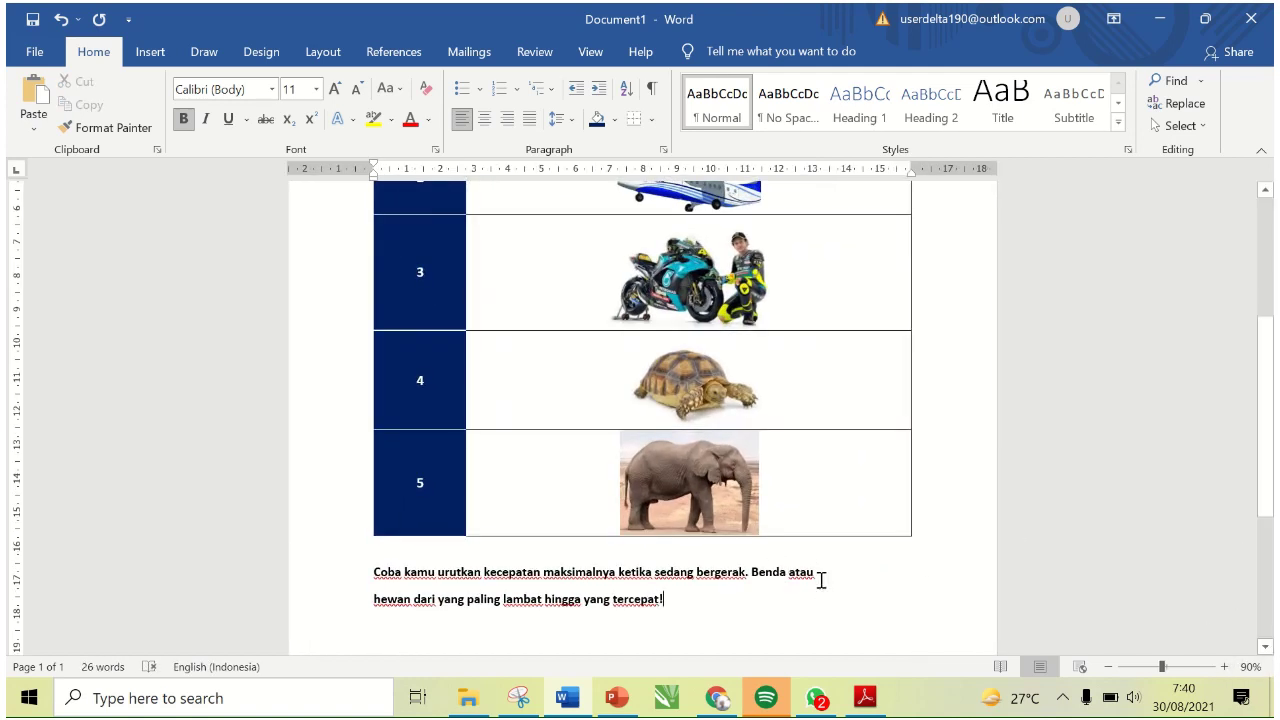
key("Delete")
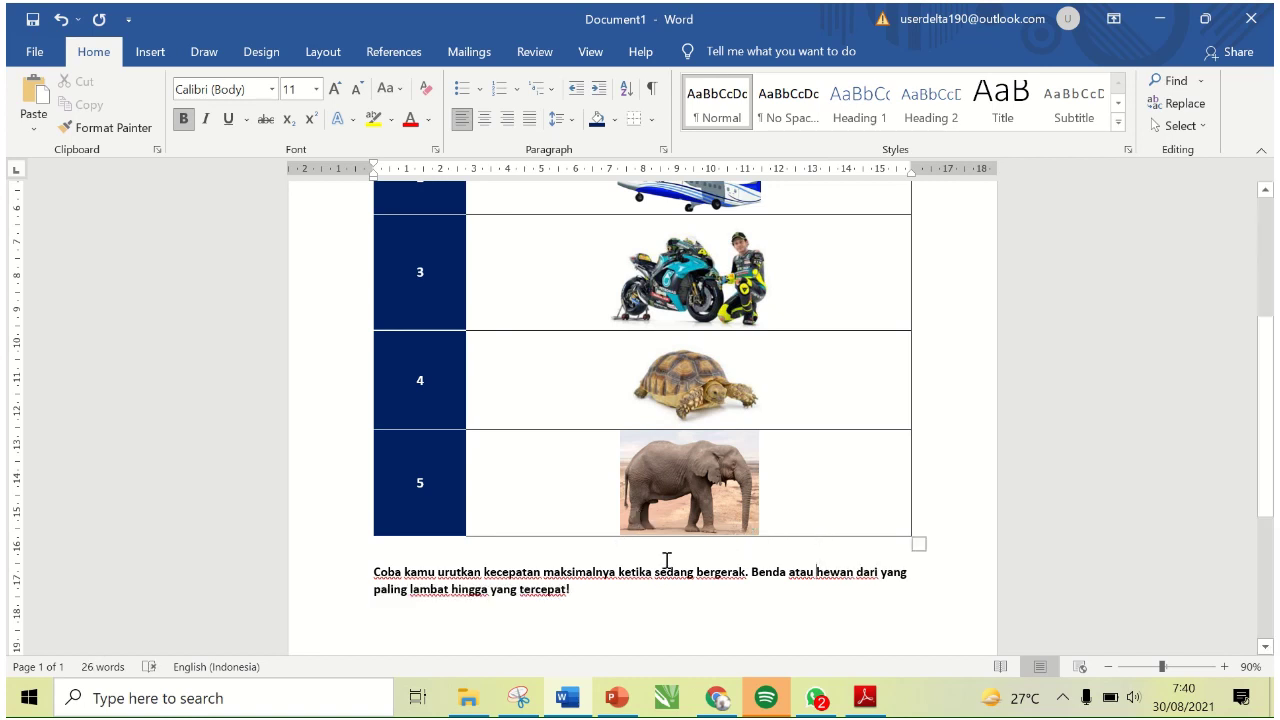
scroll(1262, 459, "up", 4)
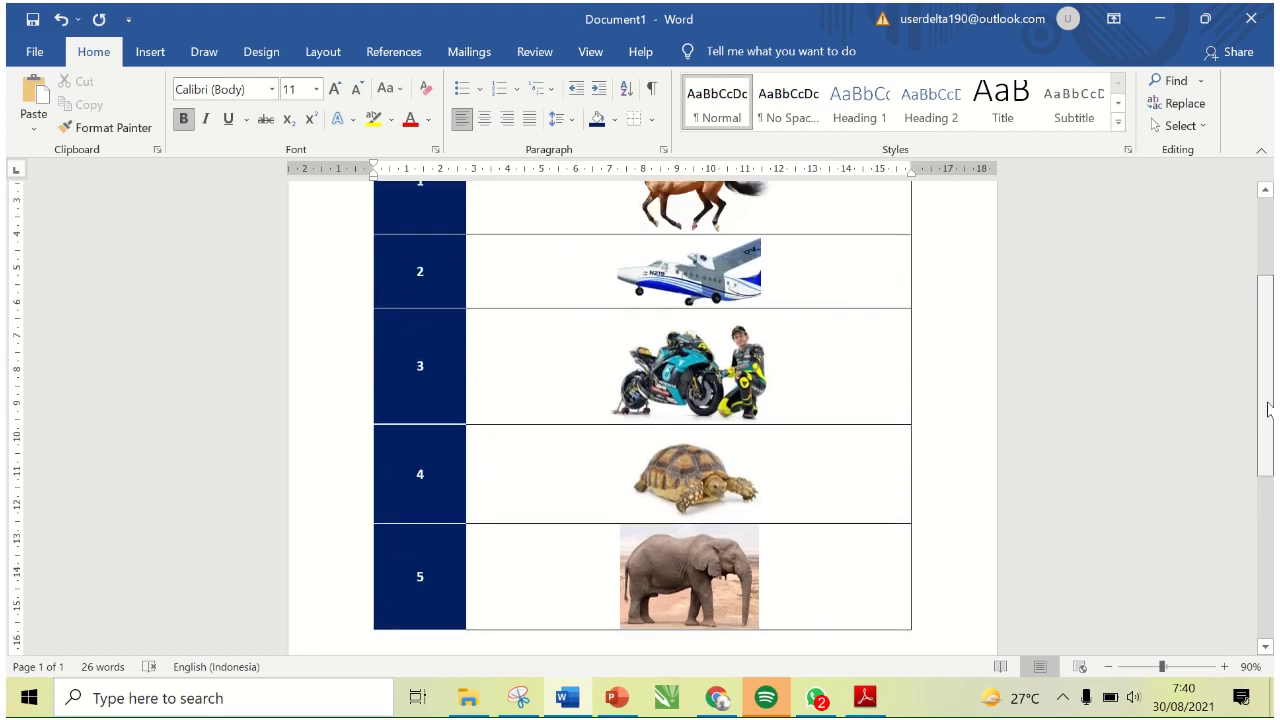
scroll(640, 420, "down", 3)
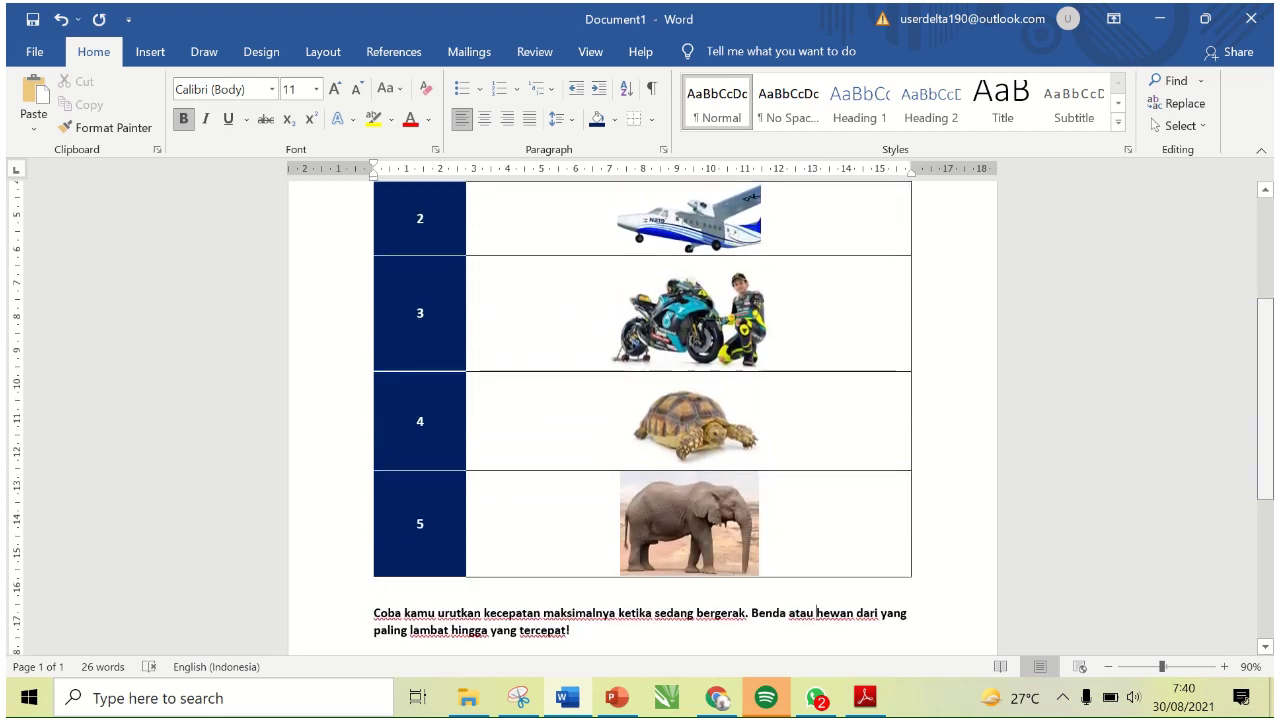